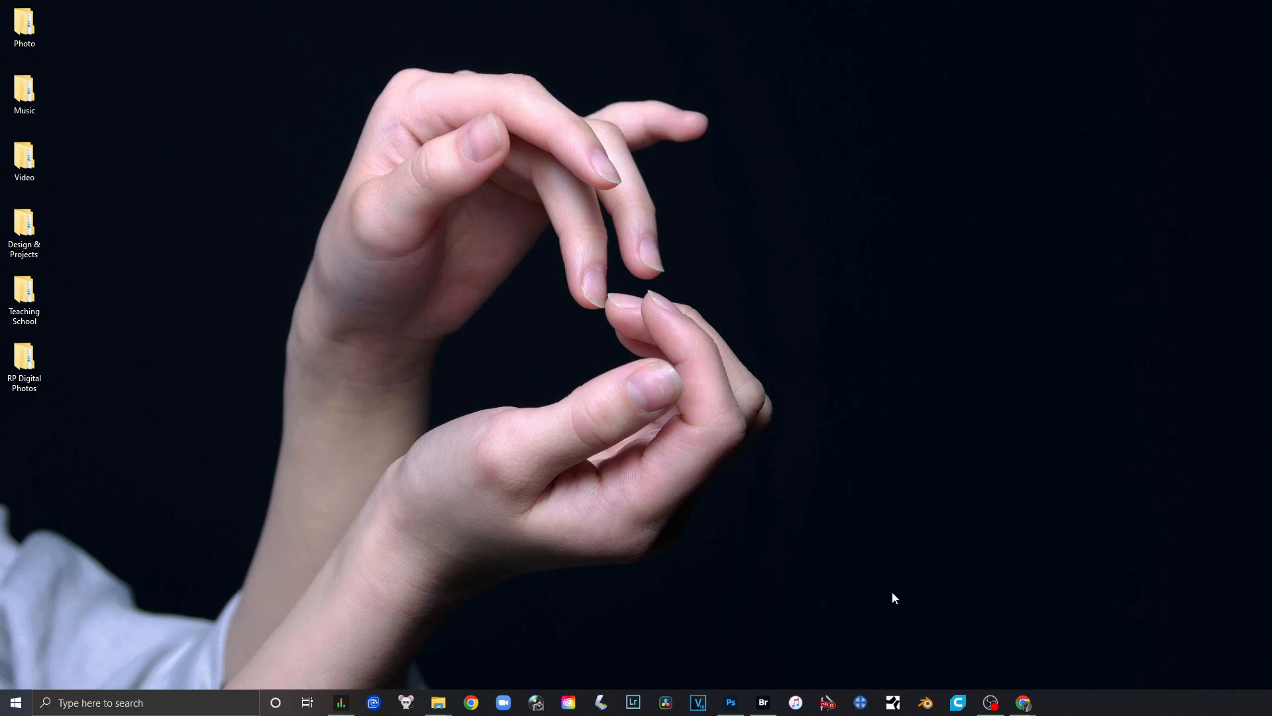
# Switch to Bridge and open SDIM2858.DNG through Camera Raw in Photoshop with its existing raw settings.
pyautogui.click(763, 702)
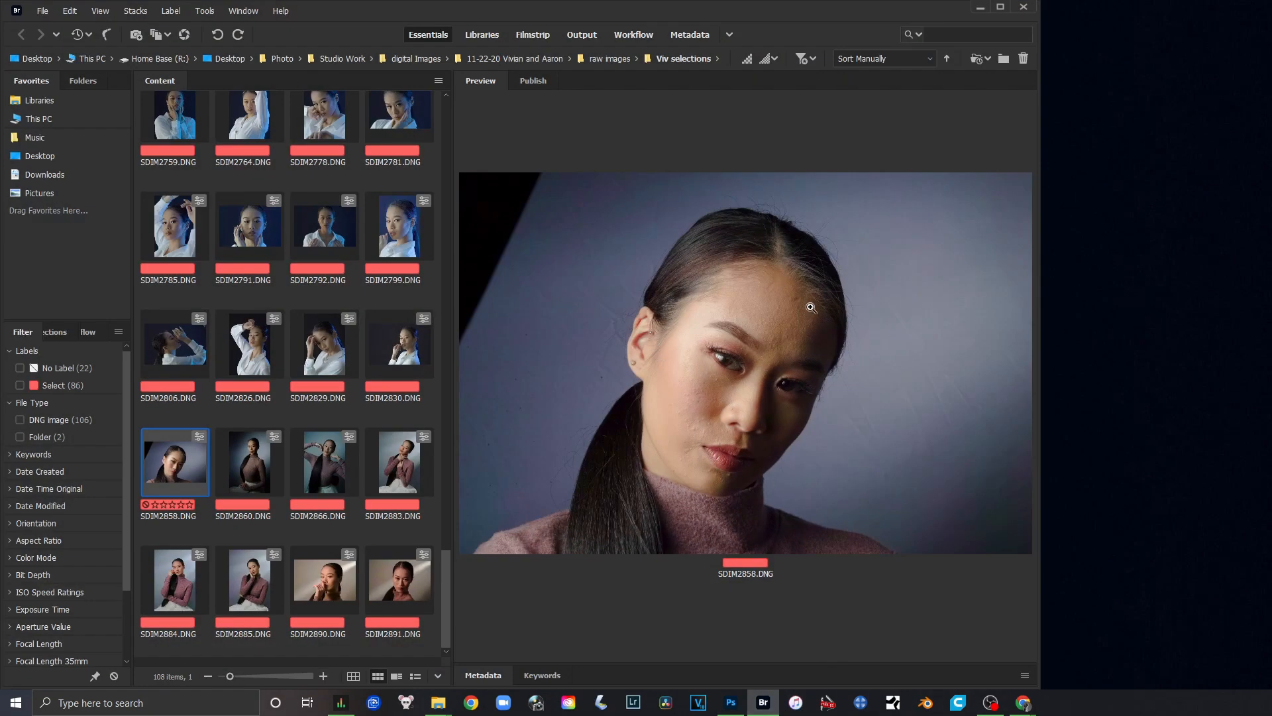
pyautogui.doubleClick(179, 470)
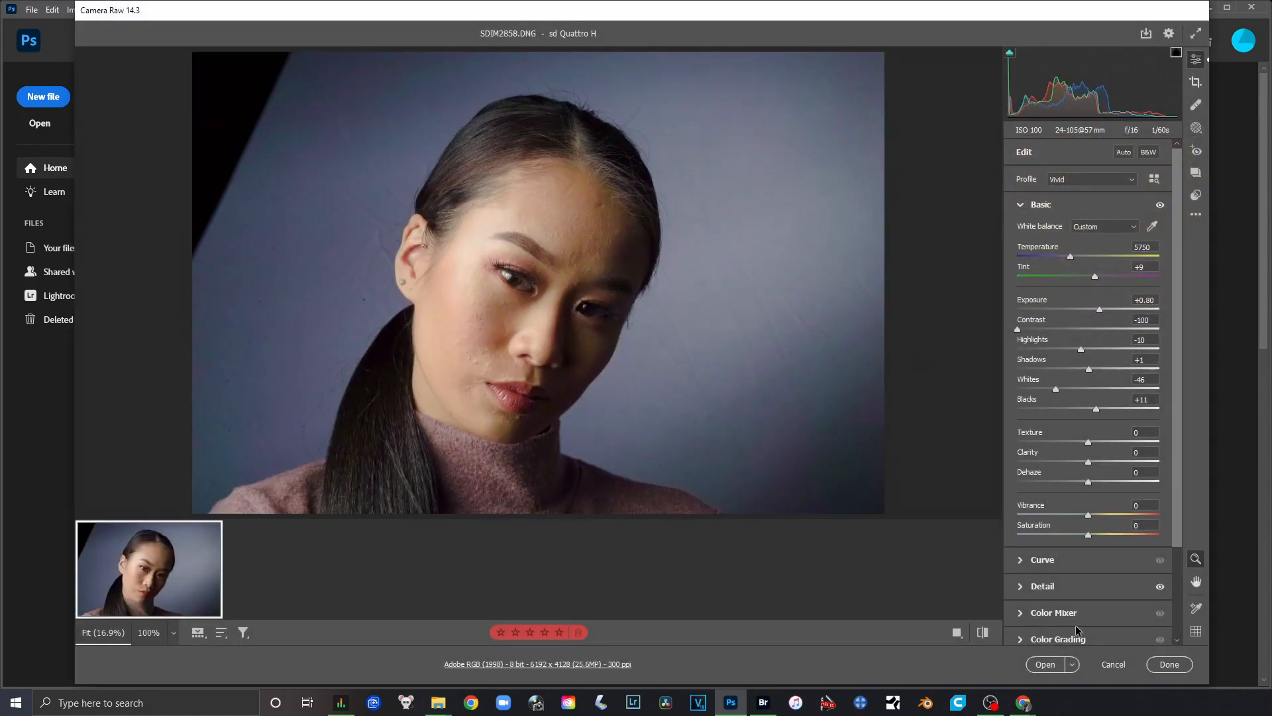
pyautogui.click(1047, 665)
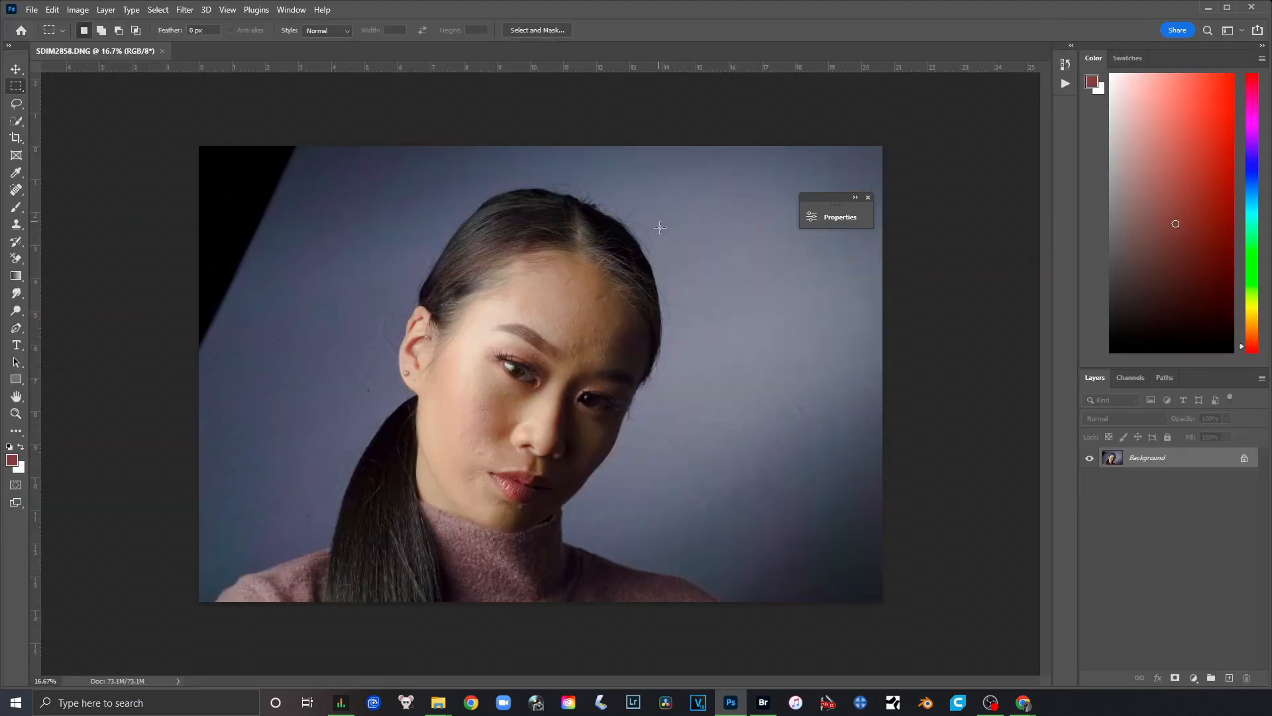
pyautogui.press('v')
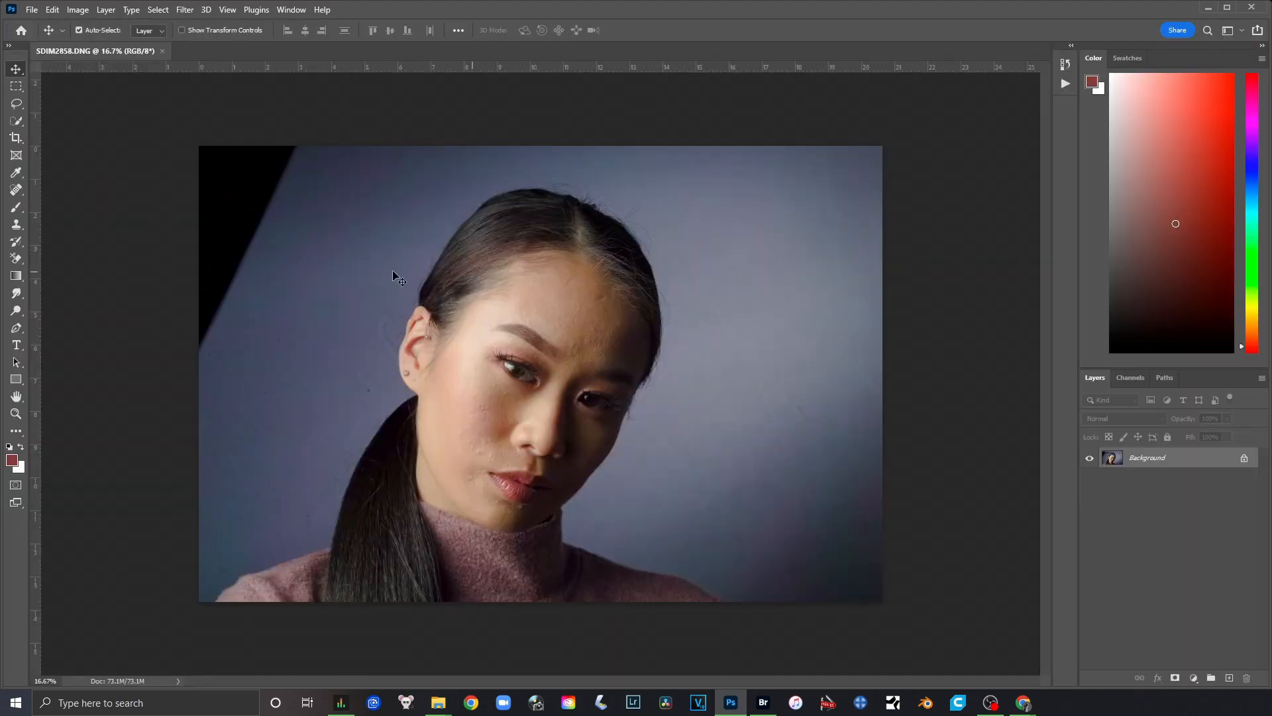
pyautogui.click(18, 192)
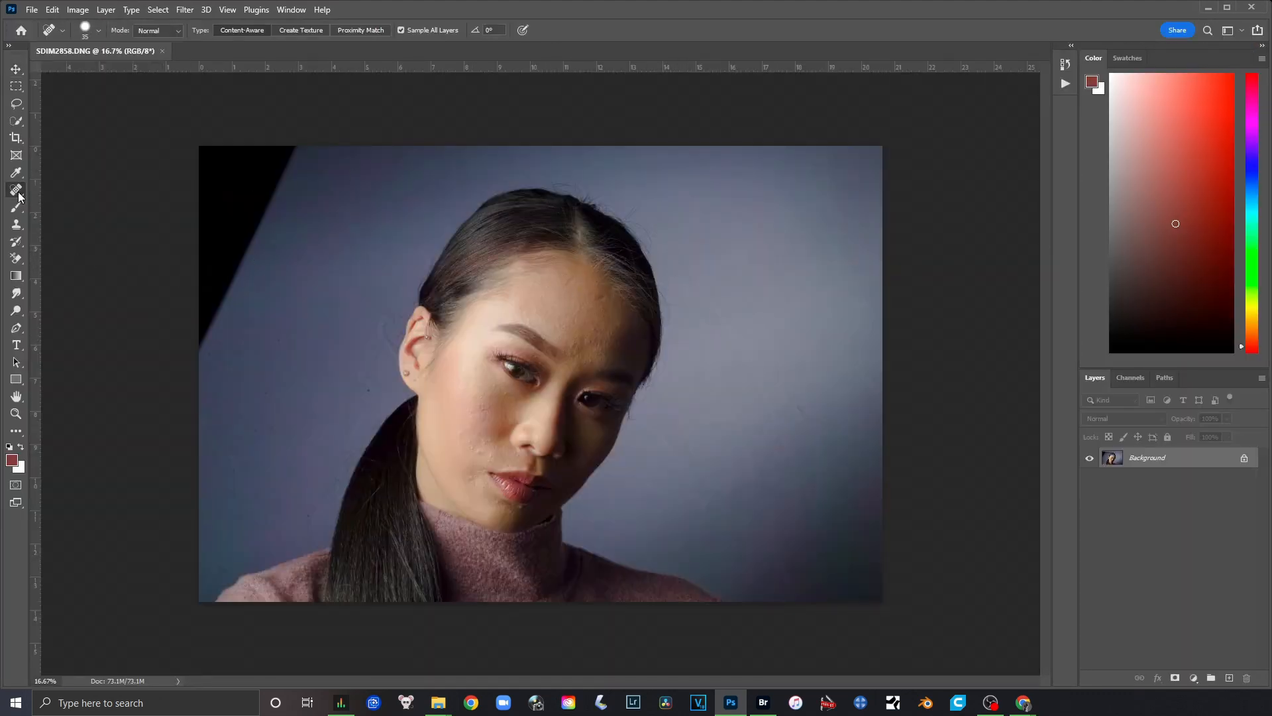
pyautogui.rightClick(19, 197)
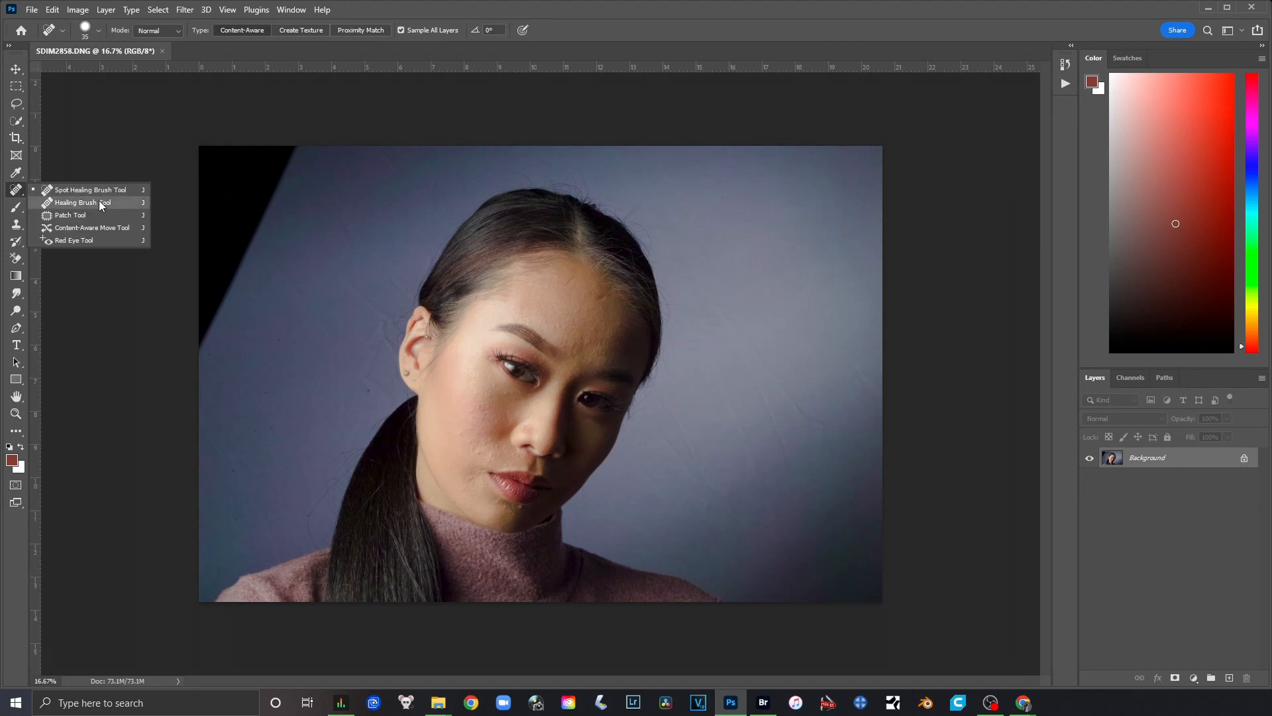
pyautogui.click(16, 69)
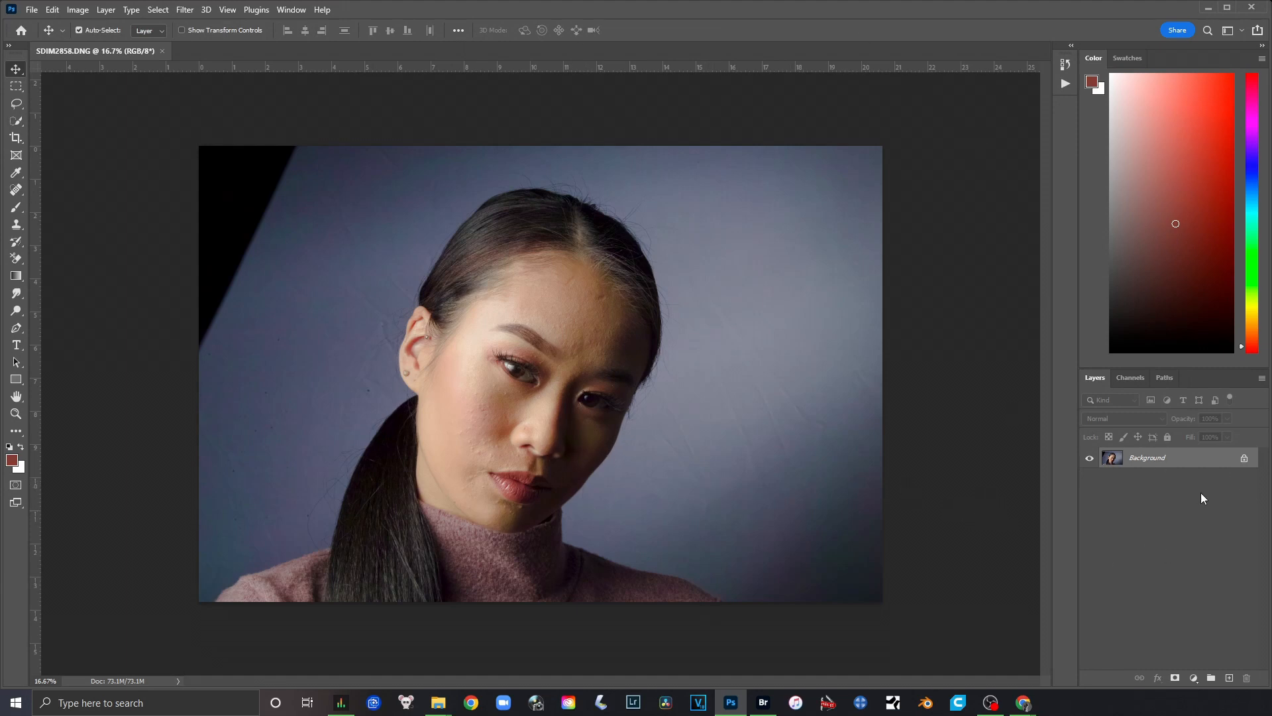
# Convert the locked background into a regular layer named Layer 0 and duplicate it.
pyautogui.doubleClick(1178, 465)
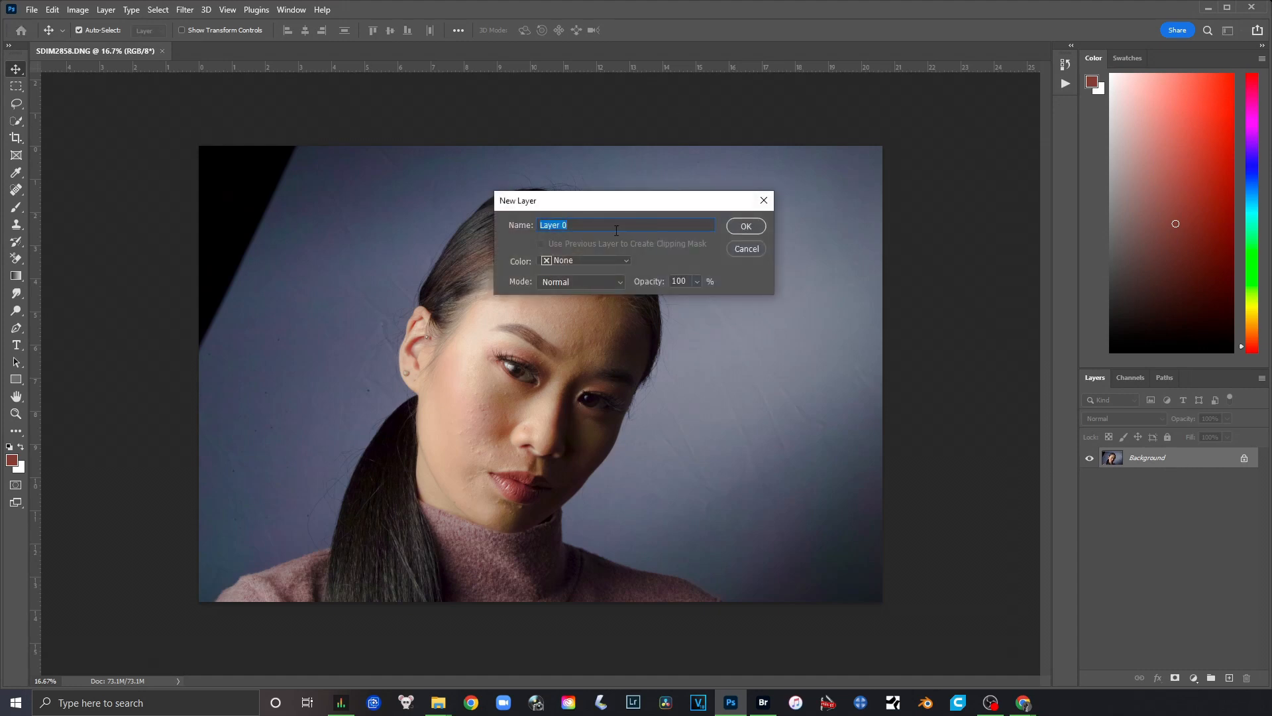
pyautogui.click(746, 226)
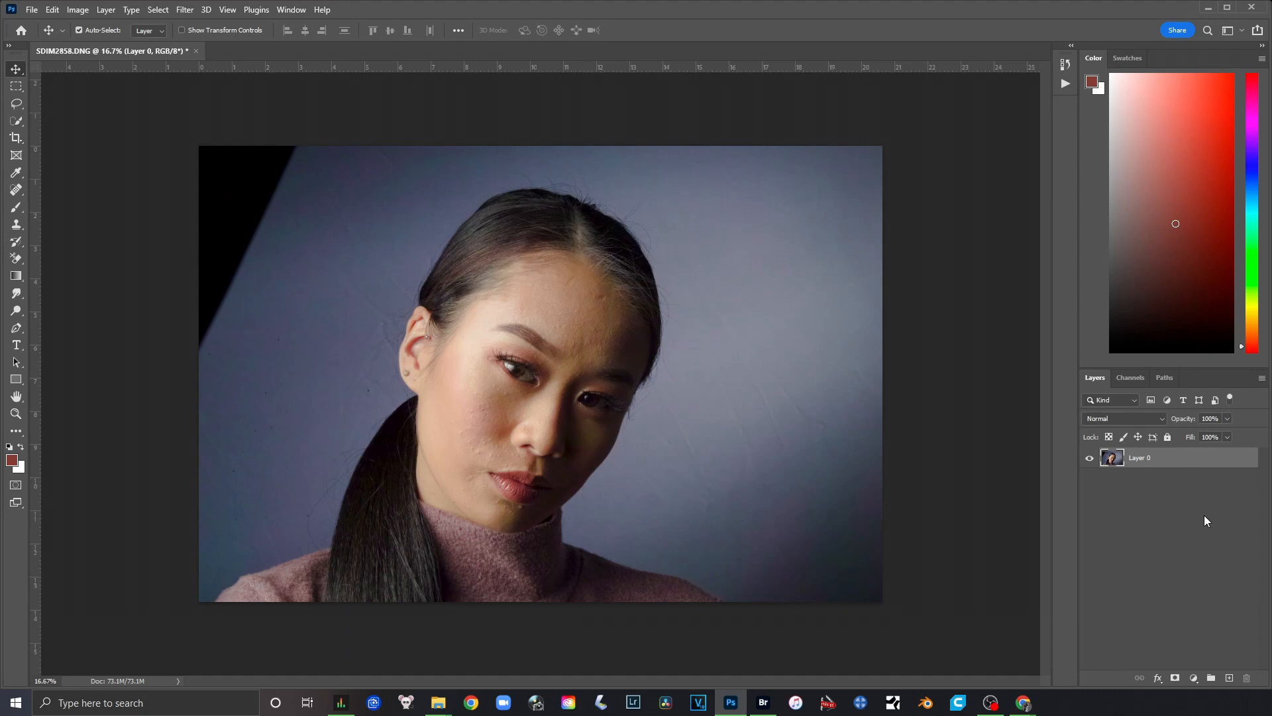
pyautogui.hotkey('ctrl', 'j')
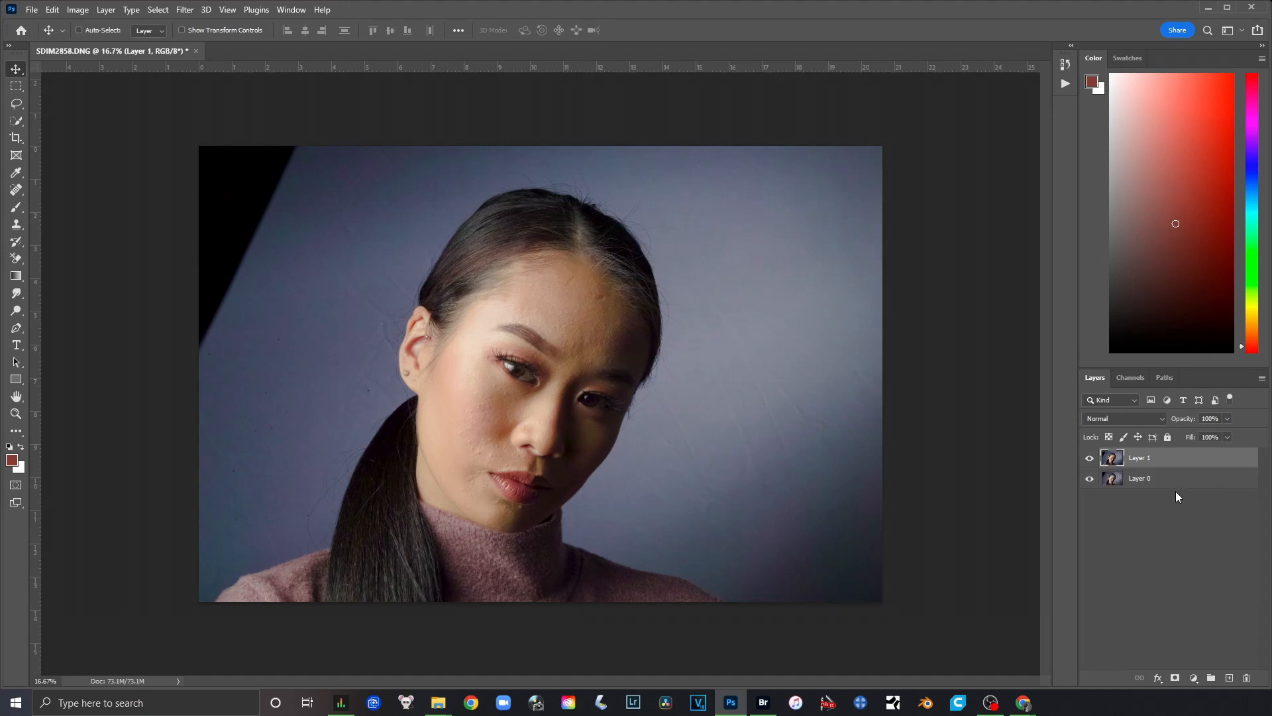
pyautogui.hotkey('ctrl', 'j')
pyautogui.hotkey('ctrl', 'j')
pyautogui.hotkey('ctrl', 'j')
pyautogui.hotkey('ctrl', 'j')
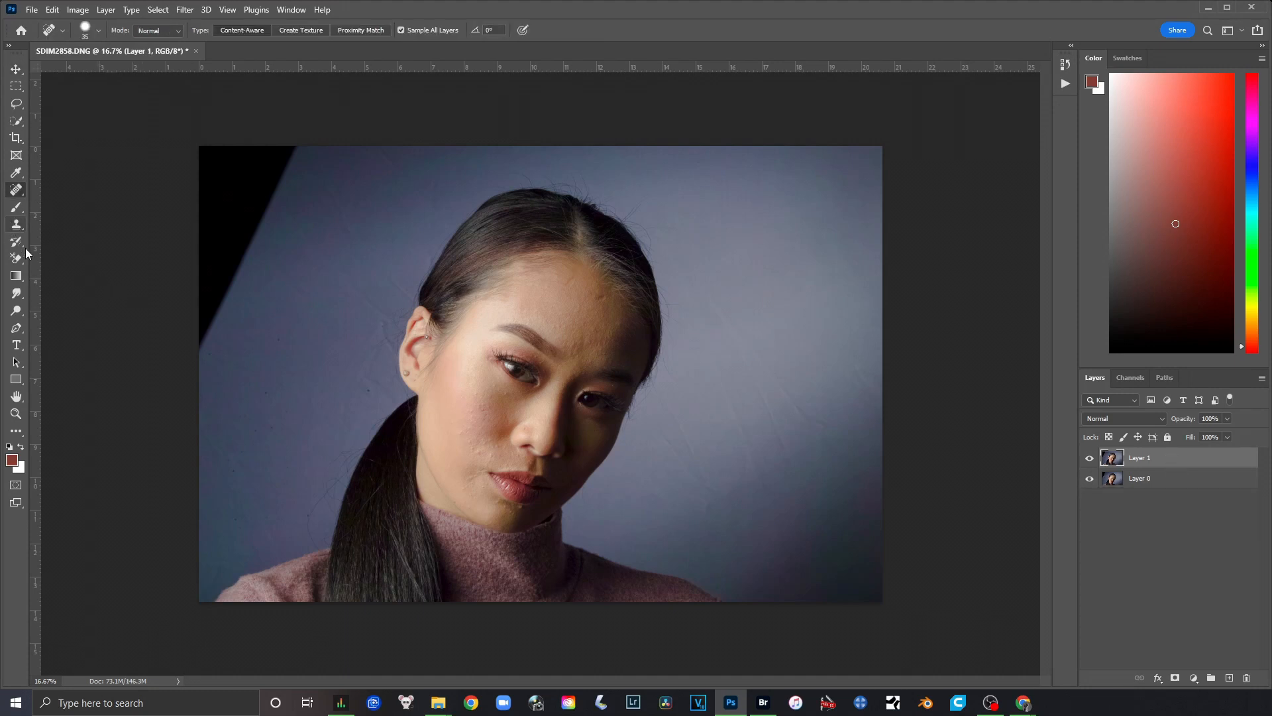
# Remove the blemishes below the lower lip and beside the mouth on the duplicate layer with the Spot Healing Brush.
pyautogui.rightClick(15, 192)
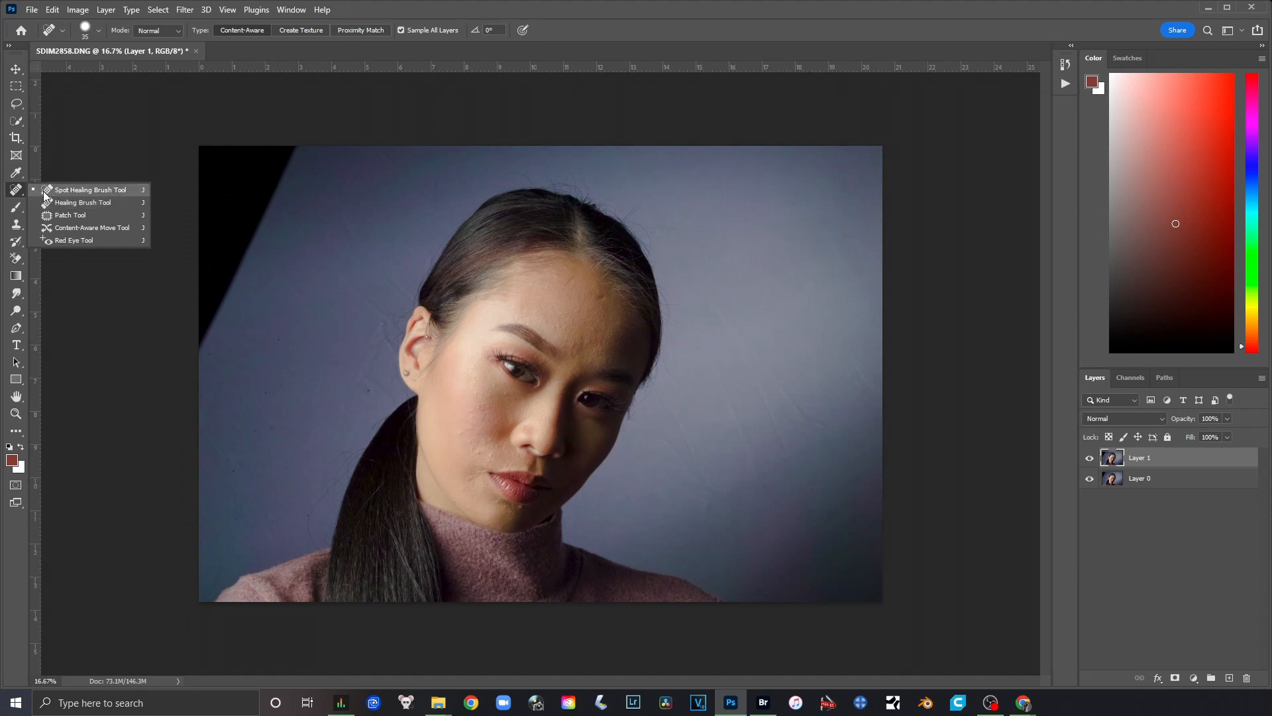
pyautogui.click(78, 193)
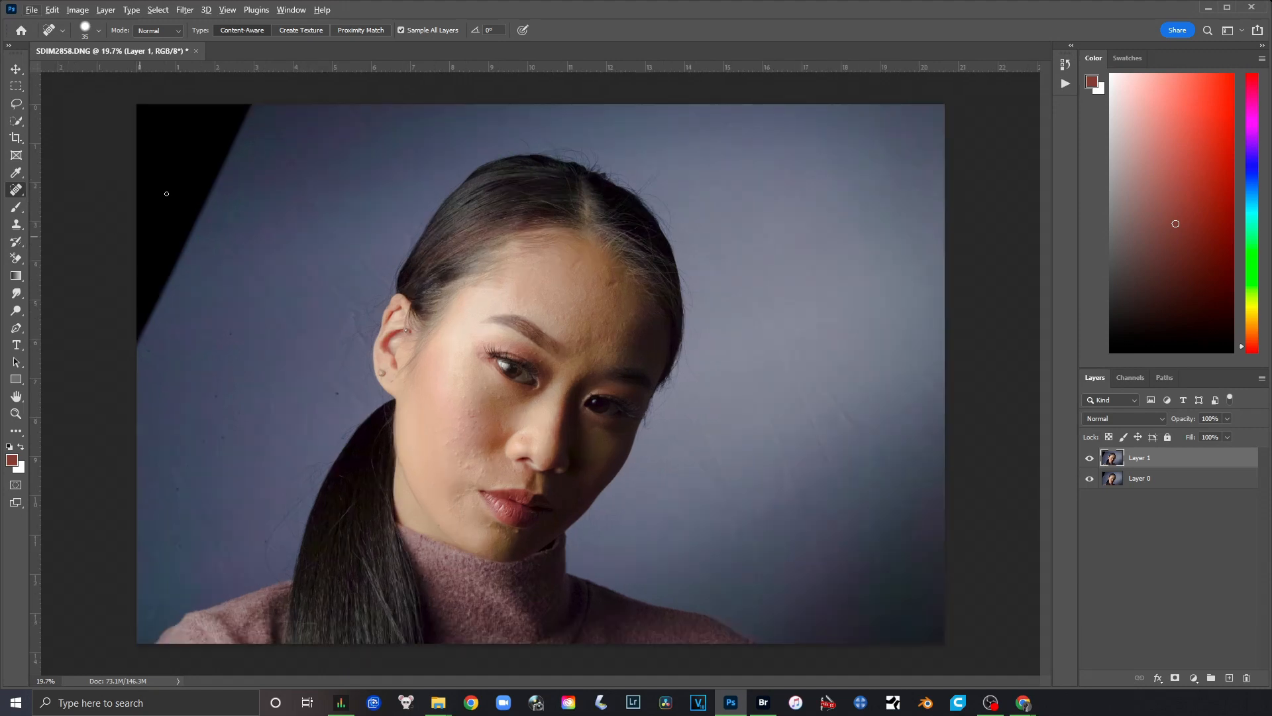
pyautogui.scroll(1, 101, 221)
pyautogui.scroll(5, 440, 463)
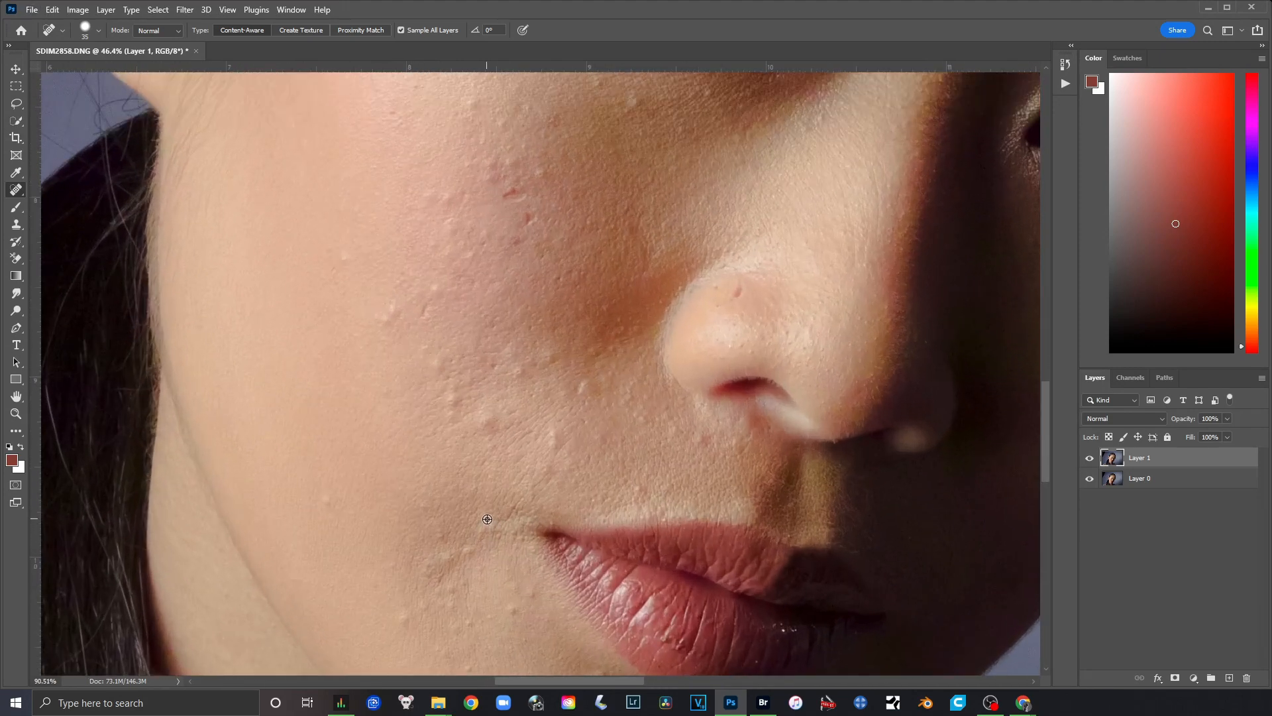
pyautogui.moveTo(517, 477)
pyautogui.mouseDown()
pyautogui.moveTo(443, 358)
pyautogui.moveTo(412, 239)
pyautogui.mouseUp()
pyautogui.moveTo(608, 486); pyautogui.dragTo(616, 483)
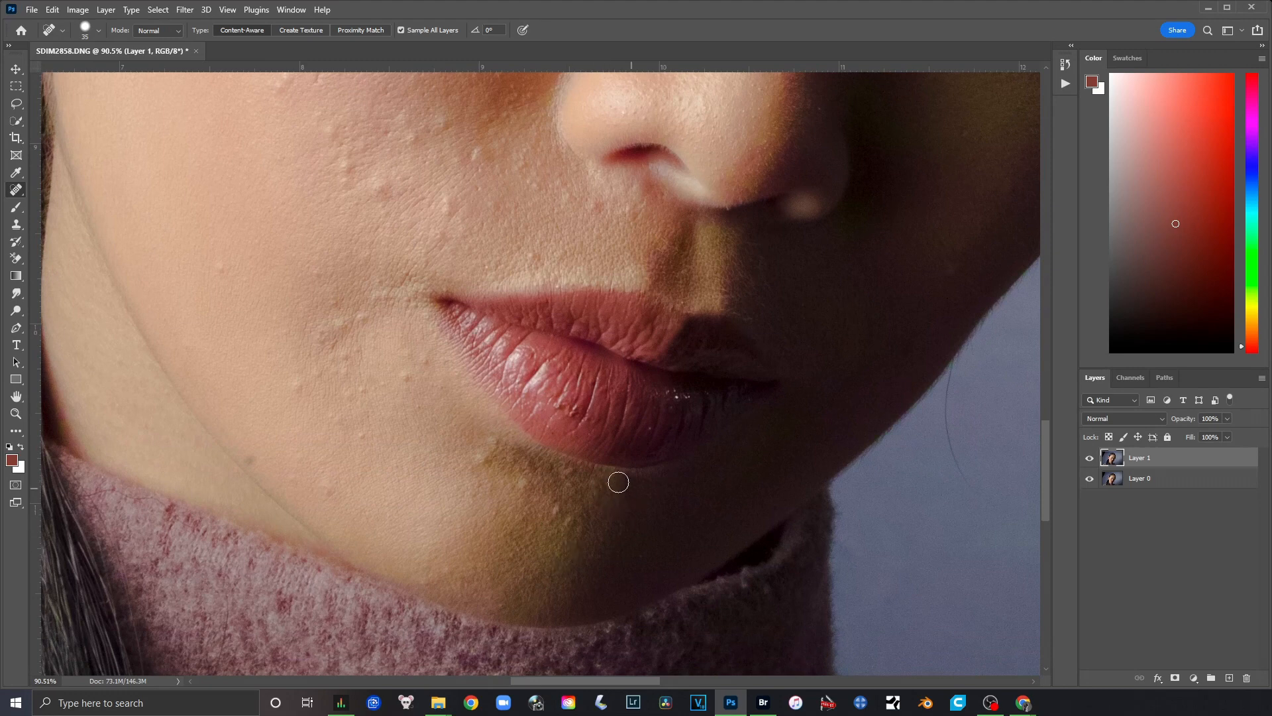
pyautogui.click(596, 488)
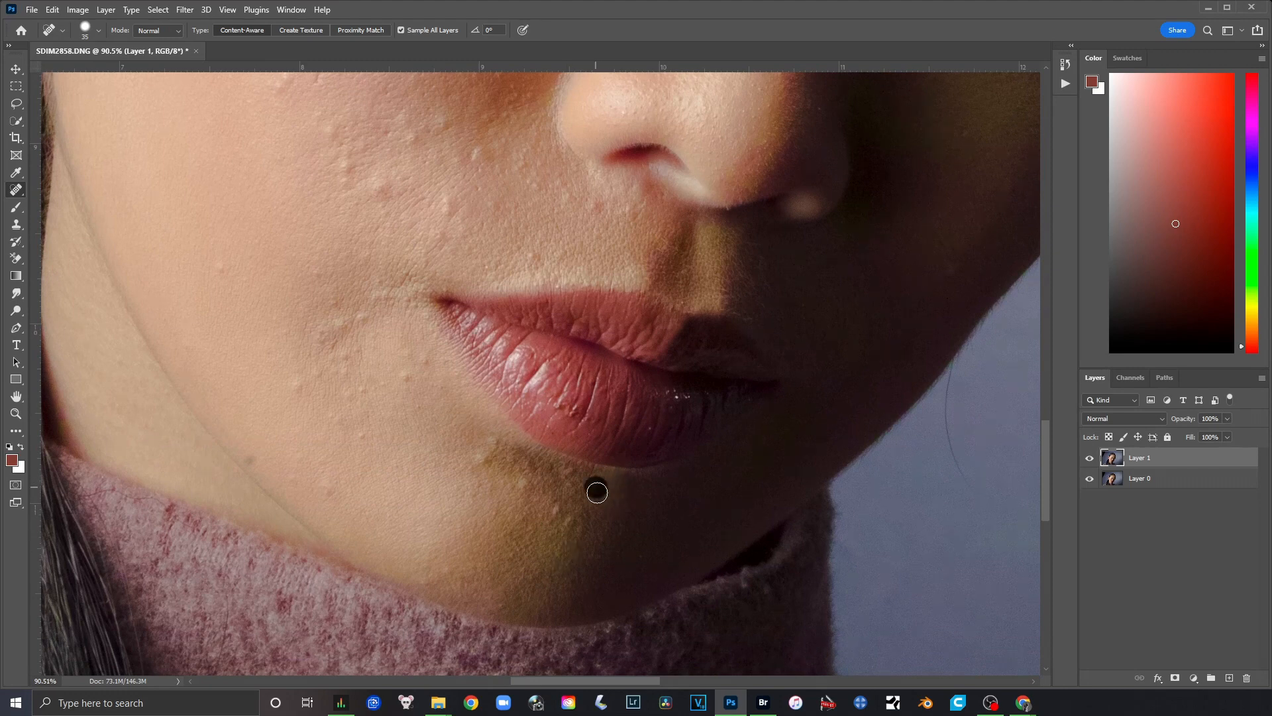
pyautogui.click(486, 459)
pyautogui.click(516, 476)
pyautogui.click(395, 361)
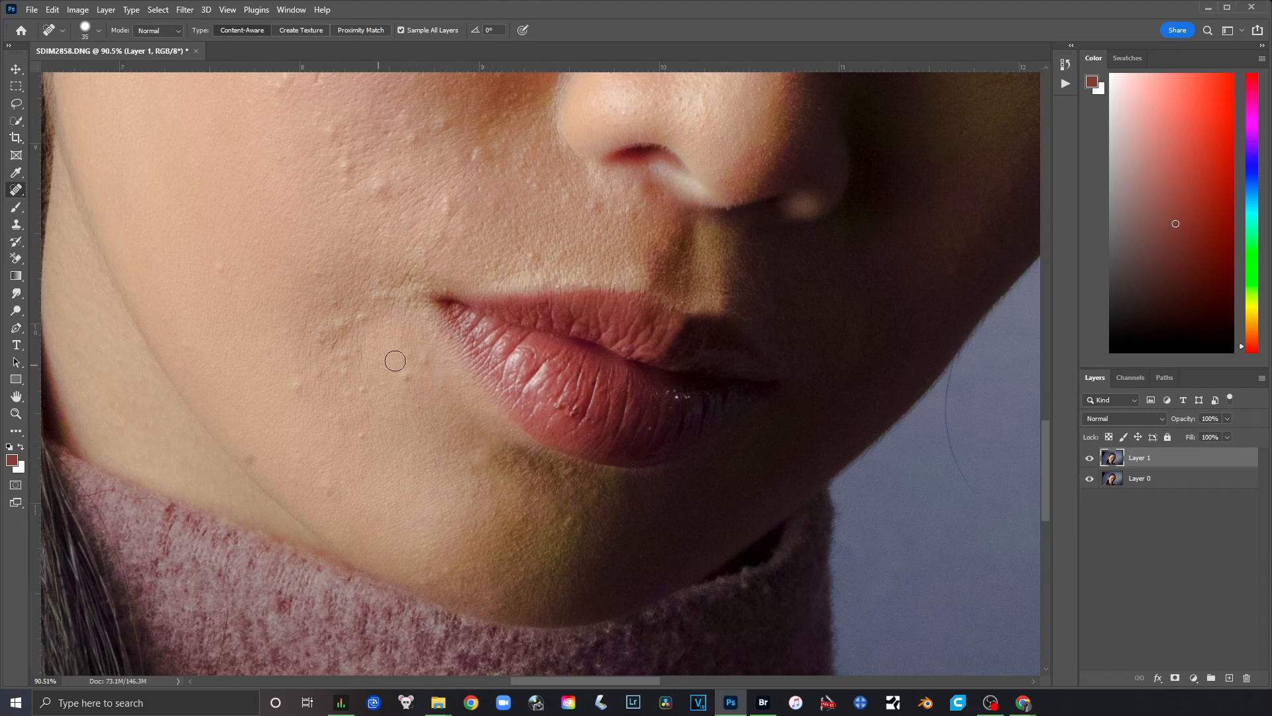
# Increase the Spot Healing Brush size to 167 px.
pyautogui.moveTo(876, 424); pyautogui.dragTo(734, 374)
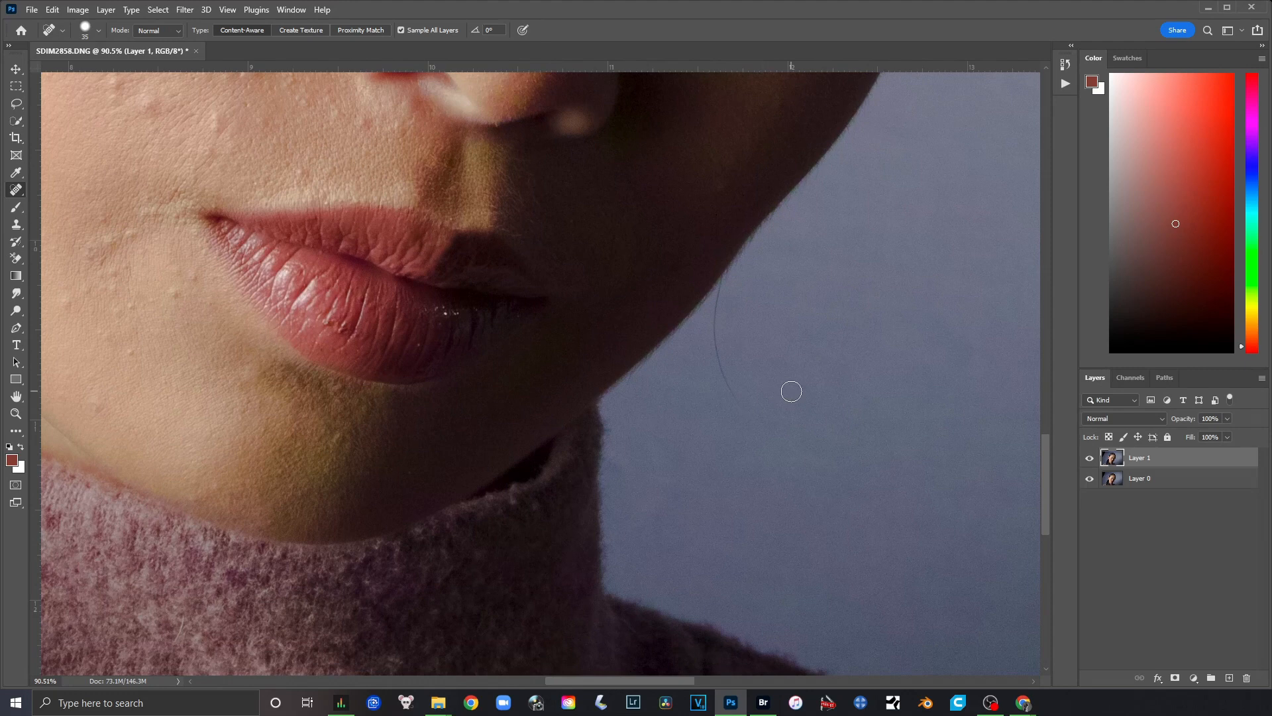
pyautogui.rightClick(762, 361)
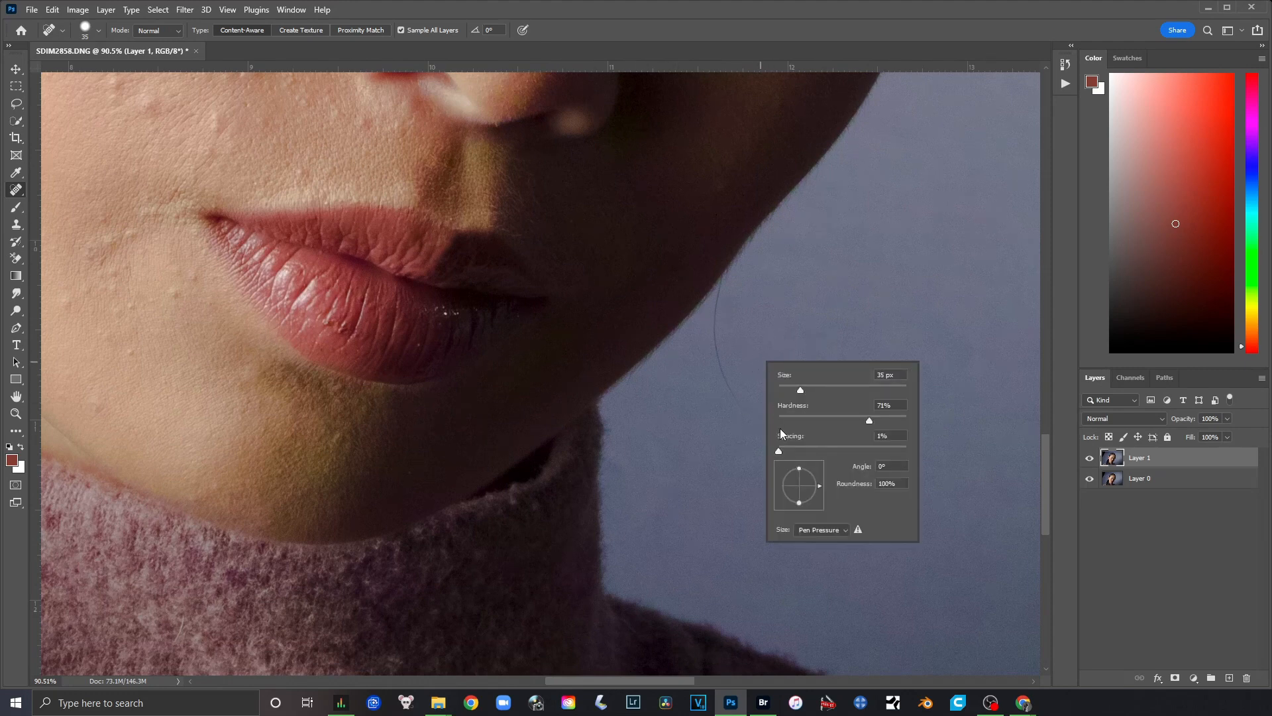
pyautogui.moveTo(801, 390)
pyautogui.mouseDown()
pyautogui.moveTo(891, 390)
pyautogui.moveTo(808, 389)
pyautogui.mouseUp()
pyautogui.click(809, 390)
# Reset the colours to default black and white, paint a soft test stroke on the backdrop and undo it.
pyautogui.click(17, 208)
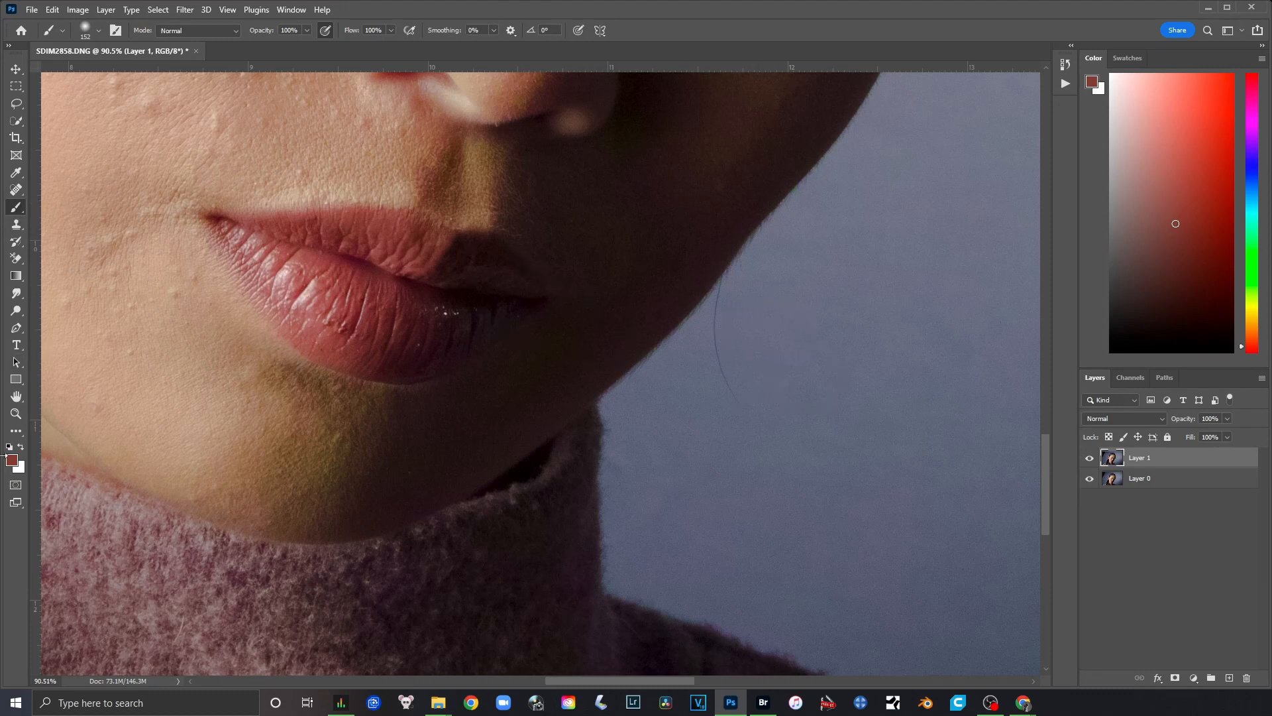
pyautogui.click(8, 447)
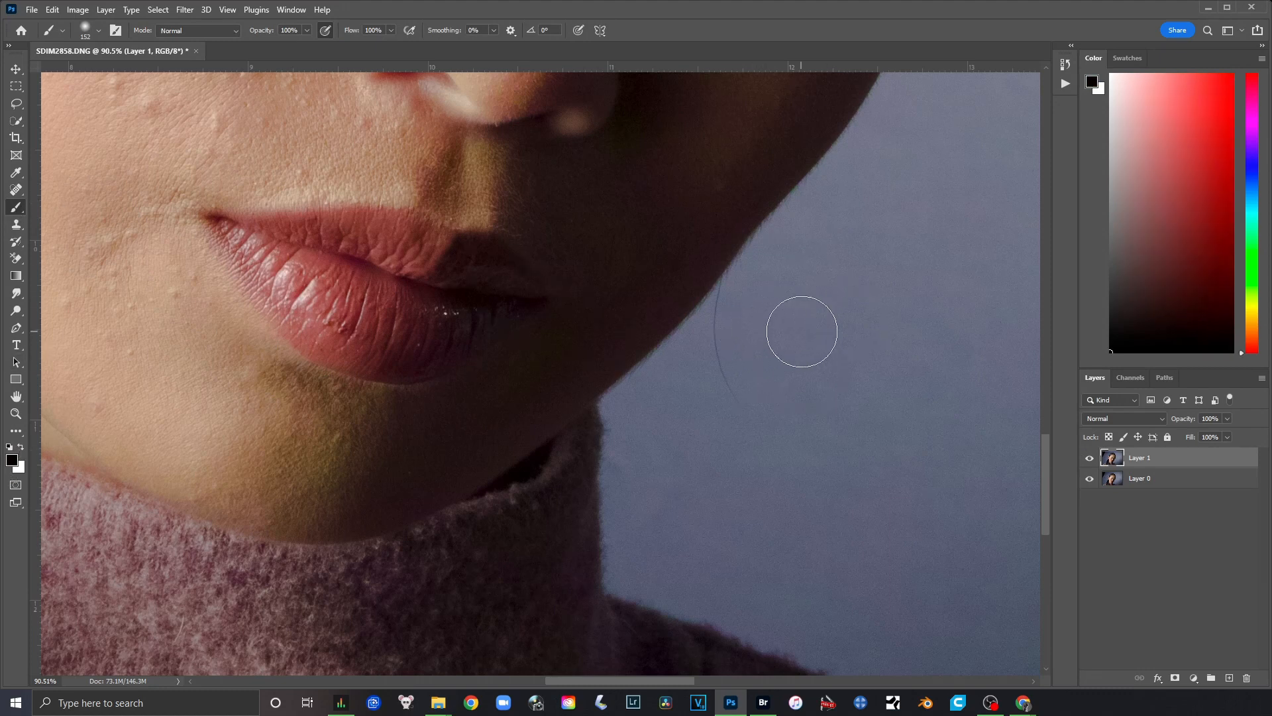
pyautogui.rightClick(804, 330)
pyautogui.moveTo(744, 326)
pyautogui.mouseDown()
pyautogui.moveTo(843, 256)
pyautogui.moveTo(945, 414)
pyautogui.mouseUp()
pyautogui.hotkey('ctrl', 'z')
# Paint crossing black test strokes on the backdrop with a hard-edged 21 px brush.
pyautogui.rightClick(807, 390)
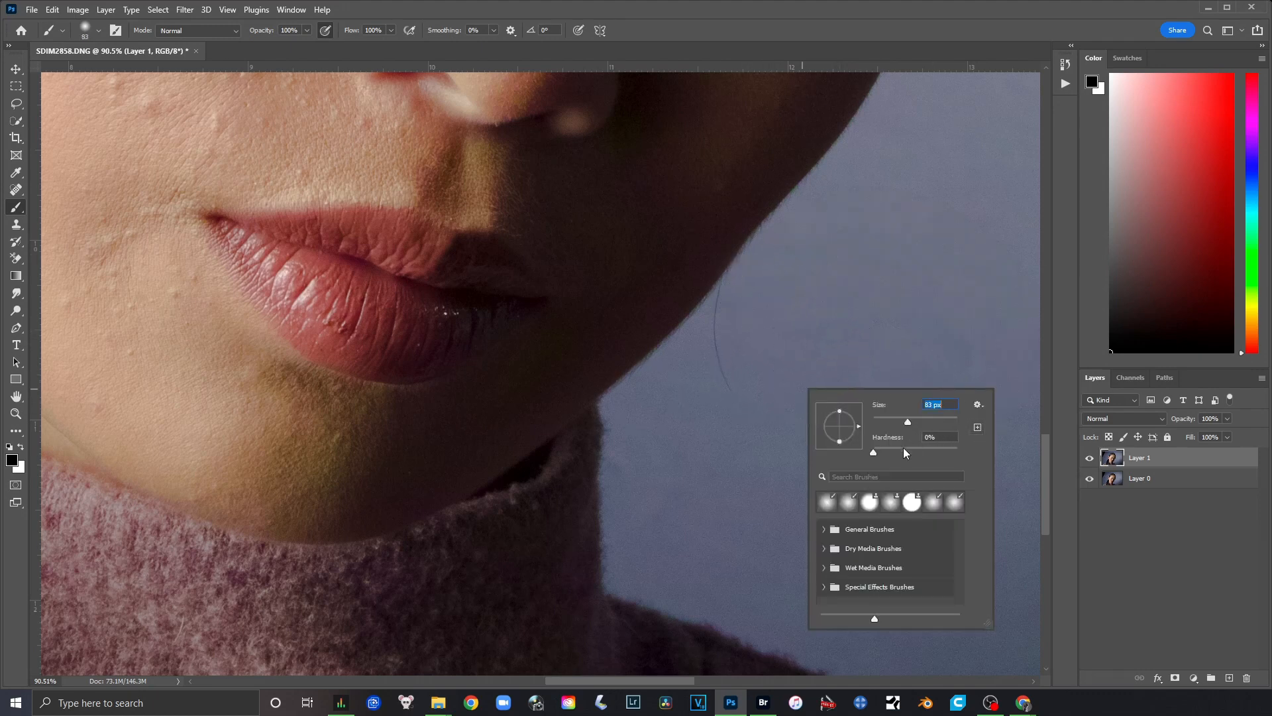
pyautogui.moveTo(905, 416); pyautogui.dragTo(881, 420)
pyautogui.click(767, 309)
pyautogui.moveTo(814, 284); pyautogui.dragTo(943, 234)
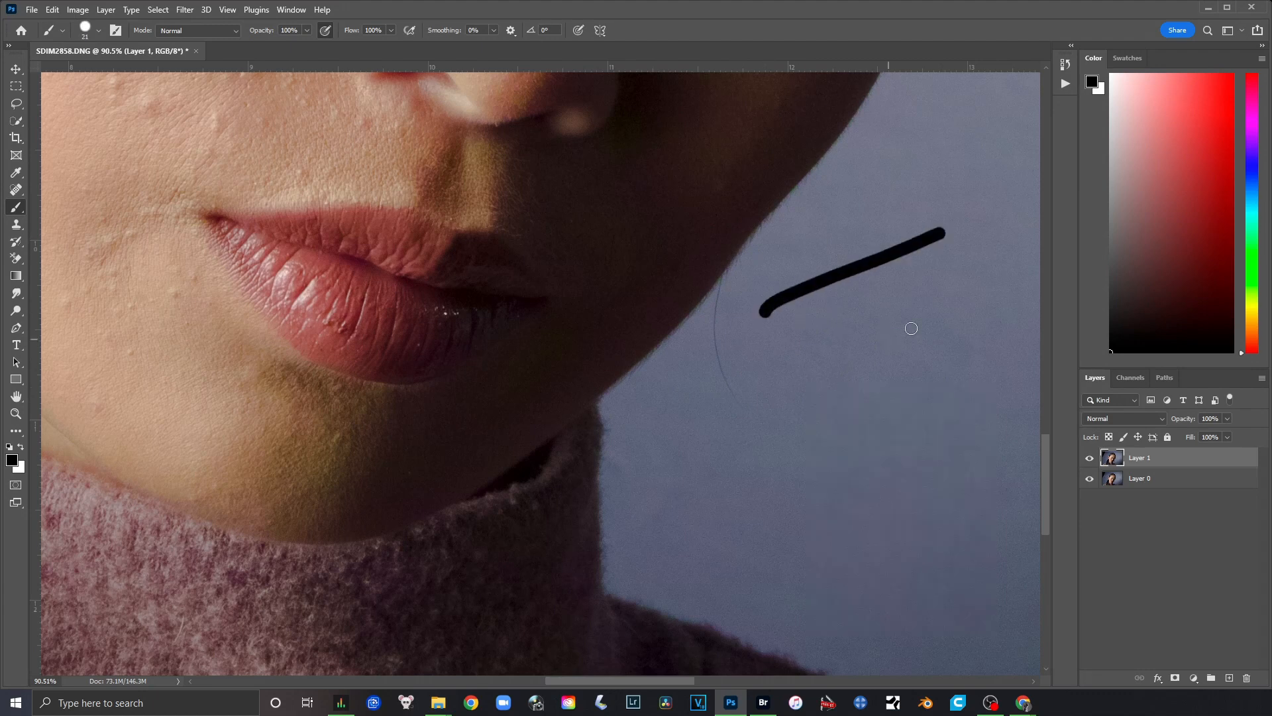
pyautogui.moveTo(926, 306); pyautogui.dragTo(816, 349)
pyautogui.moveTo(821, 217); pyautogui.dragTo(878, 385)
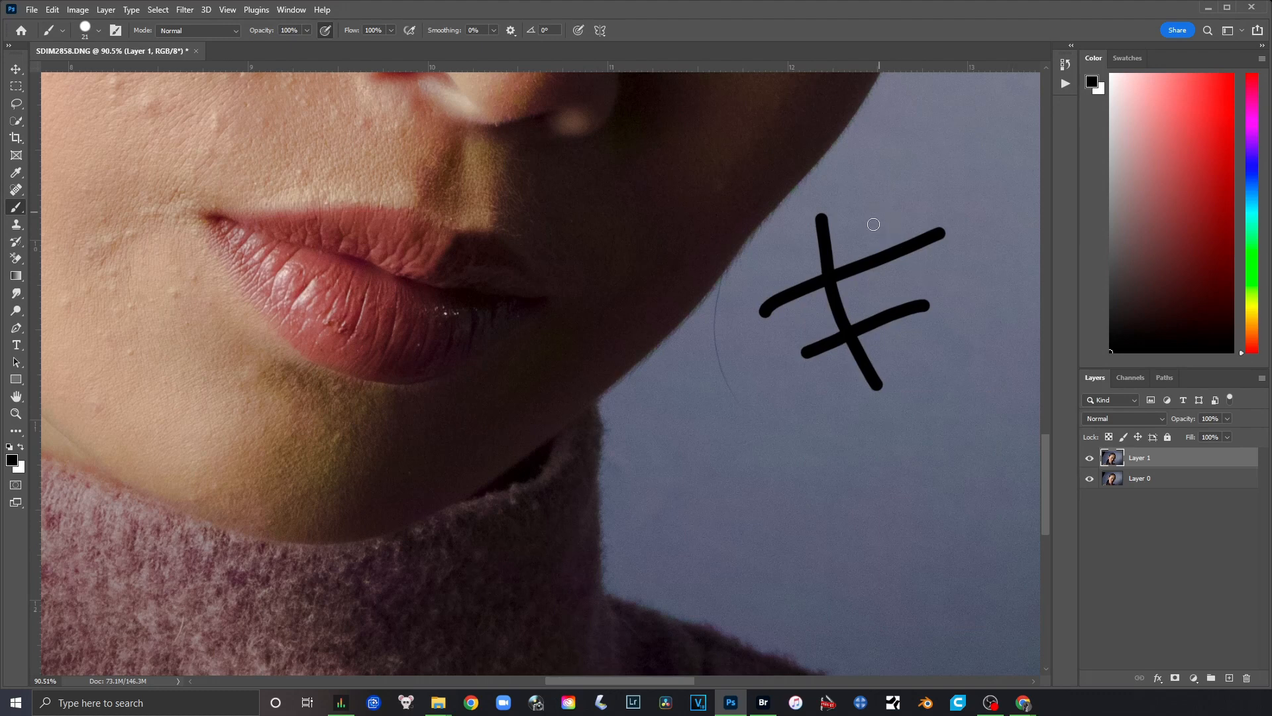
pyautogui.moveTo(873, 224); pyautogui.dragTo(897, 351)
# Paint a looping black test stroke over the backdrop with a soft 190 px brush and undo it.
pyautogui.moveTo(1015, 350); pyautogui.dragTo(1010, 351)
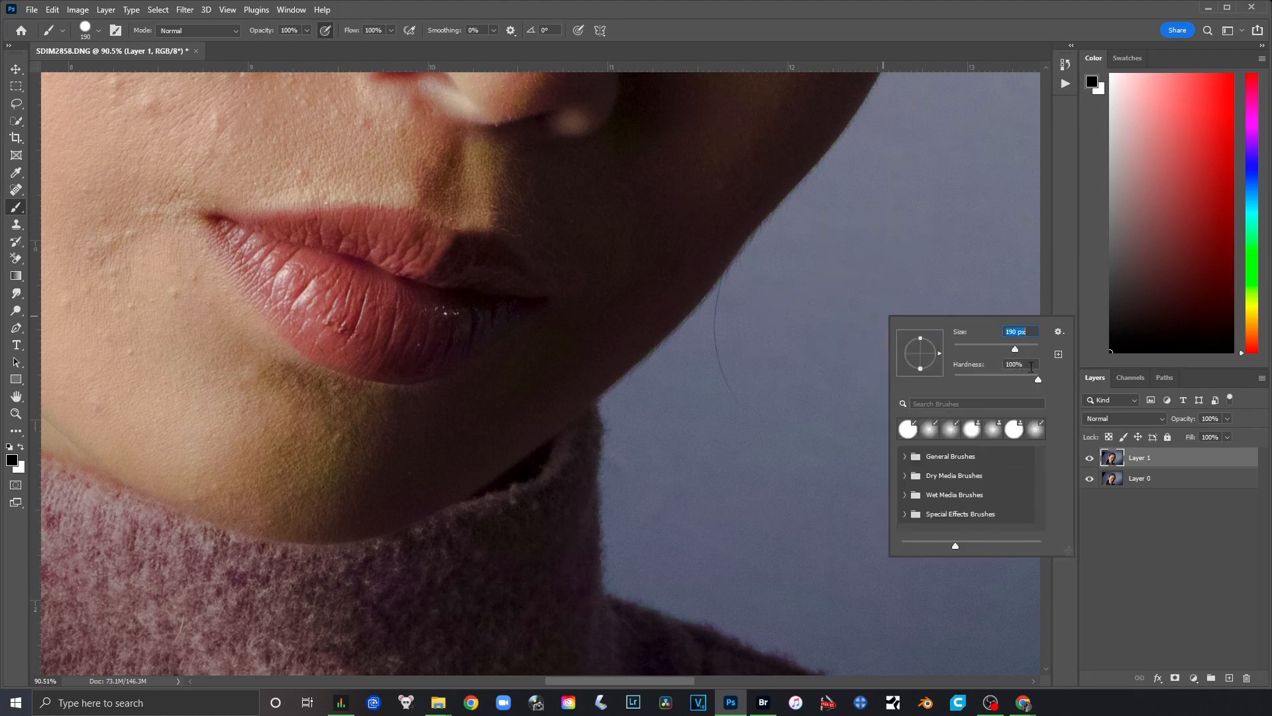
pyautogui.moveTo(745, 311)
pyautogui.mouseDown()
pyautogui.moveTo(840, 235)
pyautogui.moveTo(959, 270)
pyautogui.moveTo(934, 421)
pyautogui.moveTo(990, 530)
pyautogui.moveTo(980, 350)
pyautogui.moveTo(844, 447)
pyautogui.moveTo(620, 396)
pyautogui.moveTo(813, 280)
pyautogui.mouseUp()
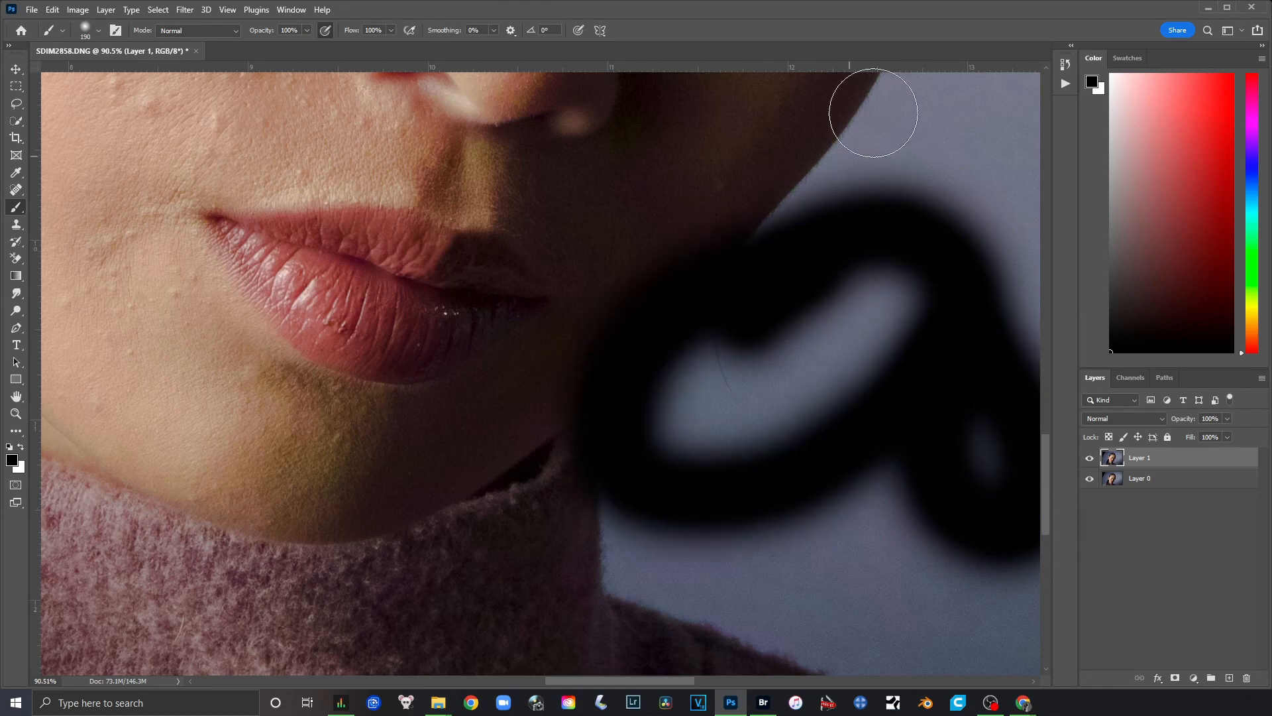
pyautogui.hotkey('ctrl', 'z')
# Set the Spot Healing Brush to a size of 41 px and a hardness of 78%.
pyautogui.click(16, 190)
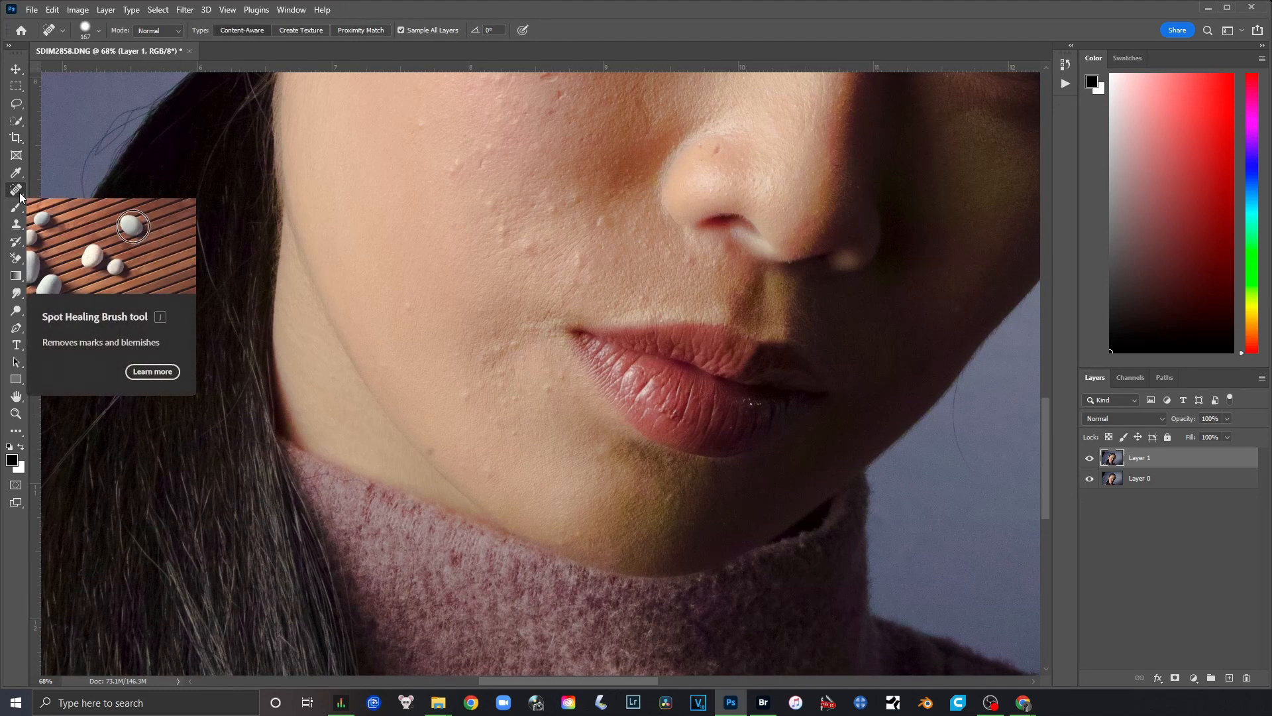
pyautogui.rightClick(540, 369)
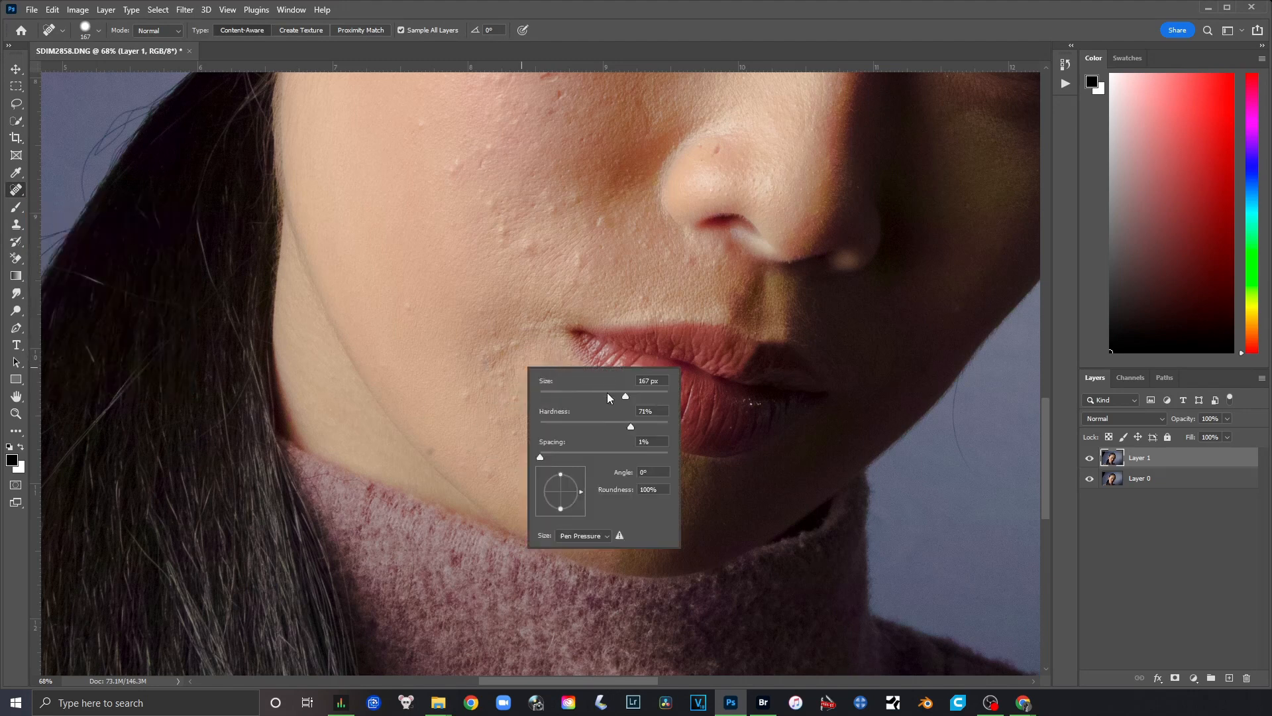
pyautogui.moveTo(566, 396); pyautogui.dragTo(566, 396)
pyautogui.moveTo(643, 427); pyautogui.dragTo(639, 427)
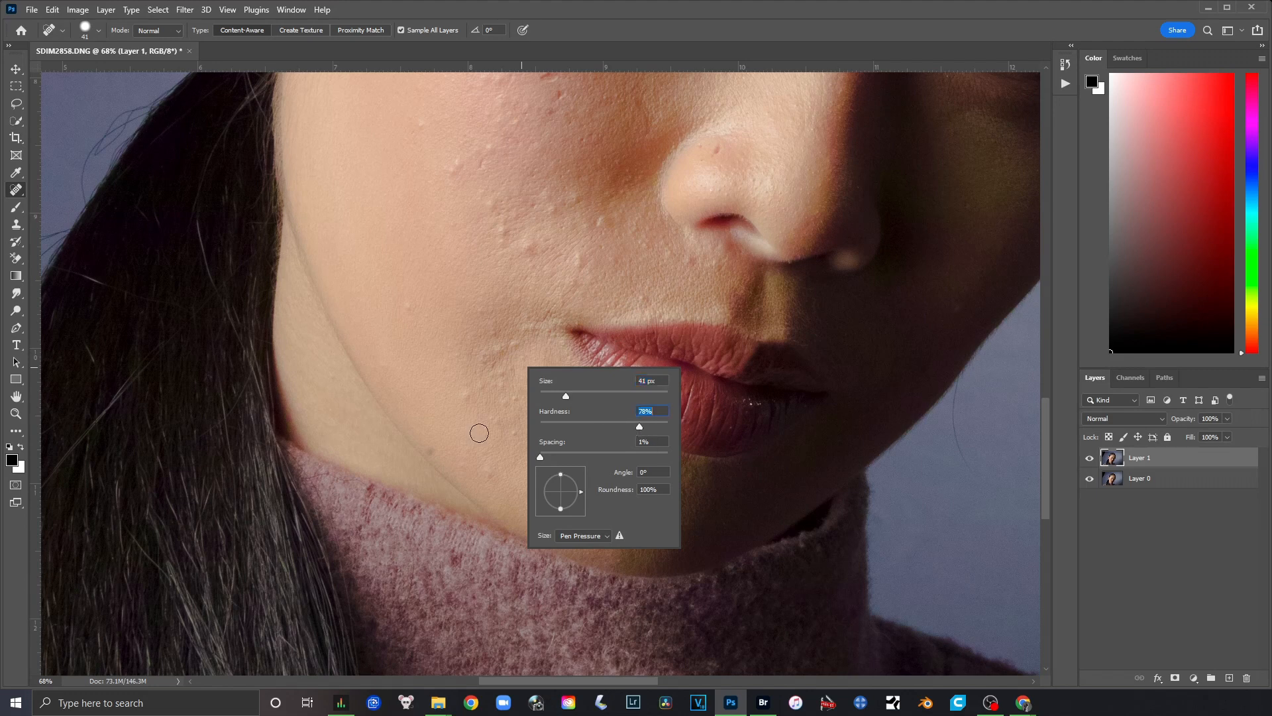
pyautogui.click(469, 396)
# Heal the small bumps below the corner of the mouth and on the lower cheek with the Spot Healing Brush.
pyautogui.scroll(3, 530, 484)
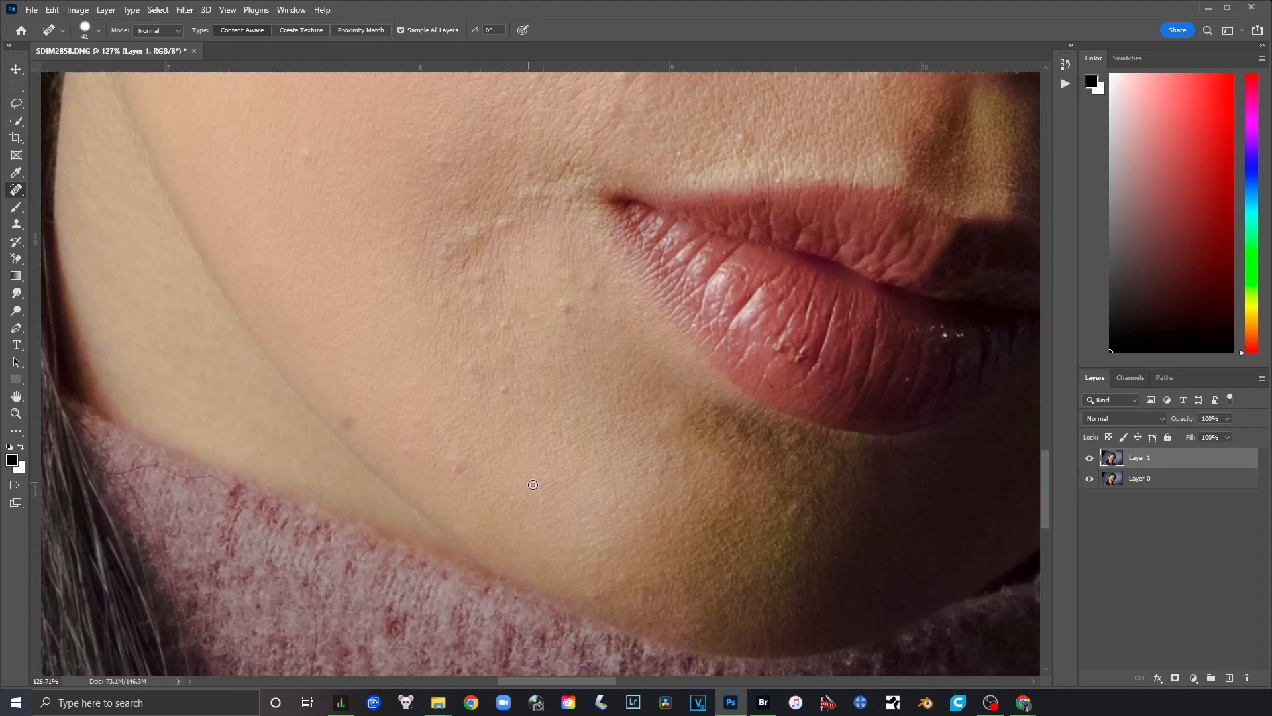
pyautogui.moveTo(667, 420); pyautogui.dragTo(662, 432)
pyautogui.click(596, 286)
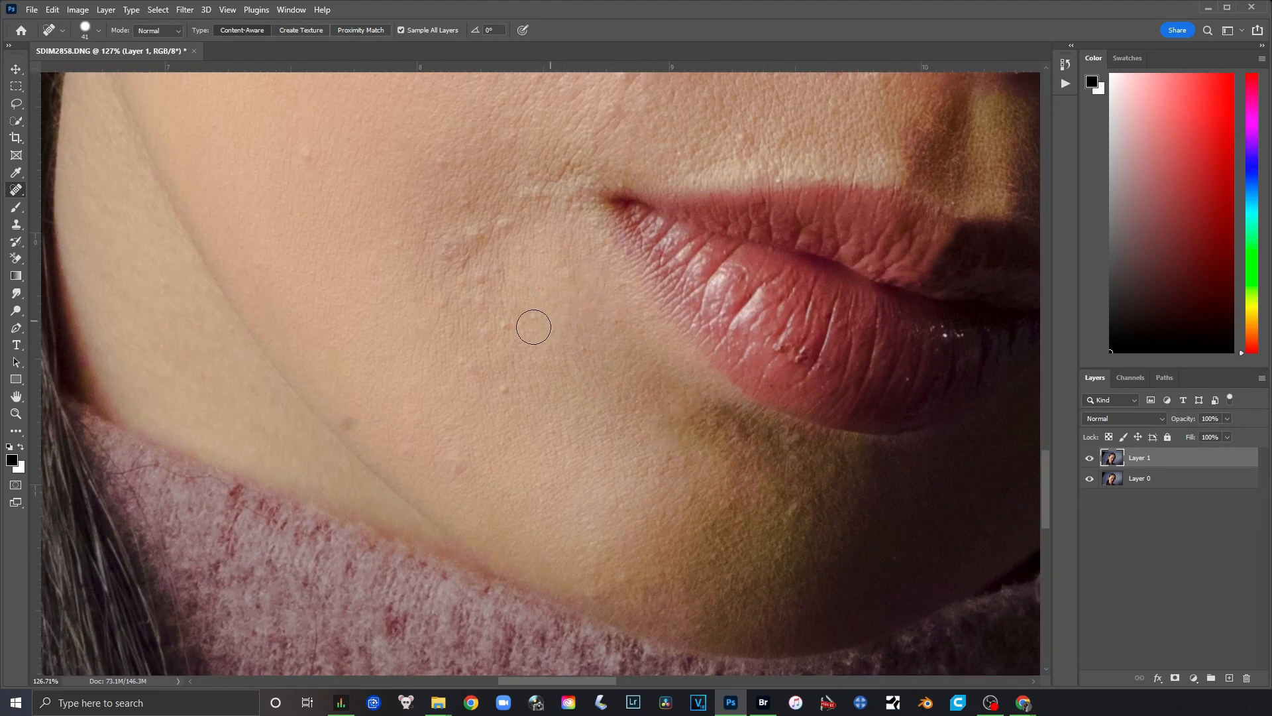
pyautogui.click(500, 327)
pyautogui.click(504, 393)
pyautogui.scroll(-5, 530, 344)
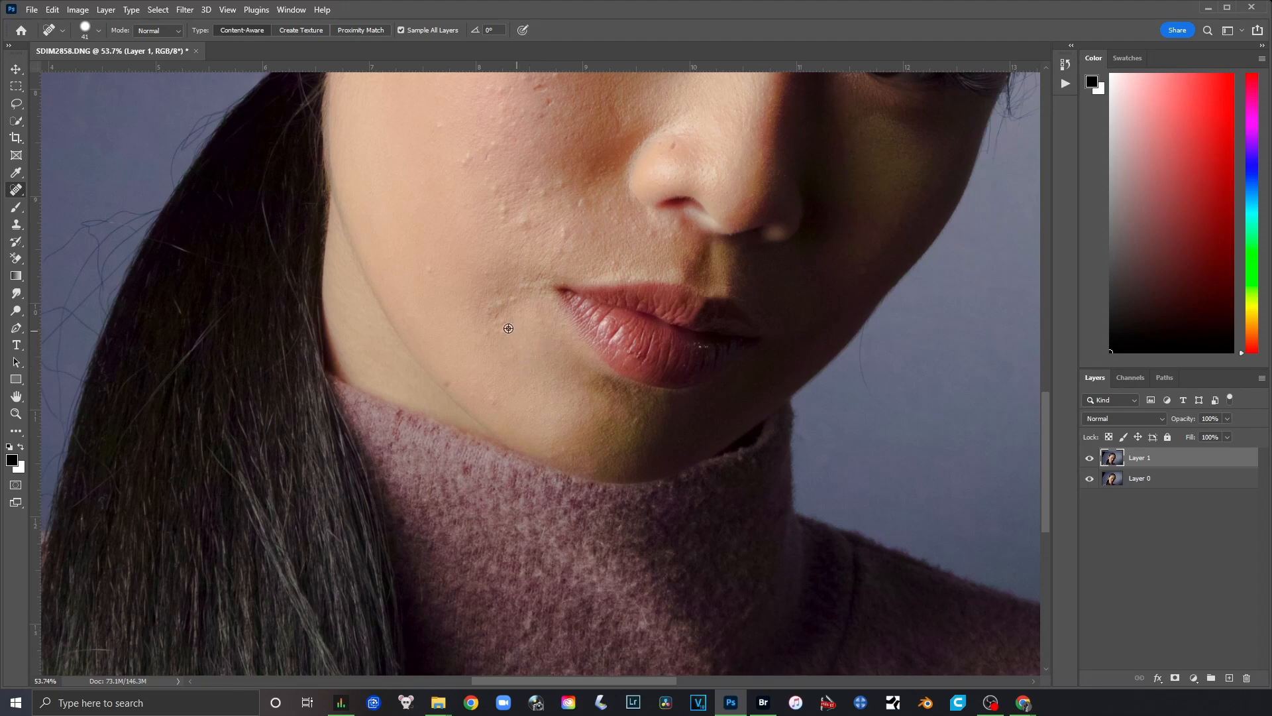
pyautogui.scroll(3, 509, 328)
# Switch to the Healing Brush and set its size to 54 px.
pyautogui.rightClick(16, 189)
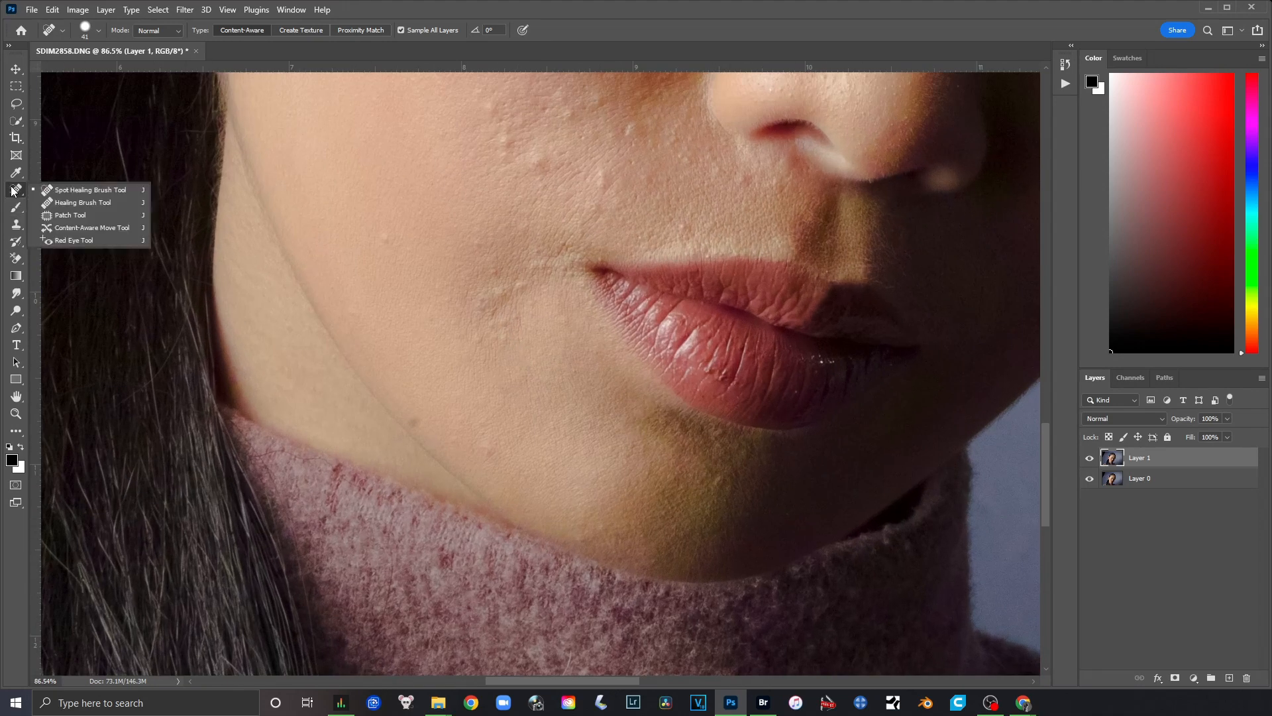
pyautogui.click(97, 201)
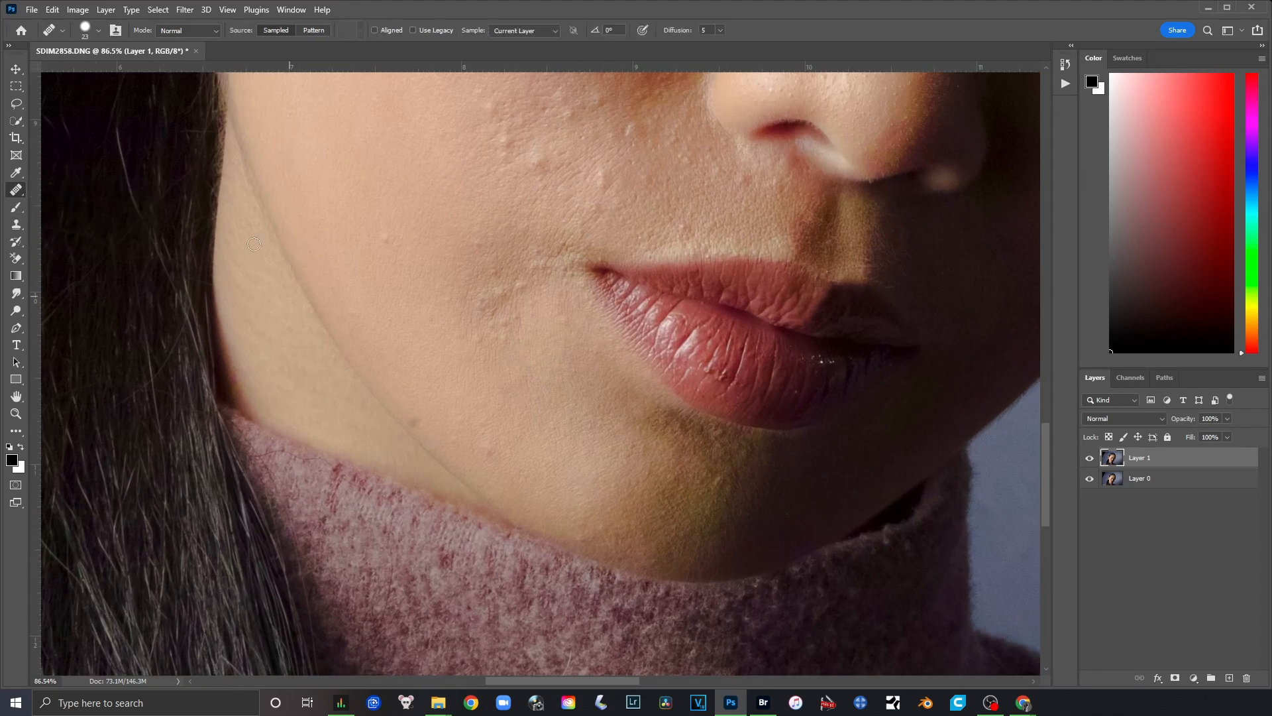
pyautogui.rightClick(528, 352)
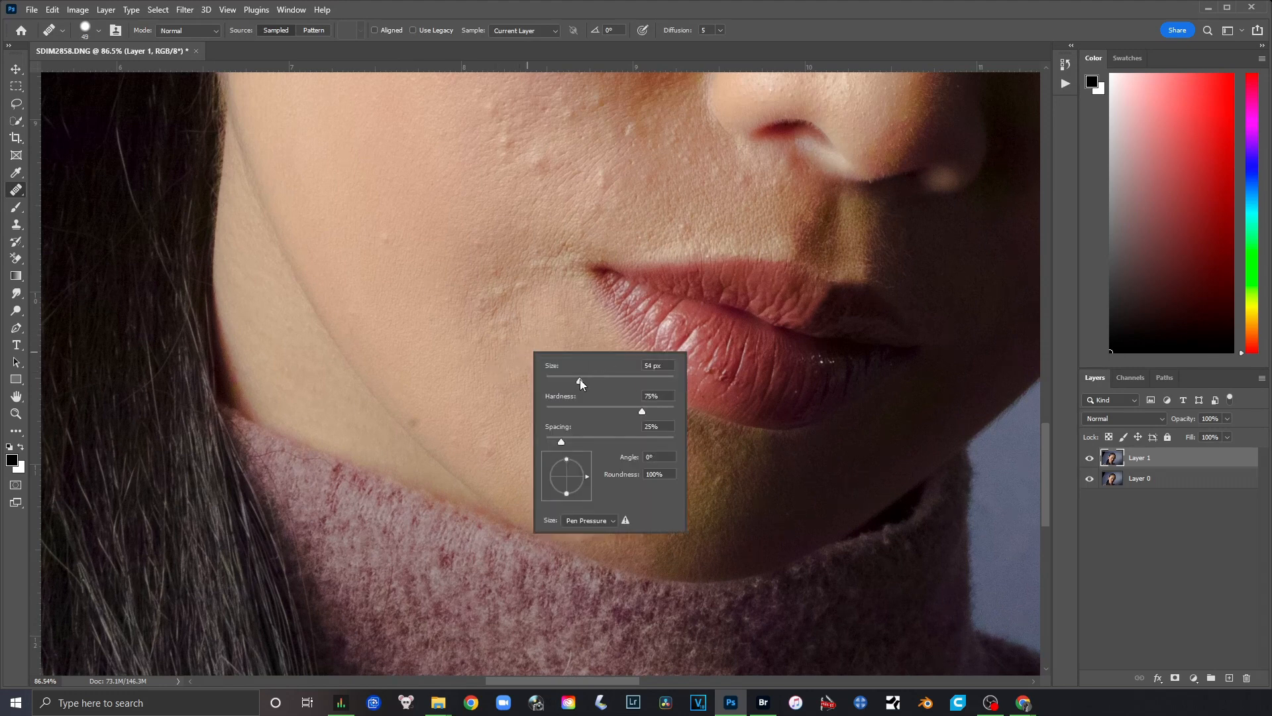
pyautogui.click(579, 379)
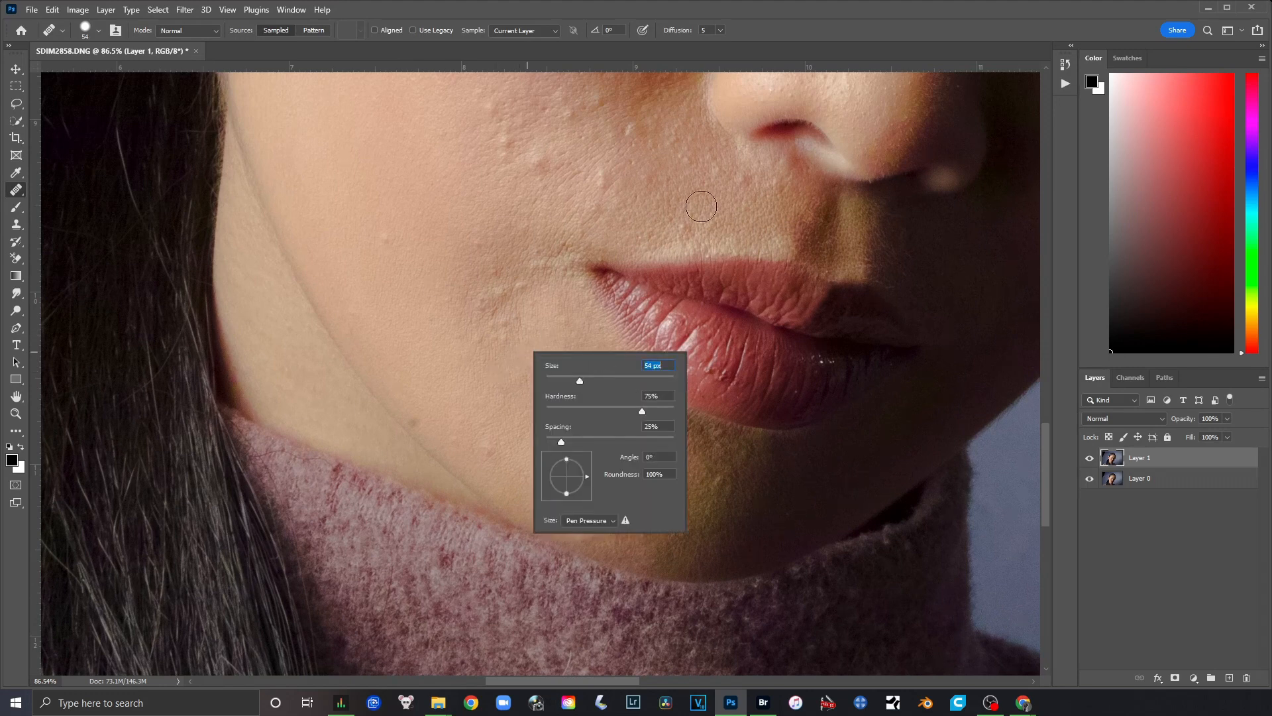
# Heal the bumps on the cheek, beside the corner of the mouth and on the jawline with the Spot Healing Brush.
pyautogui.rightClick(25, 192)
pyautogui.click(56, 189)
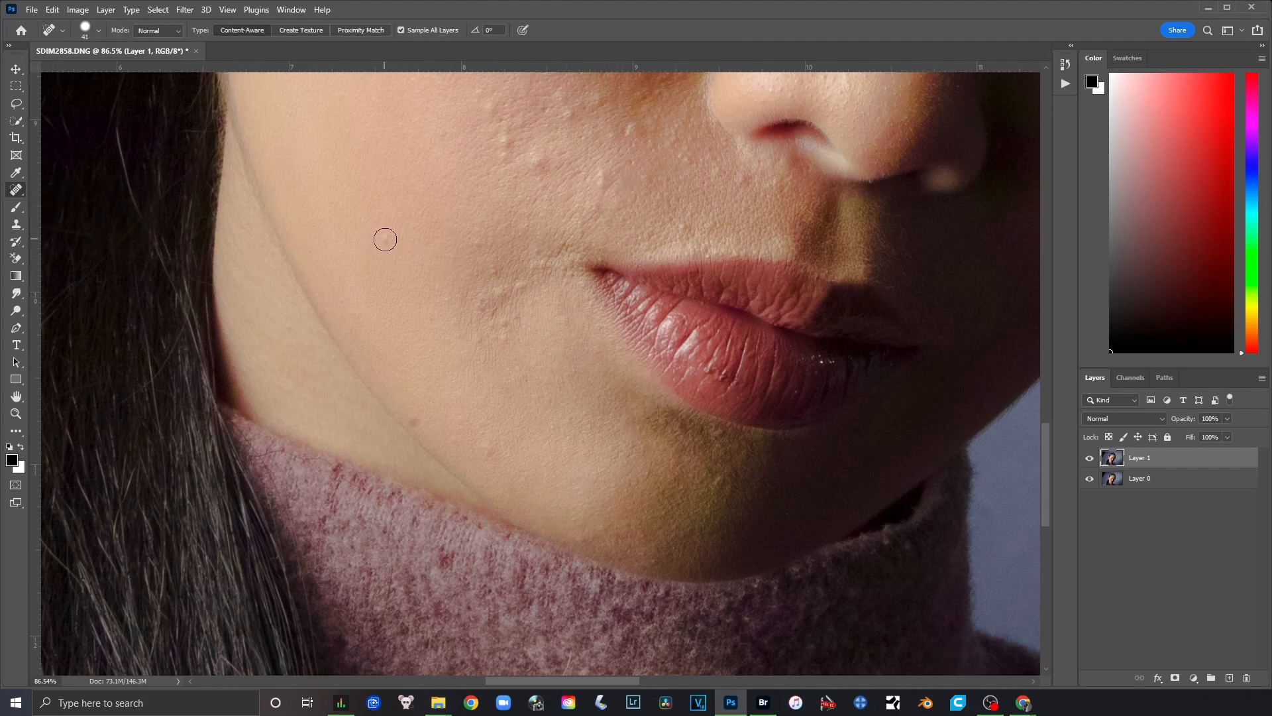
pyautogui.moveTo(383, 239); pyautogui.dragTo(383, 240)
pyautogui.click(497, 289)
pyautogui.click(518, 285)
pyautogui.click(565, 313)
pyautogui.click(413, 417)
pyautogui.moveTo(463, 315); pyautogui.dragTo(490, 295)
# Heal the small bumps on the lower cheek beside the mouth with the Healing Brush, using nearby skin as the source.
pyautogui.rightClick(20, 197)
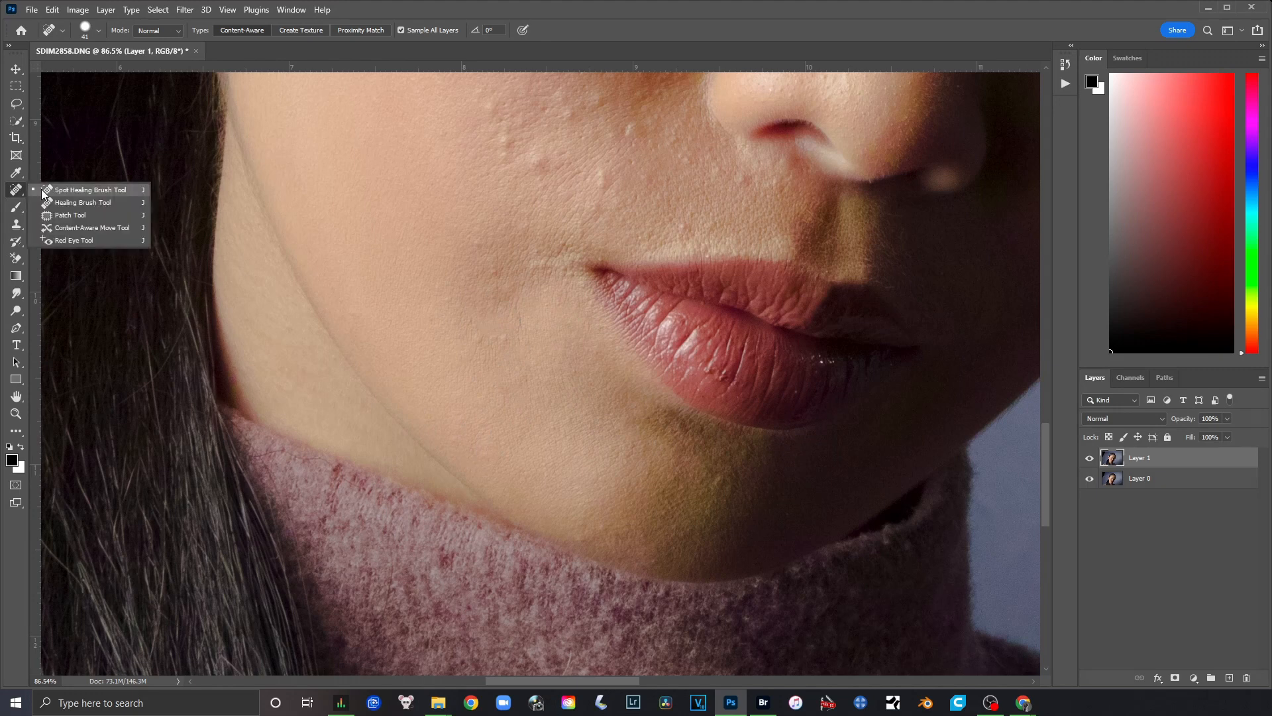
pyautogui.click(73, 200)
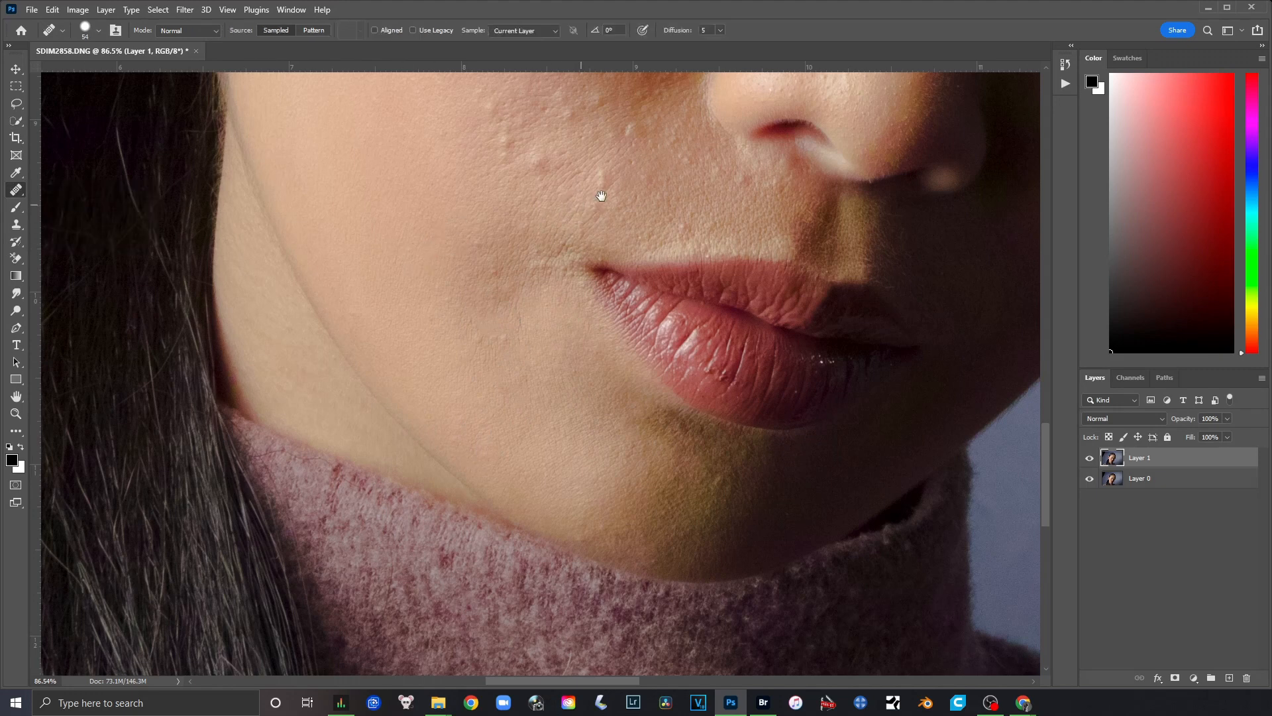
pyautogui.moveTo(601, 196)
pyautogui.mouseDown()
pyautogui.moveTo(446, 233)
pyautogui.moveTo(415, 256)
pyautogui.mouseUp()
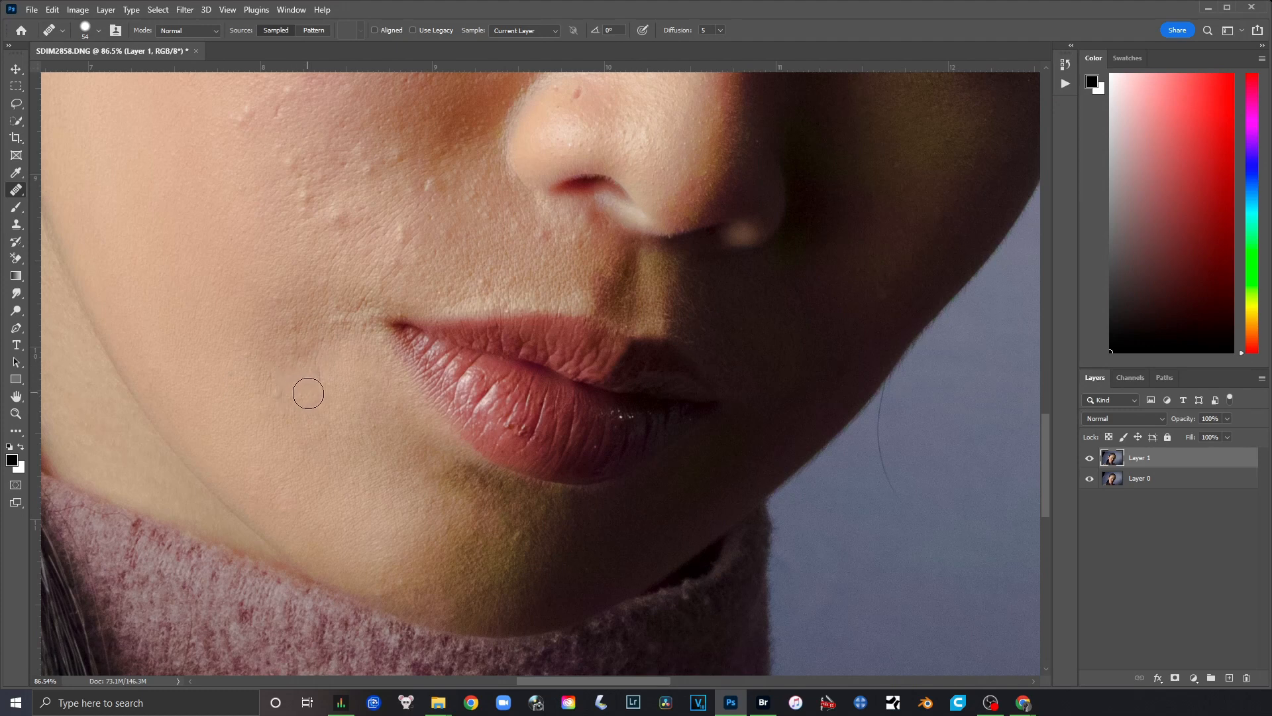
pyautogui.click(305, 390)
pyautogui.moveTo(275, 394)
pyautogui.mouseDown()
pyautogui.moveTo(354, 415)
pyautogui.moveTo(345, 395)
pyautogui.moveTo(303, 394)
pyautogui.mouseUp()
# Try painting facial skin texture over the lower lip with the Healing Brush and undo it.
pyautogui.click(385, 489)
pyautogui.moveTo(496, 405)
pyautogui.mouseDown()
pyautogui.moveTo(509, 389)
pyautogui.moveTo(521, 404)
pyautogui.moveTo(476, 402)
pyautogui.moveTo(512, 365)
pyautogui.mouseUp()
pyautogui.click(492, 399)
pyautogui.click(496, 411)
pyautogui.scroll(11, 494, 413)
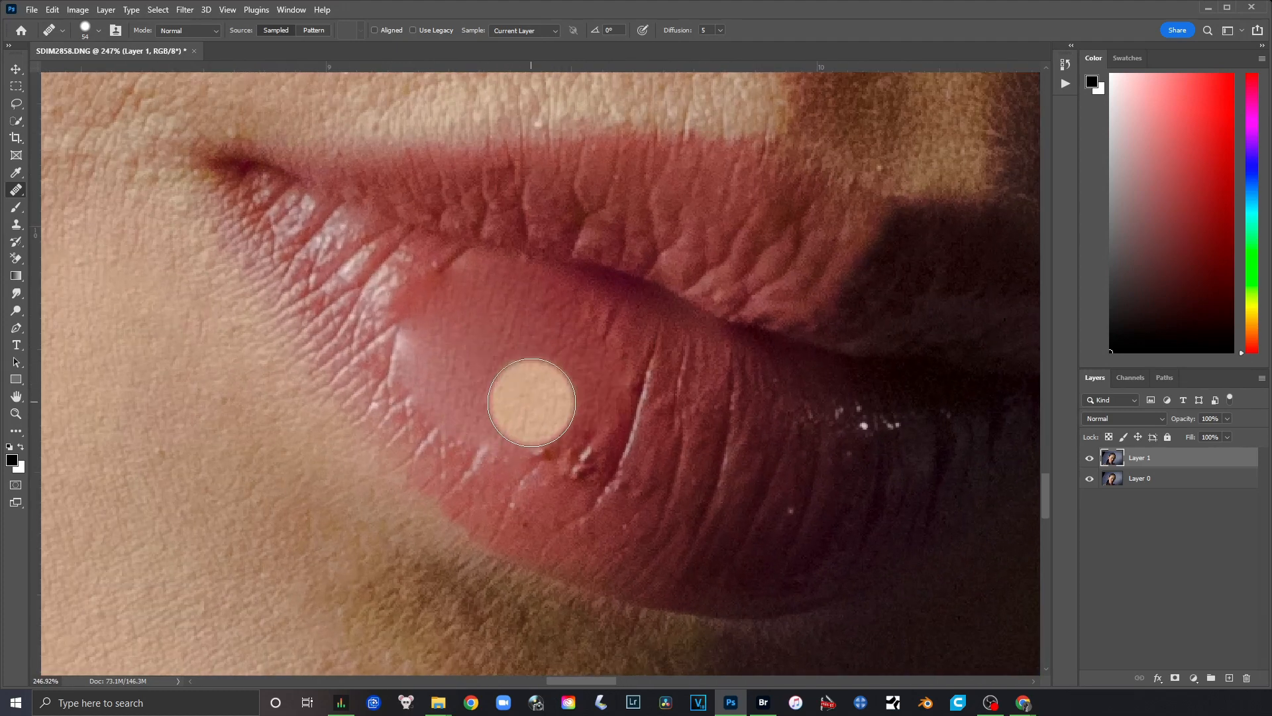
pyautogui.hotkey('ctrl', 'z')
pyautogui.scroll(-10, 533, 408)
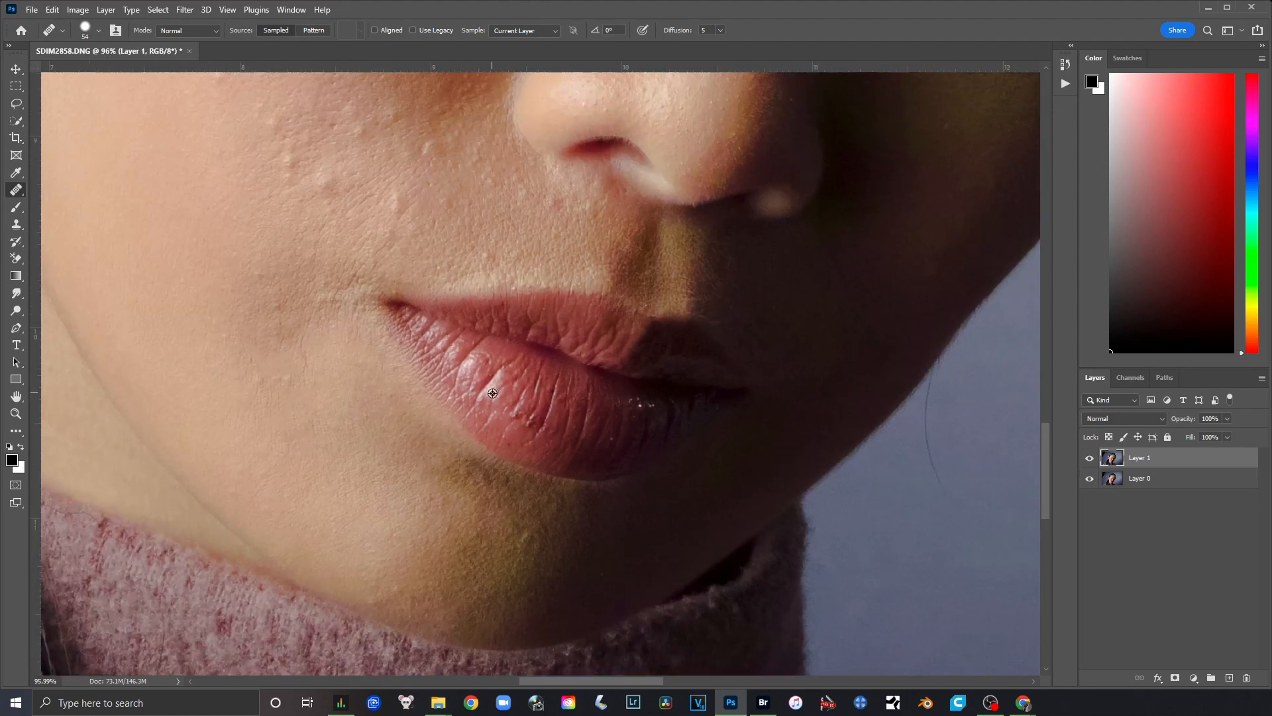
# Paint sampled sweater texture onto the backdrop beside the jaw with the Healing Brush and undo the test strokes.
pyautogui.scroll(-5, 482, 395)
pyautogui.scroll(4, 457, 477)
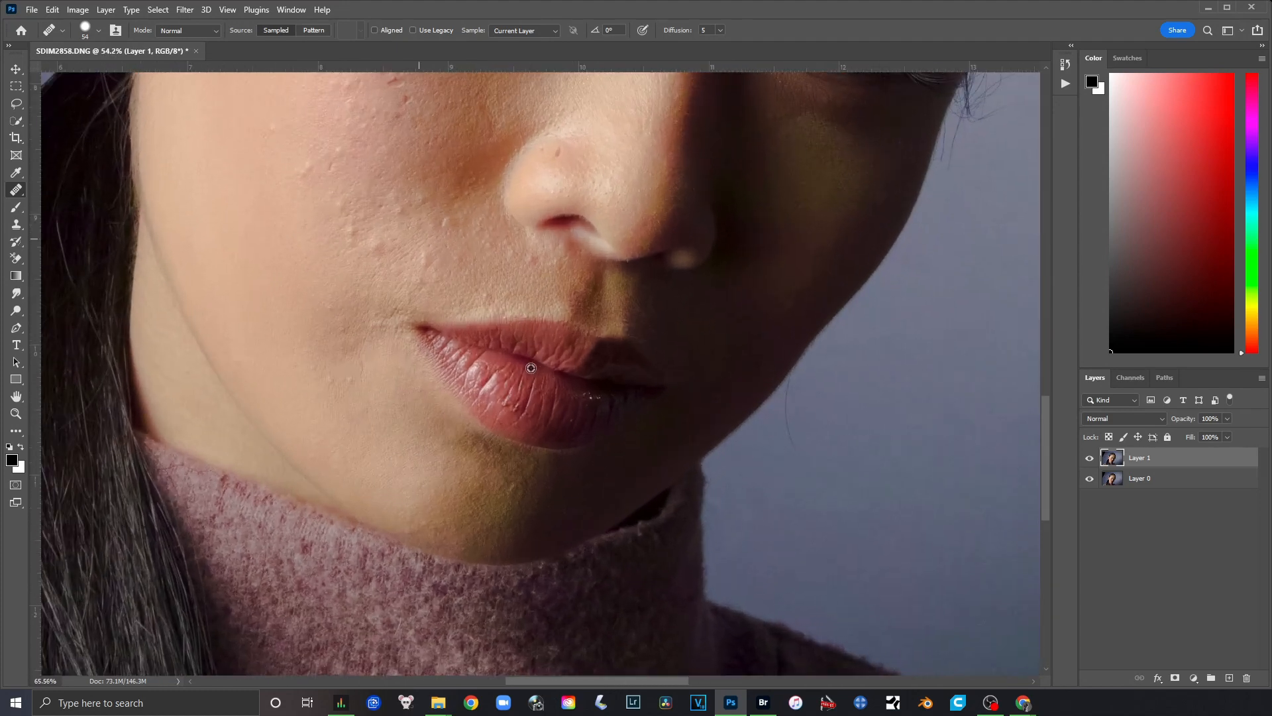
pyautogui.scroll(-1, 450, 503)
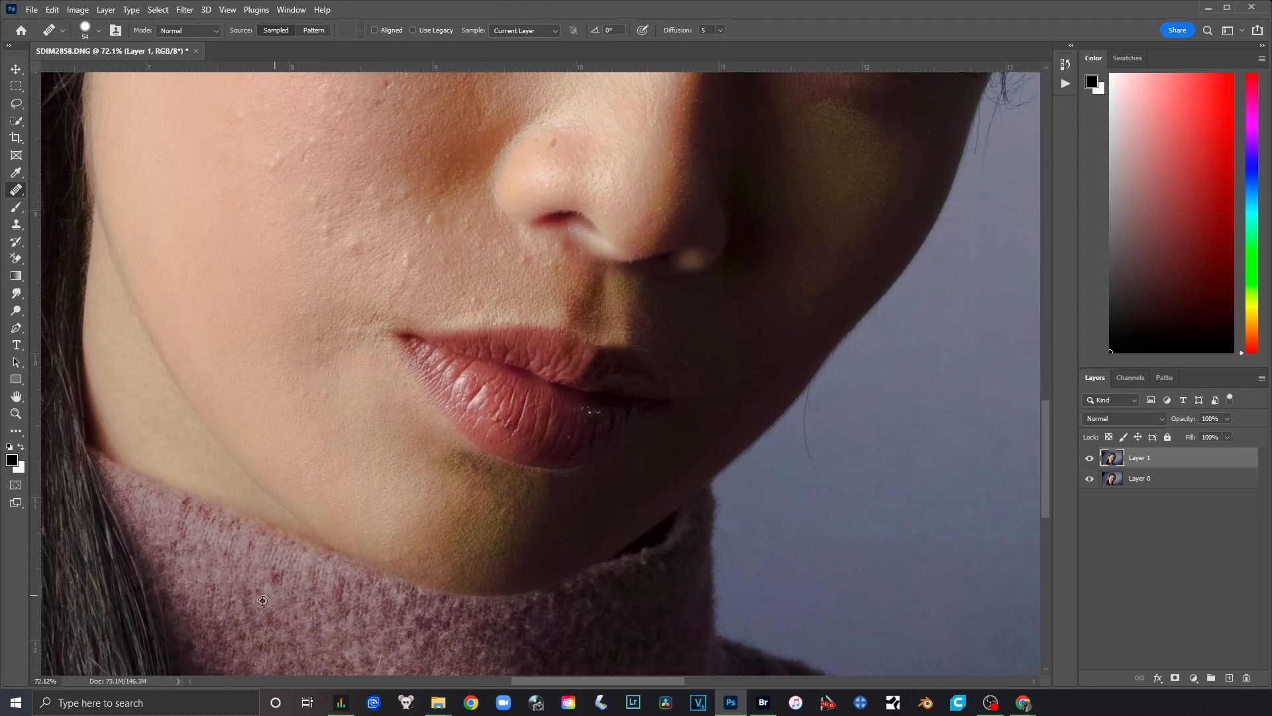
pyautogui.moveTo(841, 510)
pyautogui.mouseDown()
pyautogui.moveTo(927, 501)
pyautogui.moveTo(908, 468)
pyautogui.mouseUp()
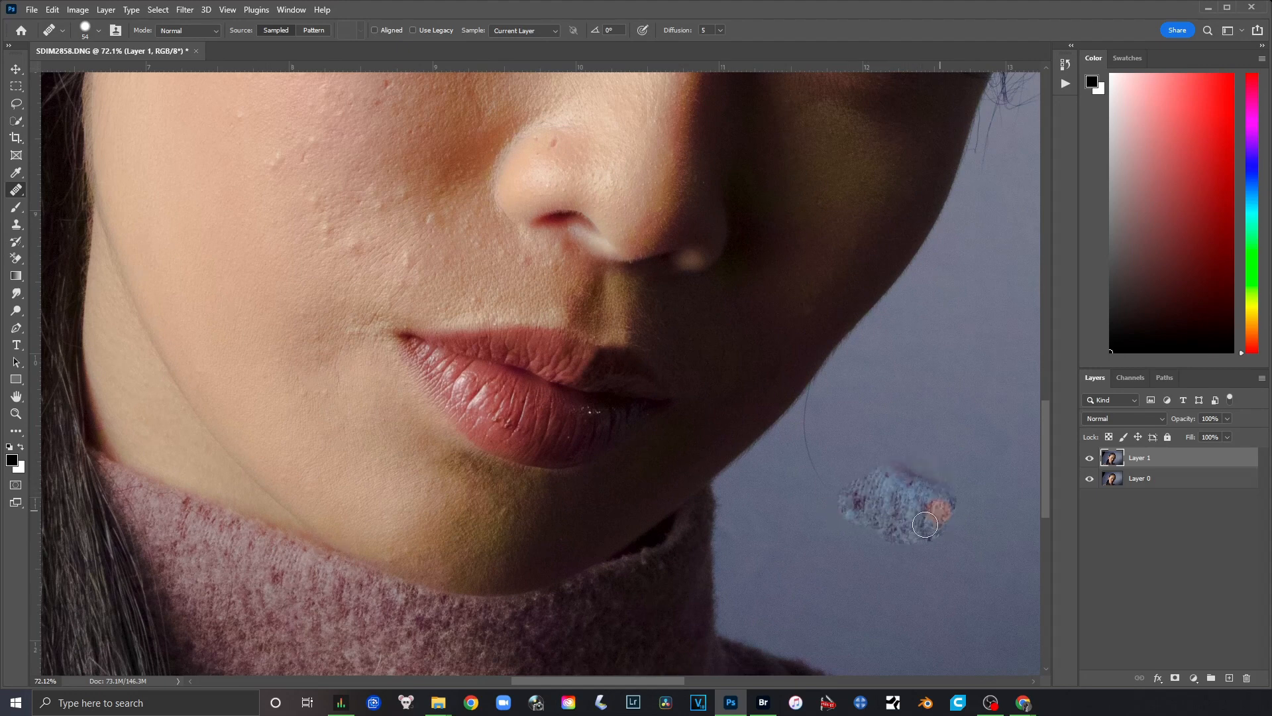
pyautogui.click(705, 512)
pyautogui.moveTo(925, 464)
pyautogui.mouseDown()
pyautogui.moveTo(897, 437)
pyautogui.moveTo(912, 435)
pyautogui.moveTo(909, 474)
pyautogui.moveTo(940, 429)
pyautogui.moveTo(912, 410)
pyautogui.moveTo(947, 419)
pyautogui.mouseUp()
pyautogui.hotkey('ctrl', 'z')
pyautogui.hotkey('ctrl', 'z')
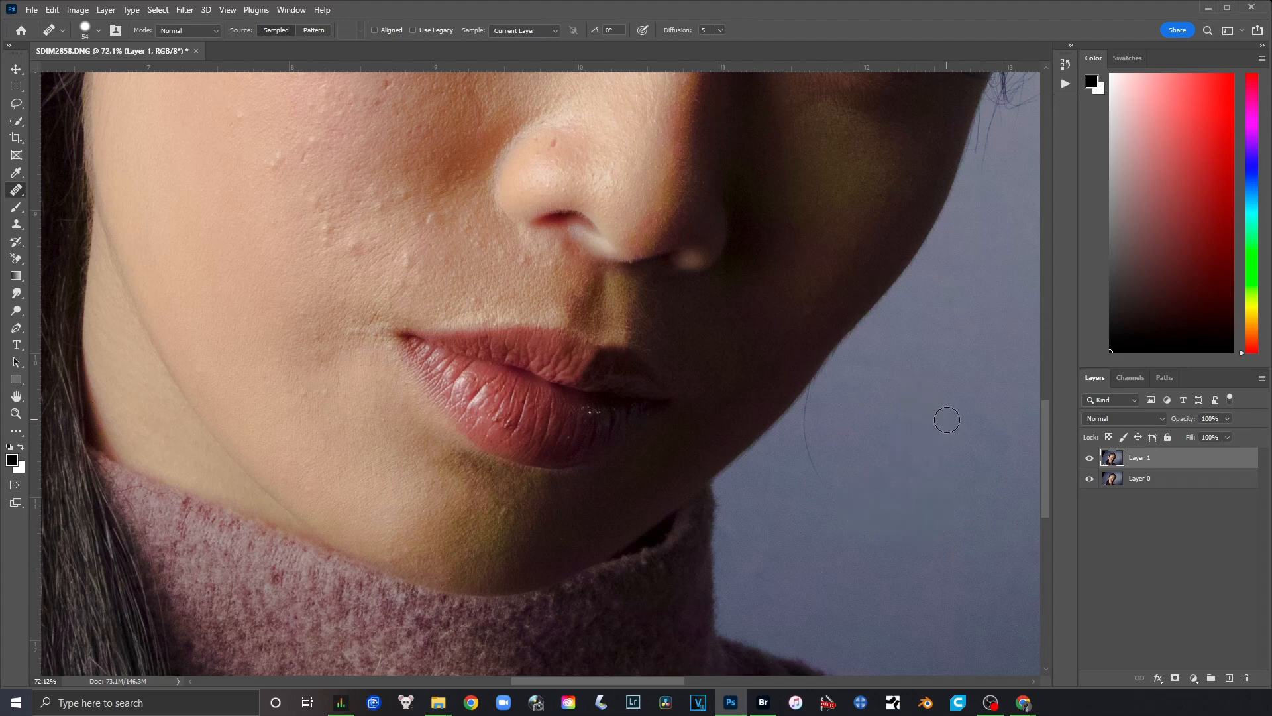
# Try the Clone Stamp at 130 px by stamping a sampled dark detail of the portrait onto the backdrop.
pyautogui.scroll(-4, 479, 337)
pyautogui.scroll(-2, 478, 337)
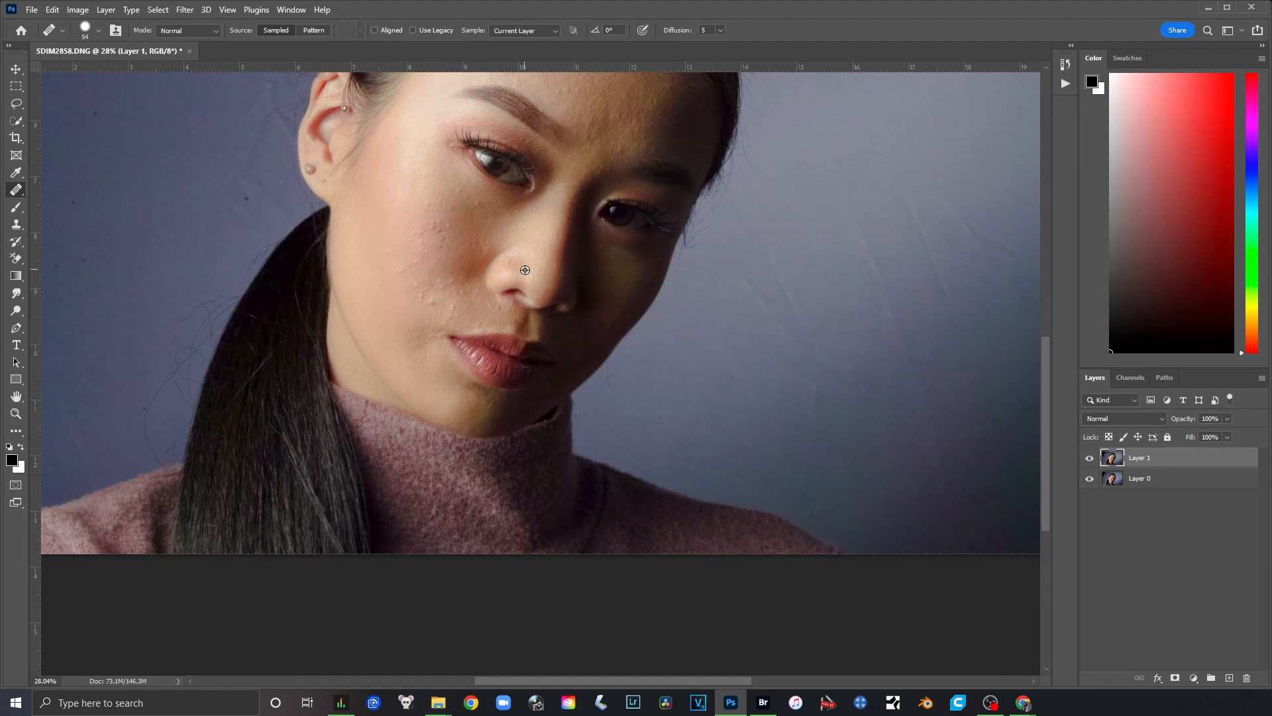
pyautogui.rightClick(15, 189)
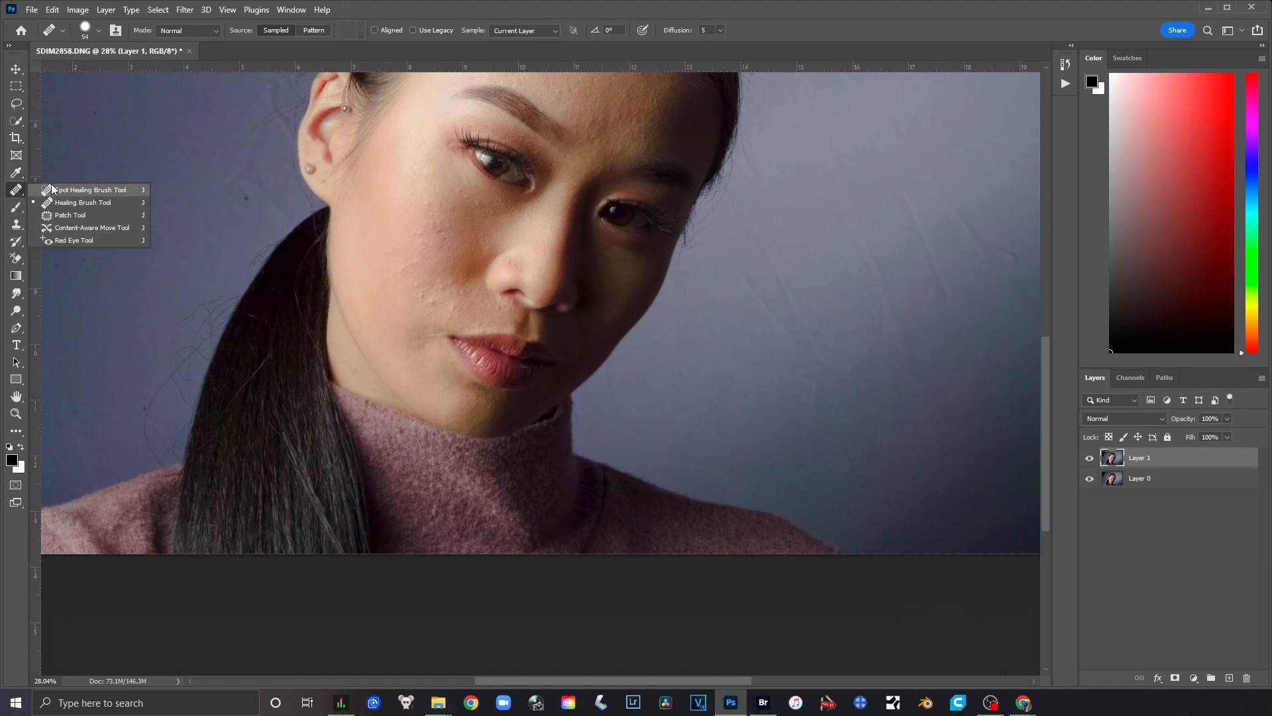
pyautogui.click(87, 191)
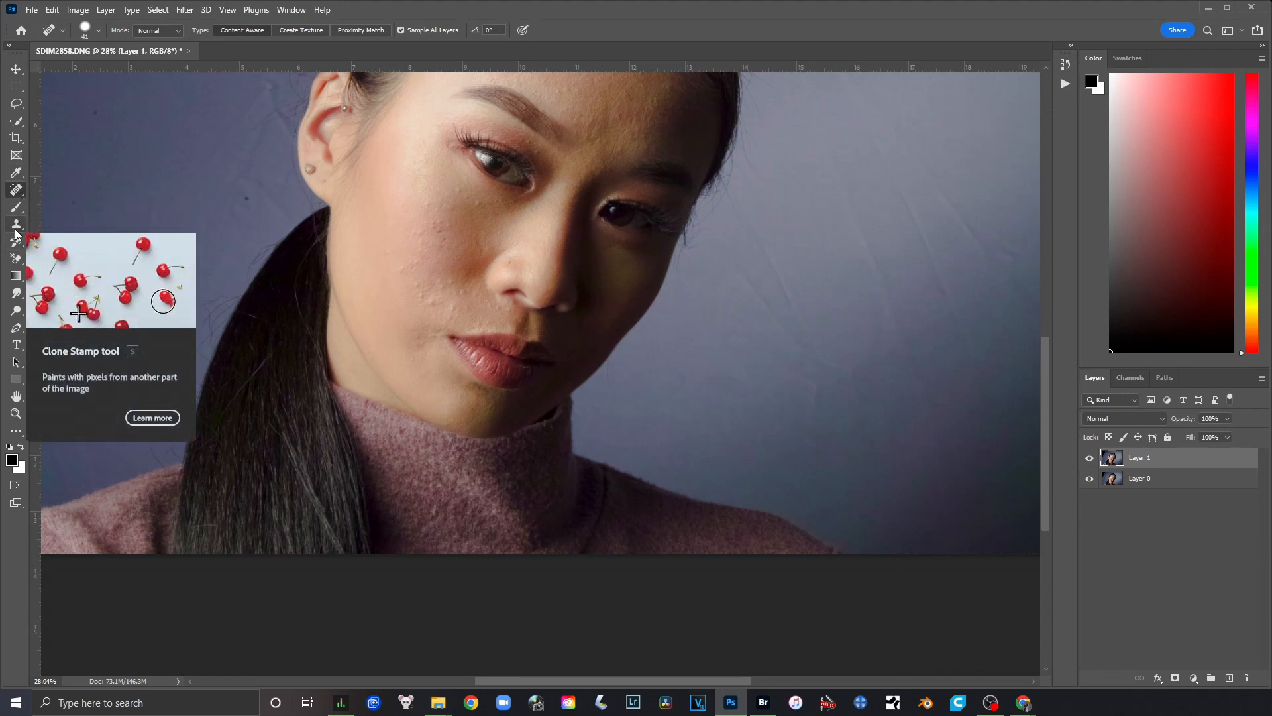
pyautogui.click(16, 227)
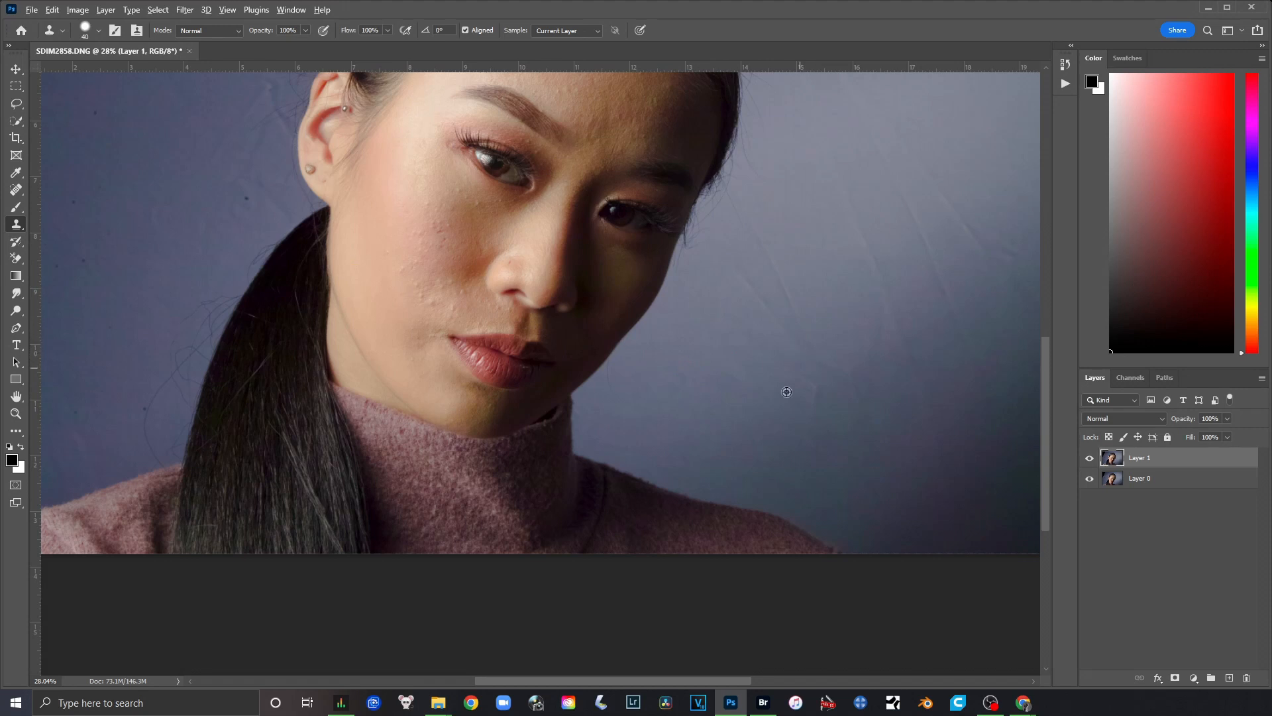
pyautogui.rightClick(537, 322)
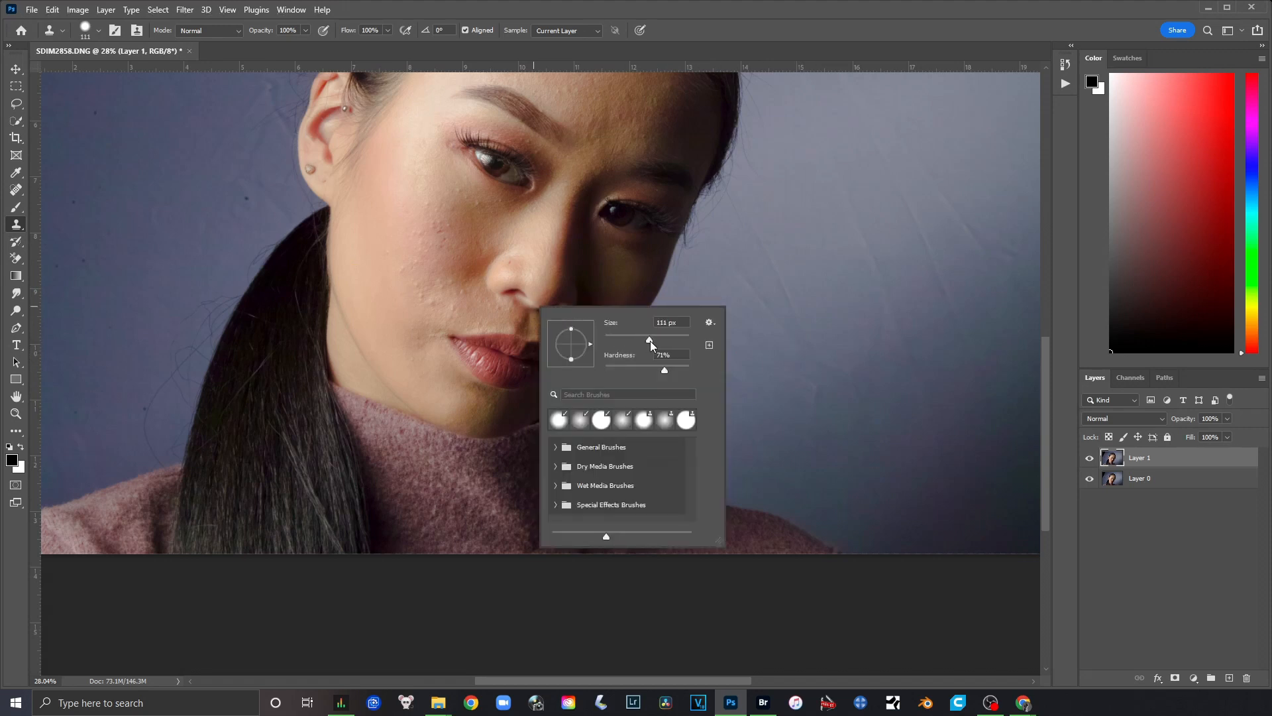
pyautogui.moveTo(650, 340); pyautogui.dragTo(654, 339)
pyautogui.press('Return')
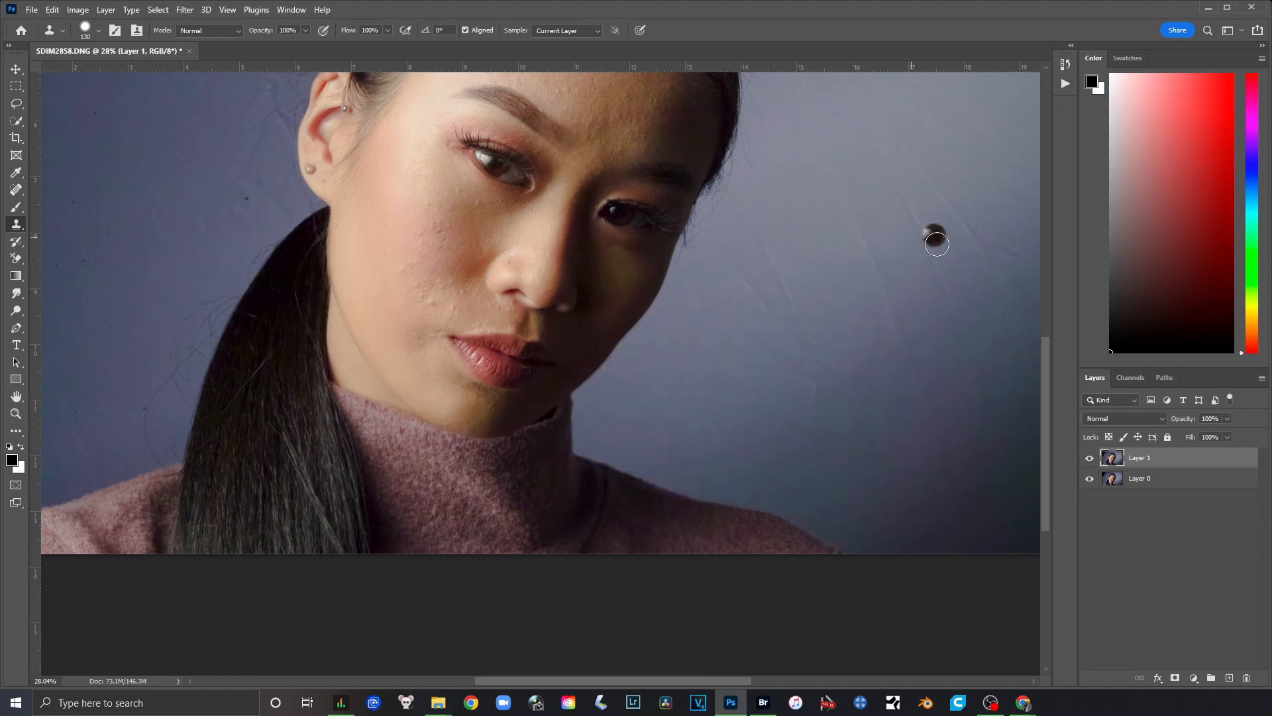
pyautogui.moveTo(855, 255)
pyautogui.mouseDown()
pyautogui.moveTo(827, 246)
pyautogui.moveTo(885, 278)
pyautogui.moveTo(861, 222)
pyautogui.moveTo(825, 231)
pyautogui.moveTo(869, 255)
pyautogui.moveTo(836, 241)
pyautogui.moveTo(869, 235)
pyautogui.moveTo(863, 258)
pyautogui.moveTo(813, 243)
pyautogui.moveTo(896, 288)
pyautogui.moveTo(826, 254)
pyautogui.moveTo(858, 264)
pyautogui.mouseUp()
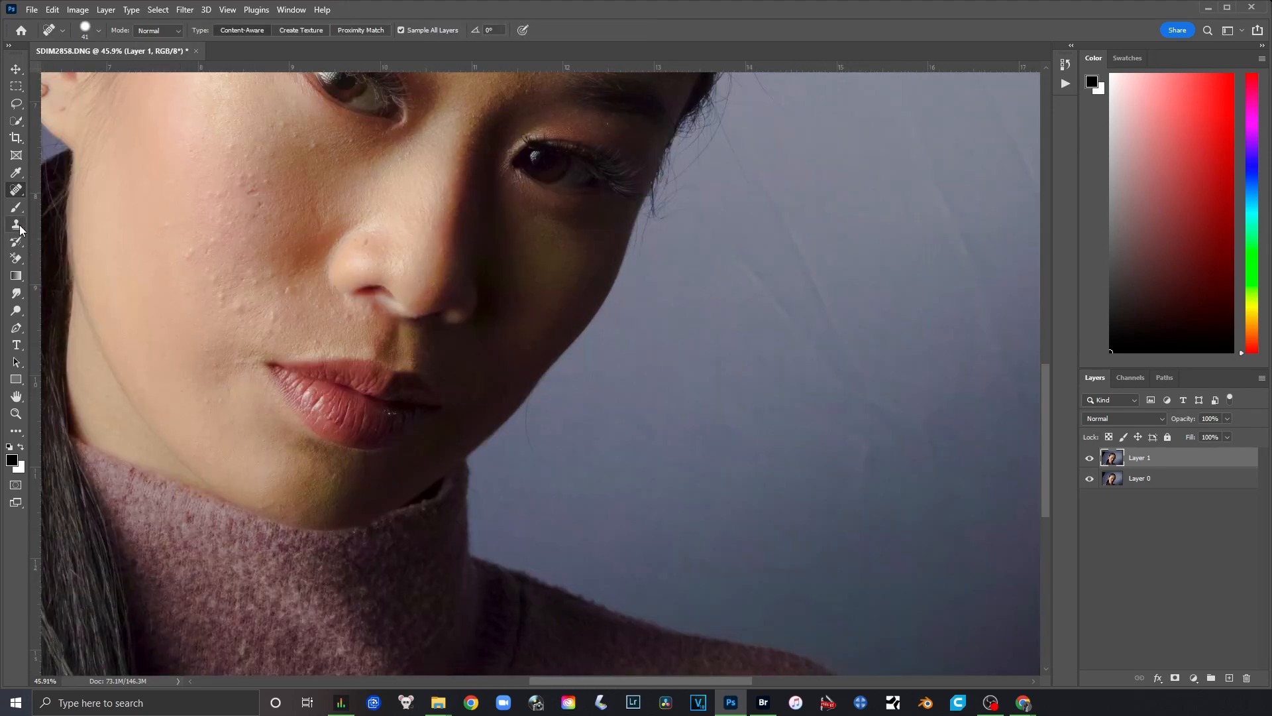
# Clone backdrop over the lower part of the stray hair beside the jaw with a 28 px Clone Stamp.
pyautogui.click(17, 225)
pyautogui.scroll(5, 544, 503)
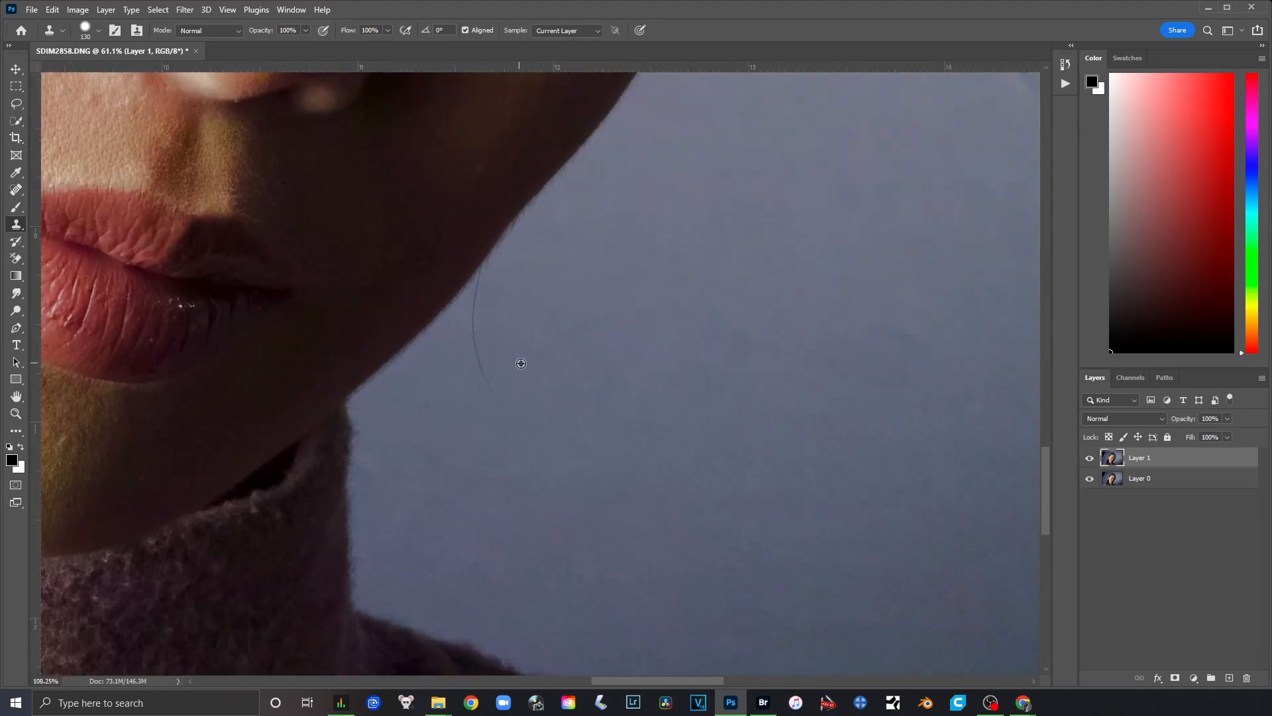
pyautogui.scroll(4, 521, 363)
pyautogui.rightClick(594, 411)
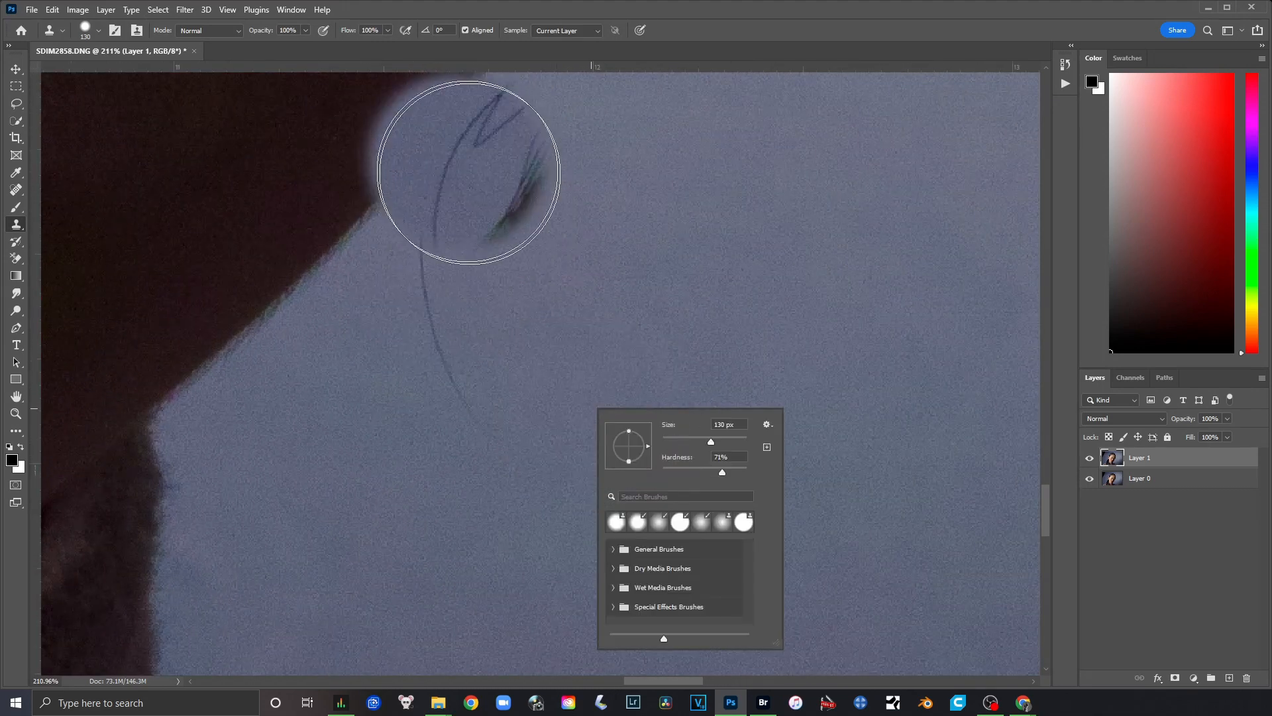
pyautogui.click(673, 441)
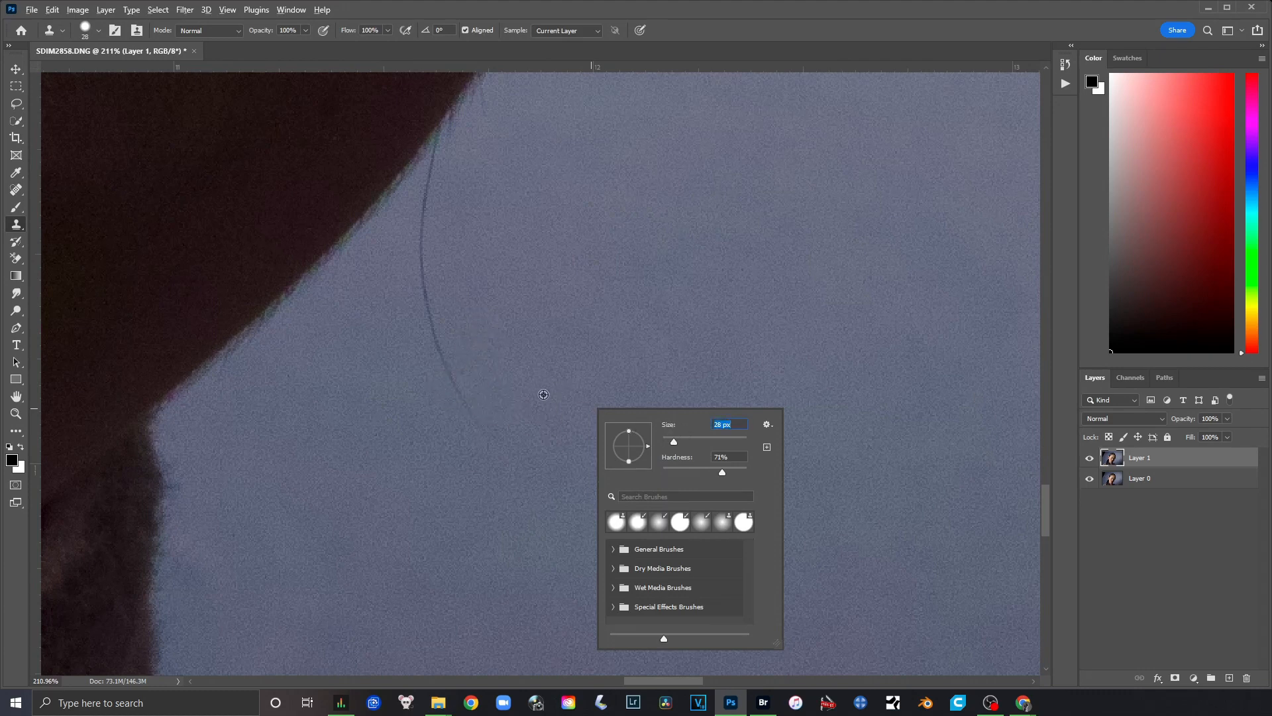
pyautogui.click(553, 393)
pyautogui.moveTo(472, 430)
pyautogui.mouseDown()
pyautogui.moveTo(448, 353)
pyautogui.moveTo(491, 401)
pyautogui.moveTo(444, 351)
pyautogui.moveTo(426, 284)
pyautogui.mouseUp()
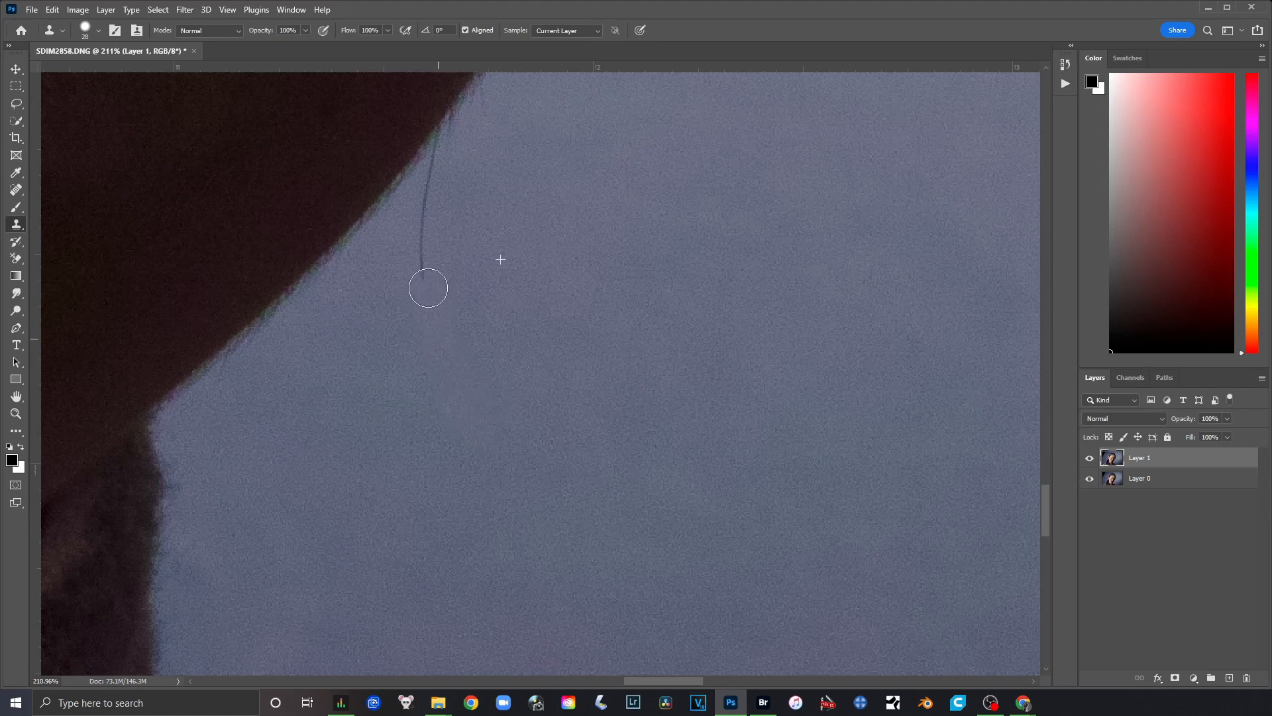
# Clone backdrop further up the stray hair toward the jaw with a soft 15 px Clone Stamp at 0% hardness.
pyautogui.rightClick(451, 312)
pyautogui.moveTo(544, 375)
pyautogui.mouseDown()
pyautogui.moveTo(519, 369)
pyautogui.moveTo(522, 341)
pyautogui.mouseUp()
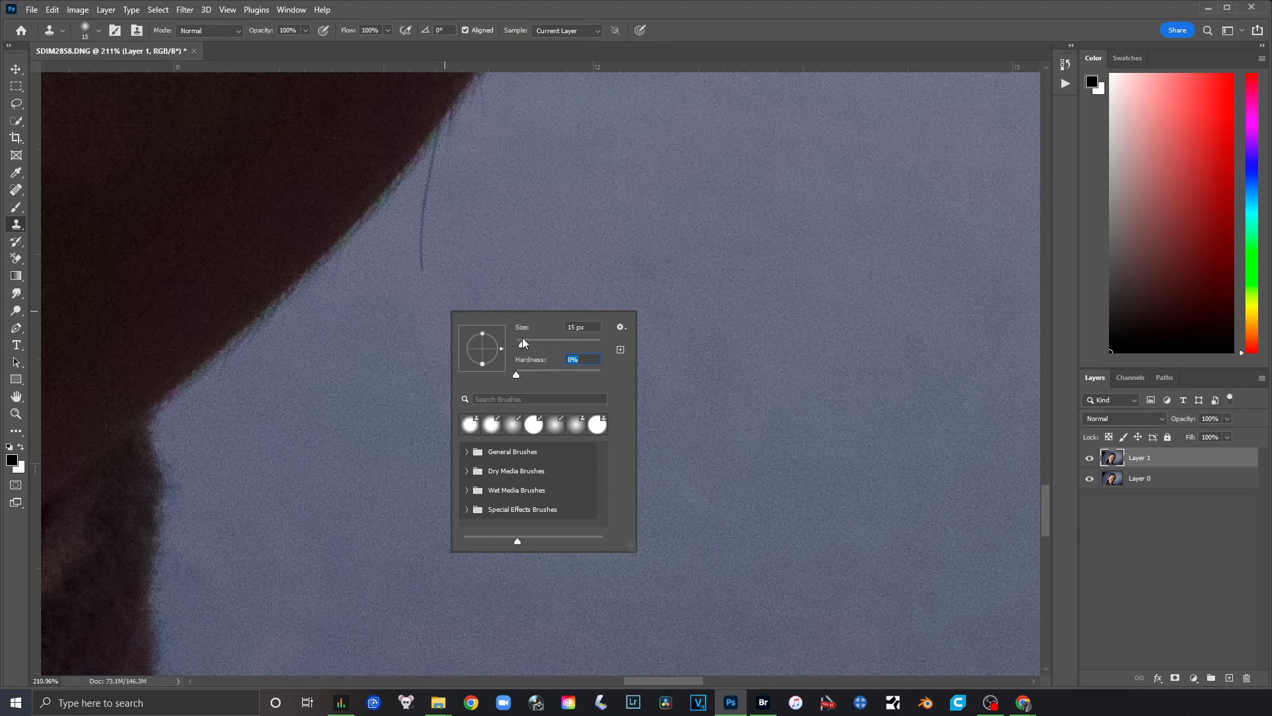
pyautogui.keyDown('alt'); pyautogui.click(509, 256); pyautogui.keyUp('alt')
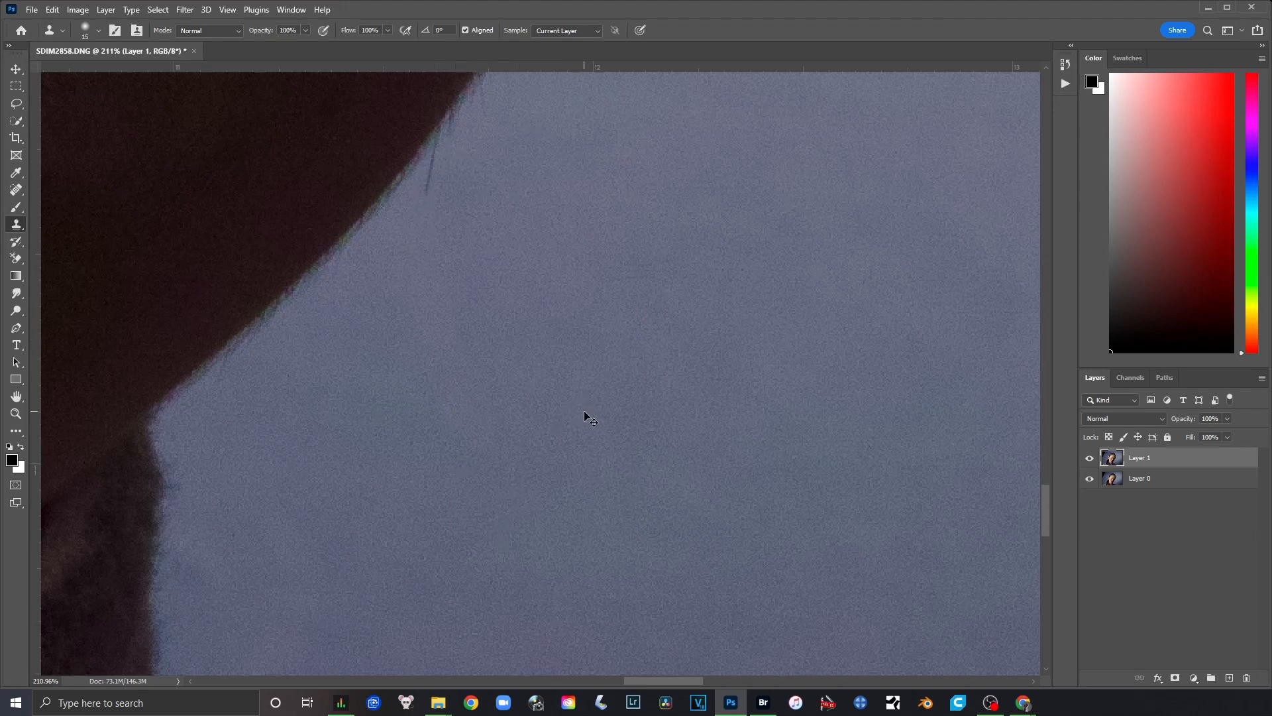
# Heal the remaining bumps on the cheek beside the nose and mouth with the 41 px Spot Healing Brush.
pyautogui.hotkey('ctrl', '0')
pyautogui.press('j')
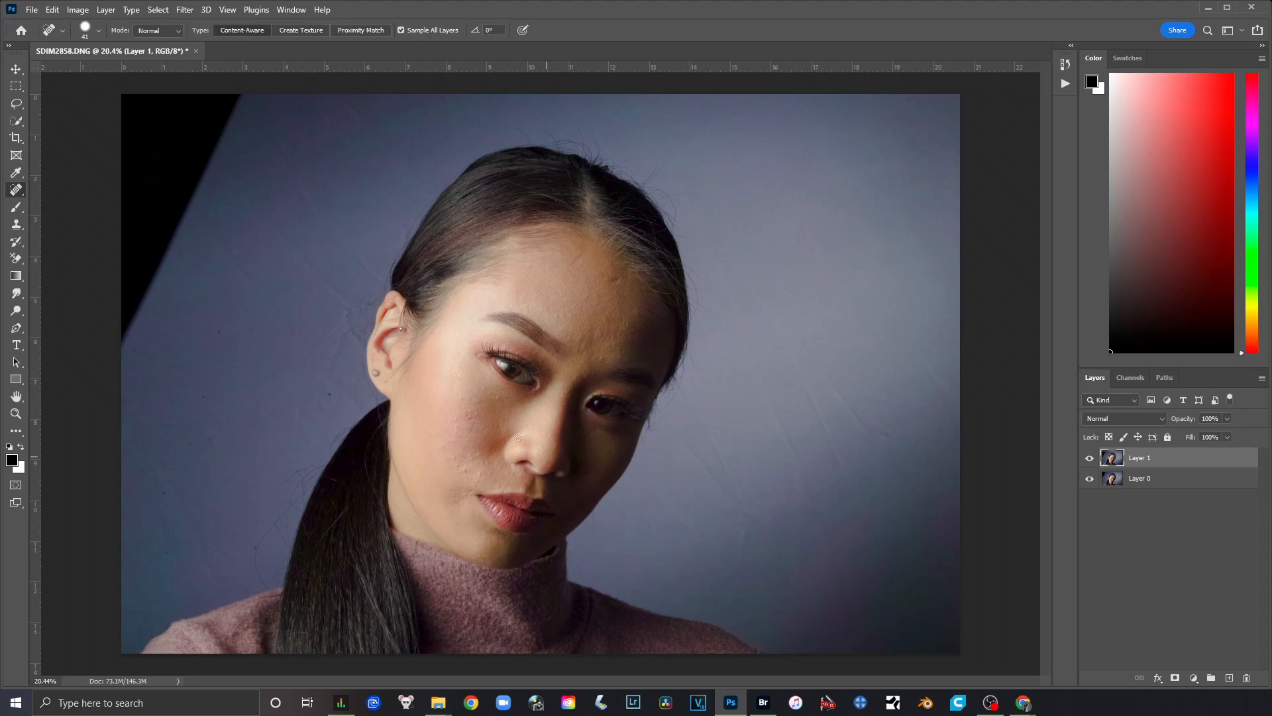
pyautogui.scroll(6, 453, 550)
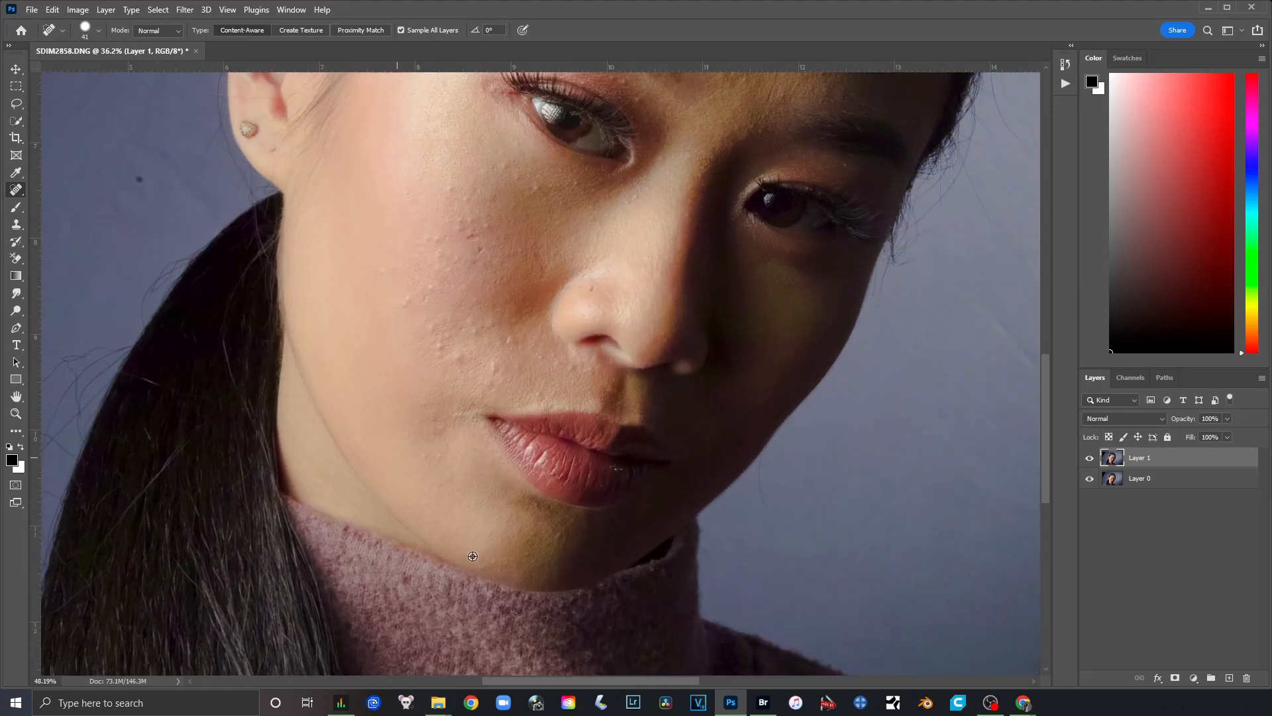
pyautogui.scroll(2, 480, 557)
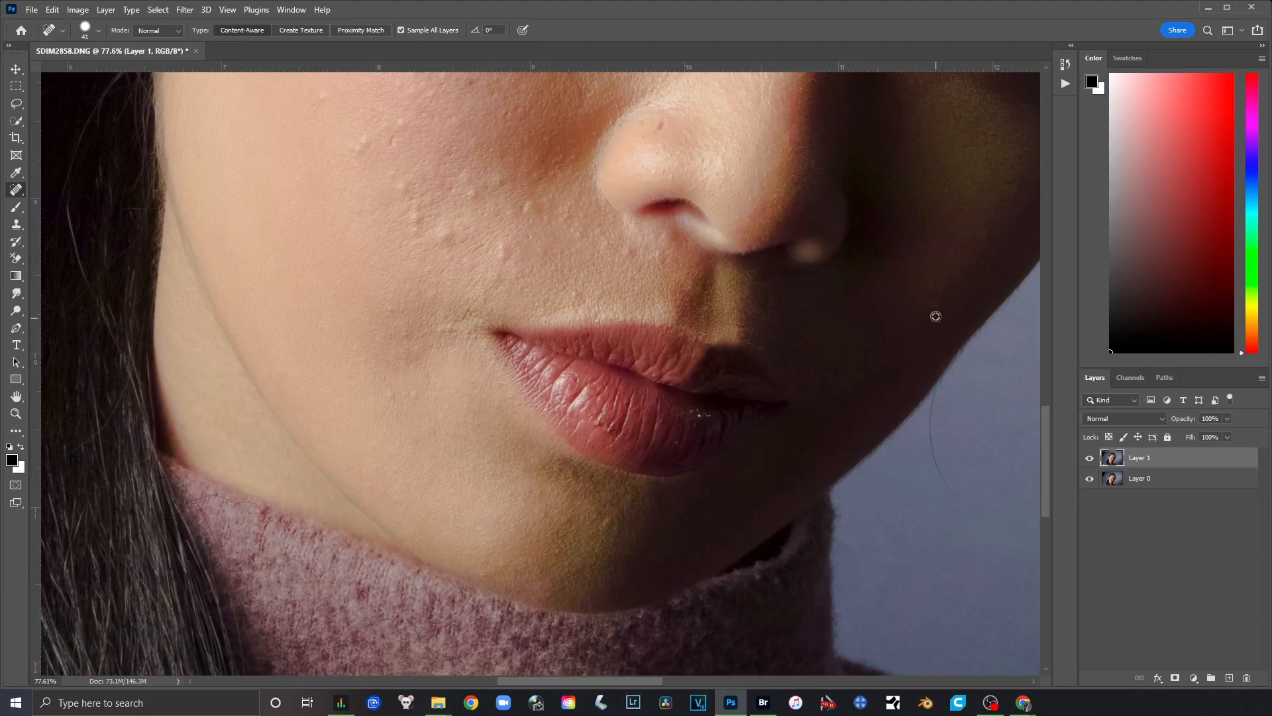
pyautogui.scroll(2, 936, 316)
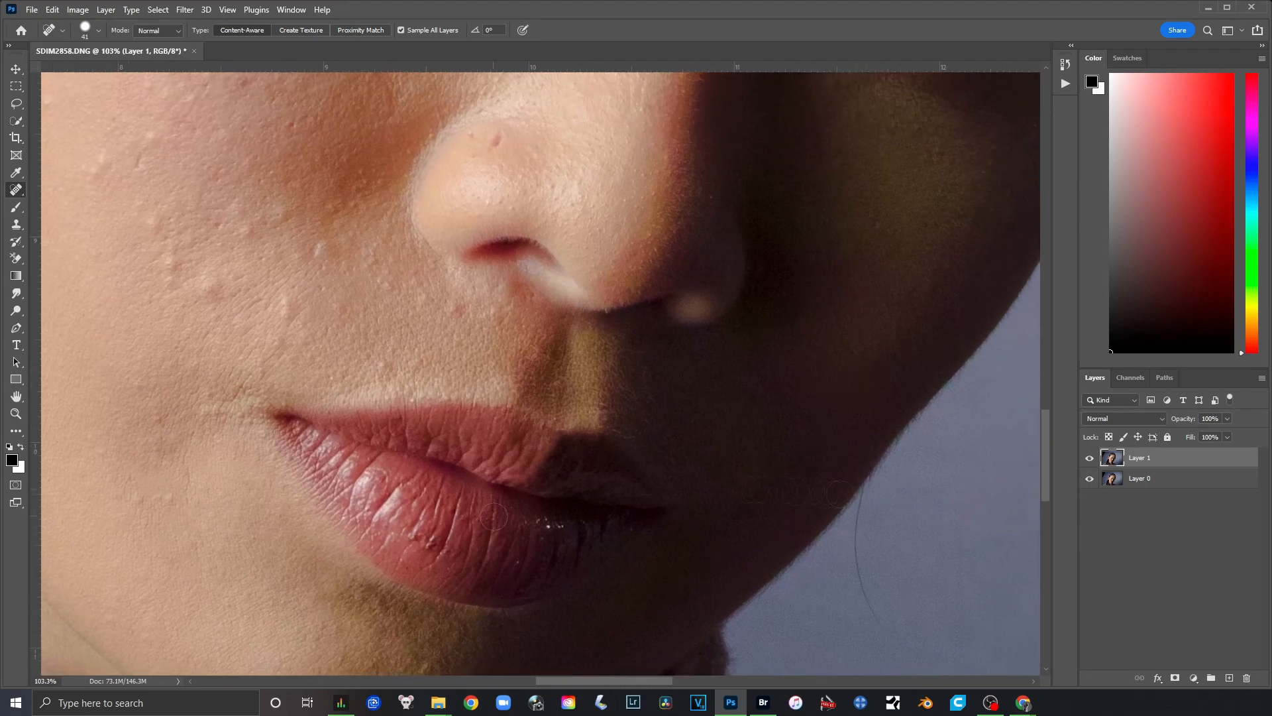
pyautogui.moveTo(494, 516); pyautogui.dragTo(734, 627)
pyautogui.click(625, 469)
pyautogui.click(454, 398)
pyautogui.moveTo(428, 374); pyautogui.dragTo(569, 528)
pyautogui.click(576, 364)
pyautogui.moveTo(611, 258); pyautogui.dragTo(361, 273)
pyautogui.moveTo(332, 369); pyautogui.dragTo(330, 411)
pyautogui.moveTo(281, 259); pyautogui.dragTo(487, 461)
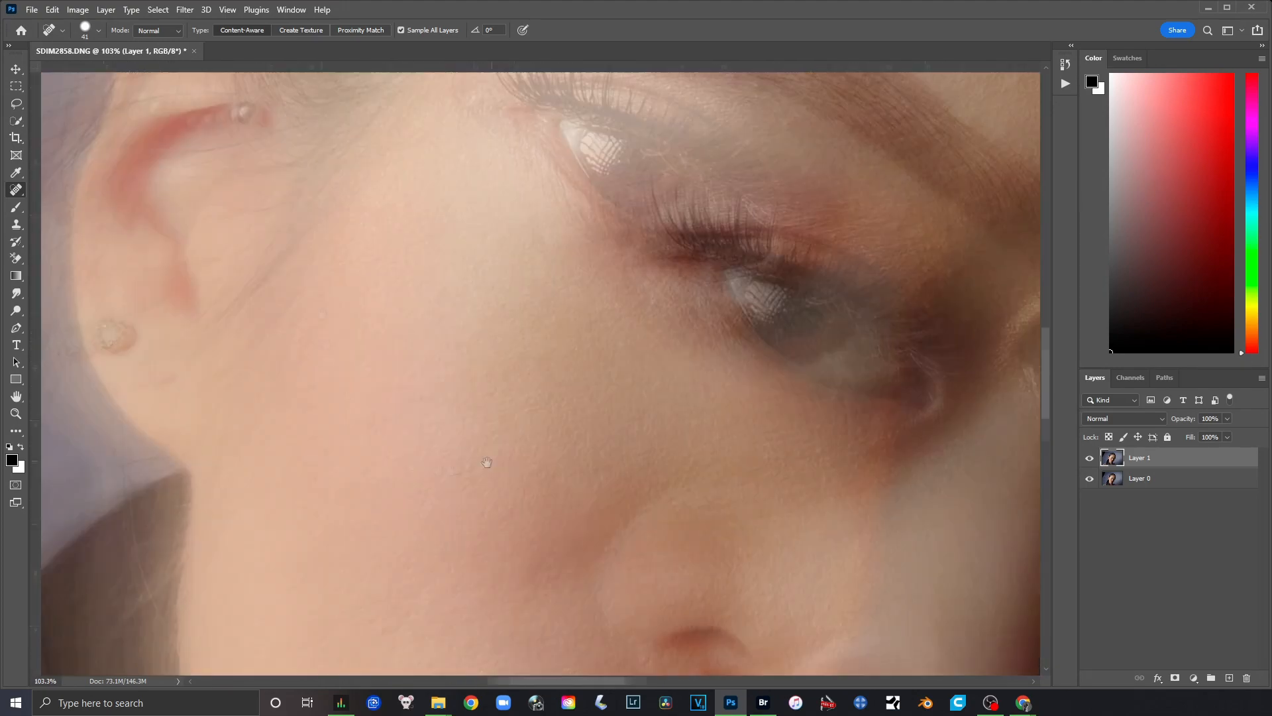
# Try to heal the bumps on the upper eyelid beneath the eyebrow with a 27 px Spot Healing Brush.
pyautogui.moveTo(861, 298); pyautogui.dragTo(490, 364)
pyautogui.click(515, 287)
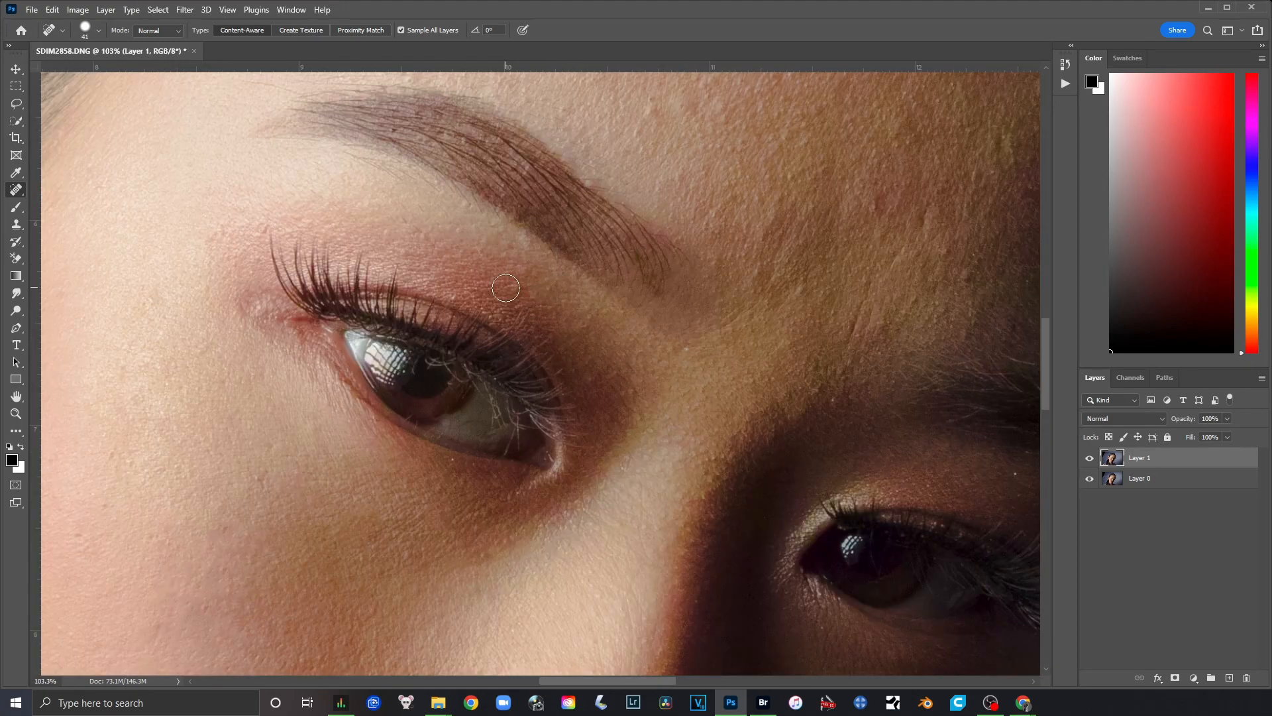
pyautogui.scroll(5, 496, 248)
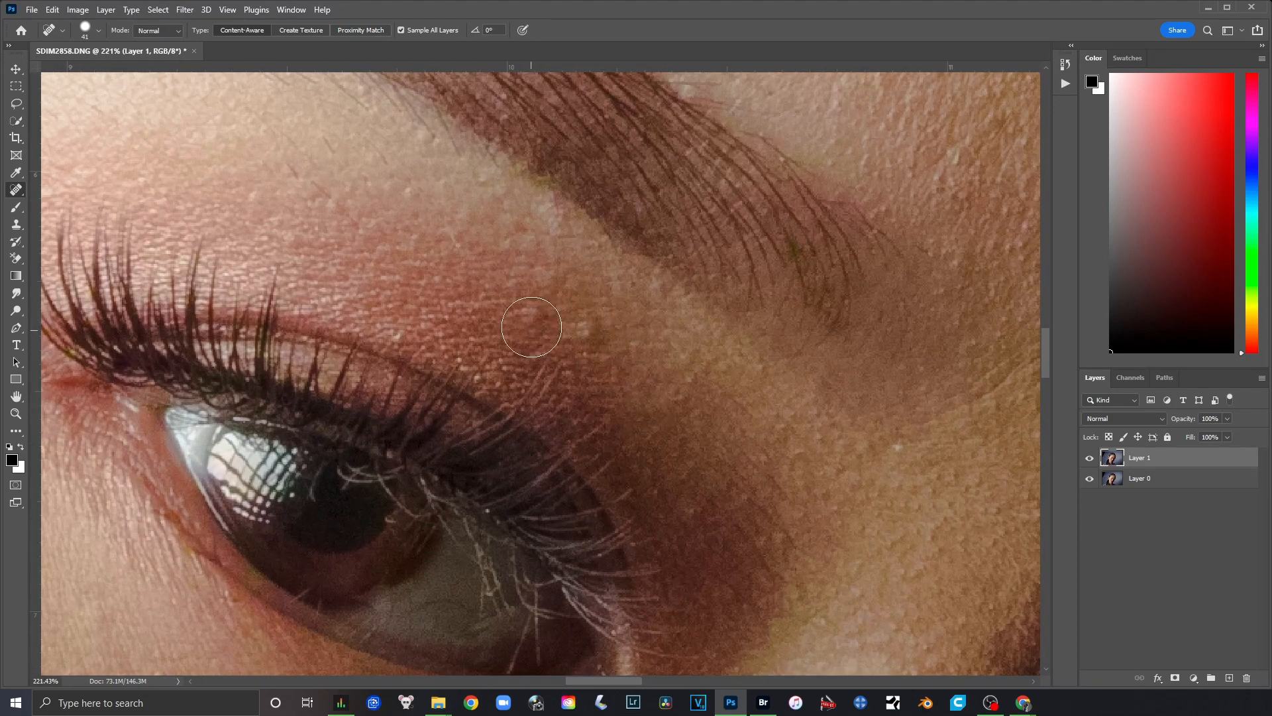
pyautogui.rightClick(594, 321)
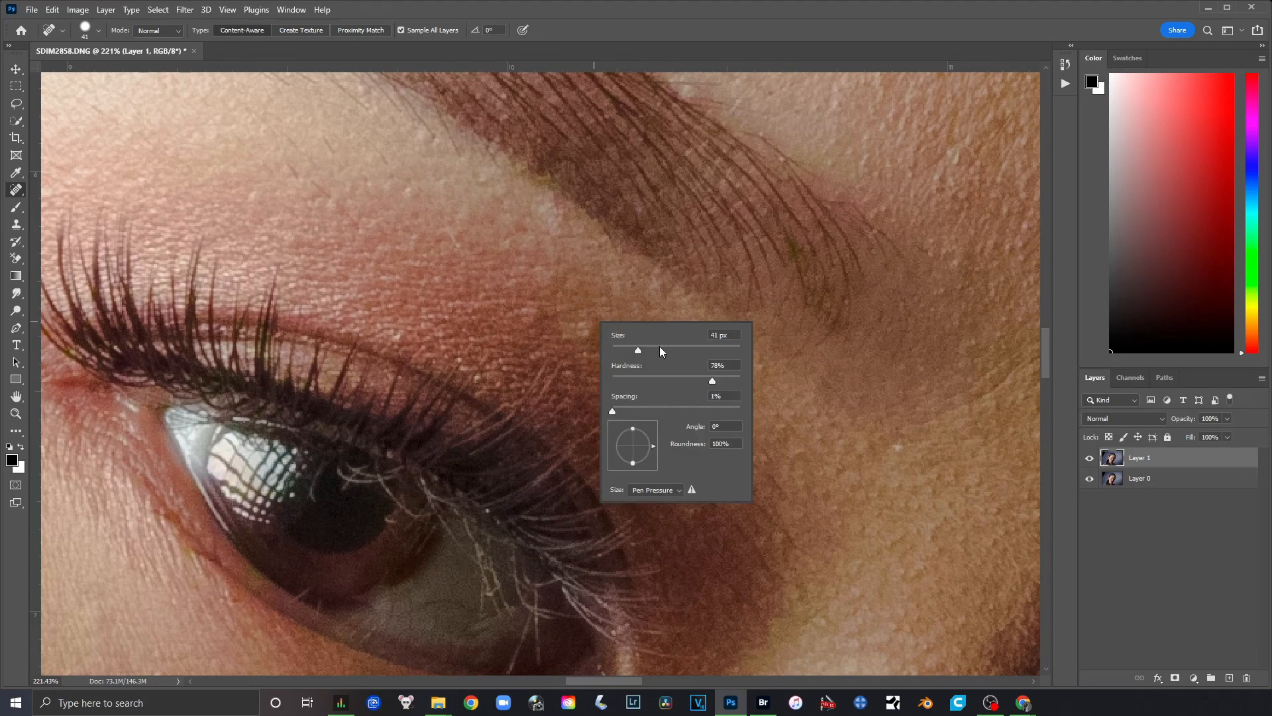
pyautogui.click(629, 350)
pyautogui.click(591, 333)
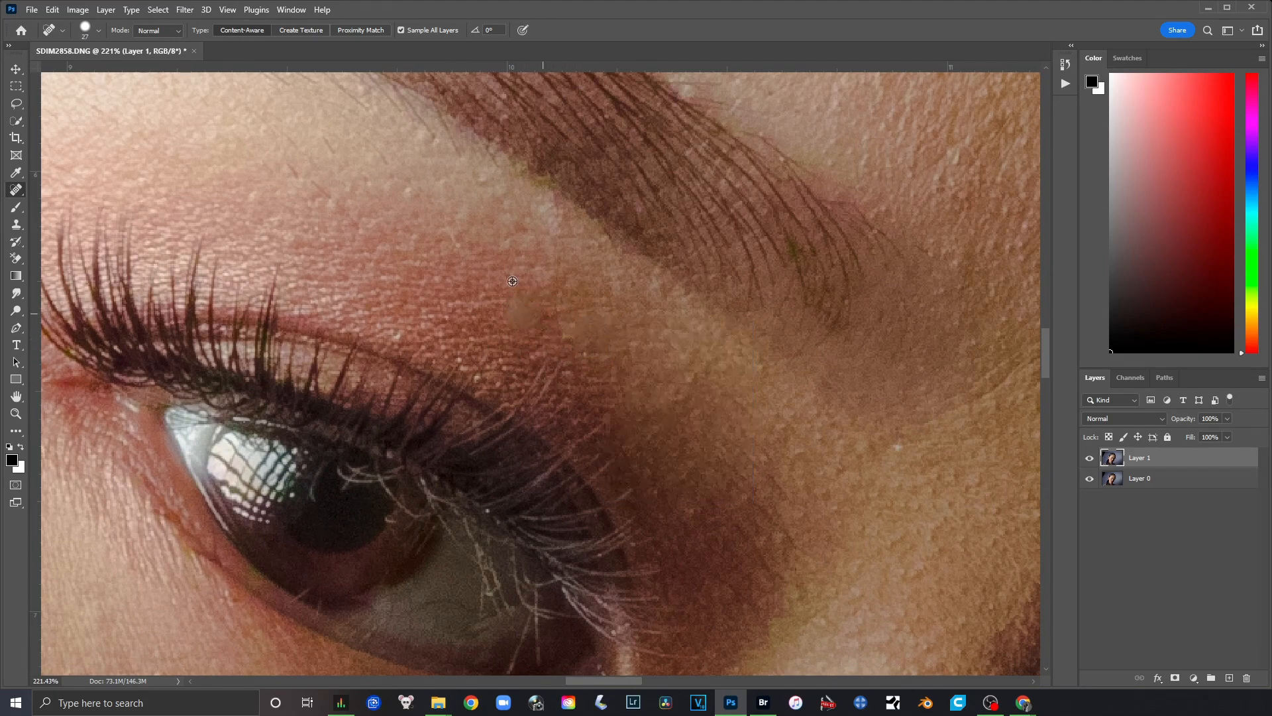
pyautogui.scroll(4, 521, 318)
pyautogui.scroll(-1, 522, 317)
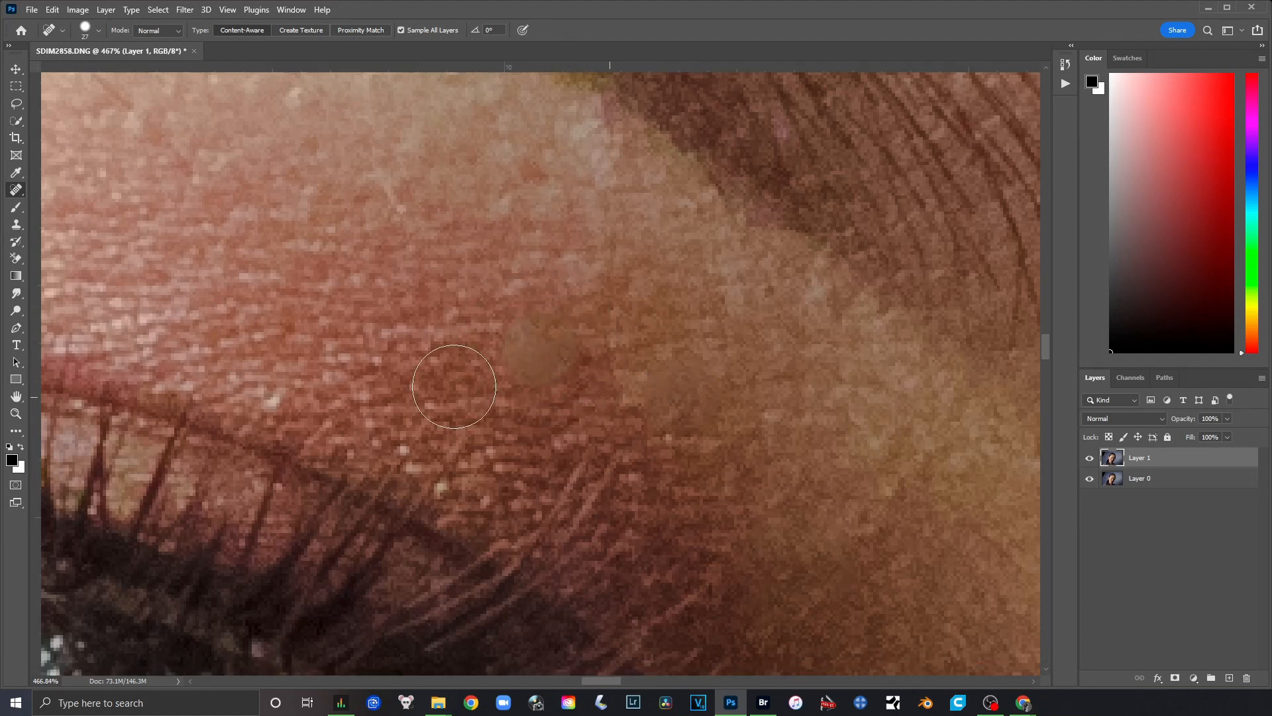
# Heal the two eyelid bumps with a 27 px Healing Brush, using nearby textured eyelid skin as the sampled source.
pyautogui.rightClick(15, 190)
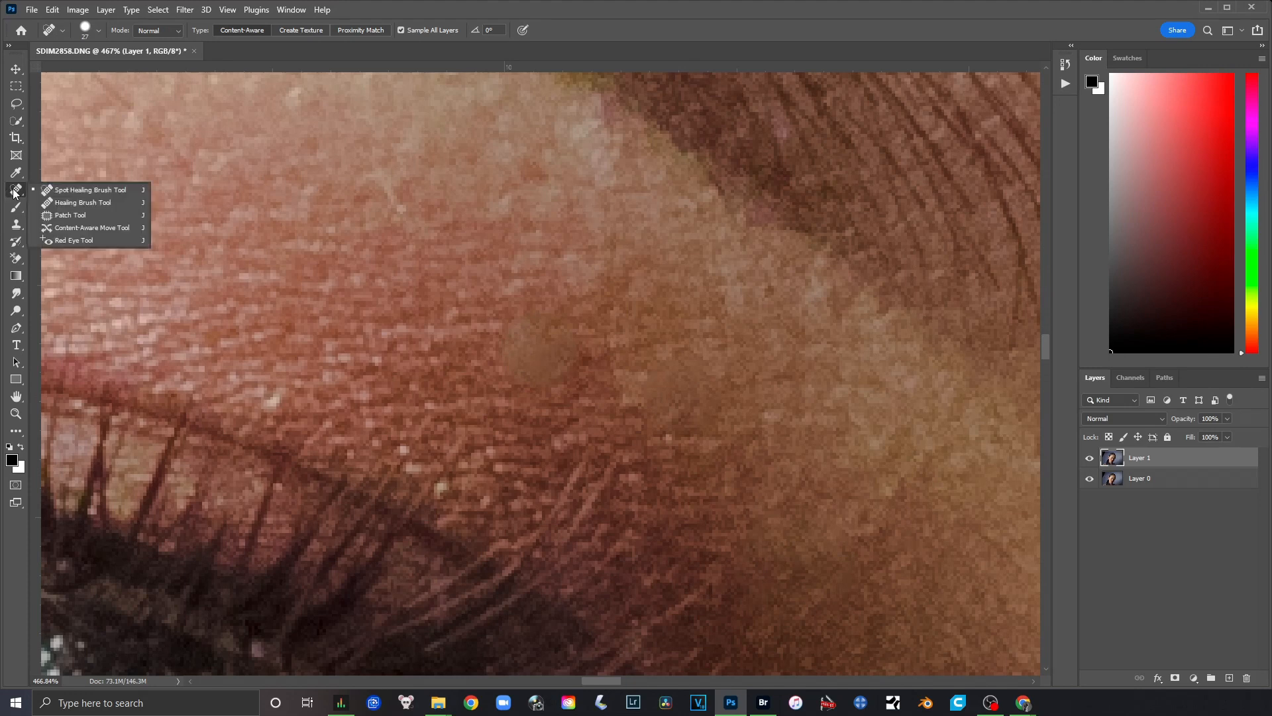
pyautogui.click(90, 204)
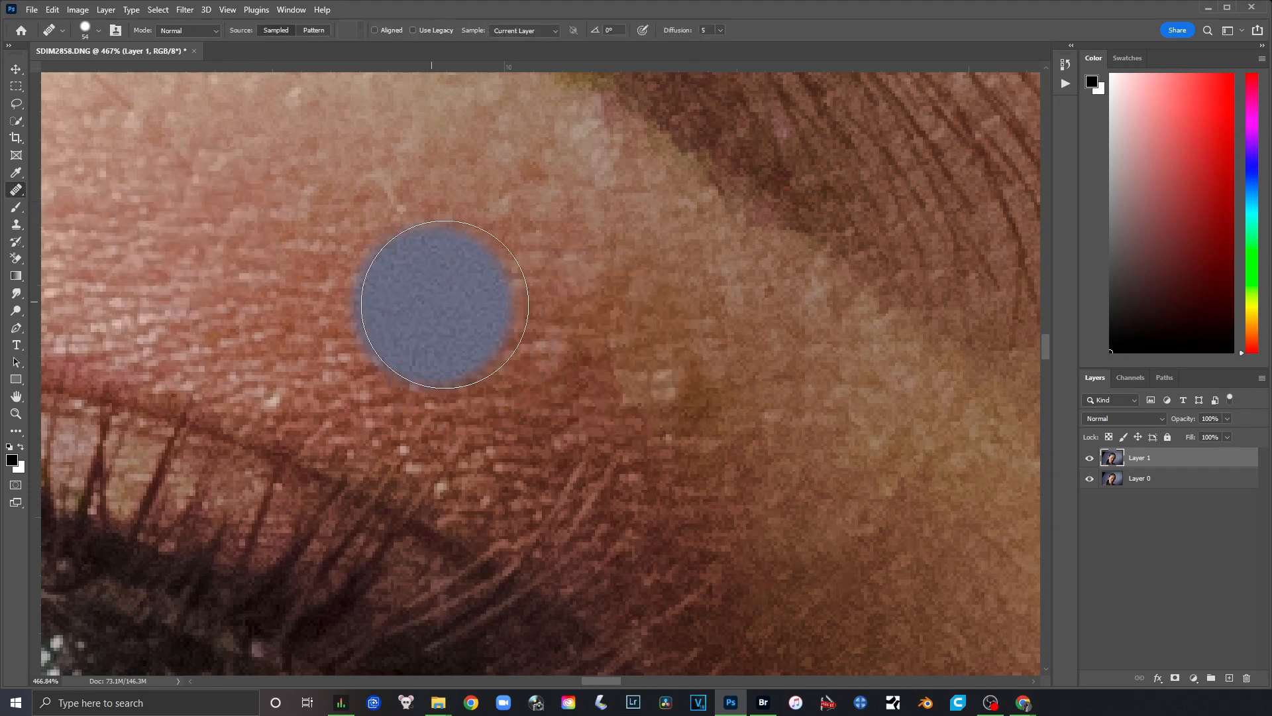
pyautogui.rightClick(465, 307)
pyautogui.moveTo(495, 335); pyautogui.dragTo(492, 336)
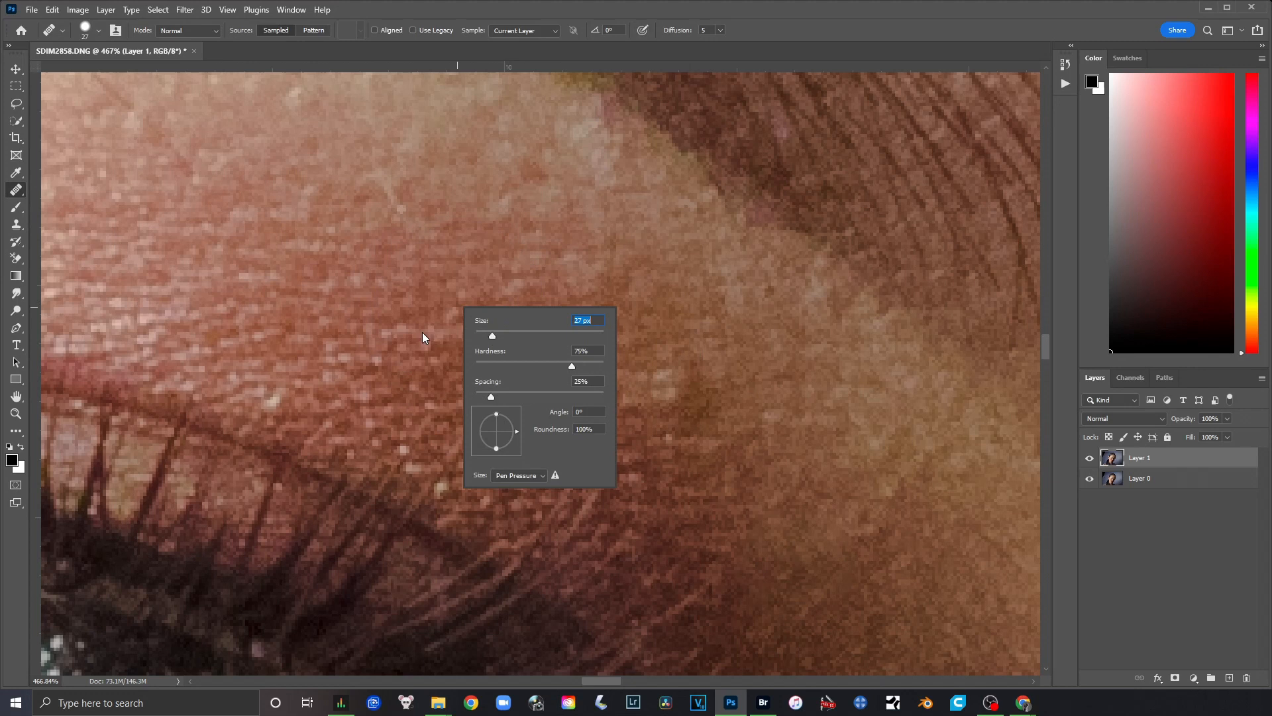
pyautogui.click(357, 286)
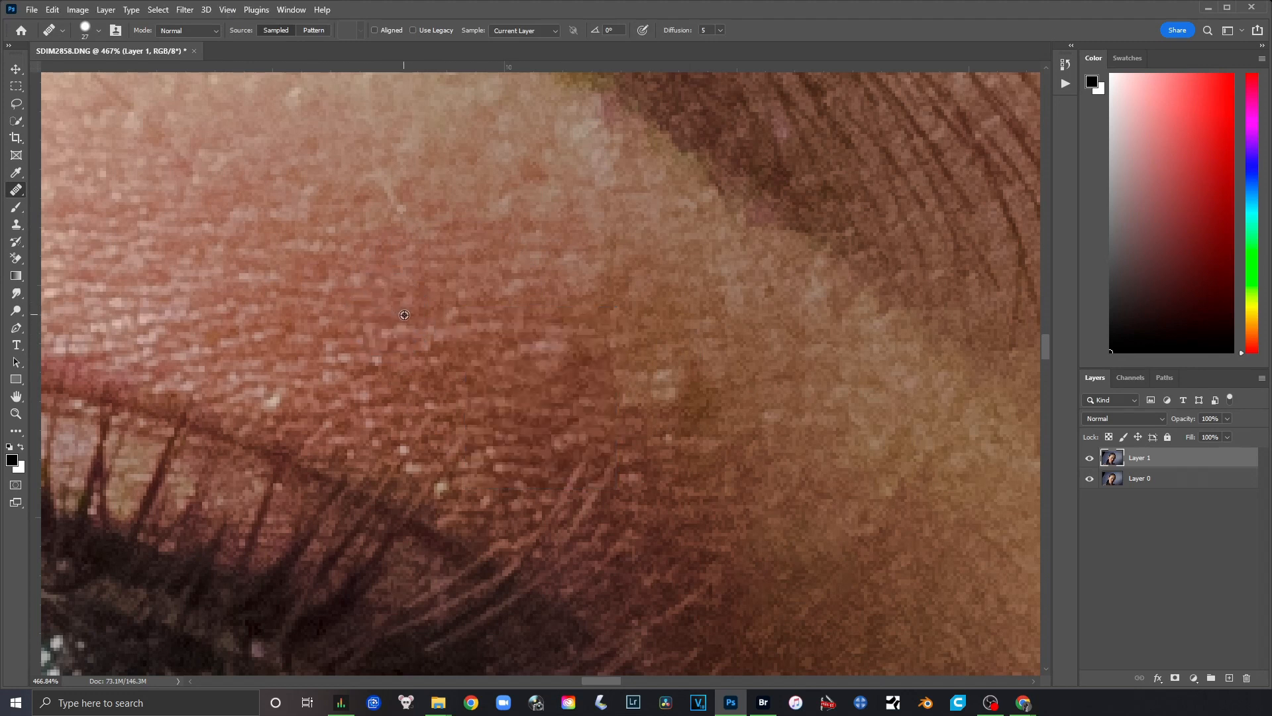
pyautogui.keyDown('alt'); pyautogui.click(404, 314); pyautogui.keyUp('alt')
pyautogui.click(559, 349)
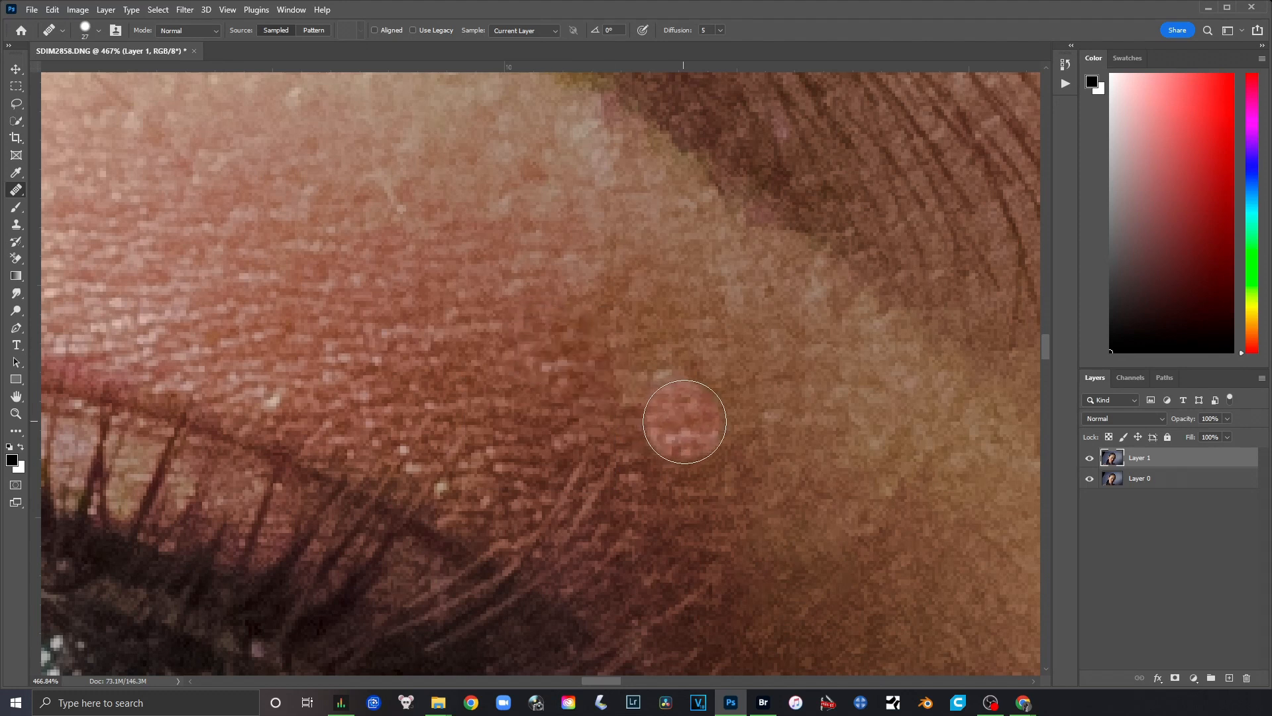
pyautogui.click(663, 401)
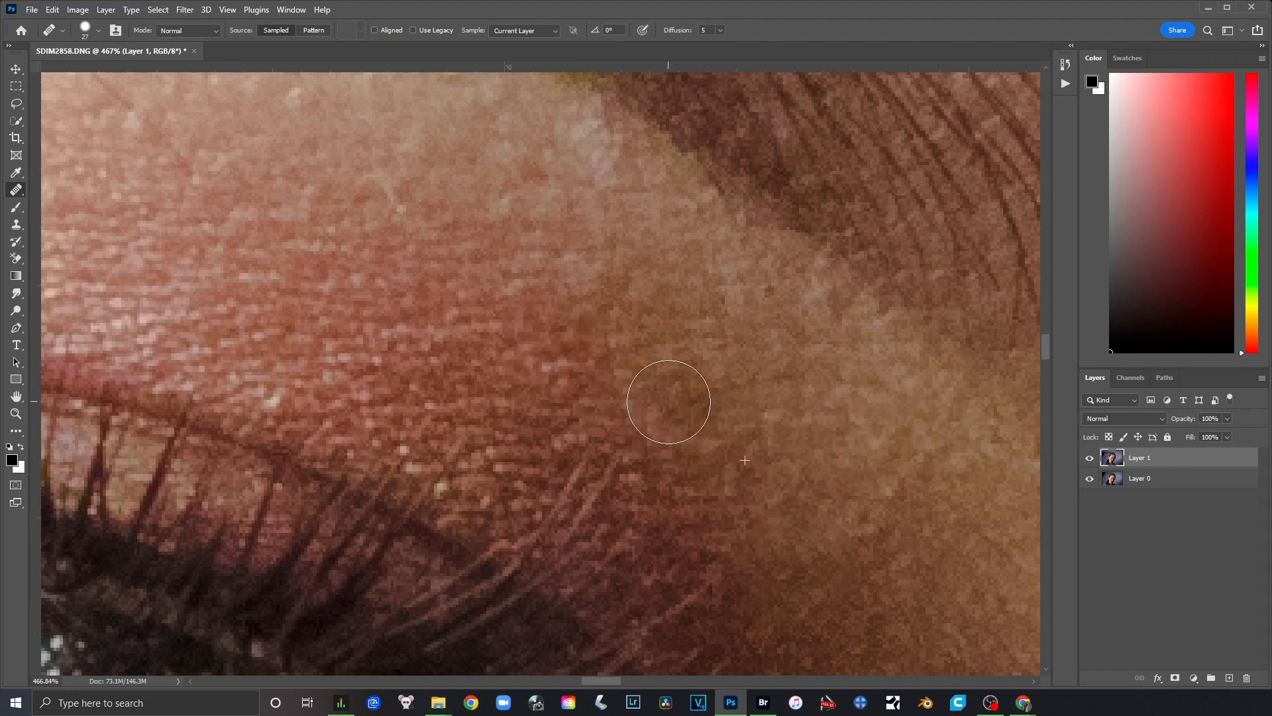
# Heal the crease near the hairline and the reddish line on the upper forehead with a 58 px Spot Healing Brush.
pyautogui.scroll(-3, 721, 377)
pyautogui.scroll(-3, 721, 377)
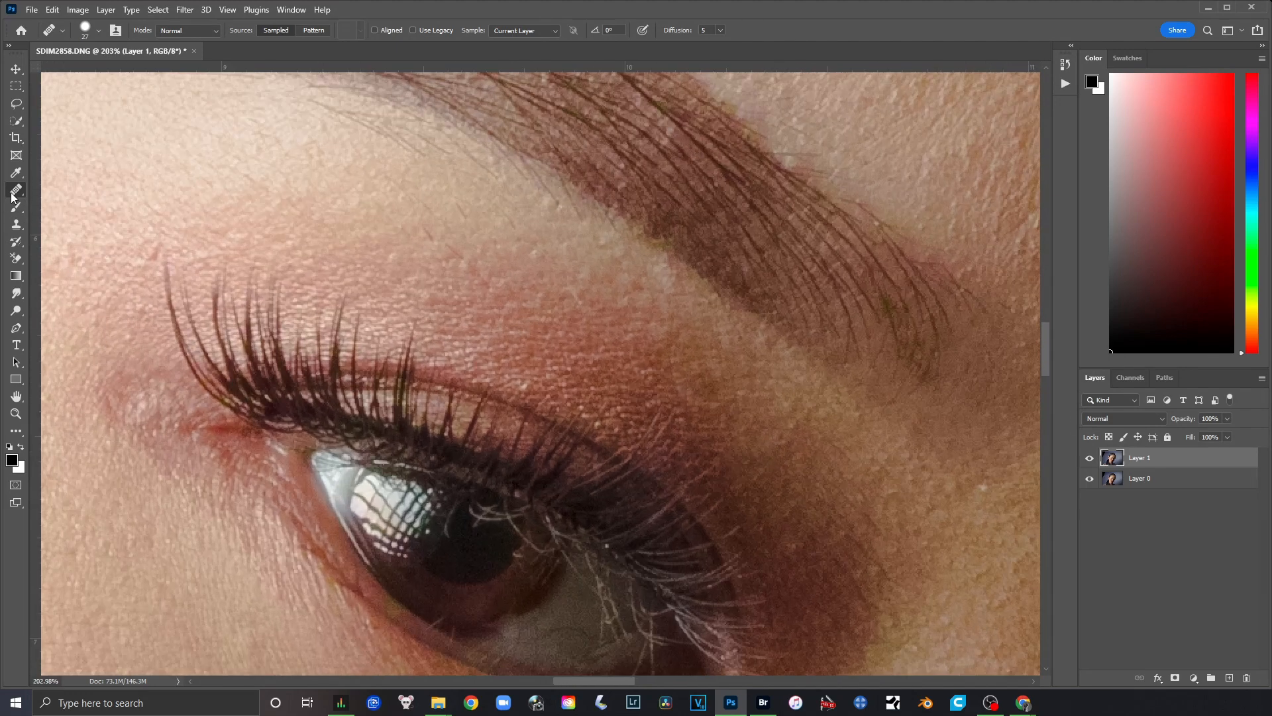
pyautogui.rightClick(13, 194)
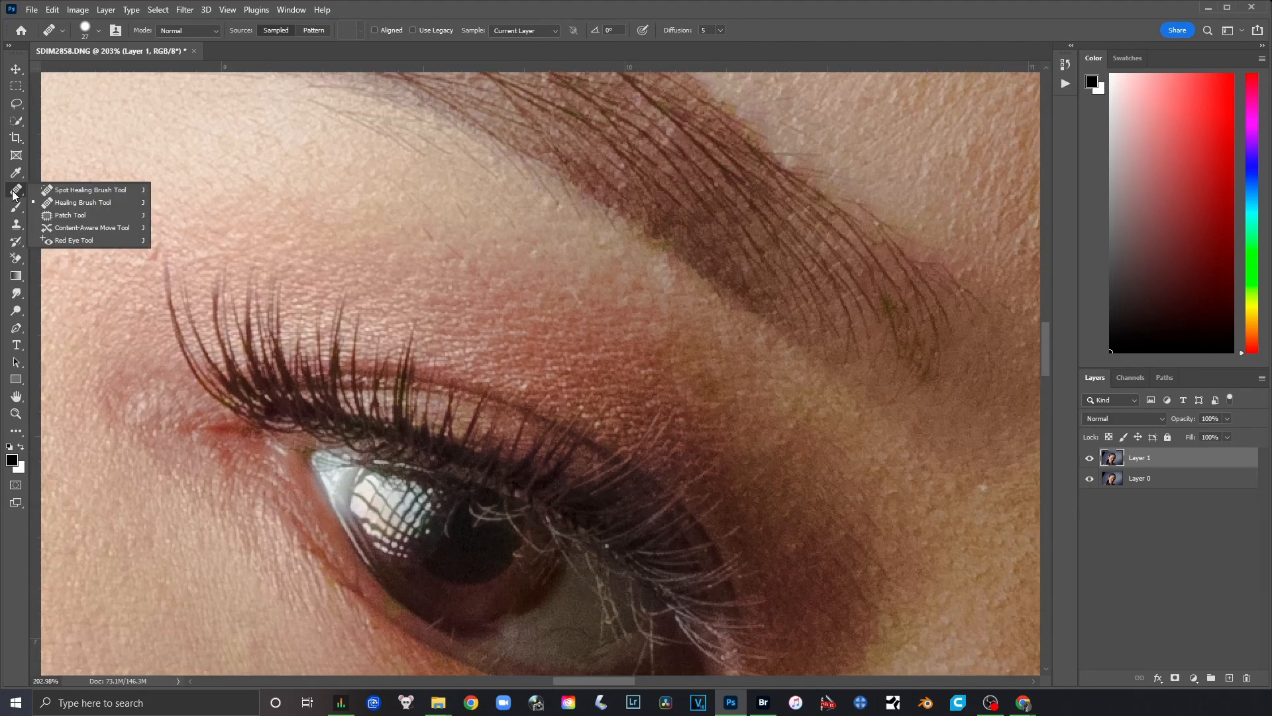
pyautogui.click(85, 190)
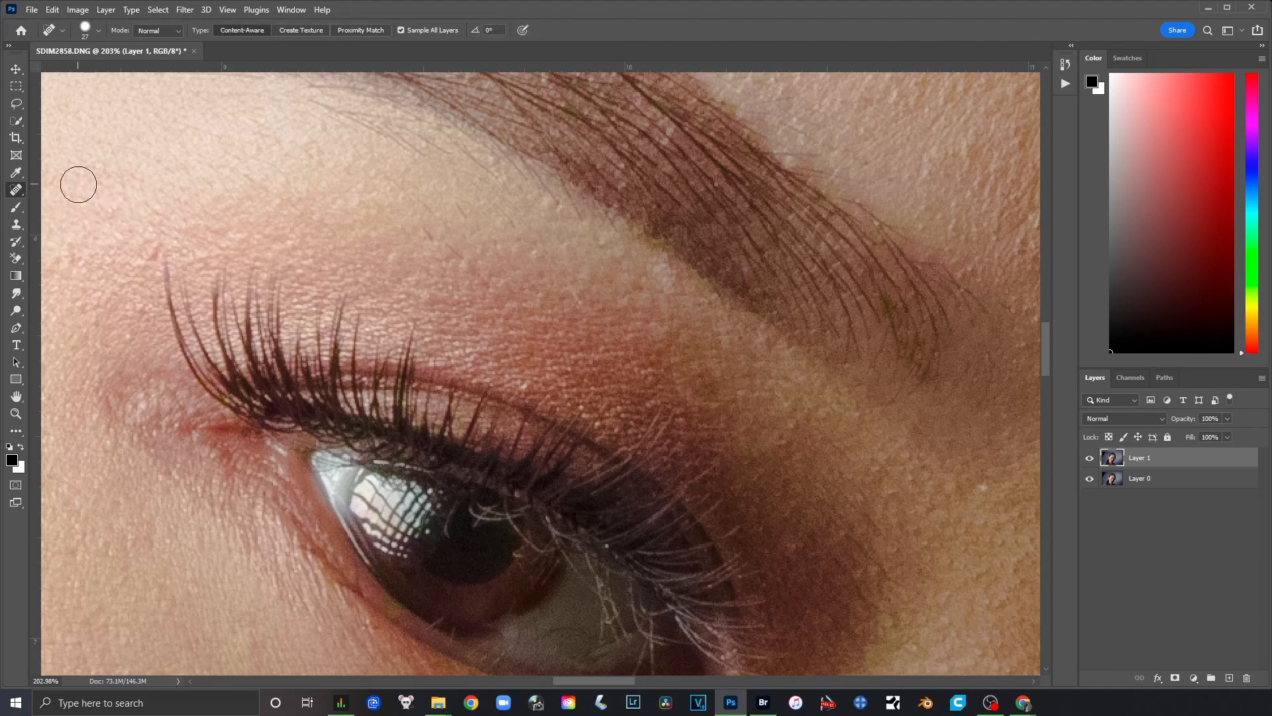
pyautogui.scroll(-3, 623, 224)
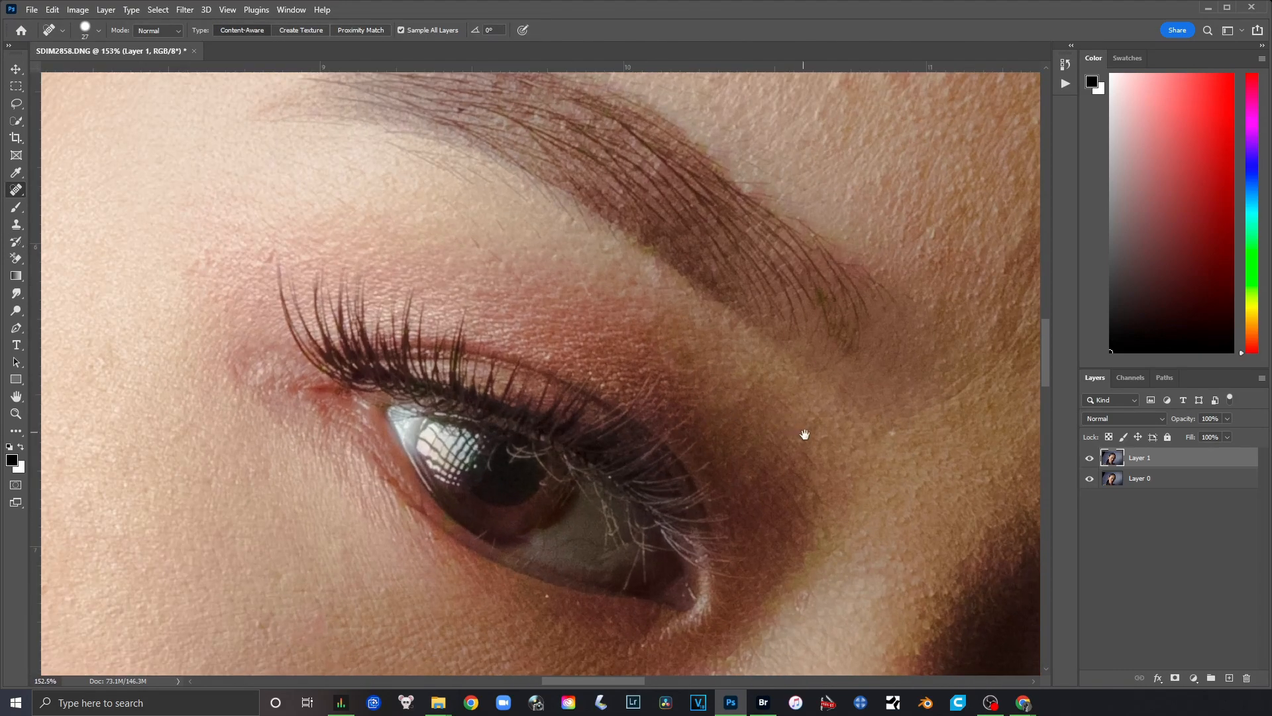
pyautogui.moveTo(805, 435); pyautogui.dragTo(409, 253)
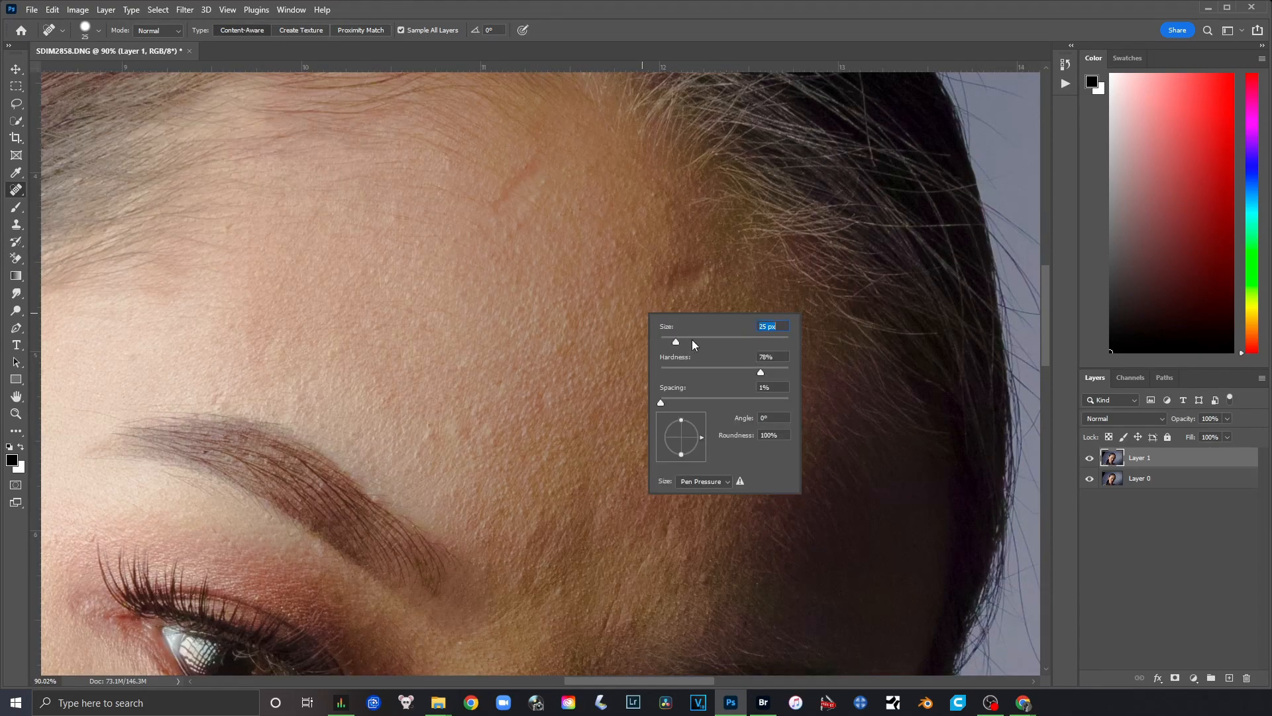
pyautogui.click(692, 339)
pyautogui.moveTo(661, 281); pyautogui.dragTo(702, 265)
pyautogui.moveTo(505, 189)
pyautogui.mouseDown()
pyautogui.moveTo(513, 181)
pyautogui.moveTo(530, 213)
pyautogui.mouseUp()
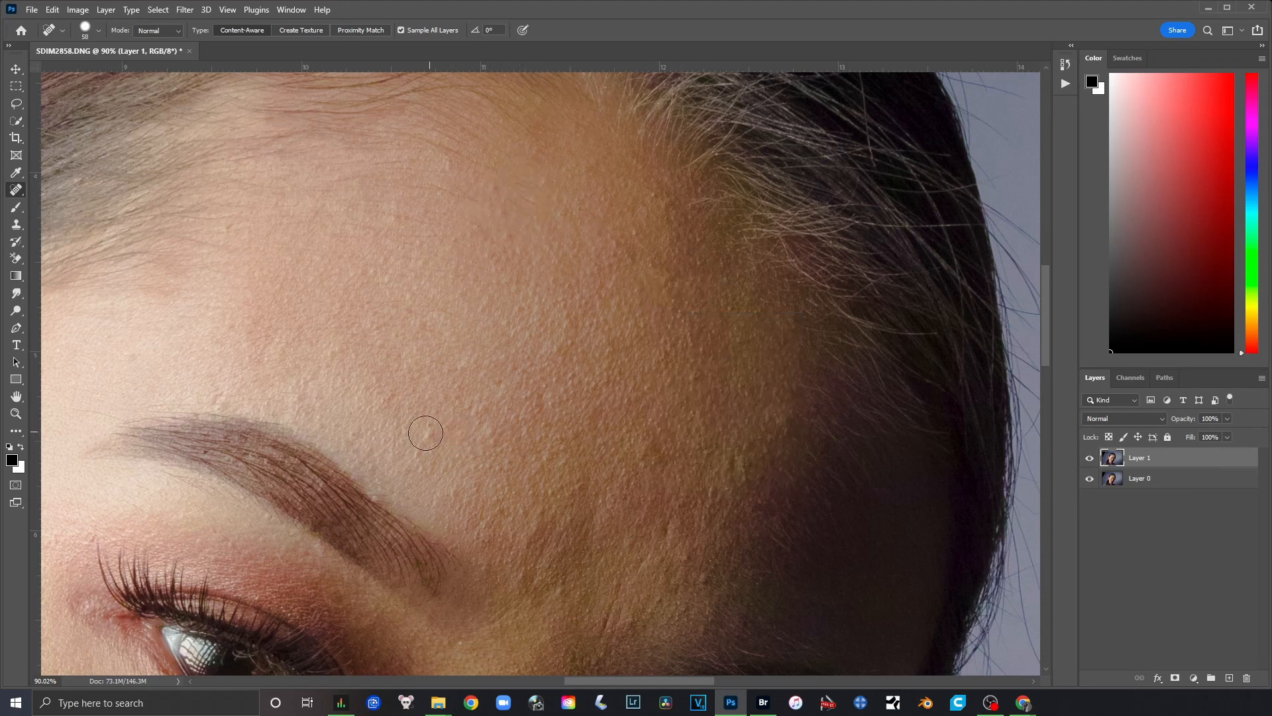
# Compare the face before and after retouching by toggling the visibility of Layer 1.
pyautogui.scroll(-5, 504, 434)
pyautogui.scroll(3, 500, 445)
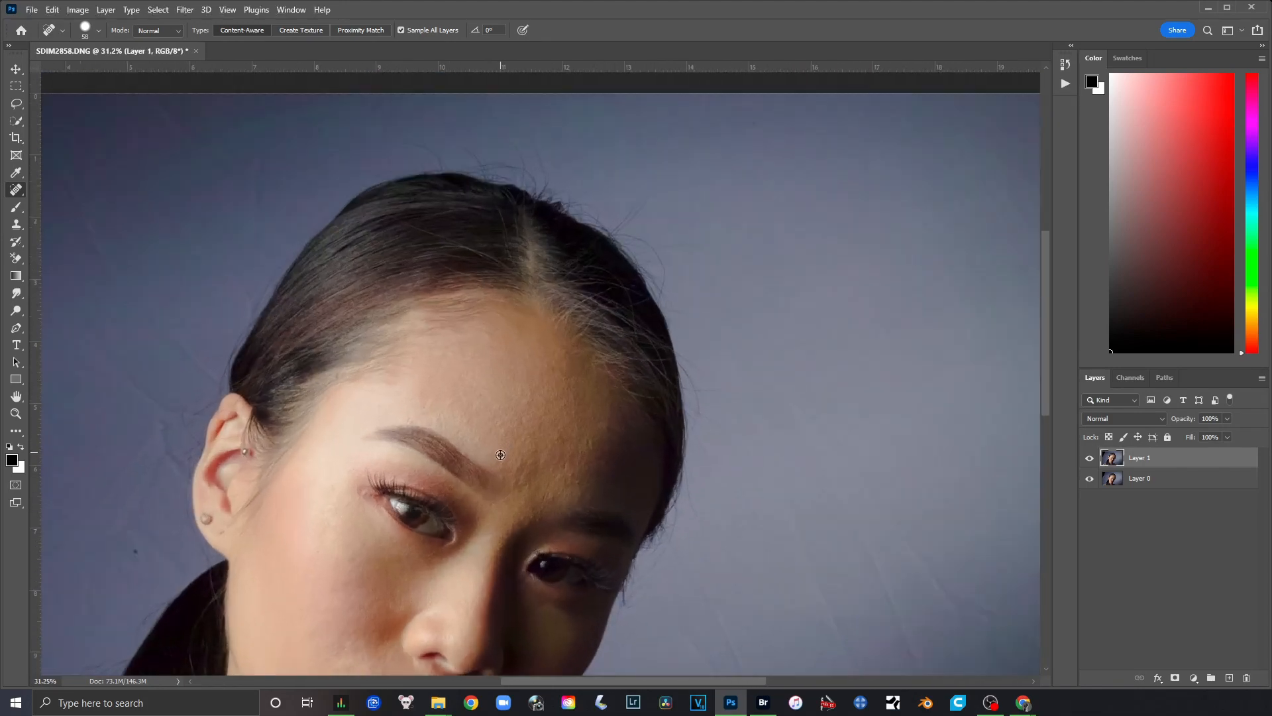
pyautogui.moveTo(497, 462); pyautogui.dragTo(646, 351)
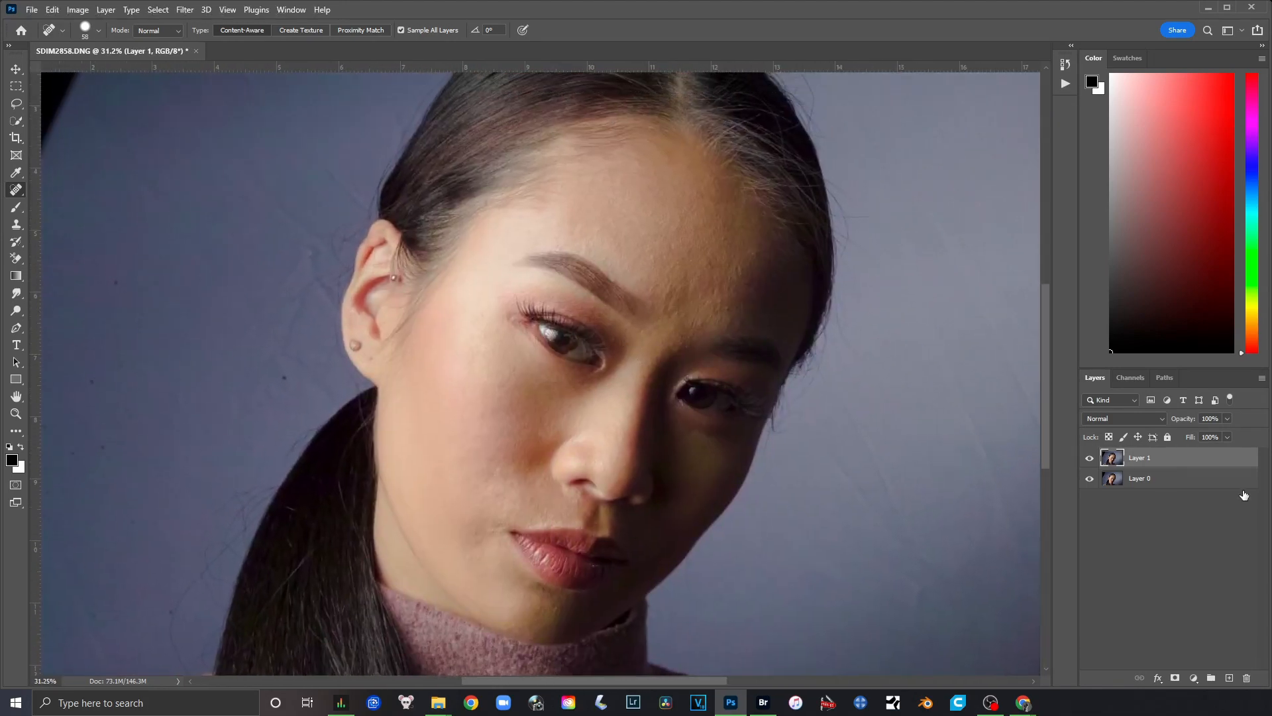
pyautogui.click(1091, 458)
pyautogui.click(1092, 458)
pyautogui.click(1092, 458)
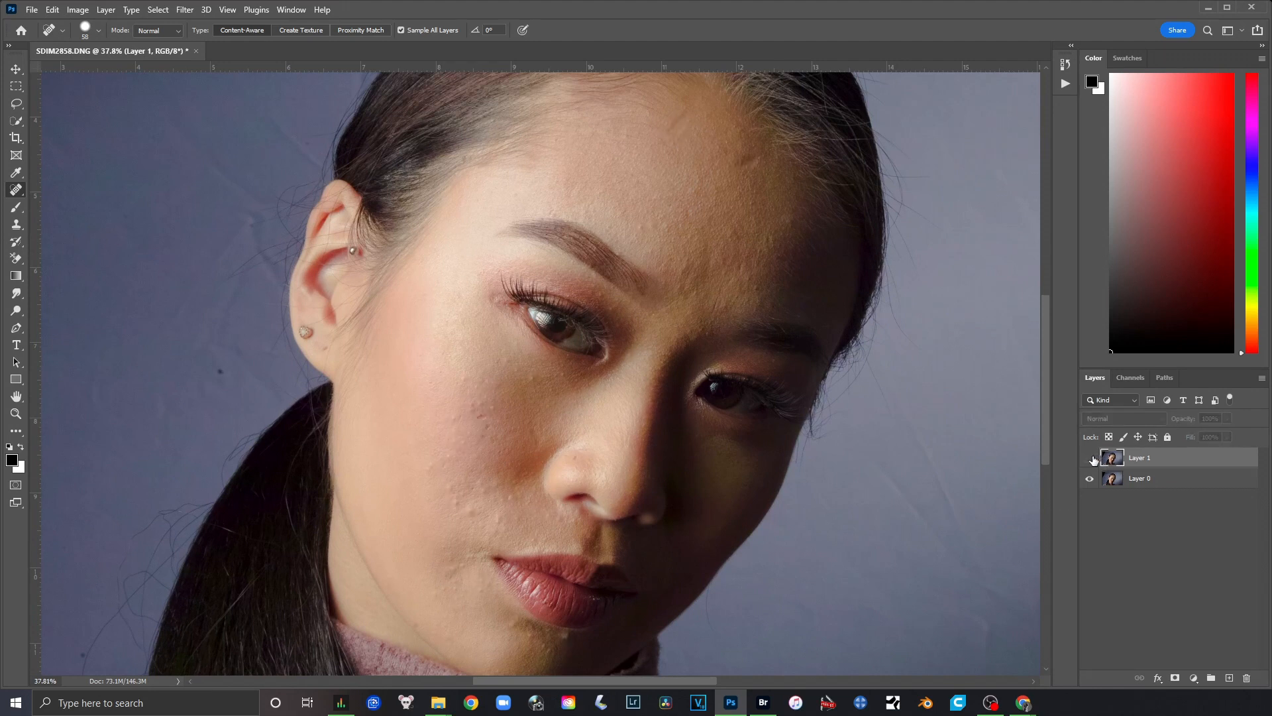
pyautogui.click(1092, 458)
pyautogui.click(1092, 458)
pyautogui.click(1092, 458)
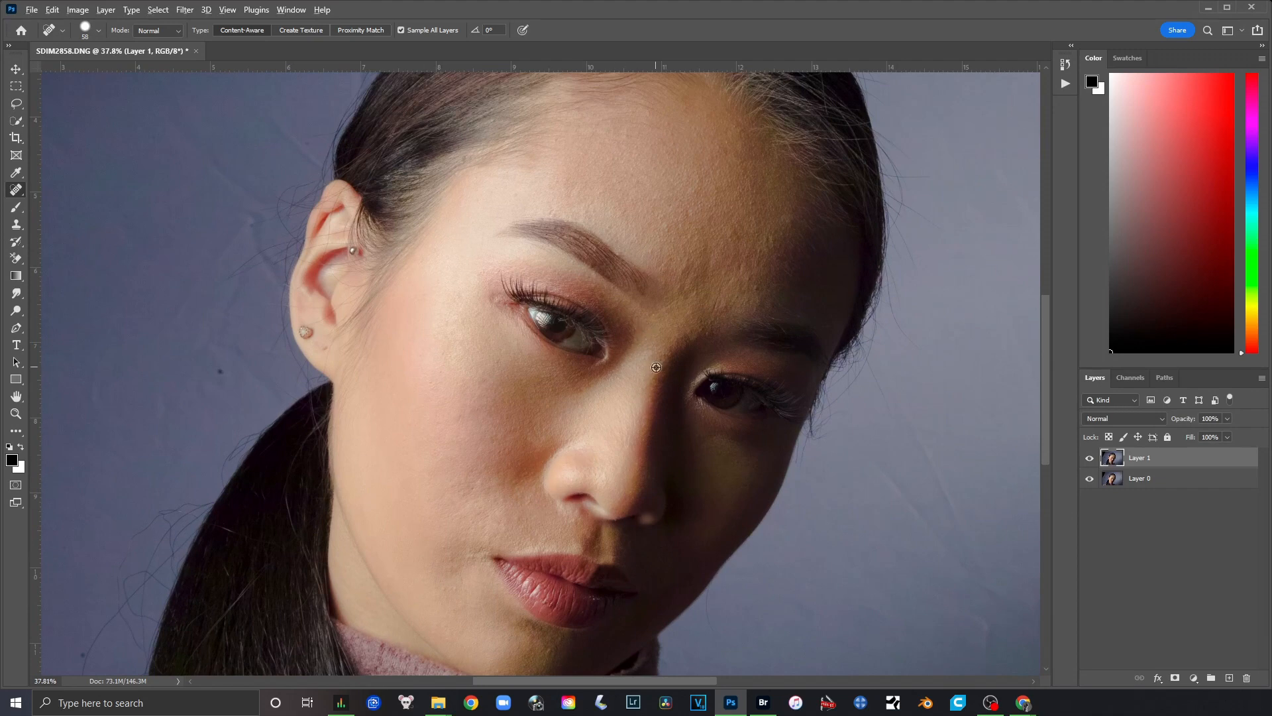
# Heal the dark dust spots on the backdrop beside the ponytail with the 58 px Spot Healing Brush.
pyautogui.hotkey('ctrl', '0')
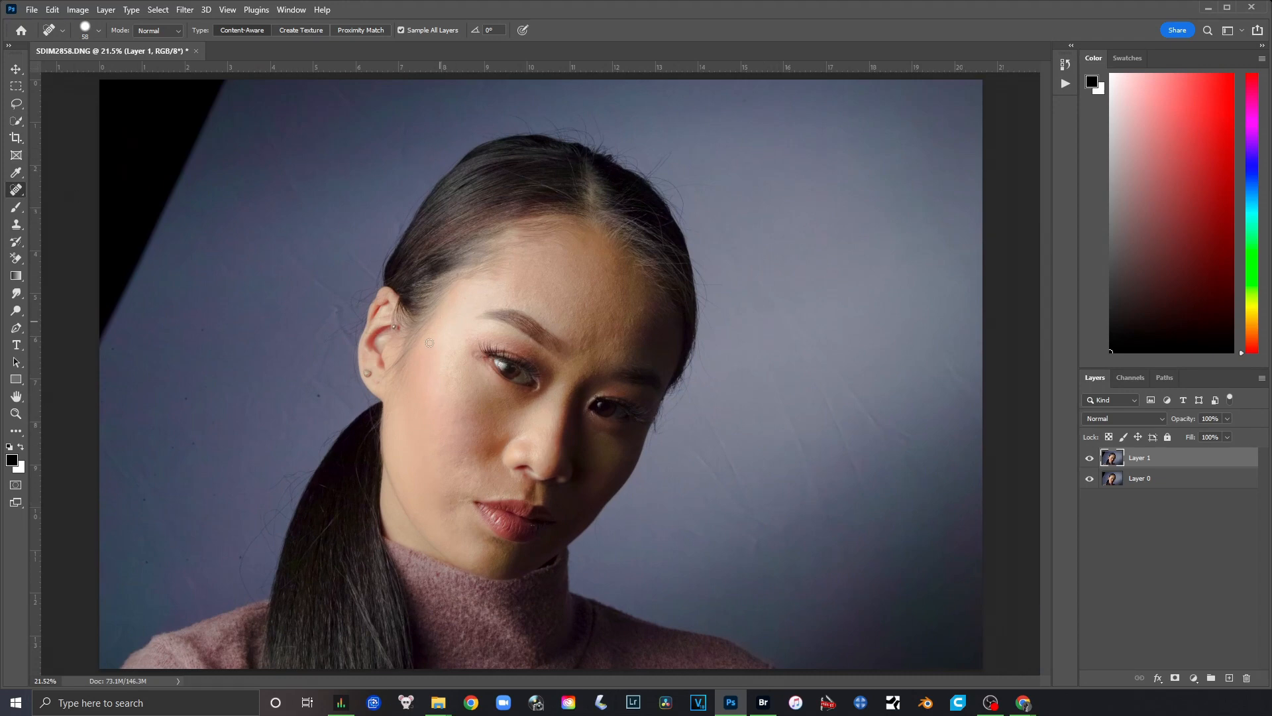
pyautogui.scroll(8, 165, 431)
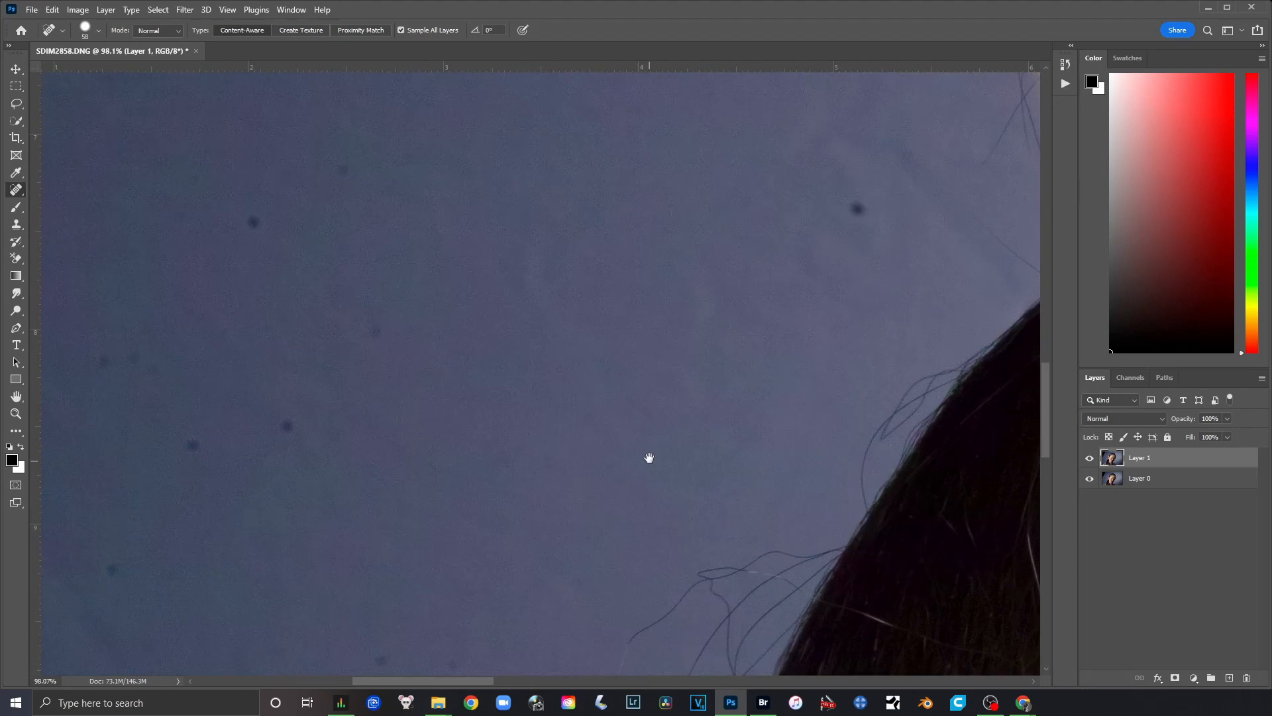
pyautogui.moveTo(649, 457); pyautogui.dragTo(648, 231)
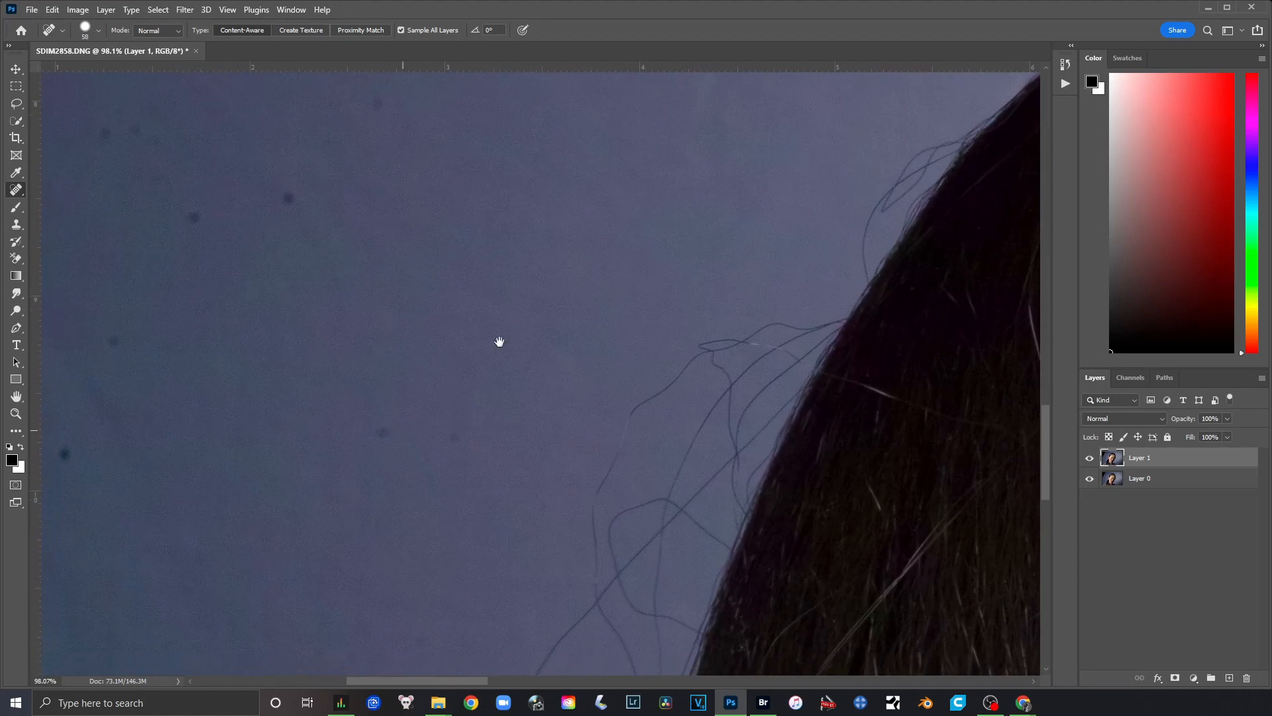
pyautogui.moveTo(500, 342); pyautogui.dragTo(557, 272)
pyautogui.moveTo(512, 539); pyautogui.dragTo(492, 419)
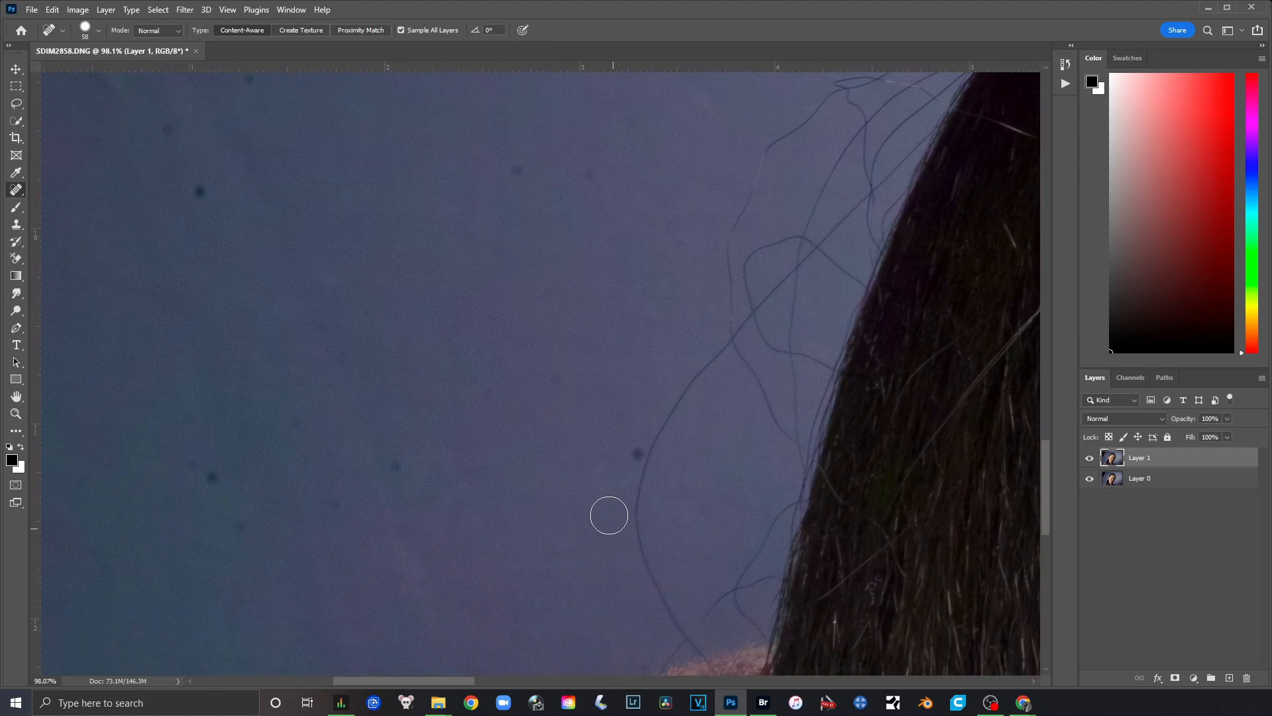
pyautogui.click(628, 454)
pyautogui.click(556, 378)
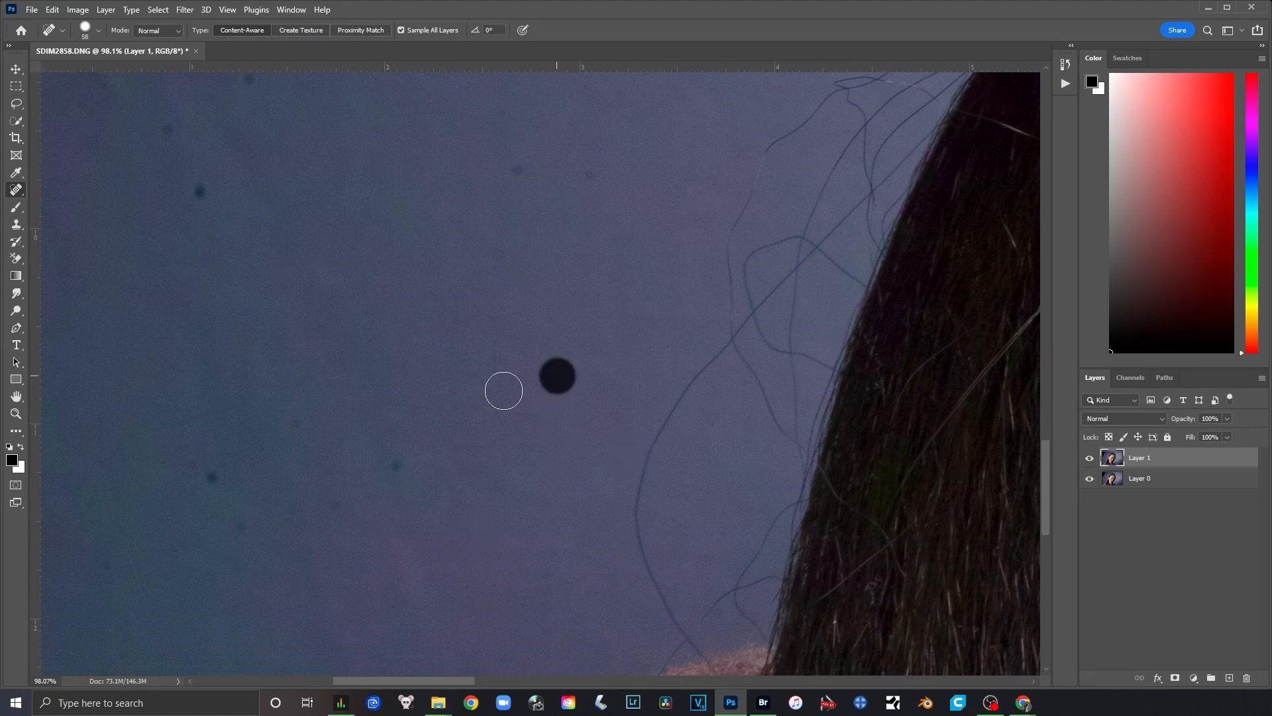
pyautogui.click(475, 397)
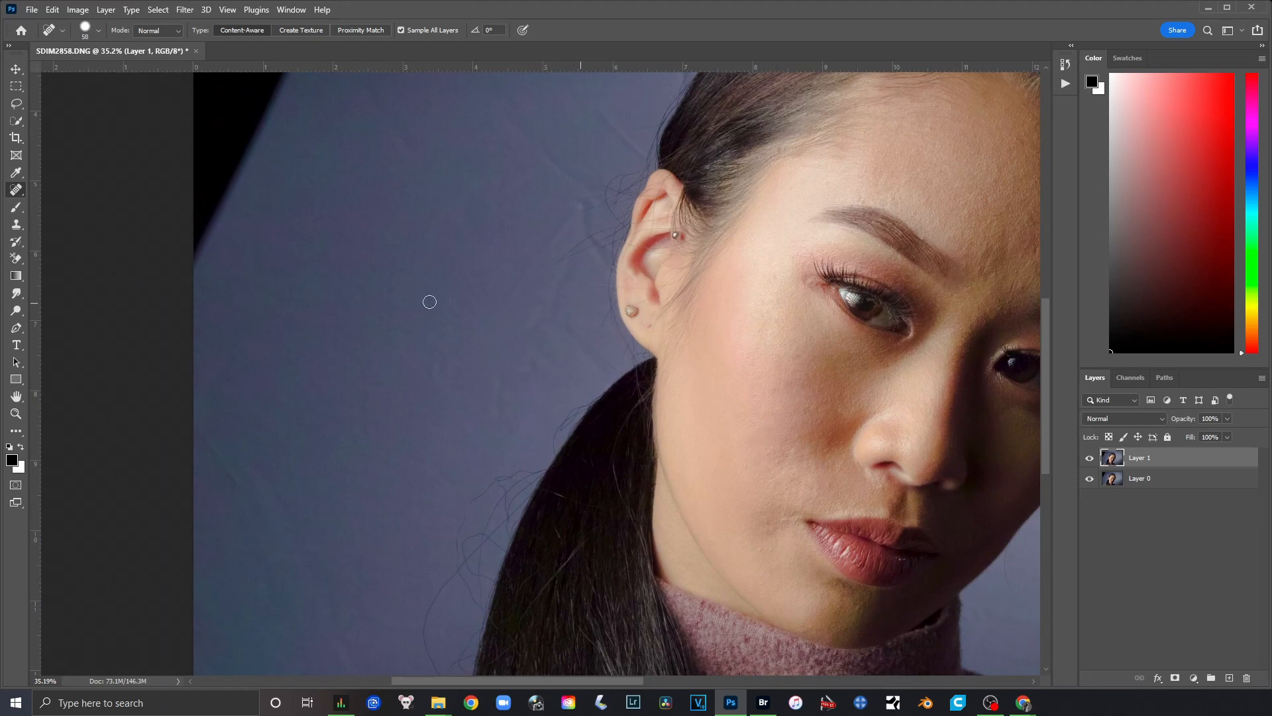
# Heal the short backdrop creases beside the shadowed cheek with the Spot Healing Brush enlarged to 109 px.
pyautogui.moveTo(490, 400); pyautogui.dragTo(192, 357)
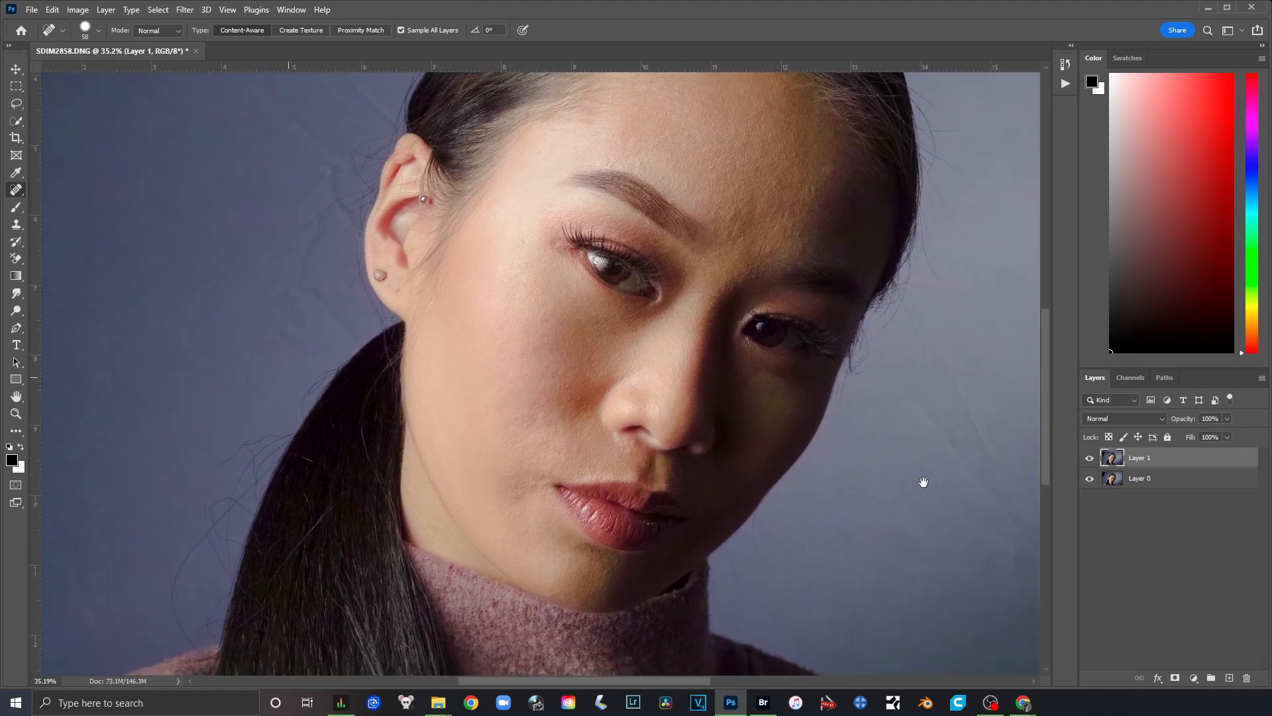
pyautogui.moveTo(922, 483); pyautogui.dragTo(649, 426)
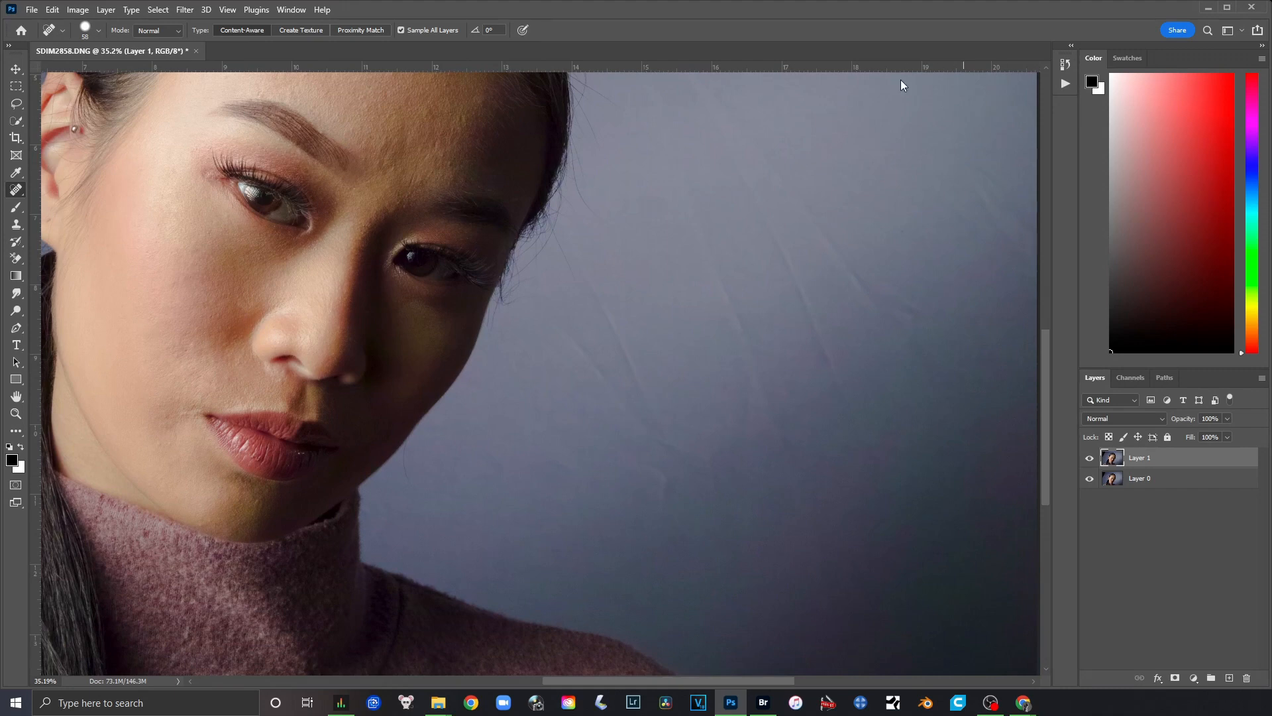
pyautogui.moveTo(828, 420); pyautogui.dragTo(773, 399)
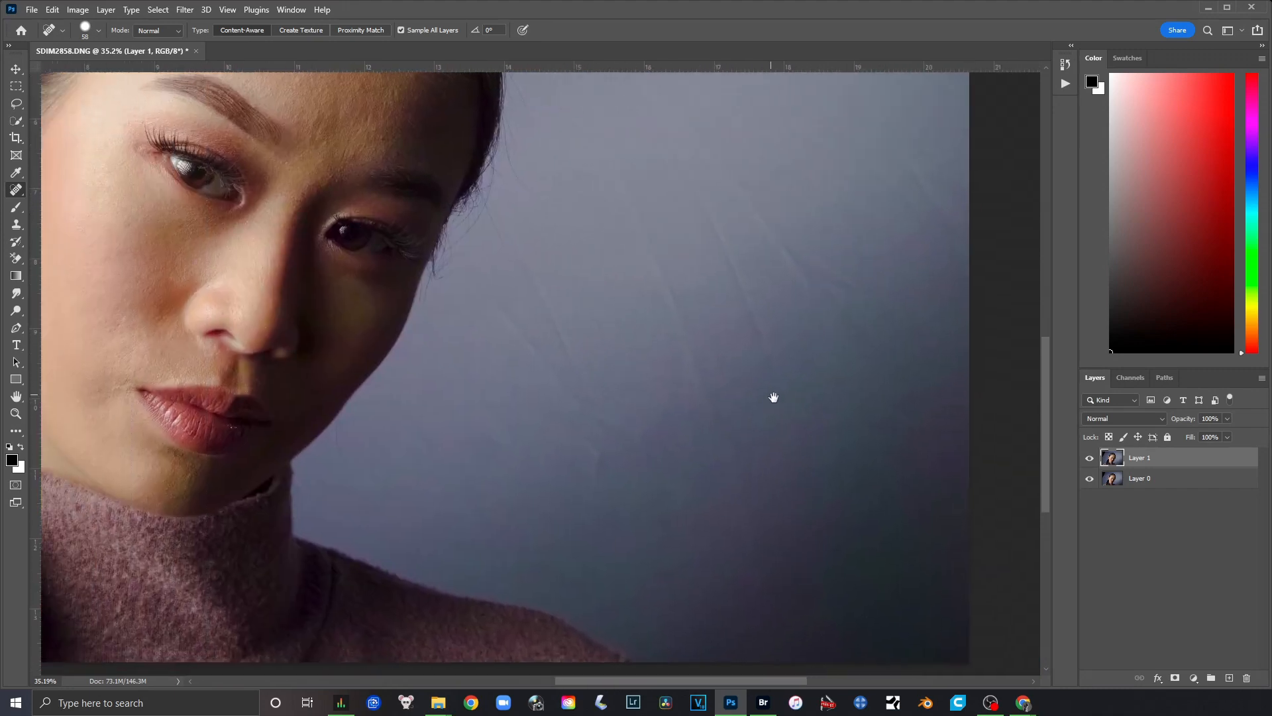
pyautogui.scroll(-3, 721, 424)
pyautogui.scroll(3, 722, 425)
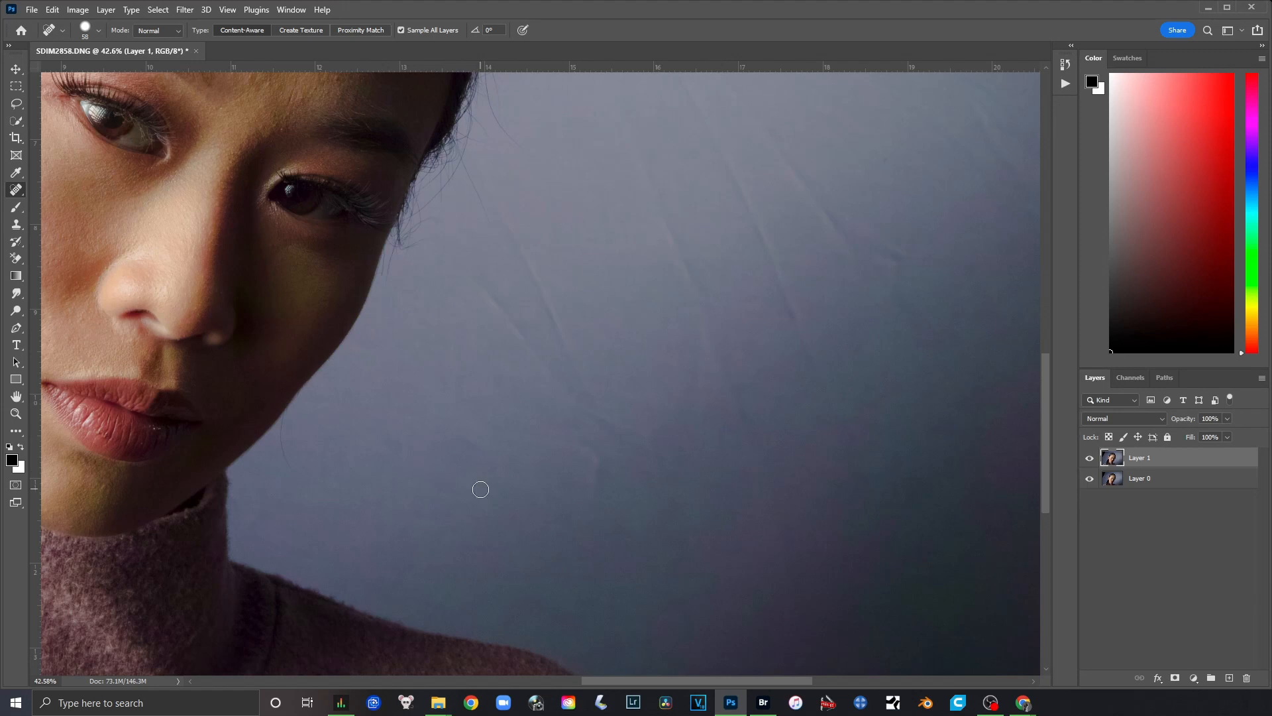
pyautogui.moveTo(767, 402)
pyautogui.mouseDown()
pyautogui.moveTo(728, 411)
pyautogui.moveTo(738, 469)
pyautogui.mouseUp()
pyautogui.rightClick(679, 386)
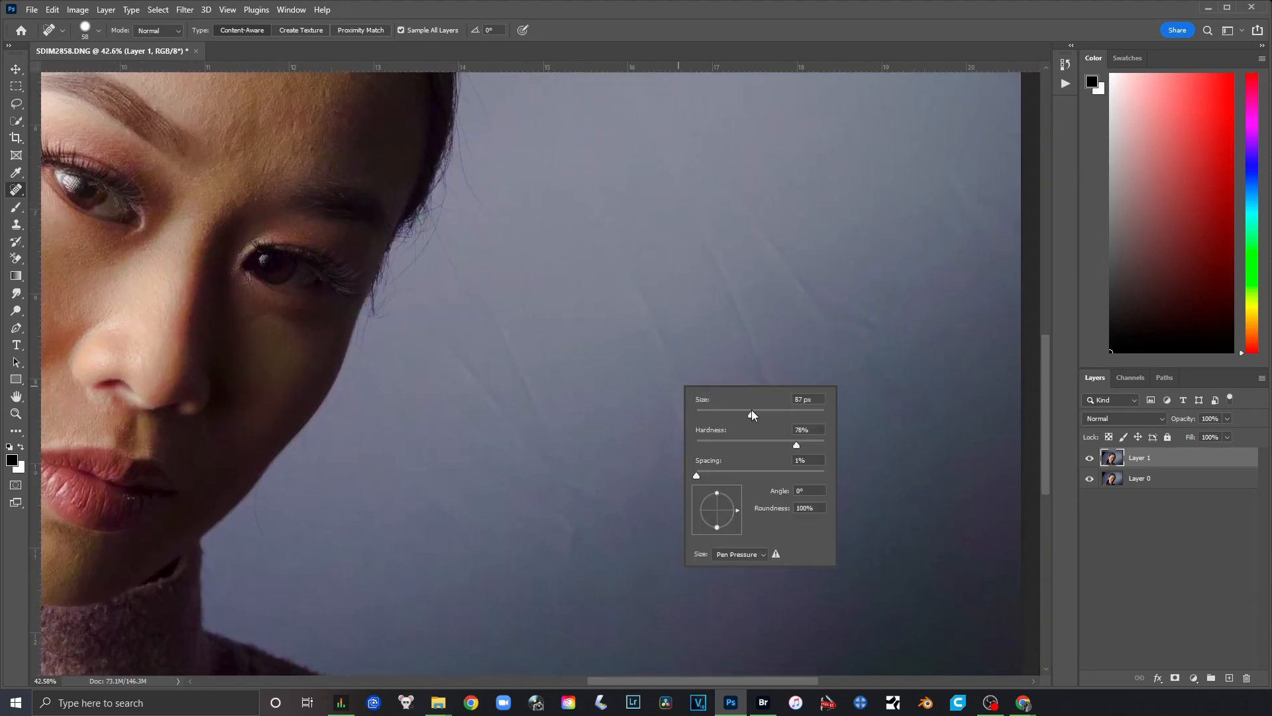
pyautogui.moveTo(752, 410)
pyautogui.mouseDown()
pyautogui.moveTo(788, 415)
pyautogui.moveTo(764, 412)
pyautogui.mouseUp()
pyautogui.moveTo(438, 342)
pyautogui.mouseDown()
pyautogui.moveTo(576, 490)
pyautogui.moveTo(633, 510)
pyautogui.mouseUp()
# Heal the low backdrop wrinkle and the long diagonal crease nearest the face with the 109 px Spot Healing Brush.
pyautogui.rightClick(657, 454)
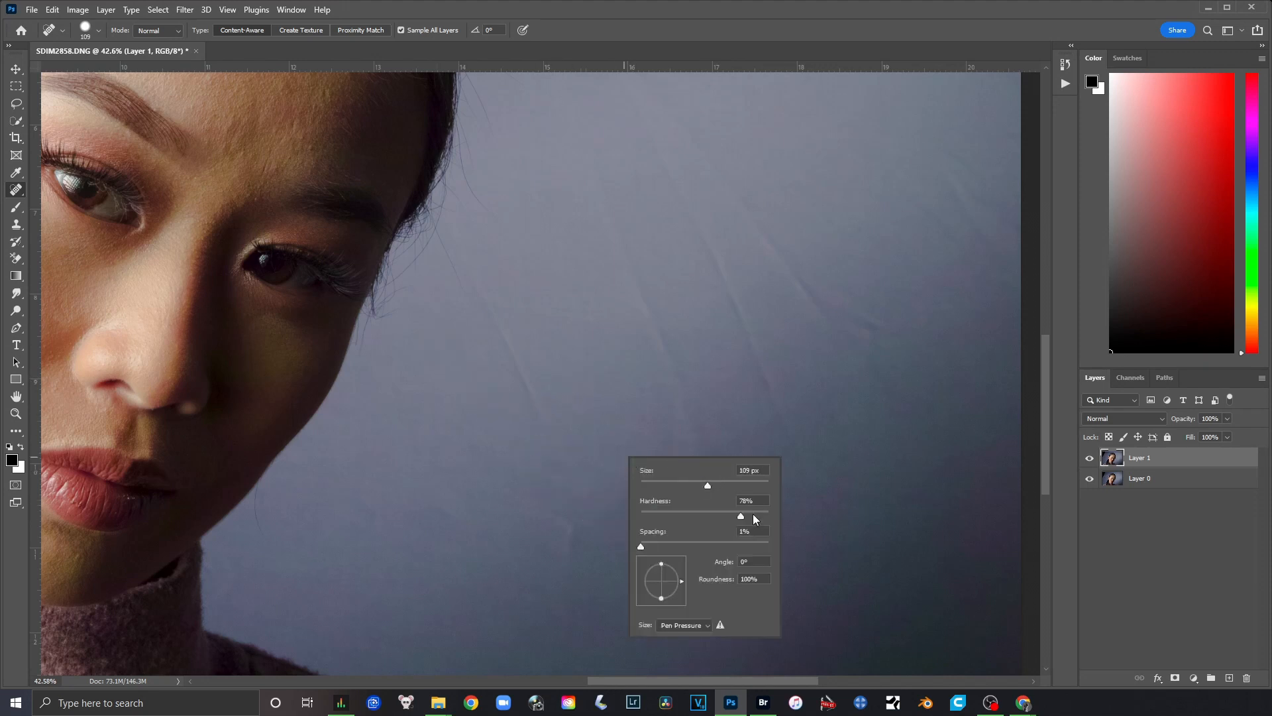
pyautogui.moveTo(554, 511)
pyautogui.mouseDown()
pyautogui.moveTo(571, 534)
pyautogui.moveTo(568, 568)
pyautogui.mouseUp()
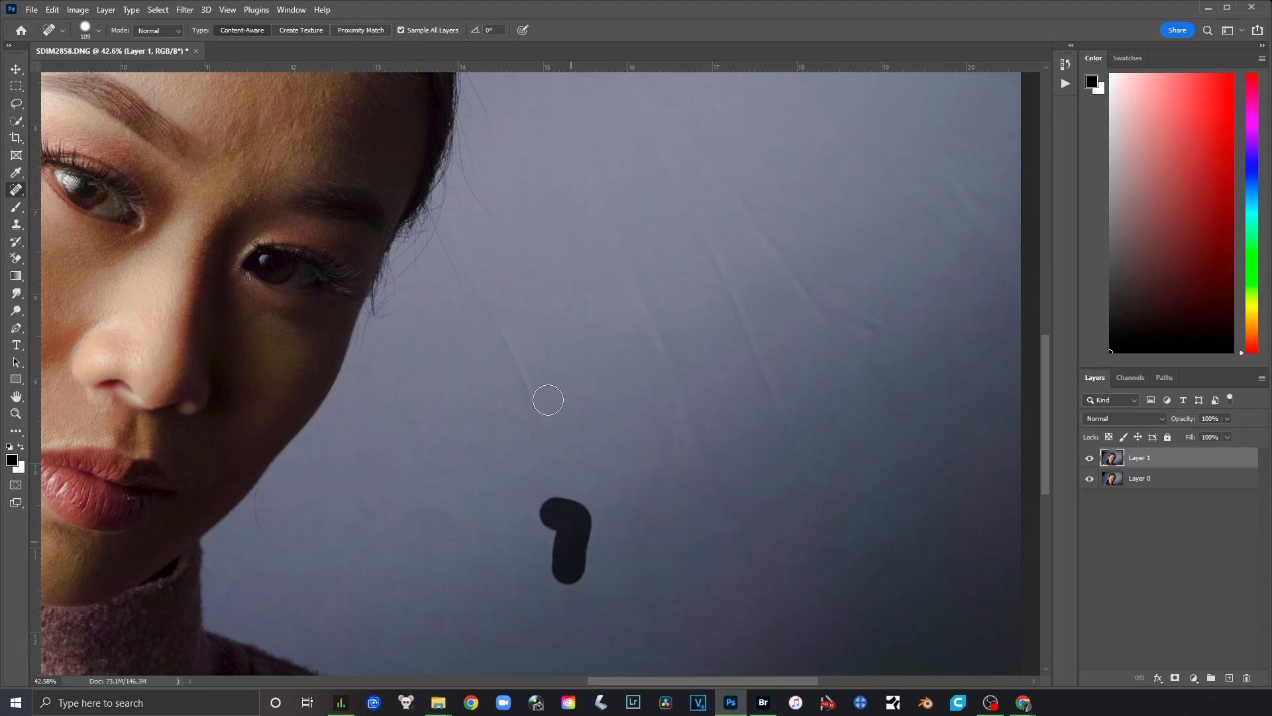
pyautogui.moveTo(549, 426)
pyautogui.mouseDown()
pyautogui.moveTo(504, 341)
pyautogui.moveTo(501, 303)
pyautogui.moveTo(490, 312)
pyautogui.moveTo(487, 252)
pyautogui.mouseUp()
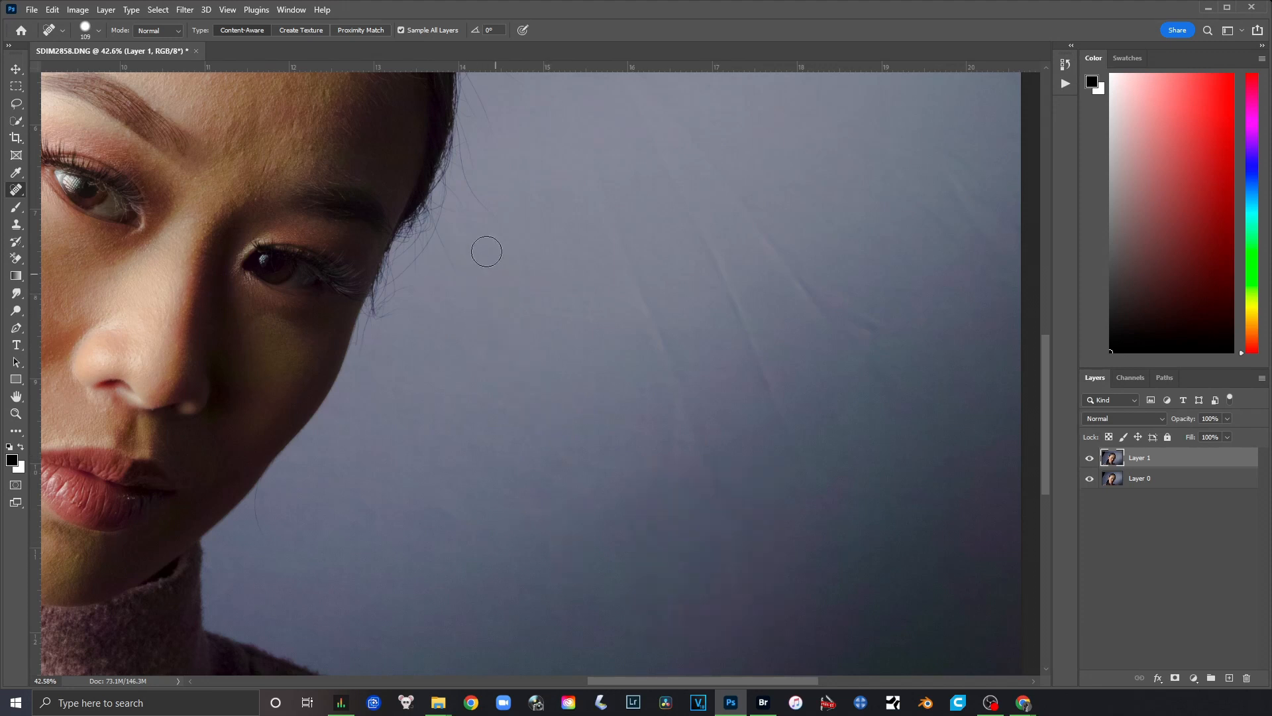
# Heal the remaining diagonal backdrop crease nearest the face and the lower end of the middle crease with the 109 px Spot Healing Brush.
pyautogui.moveTo(699, 512); pyautogui.dragTo(636, 488)
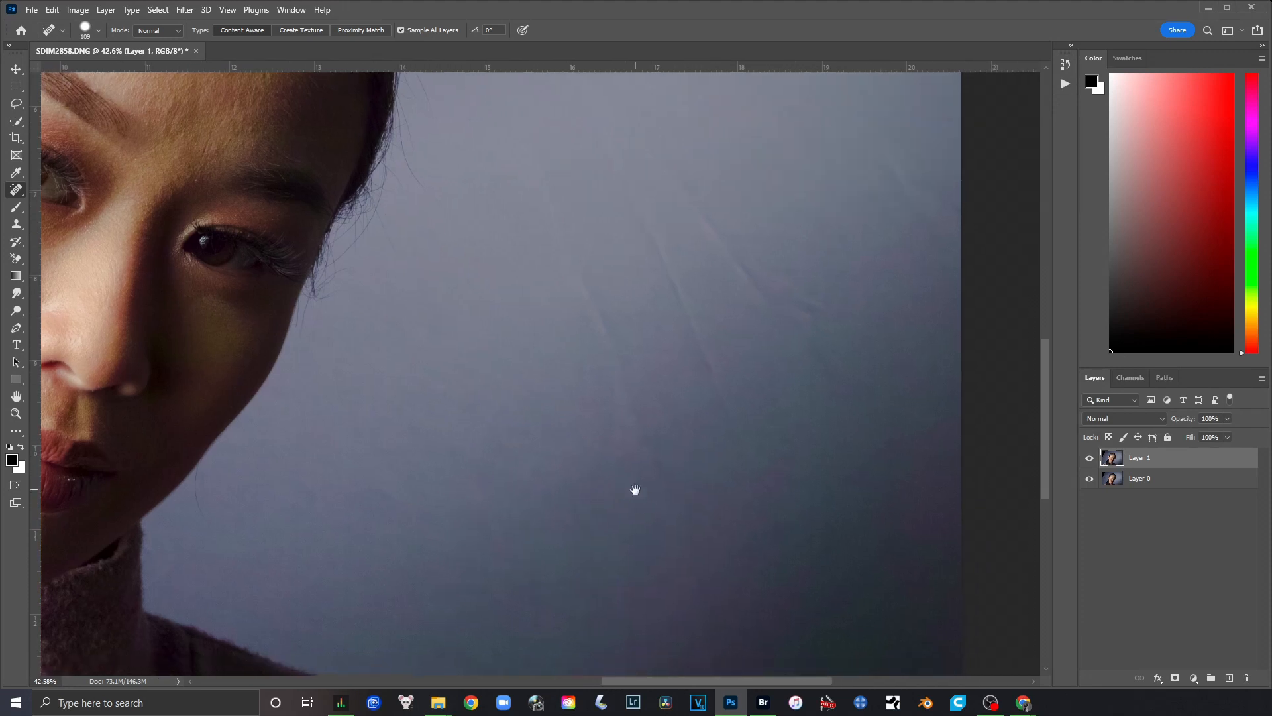
pyautogui.moveTo(691, 571)
pyautogui.mouseDown()
pyautogui.moveTo(629, 423)
pyautogui.moveTo(601, 389)
pyautogui.mouseUp()
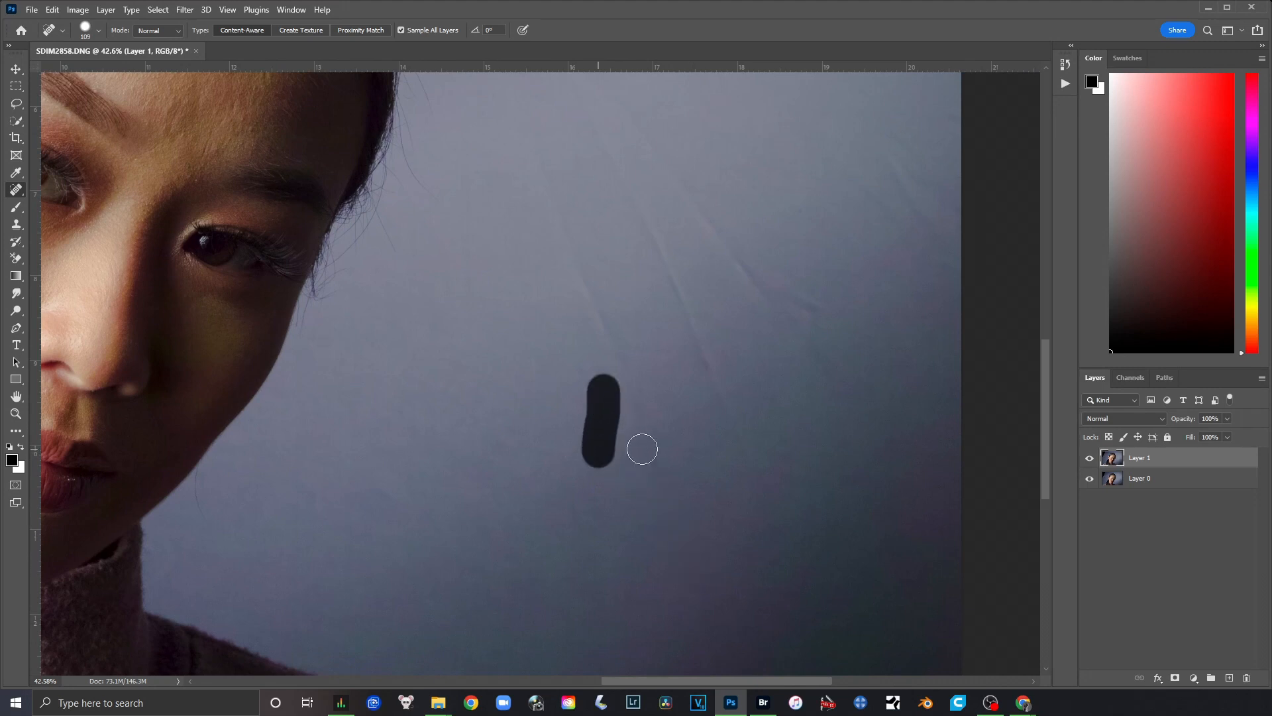
pyautogui.moveTo(639, 442)
pyautogui.mouseDown()
pyautogui.moveTo(601, 313)
pyautogui.moveTo(528, 189)
pyautogui.mouseUp()
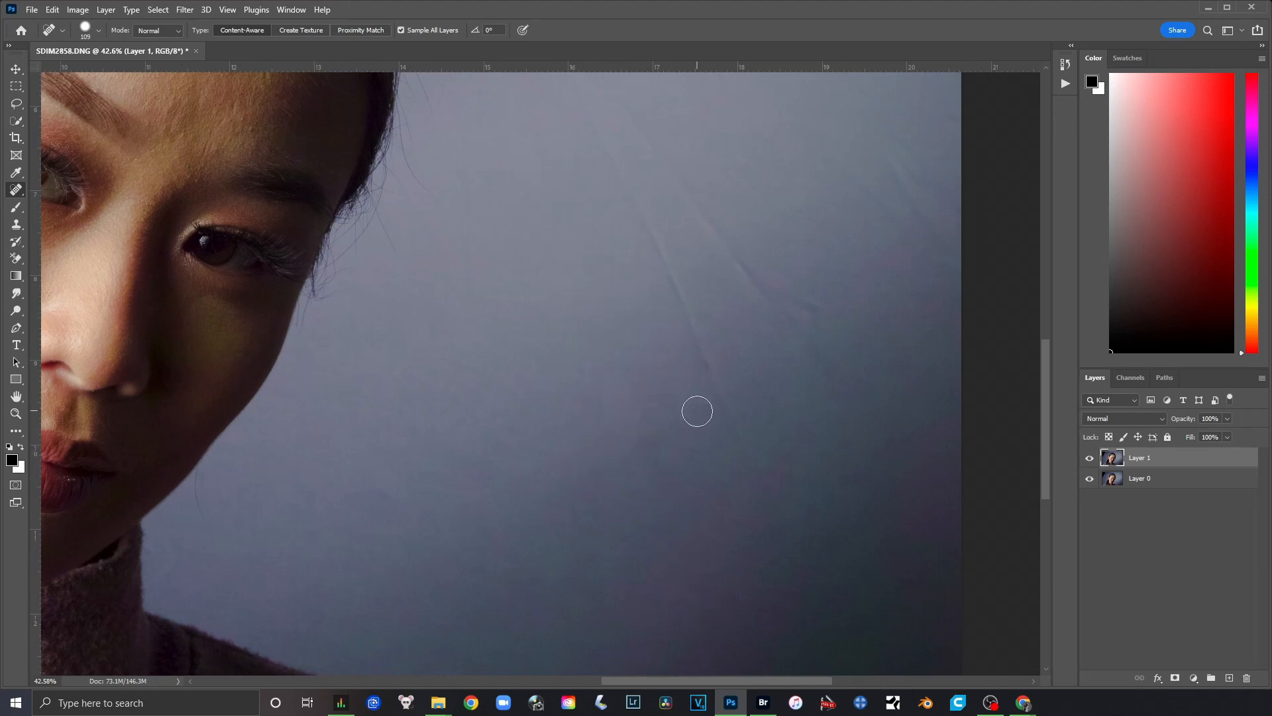
pyautogui.moveTo(613, 395)
pyautogui.mouseDown()
pyautogui.moveTo(538, 451)
pyautogui.moveTo(597, 276)
pyautogui.moveTo(534, 216)
pyautogui.mouseUp()
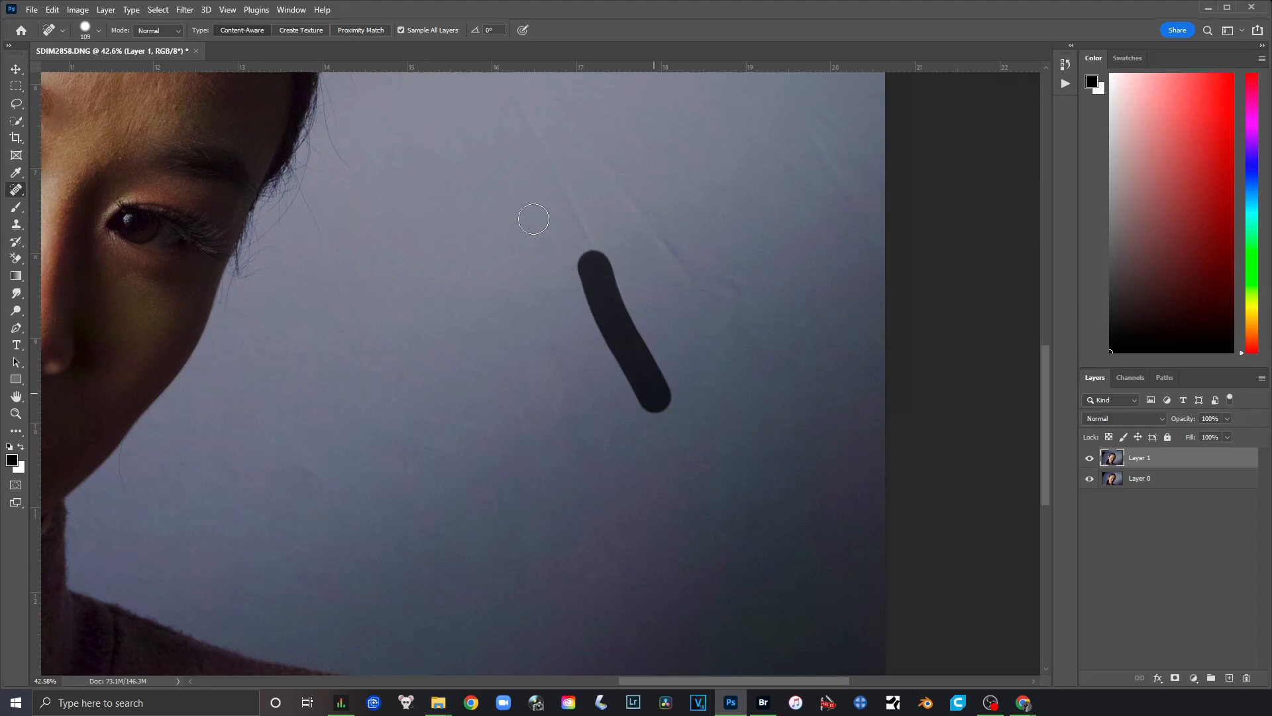
# Heal the rest of the middle backdrop crease, the diagonal crease beyond it and the short crease near the photo's edge.
pyautogui.moveTo(541, 296); pyautogui.dragTo(613, 449)
pyautogui.moveTo(669, 489); pyautogui.dragTo(585, 306)
pyautogui.moveTo(583, 255); pyautogui.dragTo(821, 563)
pyautogui.moveTo(821, 503); pyautogui.dragTo(748, 543)
pyautogui.moveTo(868, 464); pyautogui.dragTo(833, 409)
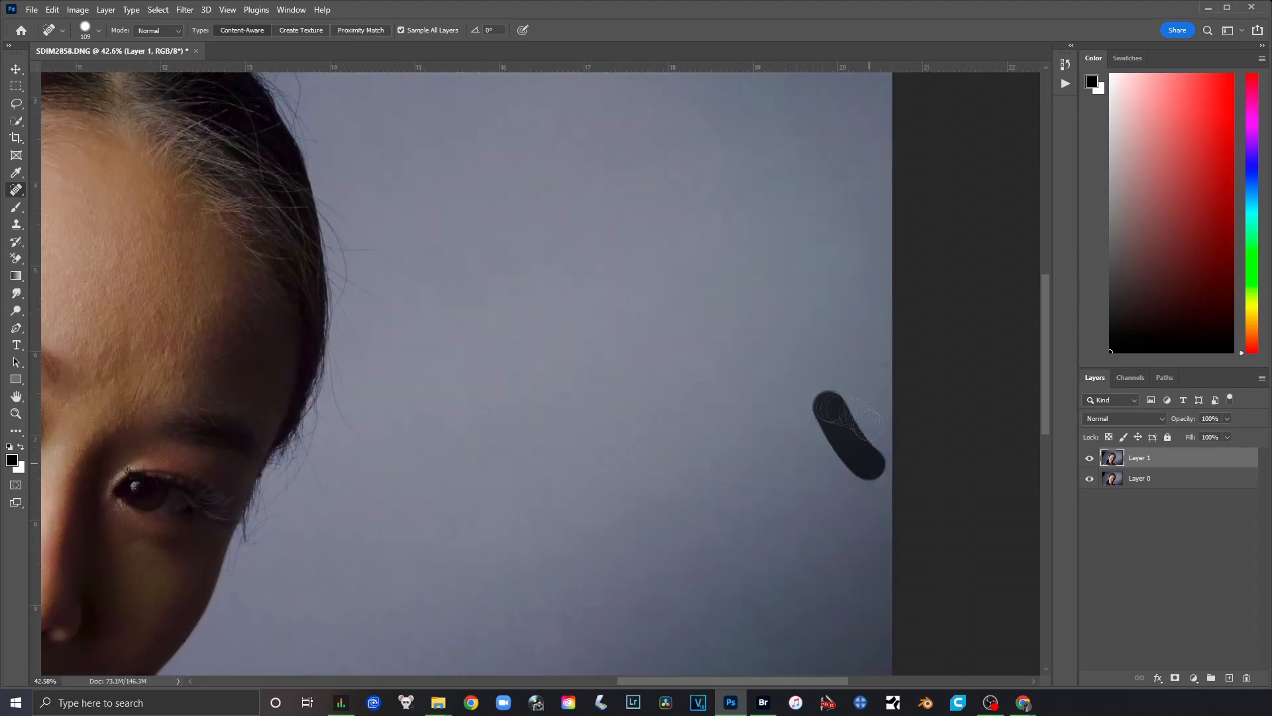
# Reduce the Spot Healing Brush to 100 px and heal the marks on the backdrop beside the ear and ponytail.
pyautogui.scroll(7, 810, 517)
pyautogui.rightClick(734, 337)
pyautogui.moveTo(797, 365); pyautogui.dragTo(772, 366)
pyautogui.press('Escape')
pyautogui.scroll(-7, 734, 342)
pyautogui.moveTo(579, 392); pyautogui.dragTo(646, 454)
pyautogui.moveTo(278, 100); pyautogui.dragTo(789, 292)
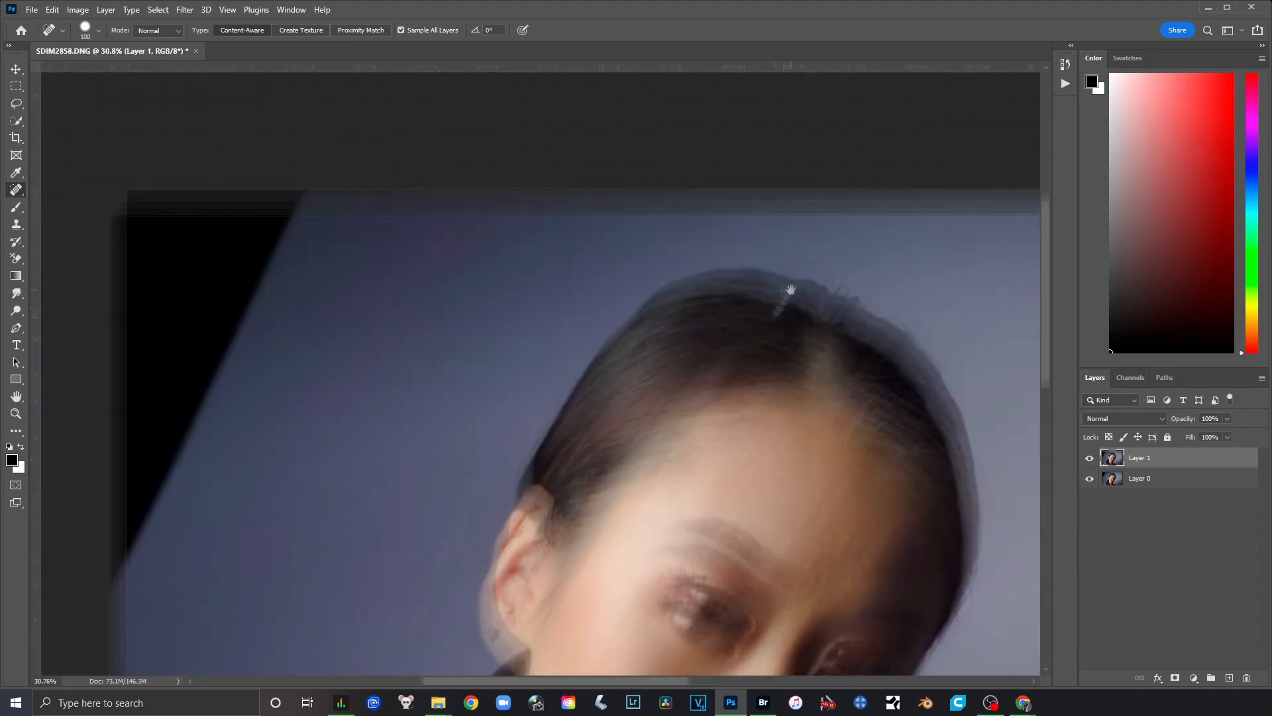
pyautogui.moveTo(487, 493); pyautogui.dragTo(539, 289)
pyautogui.moveTo(371, 331); pyautogui.dragTo(357, 243)
pyautogui.moveTo(400, 230); pyautogui.dragTo(444, 272)
pyautogui.moveTo(479, 324); pyautogui.dragTo(511, 352)
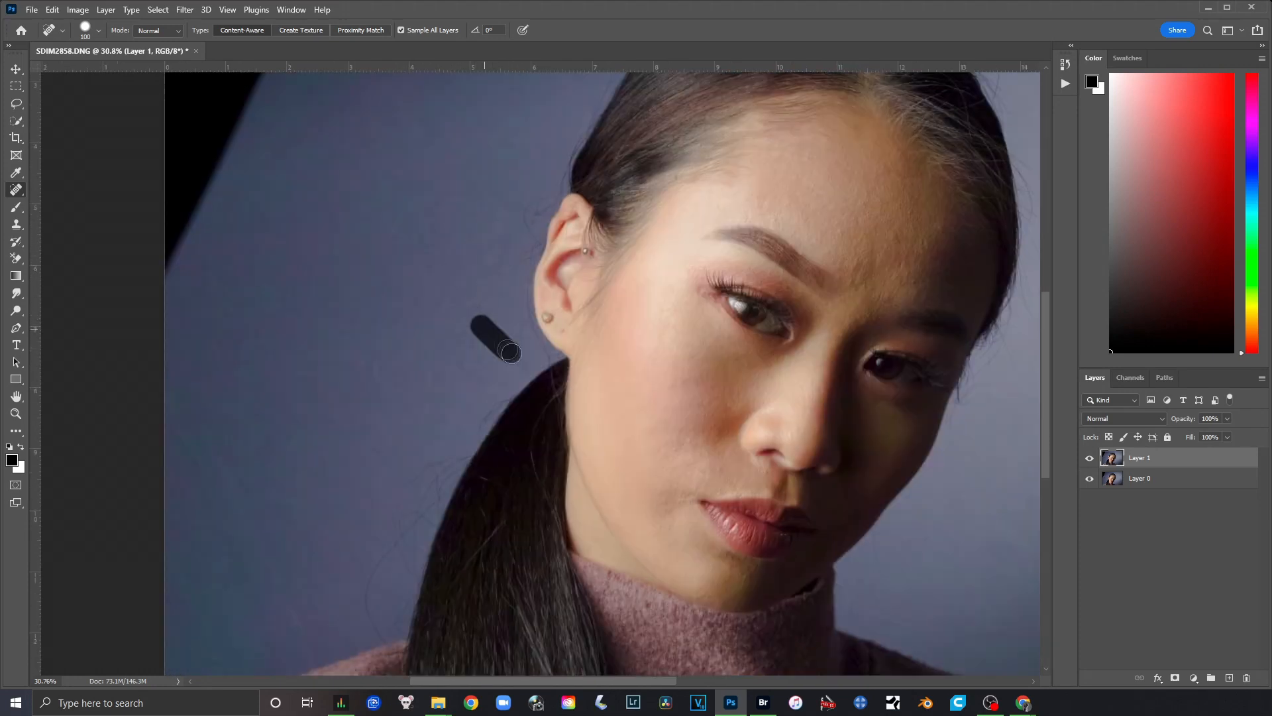
pyautogui.moveTo(383, 257); pyautogui.dragTo(468, 365)
# Enlarge the Spot Healing Brush to 159 px and heal the backdrop creases along the photo's edge above the sweater shoulder.
pyautogui.moveTo(223, 491); pyautogui.dragTo(383, 361)
pyautogui.rightClick(464, 508)
pyautogui.moveTo(541, 539); pyautogui.dragTo(560, 539)
pyautogui.moveTo(367, 343); pyautogui.dragTo(295, 273)
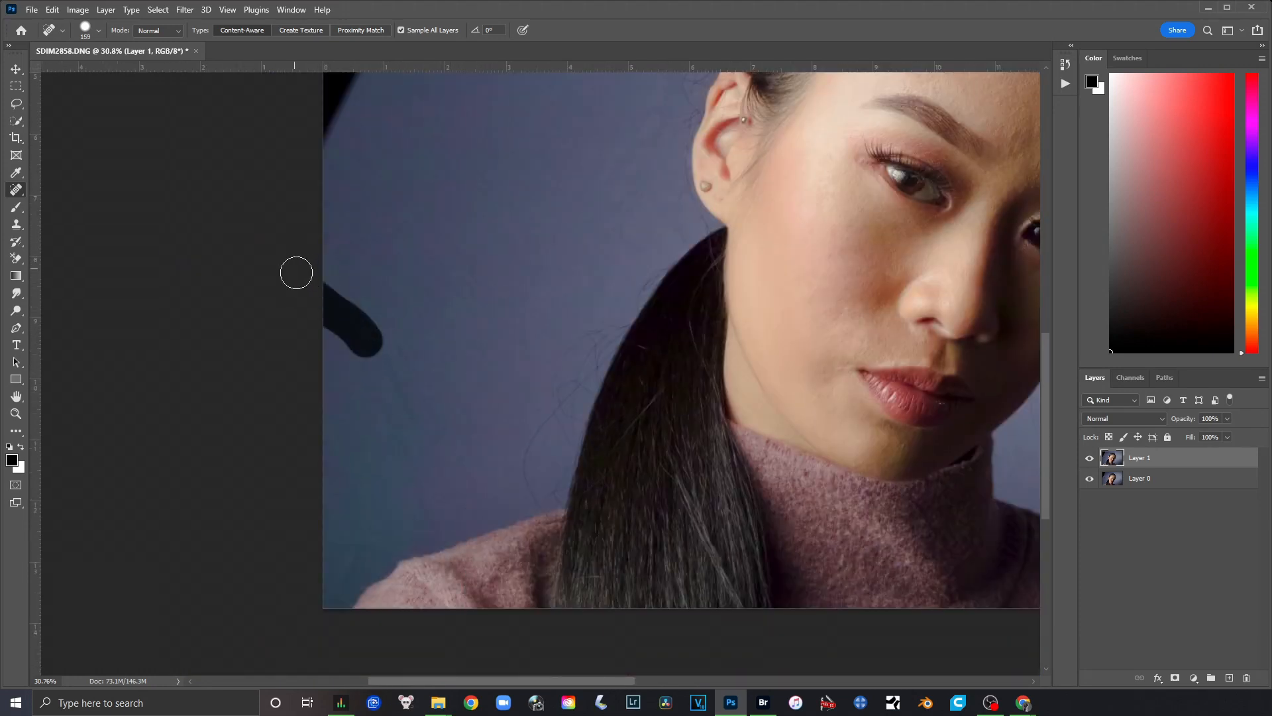
pyautogui.moveTo(372, 364); pyautogui.dragTo(430, 520)
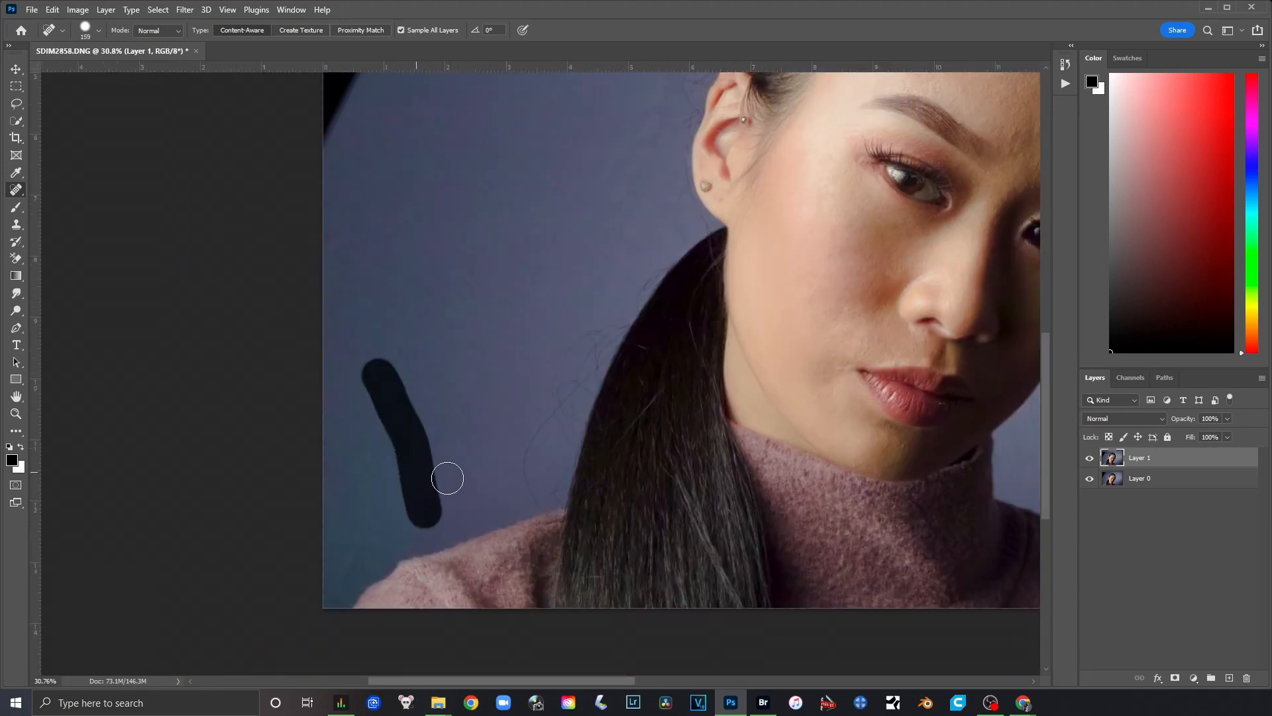
pyautogui.moveTo(410, 393); pyautogui.dragTo(400, 355)
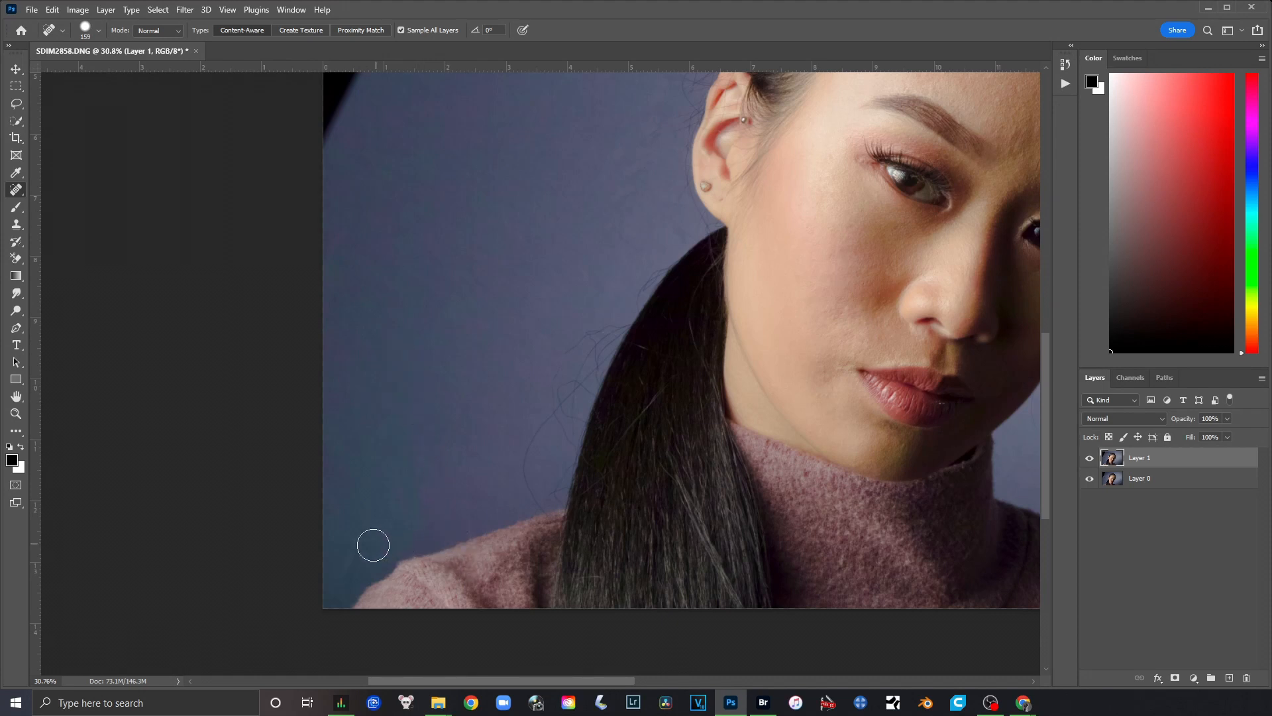
pyautogui.moveTo(372, 543); pyautogui.dragTo(348, 570)
# Heal the remaining marks on the backdrop between the black corner and the hair with the 159 px Spot Healing Brush.
pyautogui.moveTo(463, 332)
pyautogui.mouseDown()
pyautogui.moveTo(473, 469)
pyautogui.moveTo(532, 286)
pyautogui.moveTo(483, 463)
pyautogui.moveTo(526, 404)
pyautogui.mouseUp()
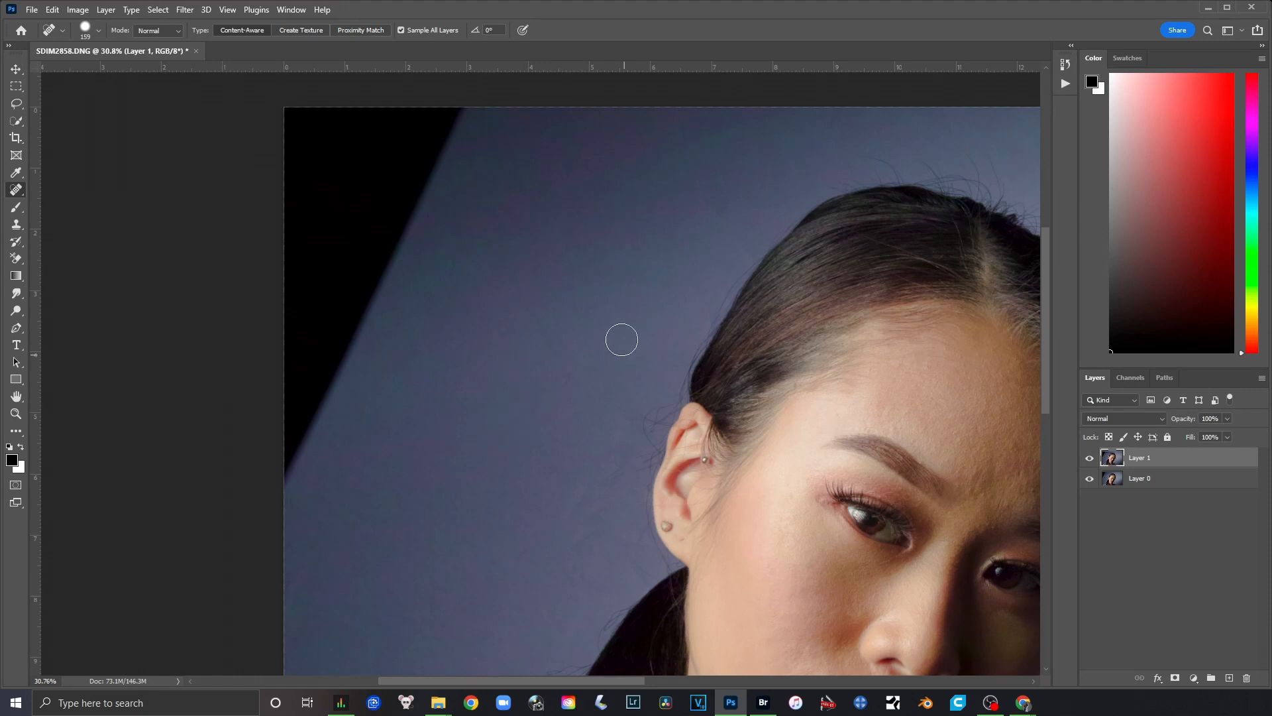
pyautogui.moveTo(534, 312); pyautogui.dragTo(560, 351)
pyautogui.moveTo(545, 417); pyautogui.dragTo(500, 430)
pyautogui.scroll(-5, 642, 301)
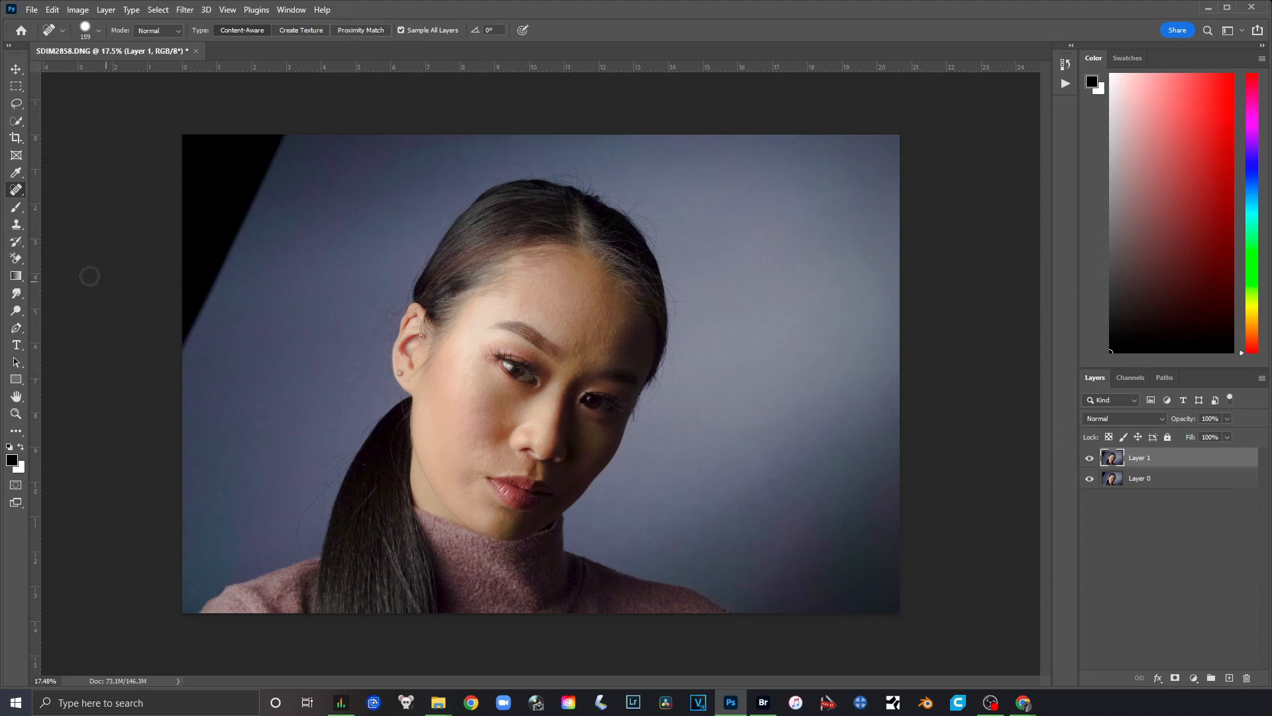
# Try to cover the black corner with sampled backdrop using a soft 1102 px Clone Stamp brush.
pyautogui.click(17, 225)
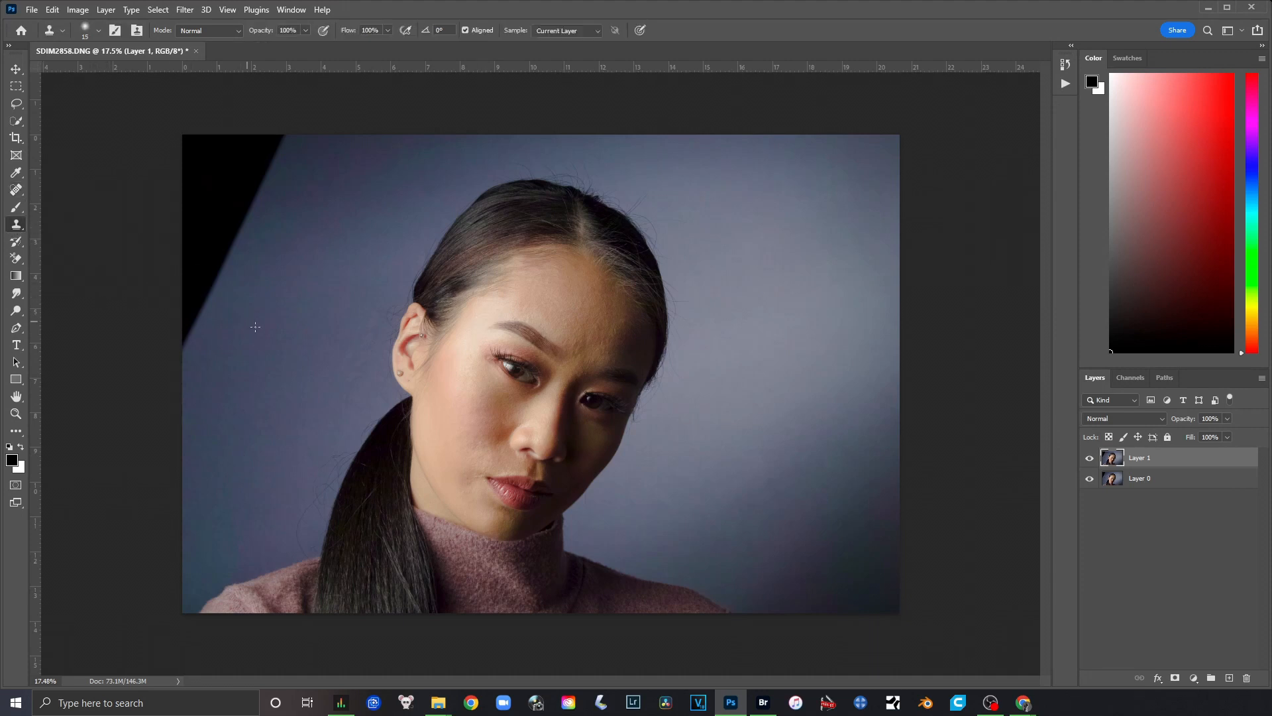
pyautogui.rightClick(295, 330)
pyautogui.moveTo(398, 365); pyautogui.dragTo(401, 364)
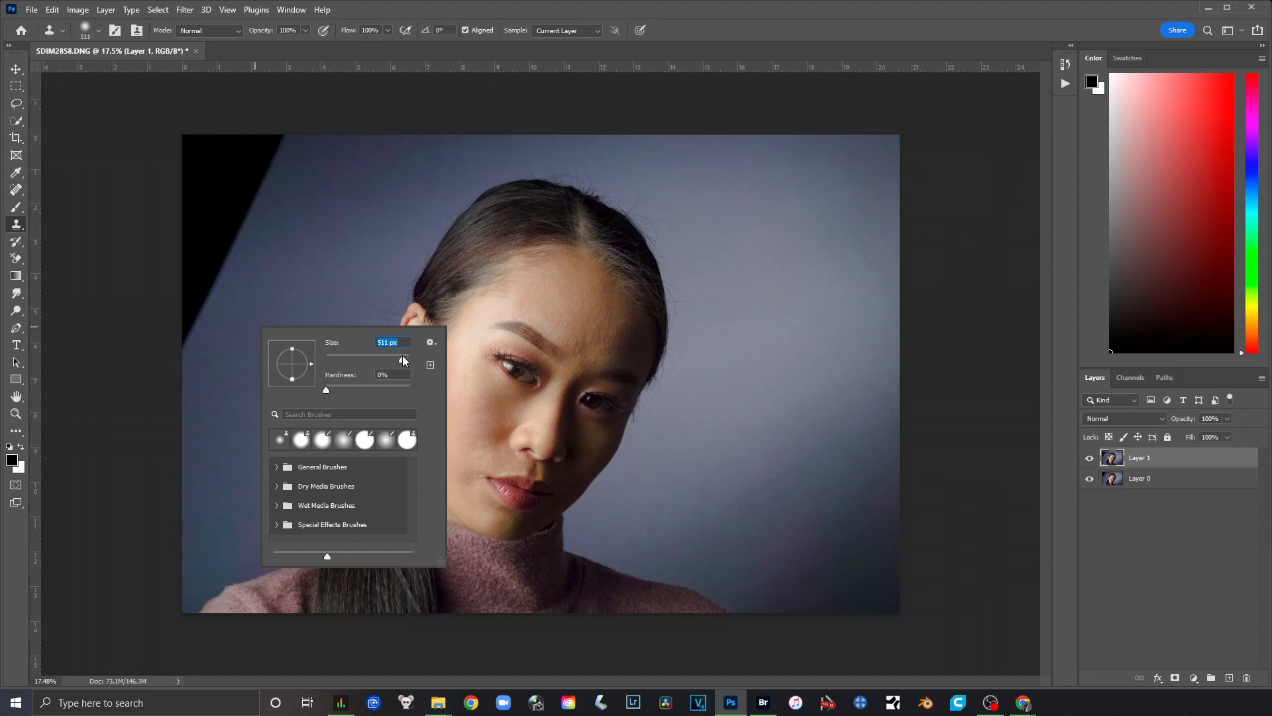
pyautogui.moveTo(403, 356); pyautogui.dragTo(406, 356)
pyautogui.keyDown('alt'); pyautogui.click(238, 373); pyautogui.keyUp('alt')
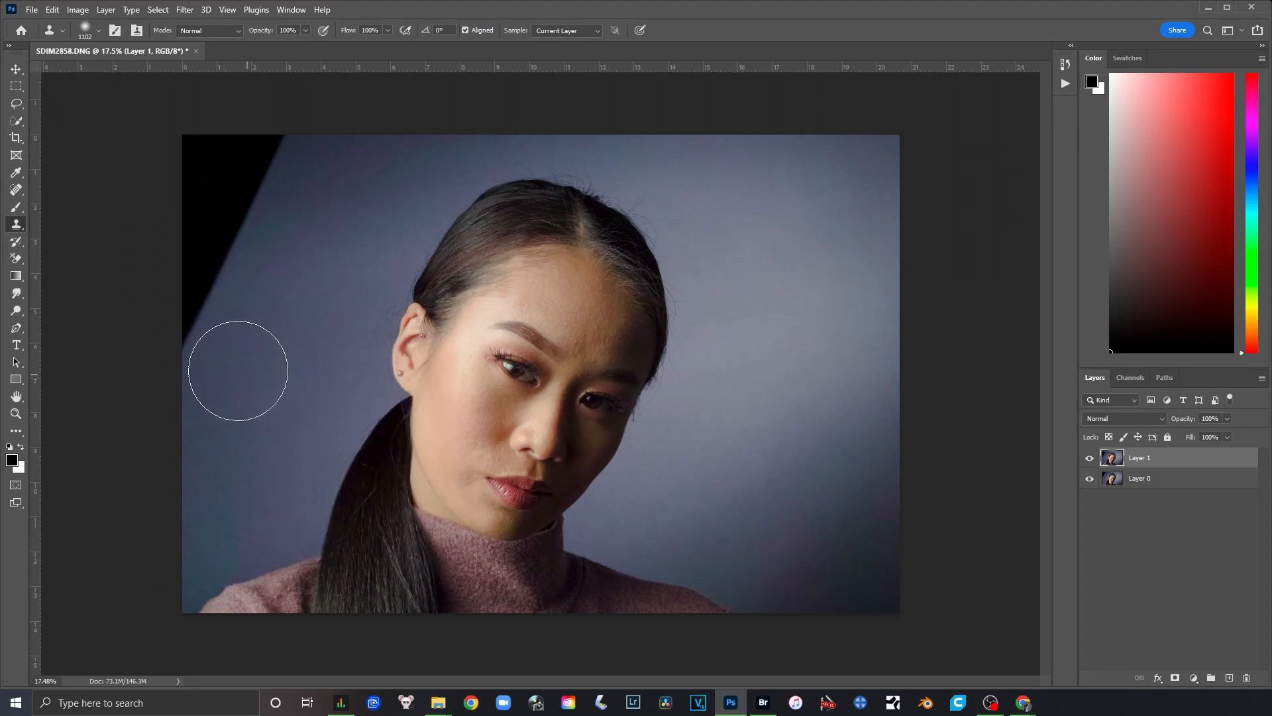
pyautogui.moveTo(199, 326)
pyautogui.mouseDown()
pyautogui.moveTo(159, 287)
pyautogui.moveTo(190, 305)
pyautogui.moveTo(182, 264)
pyautogui.moveTo(228, 269)
pyautogui.moveTo(250, 206)
pyautogui.moveTo(273, 273)
pyautogui.moveTo(230, 73)
pyautogui.moveTo(279, 230)
pyautogui.moveTo(264, 104)
pyautogui.moveTo(244, 82)
pyautogui.moveTo(205, 182)
pyautogui.moveTo(233, 172)
pyautogui.mouseUp()
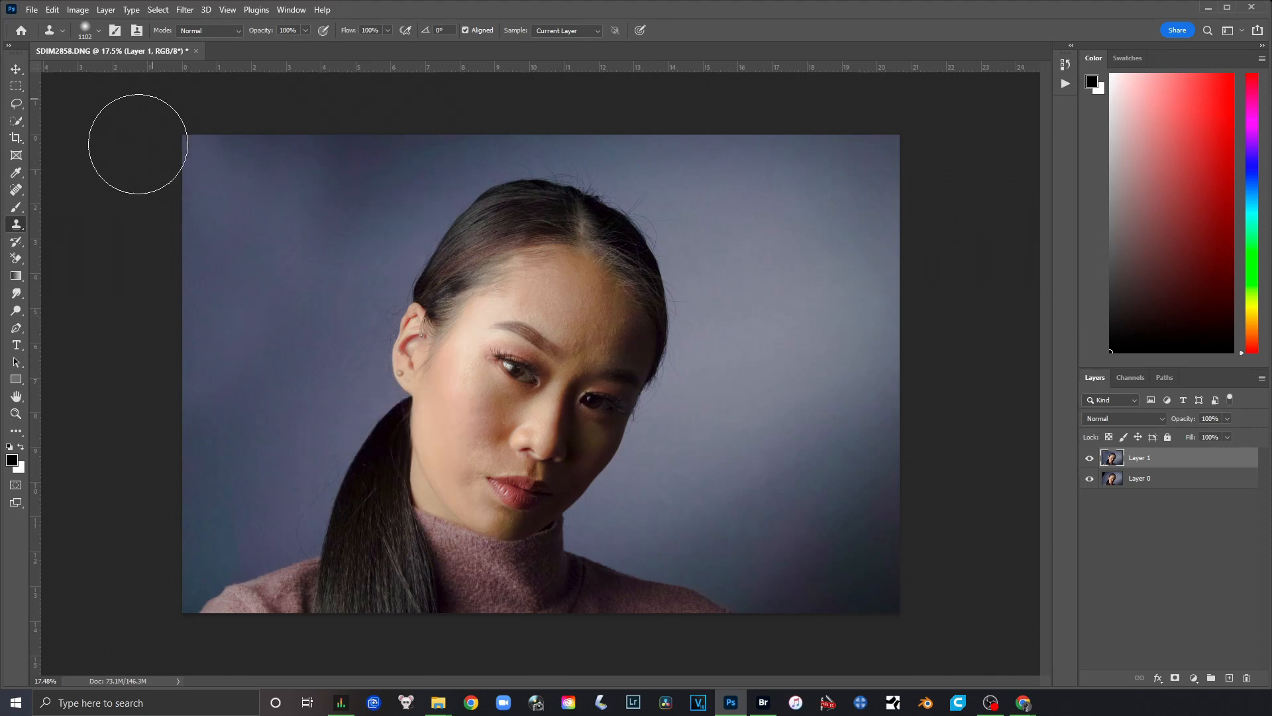
# Undo all the Clone Stamp strokes over the black corner.
pyautogui.hotkey('ctrl', 'z')
pyautogui.hotkey('ctrl', 'z')
pyautogui.hotkey('ctrl', 'z')
pyautogui.hotkey('ctrl', 'z')
pyautogui.hotkey('ctrl', 'z')
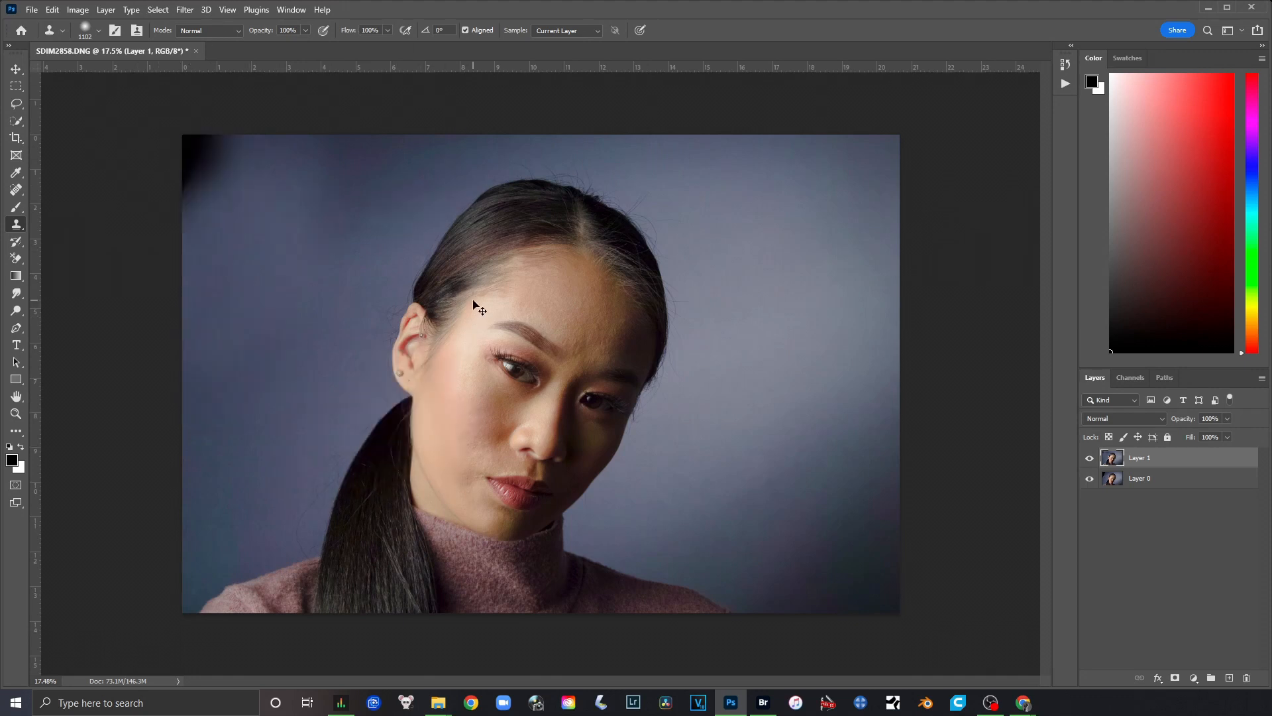
pyautogui.hotkey('ctrl', 'z')
pyautogui.hotkey('ctrl', 'z')
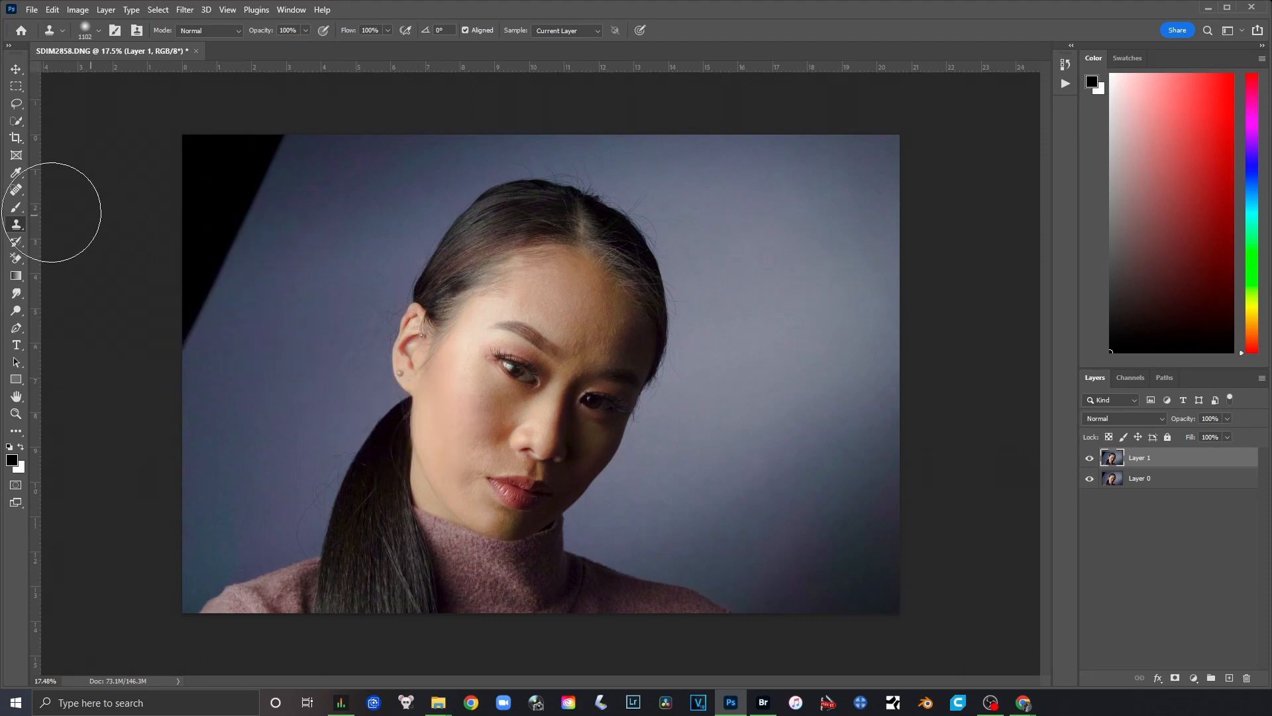
# Replace the black corner with backdrop using the Spot Healing Brush enlarged to 803 px.
pyautogui.click(16, 190)
pyautogui.rightClick(300, 261)
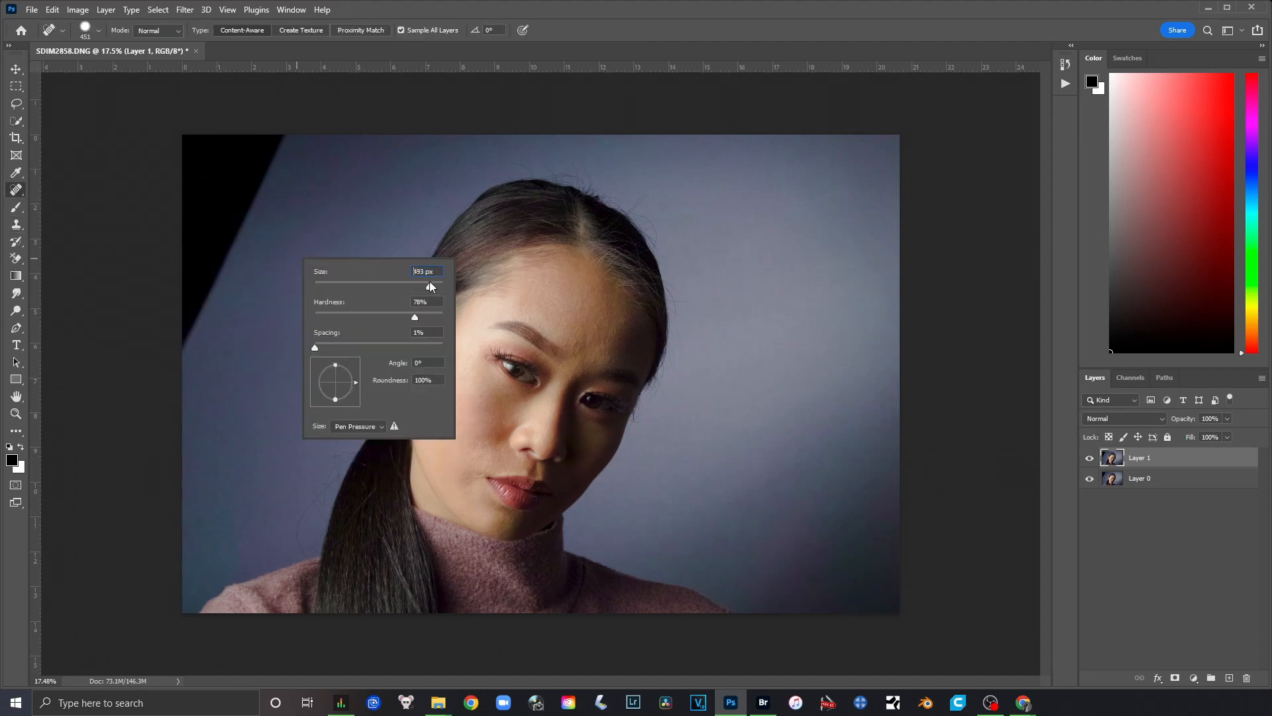
pyautogui.moveTo(431, 285); pyautogui.dragTo(433, 285)
pyautogui.moveTo(176, 326)
pyautogui.mouseDown()
pyautogui.moveTo(266, 127)
pyautogui.moveTo(241, 116)
pyautogui.moveTo(197, 176)
pyautogui.moveTo(174, 249)
pyautogui.moveTo(189, 266)
pyautogui.moveTo(154, 331)
pyautogui.mouseUp()
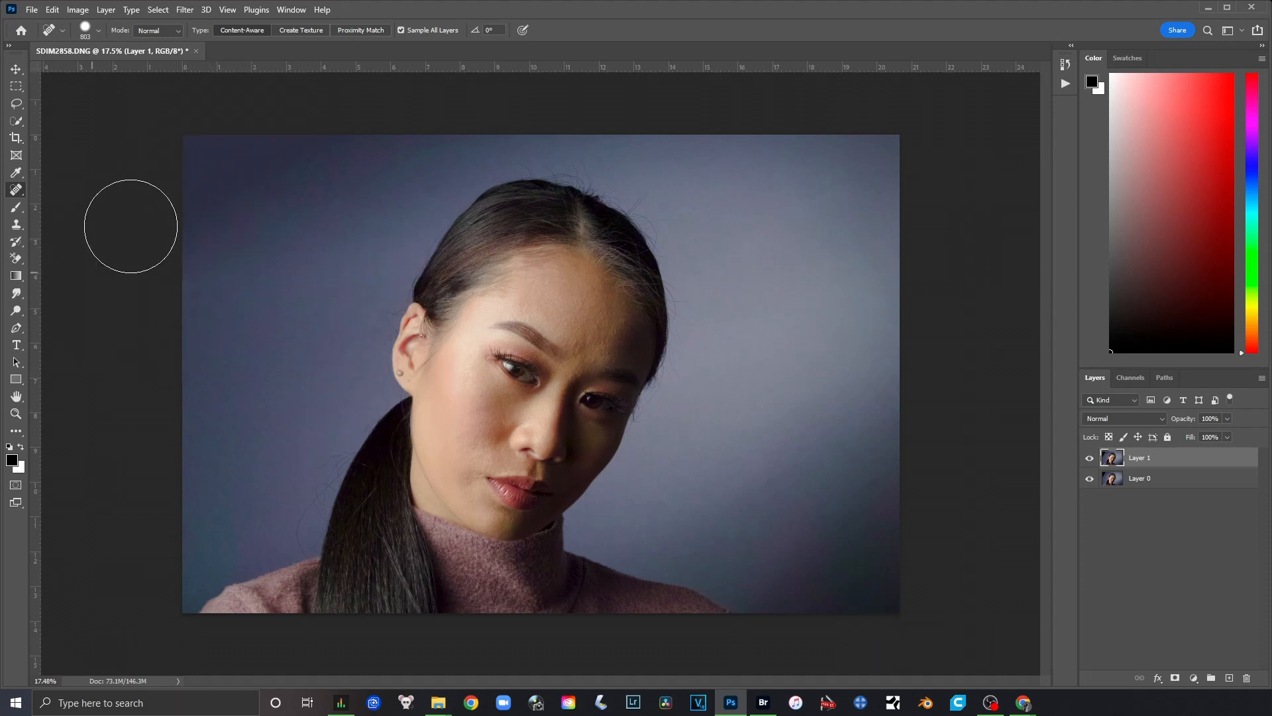
# Inspect the healed corner up close and adjust the Spot Healing Brush's hardness slightly.
pyautogui.scroll(6, 398, 314)
pyautogui.rightClick(408, 292)
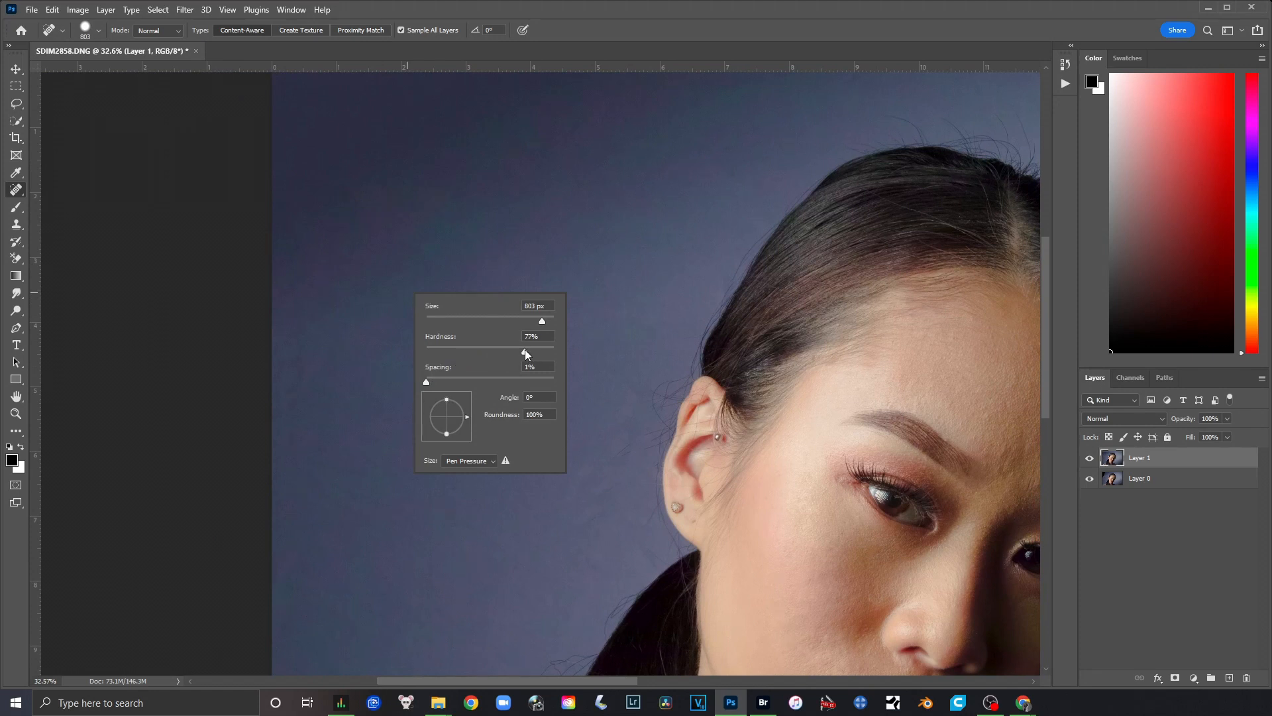
pyautogui.moveTo(525, 351); pyautogui.dragTo(523, 352)
pyautogui.click(1165, 528)
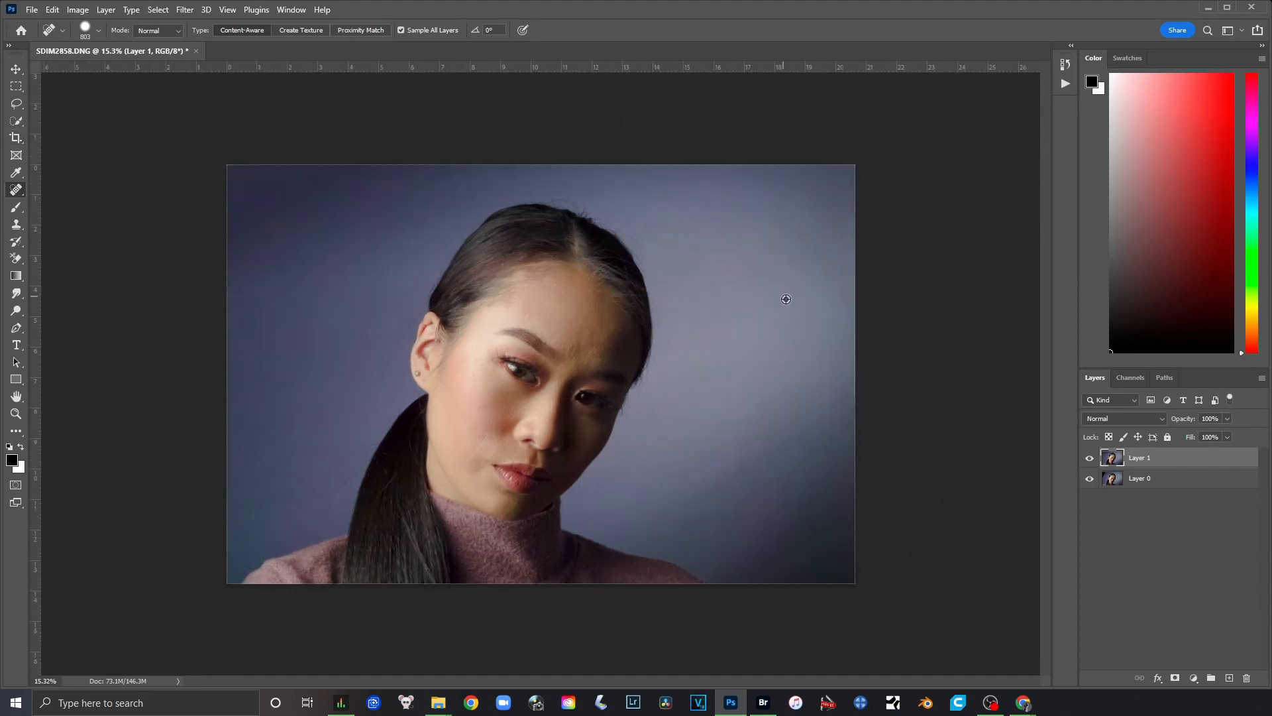
# Extend the canvas beyond the backdrop on the shadowed side of the face with the Crop tool.
pyautogui.click(16, 137)
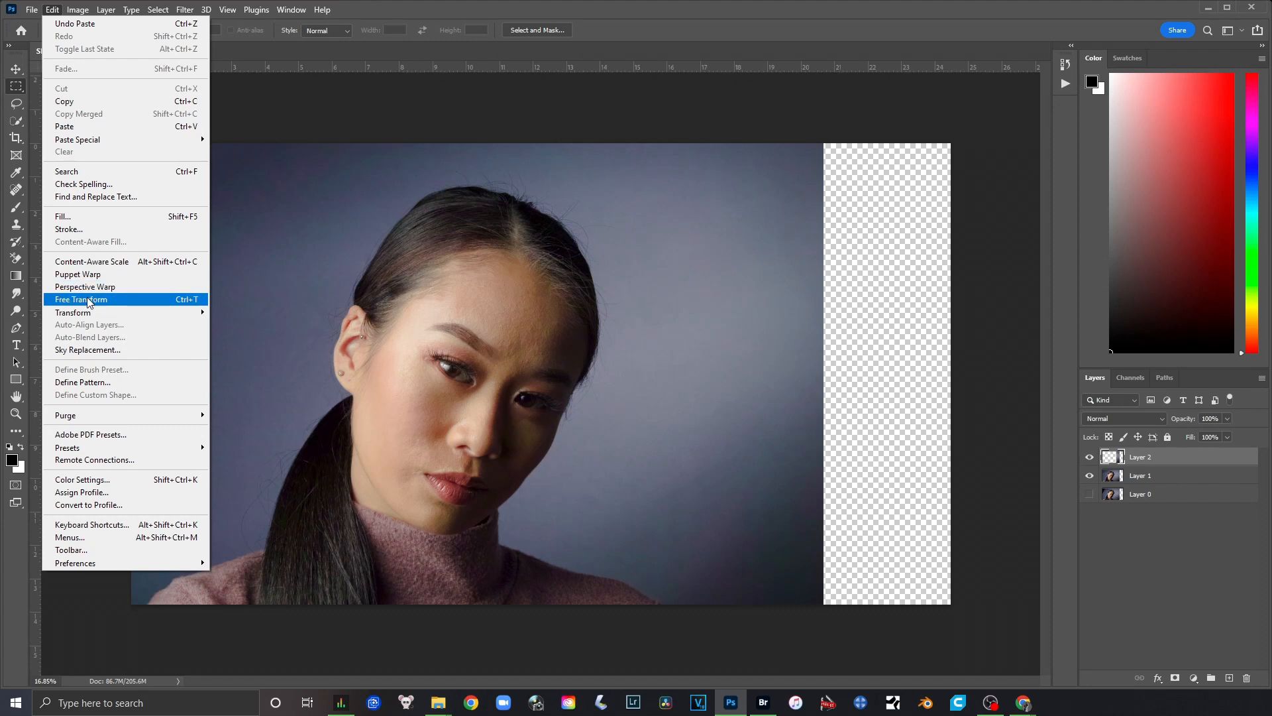
# Try to stretch the pasted backdrop strip on Layer 2 over the empty canvas with Free Transform at 189.06% width and 99.44% height.
pyautogui.click(89, 302)
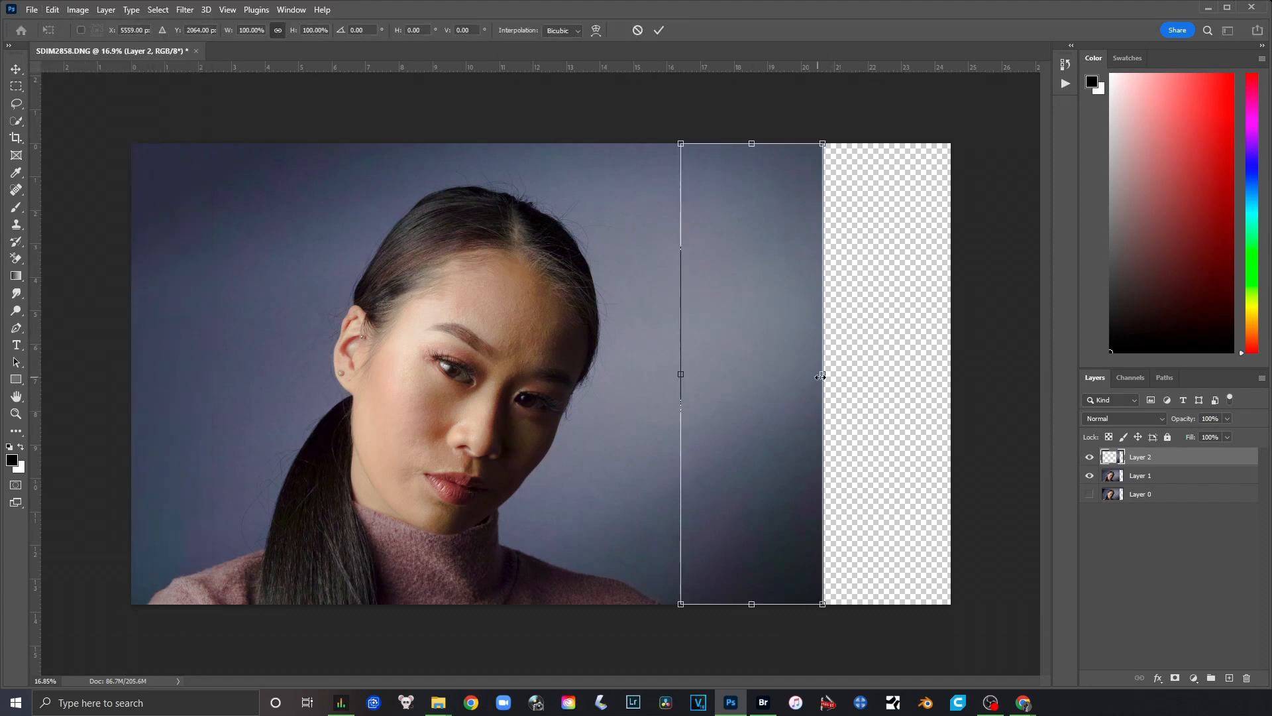
pyautogui.moveTo(823, 376)
pyautogui.mouseDown()
pyautogui.moveTo(948, 373)
pyautogui.moveTo(780, 391)
pyautogui.moveTo(819, 405)
pyautogui.moveTo(815, 362)
pyautogui.mouseUp()
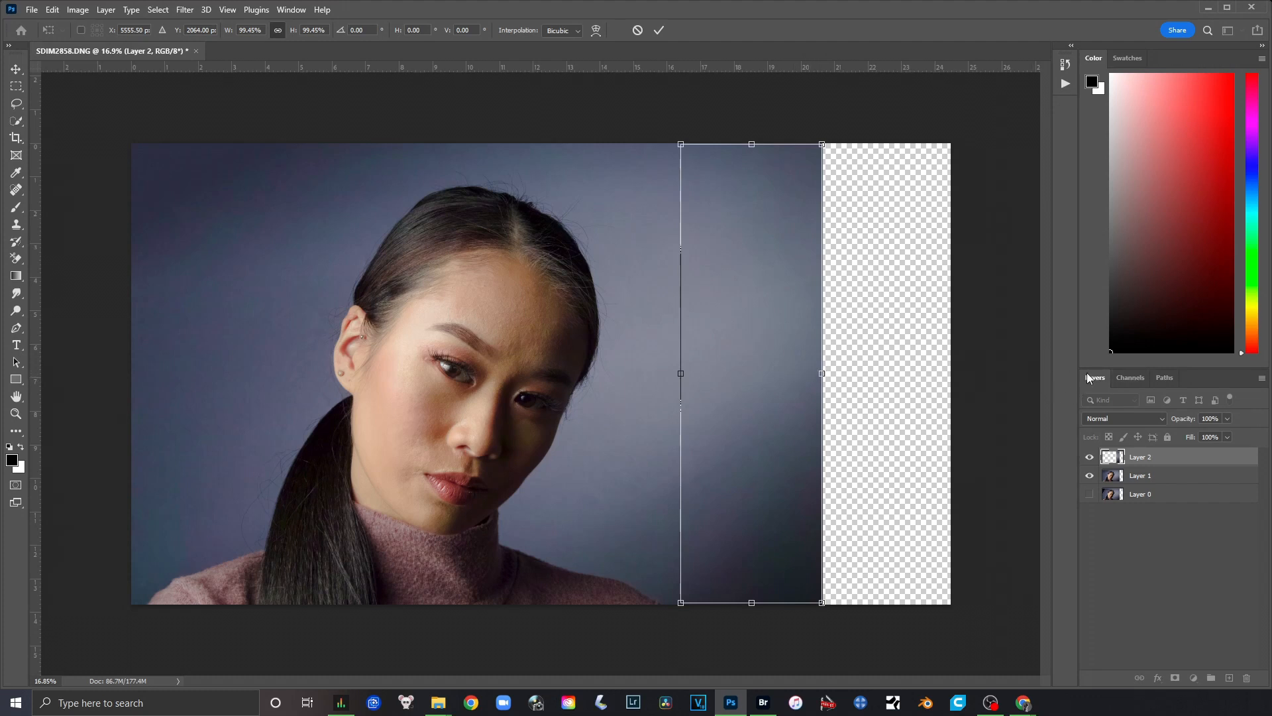
pyautogui.moveTo(821, 372); pyautogui.dragTo(915, 372)
pyautogui.moveTo(773, 373); pyautogui.dragTo(949, 379)
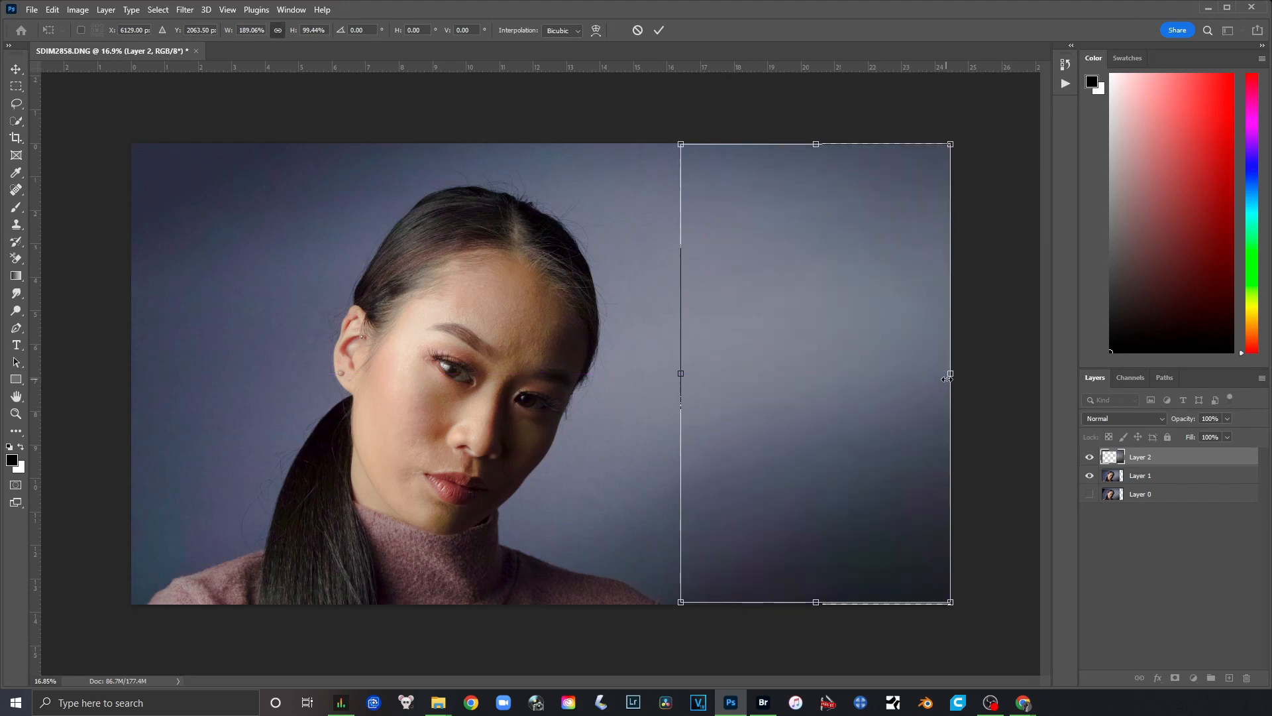
pyautogui.click(658, 31)
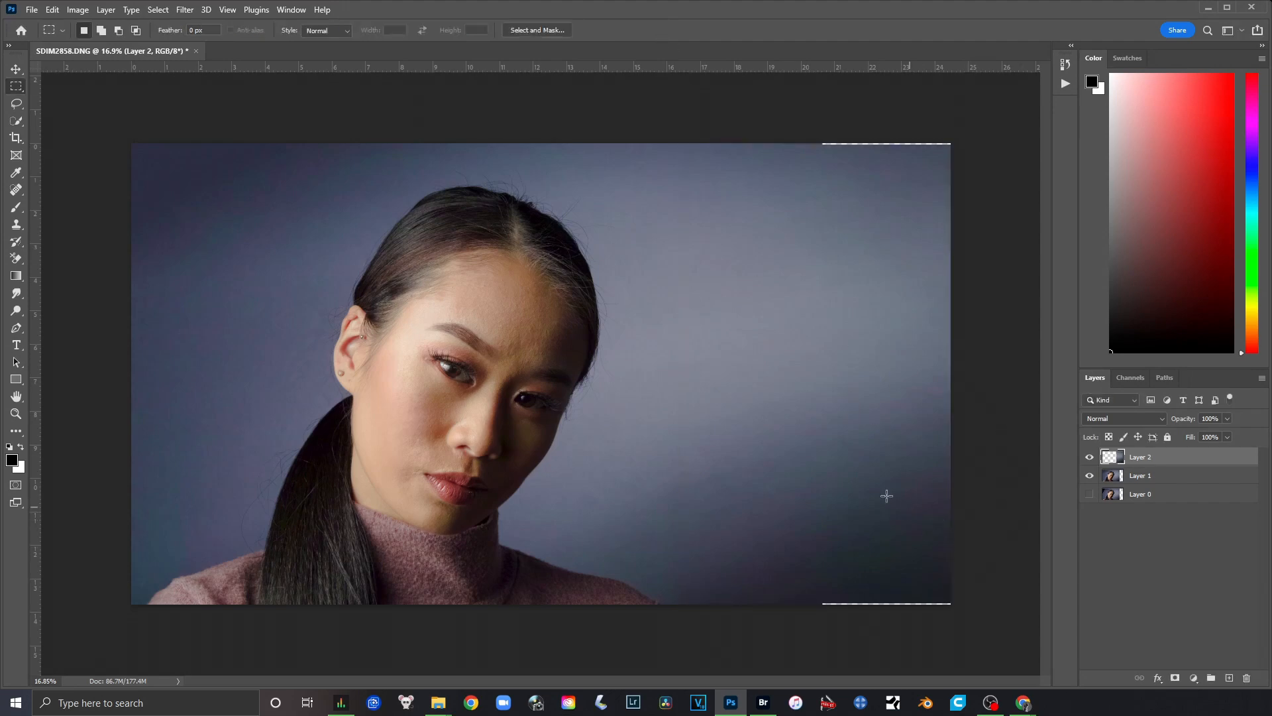
# Check the upper and lower edges of the stretched strip and undo its transform.
pyautogui.scroll(1, 869, 483)
pyautogui.scroll(-2, 868, 483)
pyautogui.scroll(1, 871, 483)
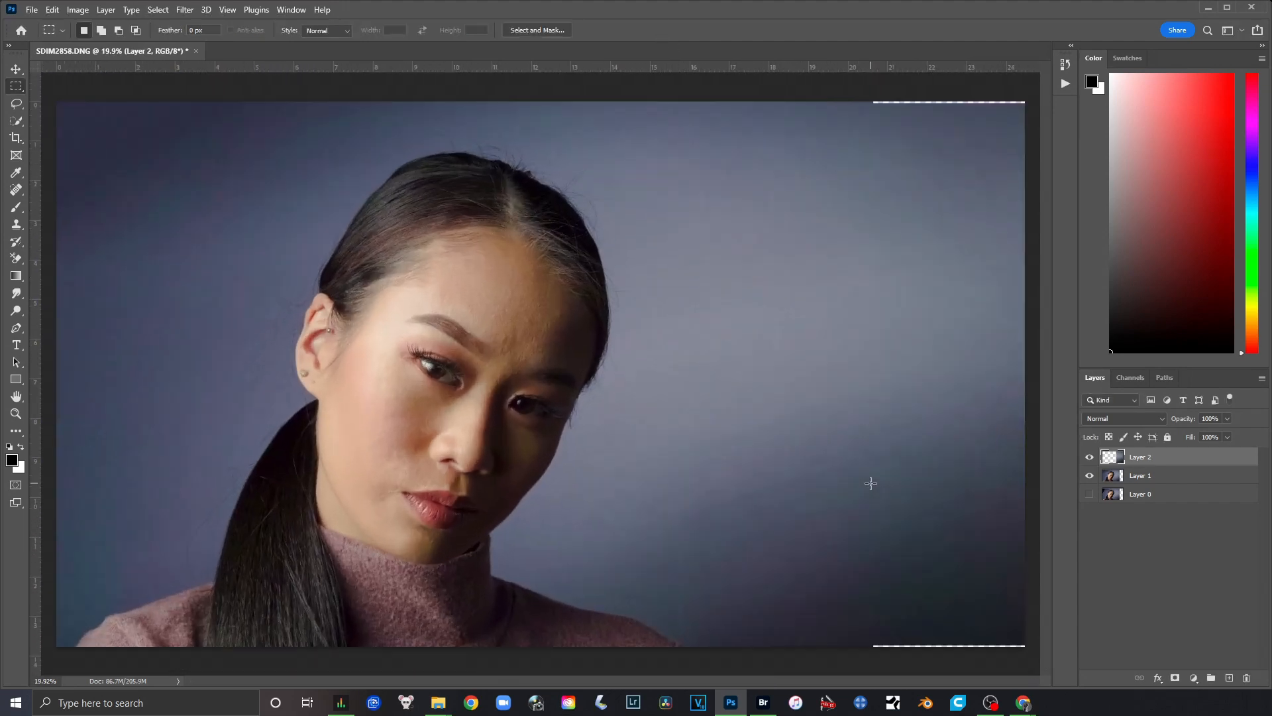
pyautogui.press('Delete')
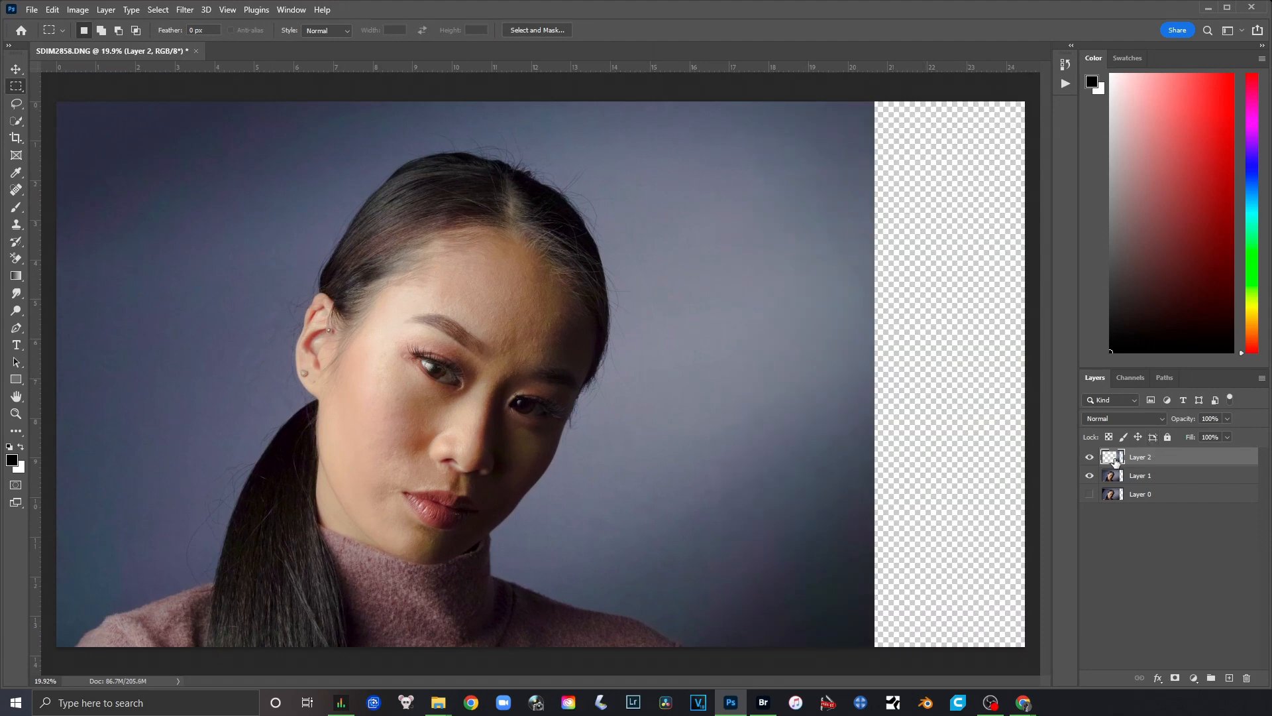
# Stretch the Layer 2 backdrop strip to 189.06% width at 100% height with Free Transform to fill the empty canvas.
pyautogui.hotkey('ctrl', 't')
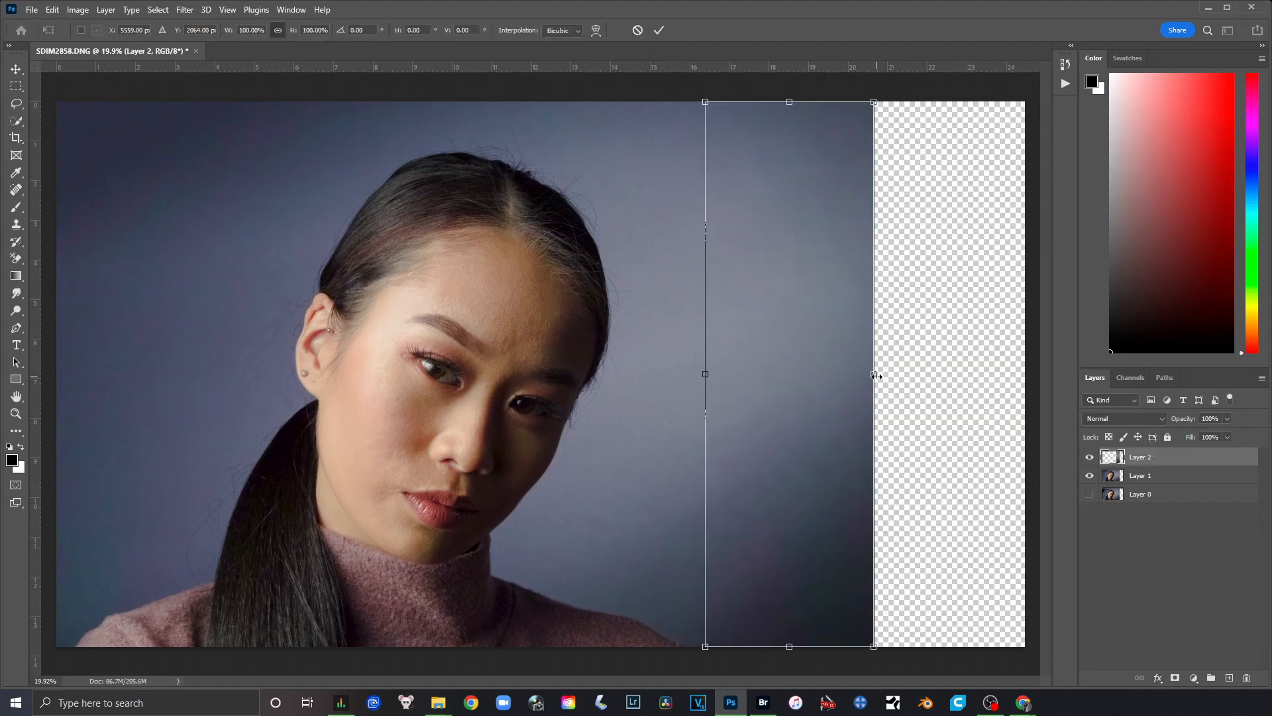
pyautogui.moveTo(875, 375); pyautogui.dragTo(1026, 374)
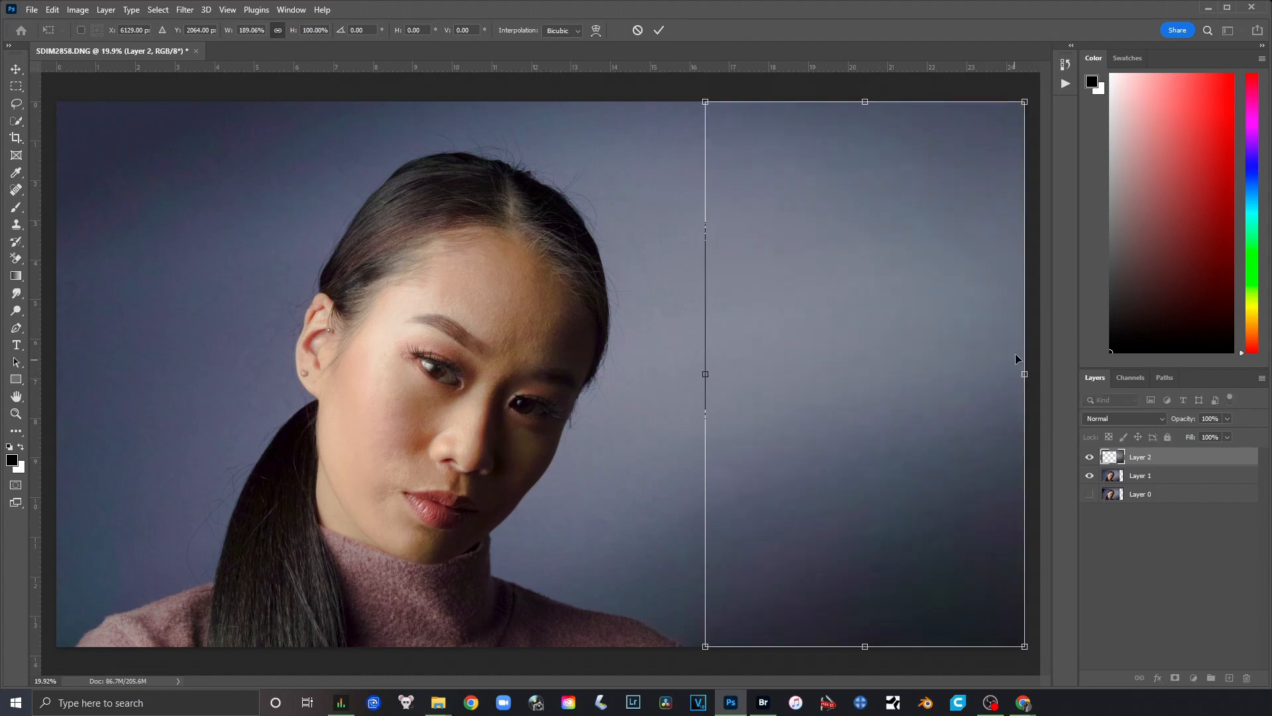
pyautogui.click(658, 30)
pyautogui.press('m')
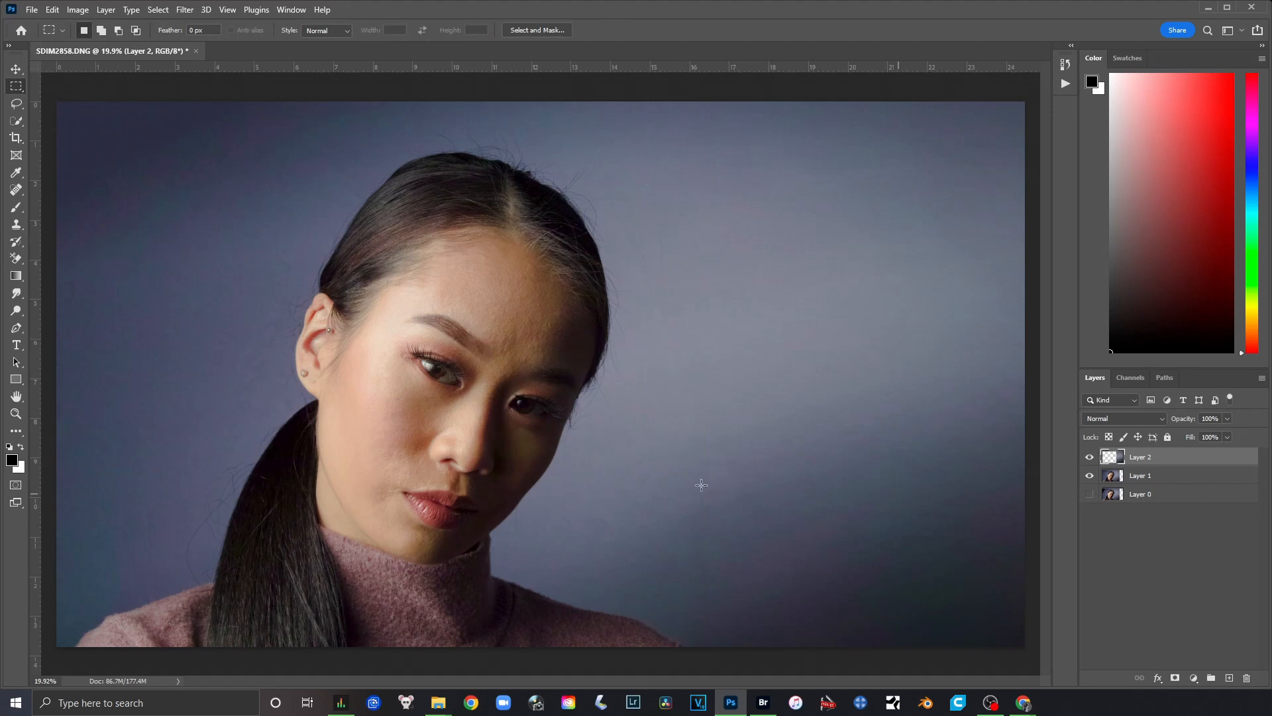
# Examine the extended backdrop at several zoom levels for seams and stretched texture.
pyautogui.scroll(2, 748, 491)
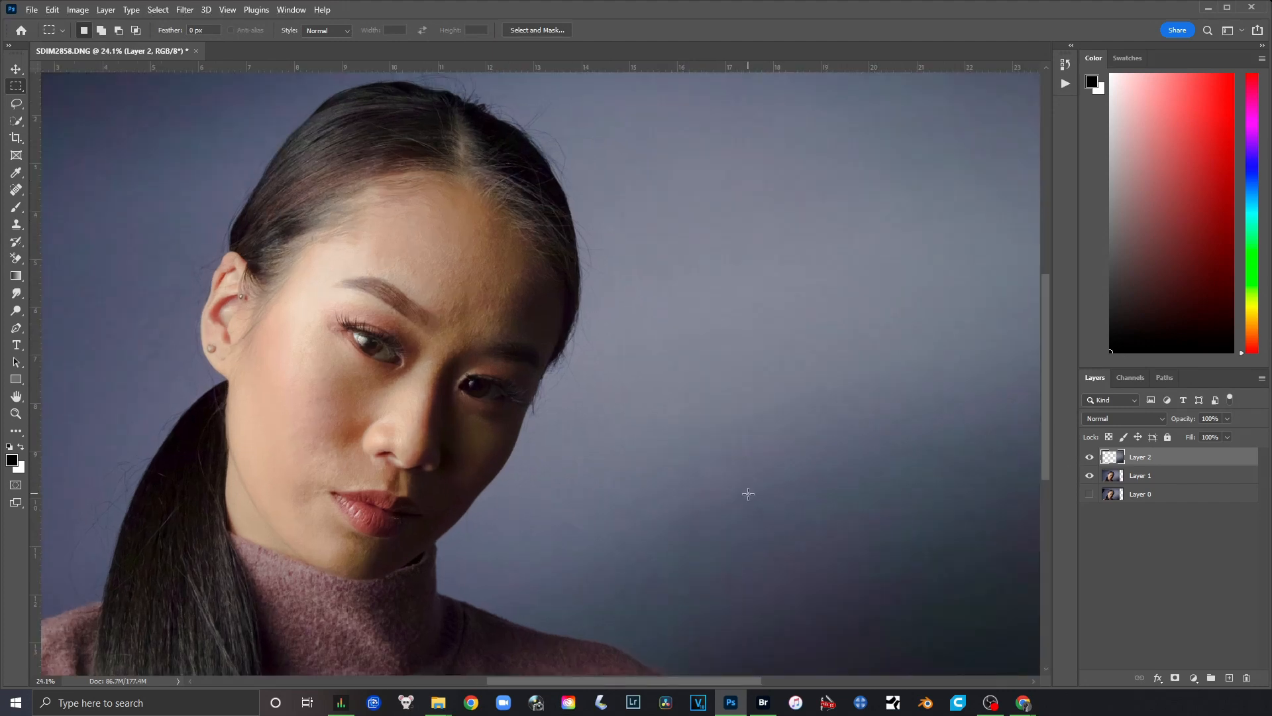
pyautogui.scroll(-5, 755, 493)
pyautogui.scroll(2, 756, 494)
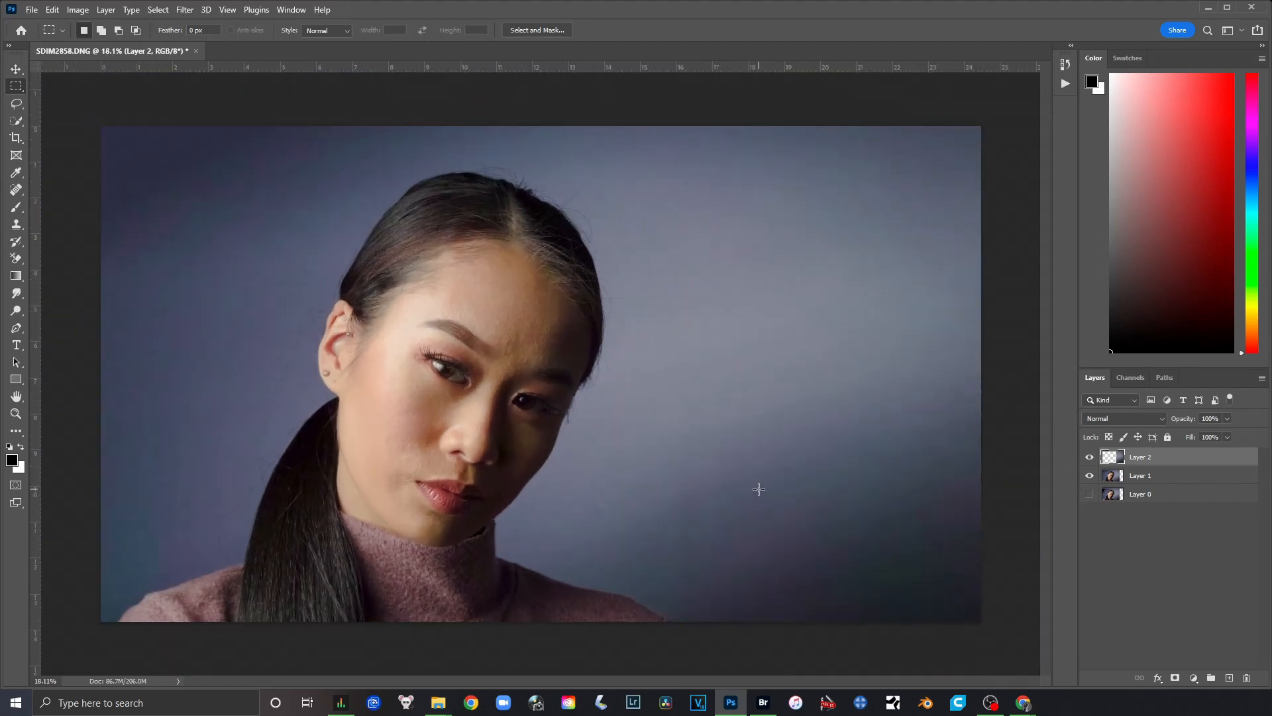
pyautogui.scroll(8, 797, 542)
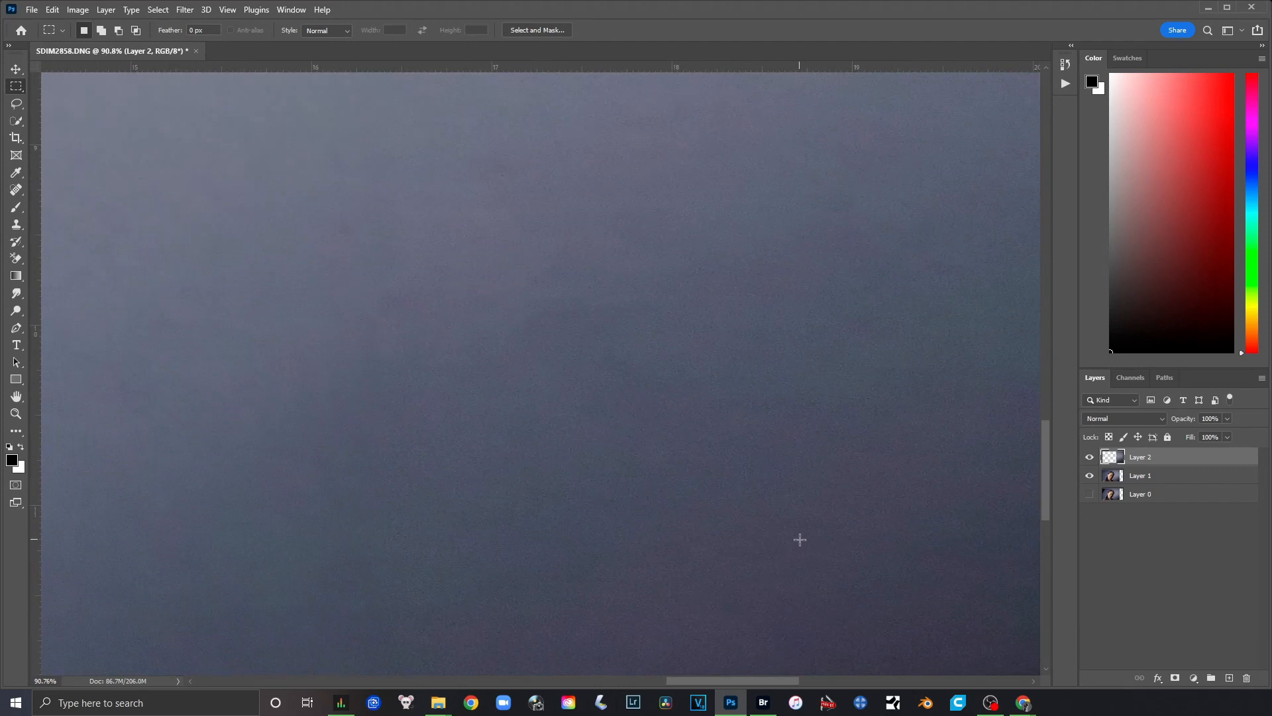
# Inspect the join between the original backdrop and the stretched strip up close and in the full image, comparing their grain.
pyautogui.scroll(1, 799, 539)
pyautogui.scroll(-1, 801, 540)
pyautogui.moveTo(388, 528); pyautogui.dragTo(698, 471)
pyautogui.scroll(8, 561, 468)
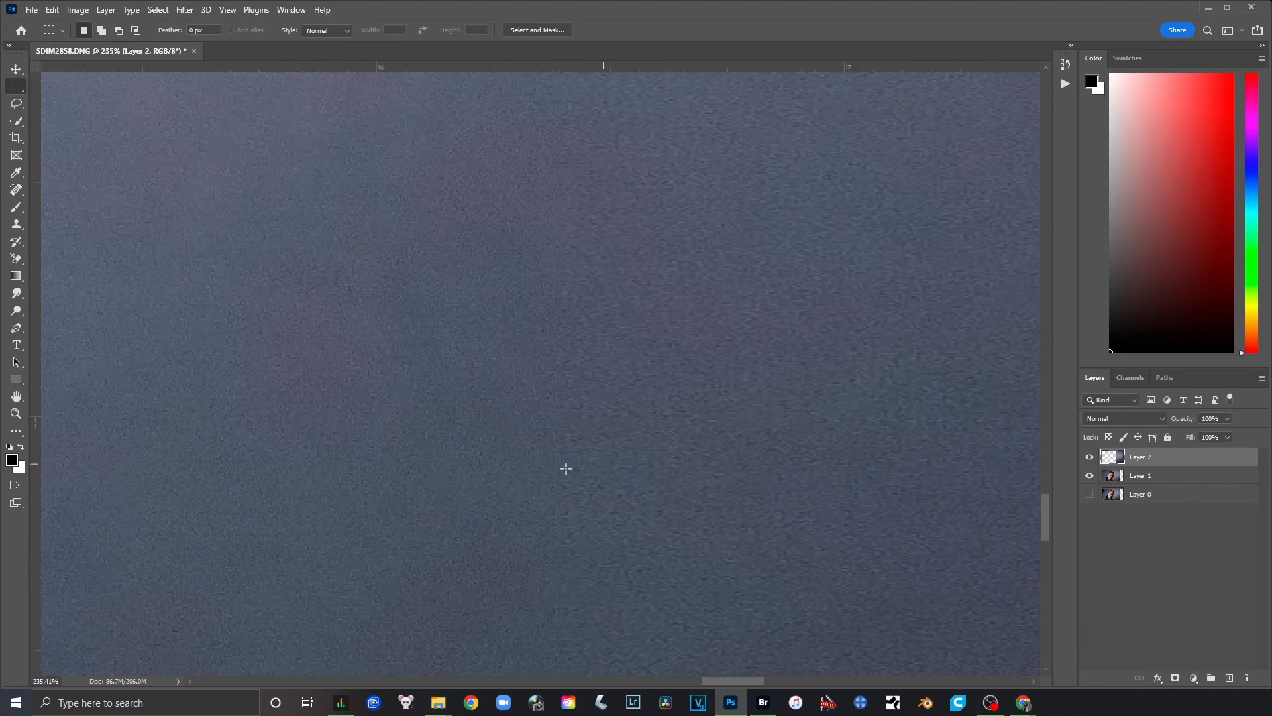
pyautogui.scroll(-3, 563, 468)
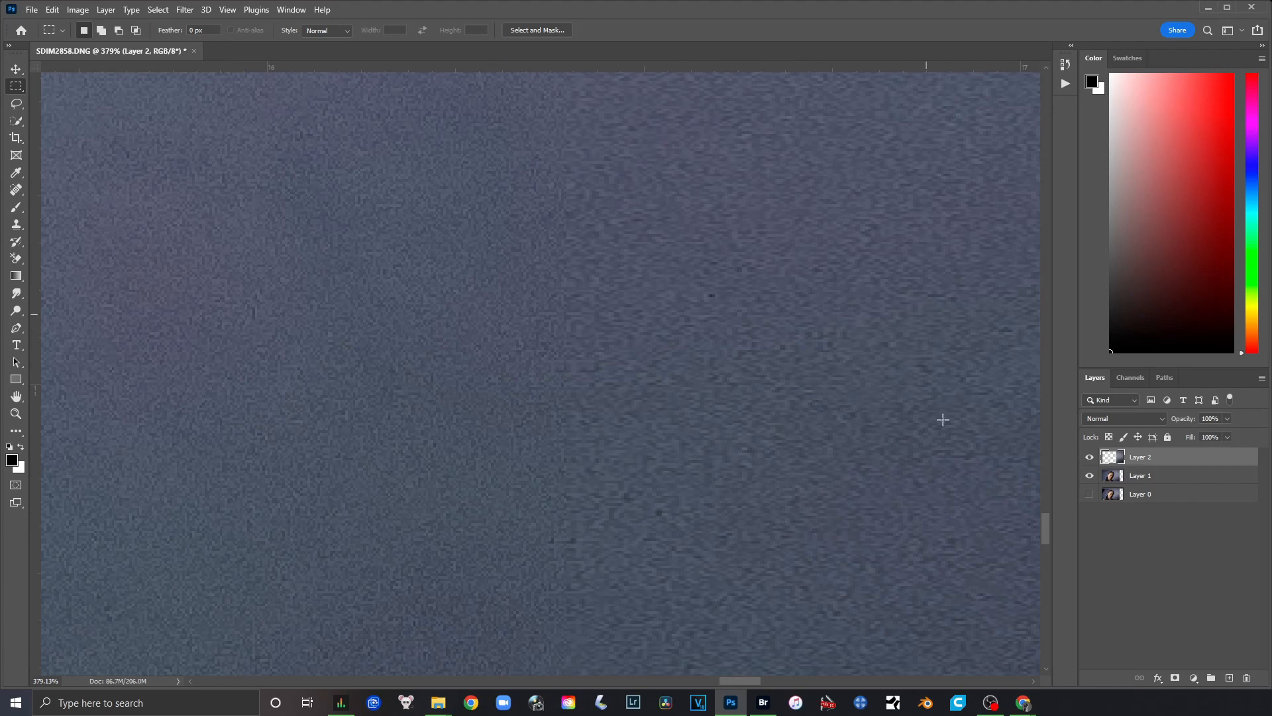
pyautogui.scroll(-1, 792, 469)
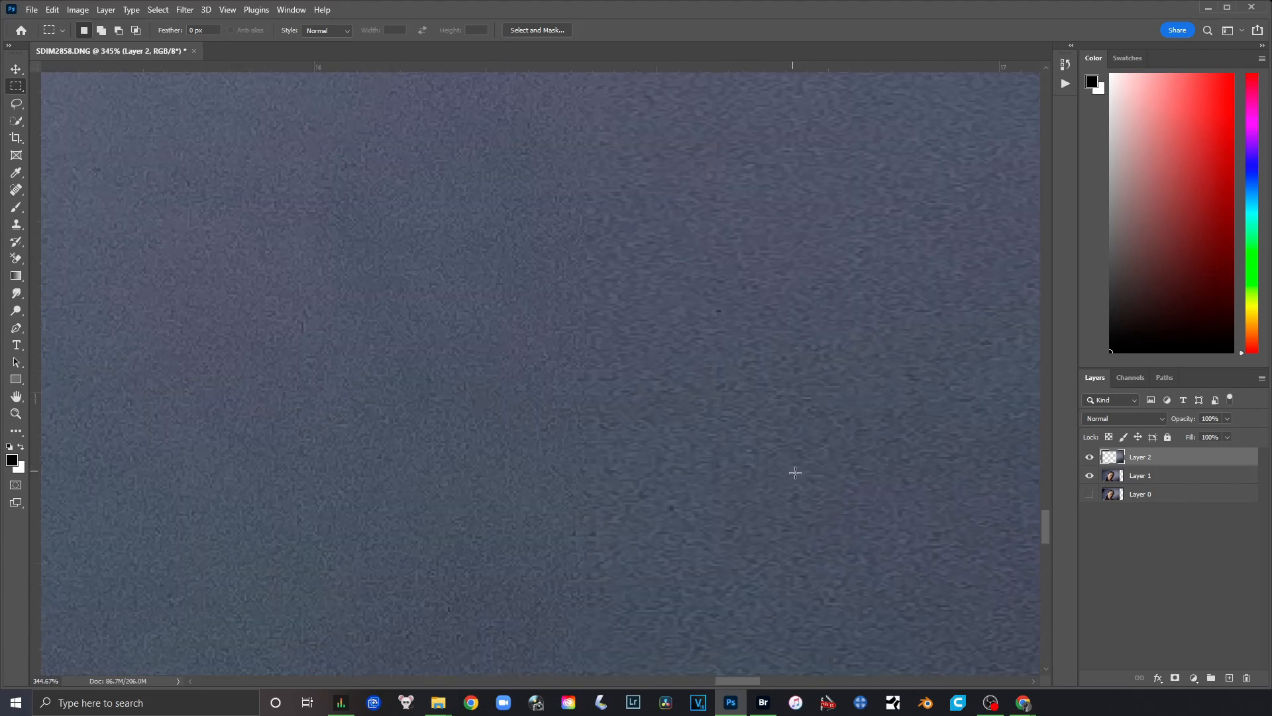
pyautogui.scroll(-6, 795, 473)
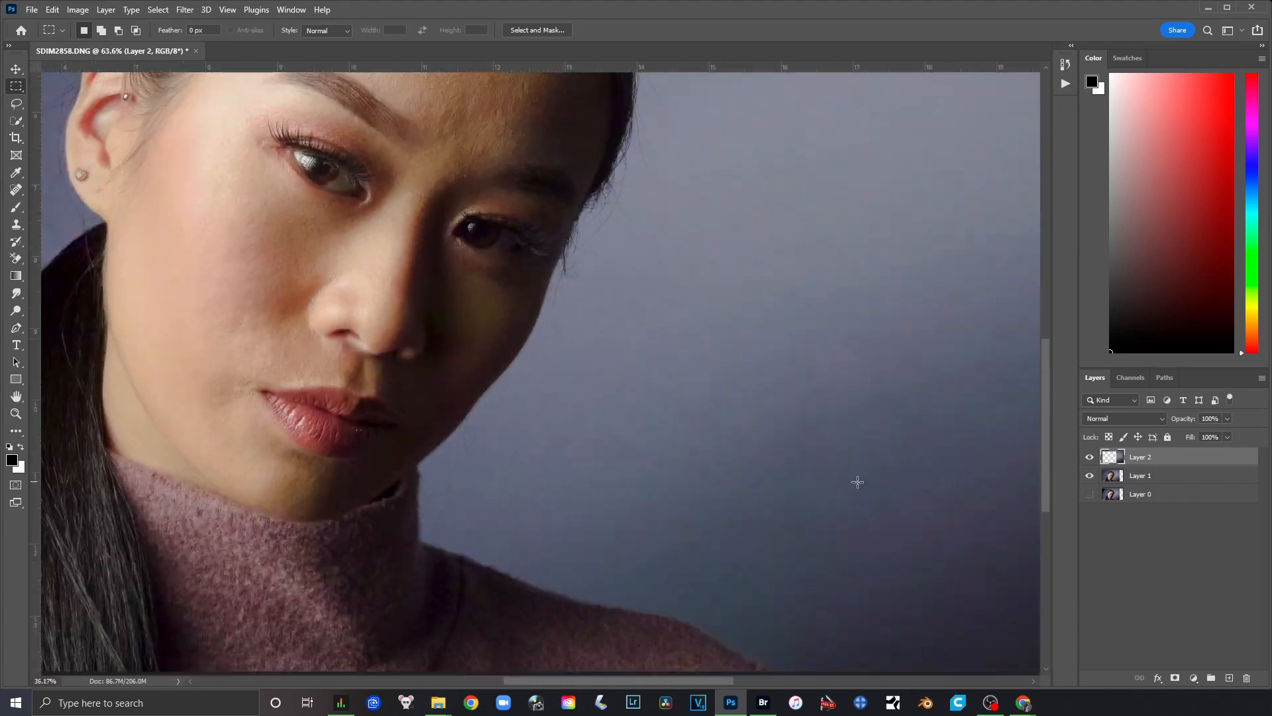
pyautogui.scroll(-3, 857, 481)
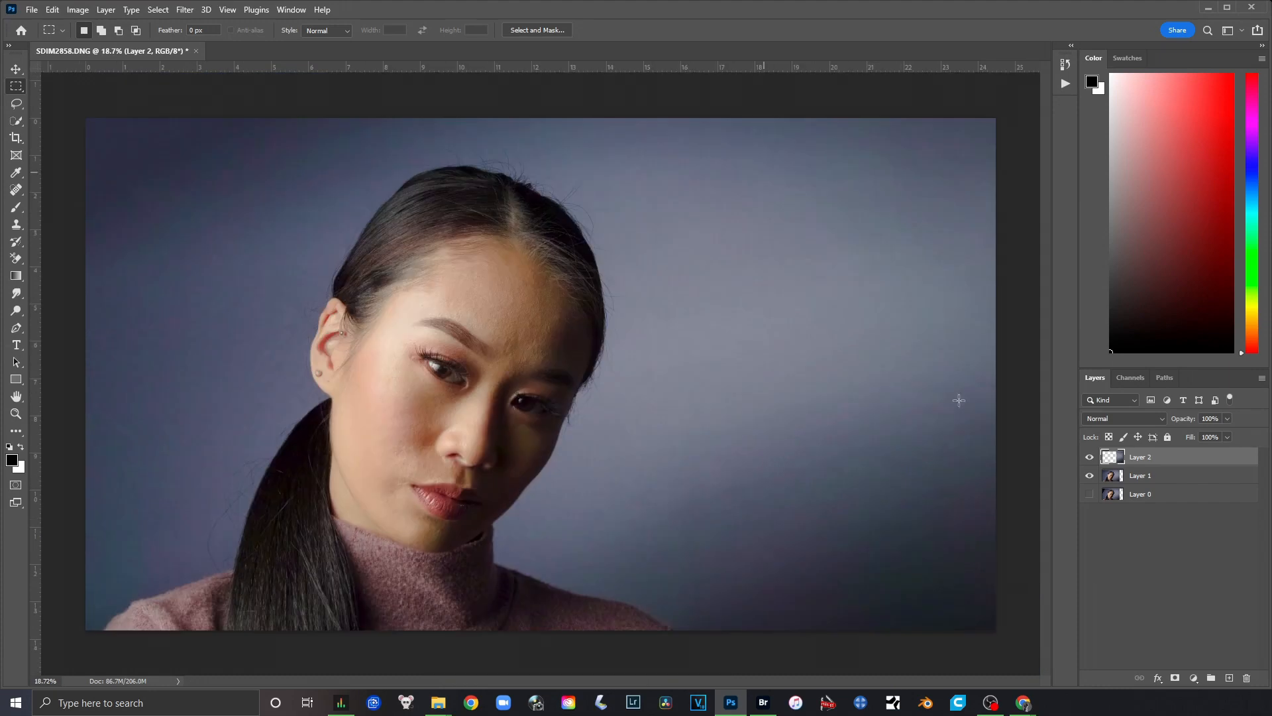
pyautogui.scroll(8, 838, 510)
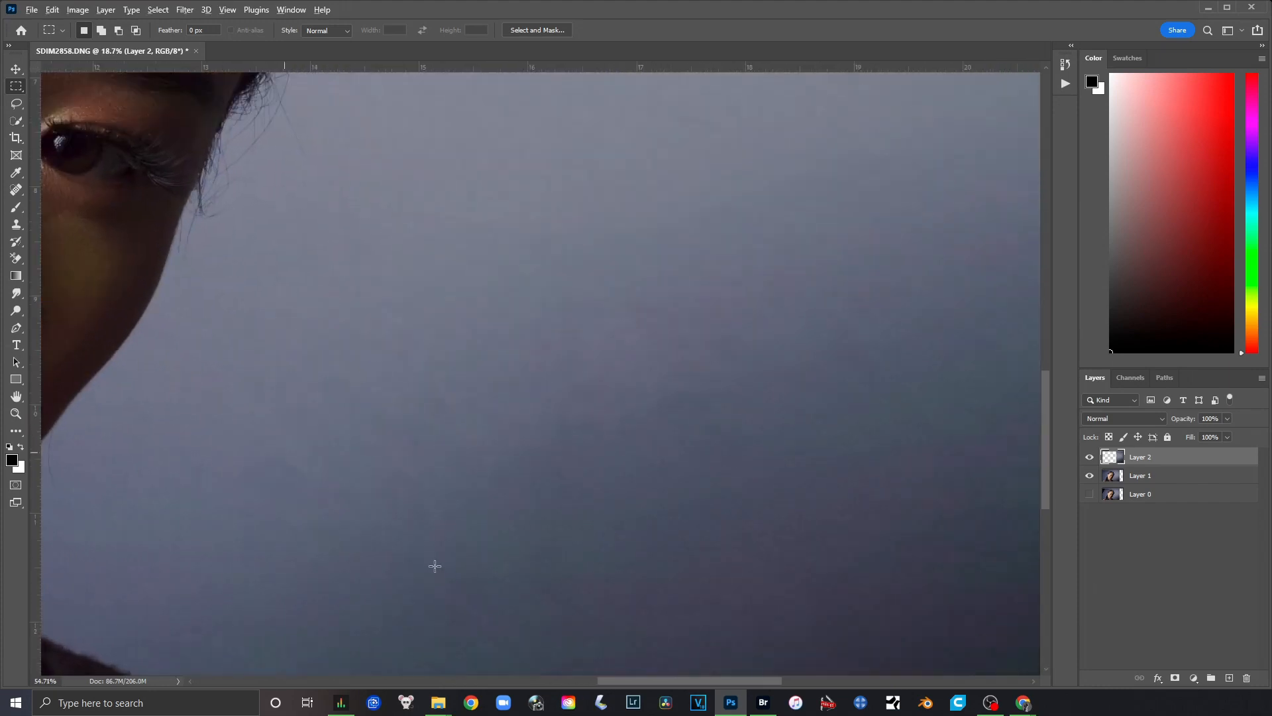
pyautogui.scroll(-2, 754, 529)
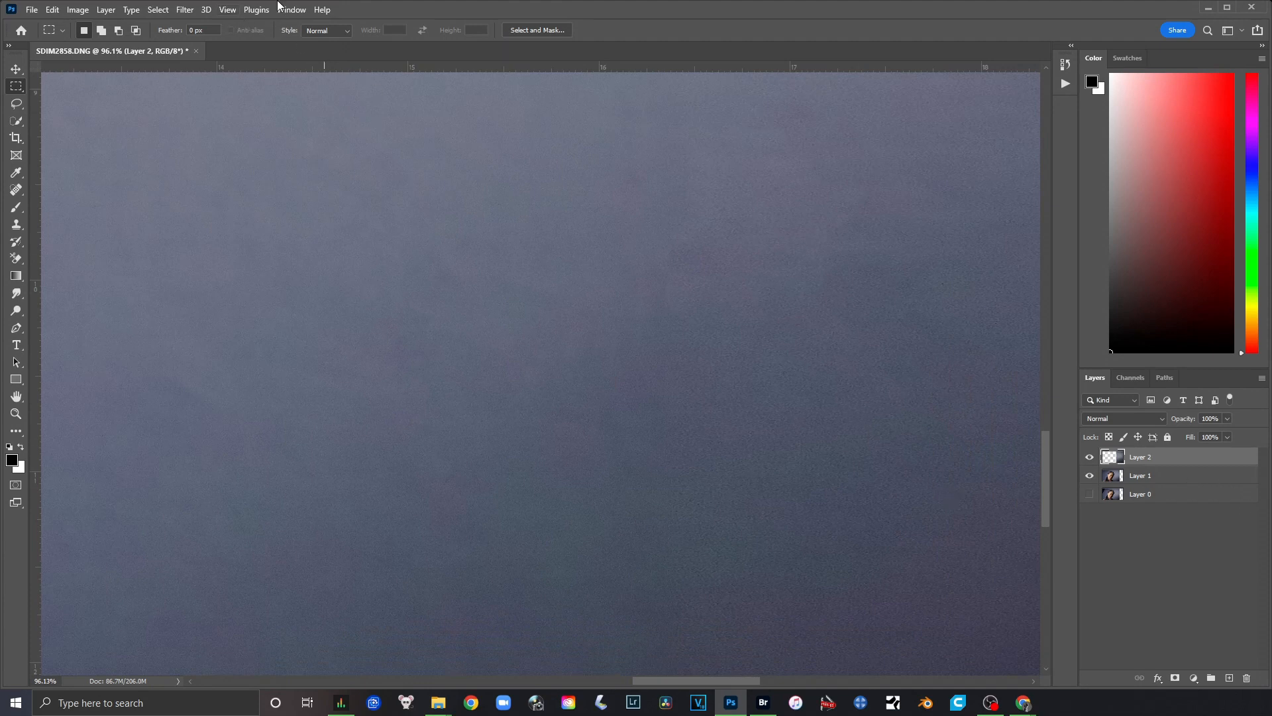
# Start a Blur Gallery Field Blur on Layer 2 and set its blur to 10 px.
pyautogui.click(185, 10)
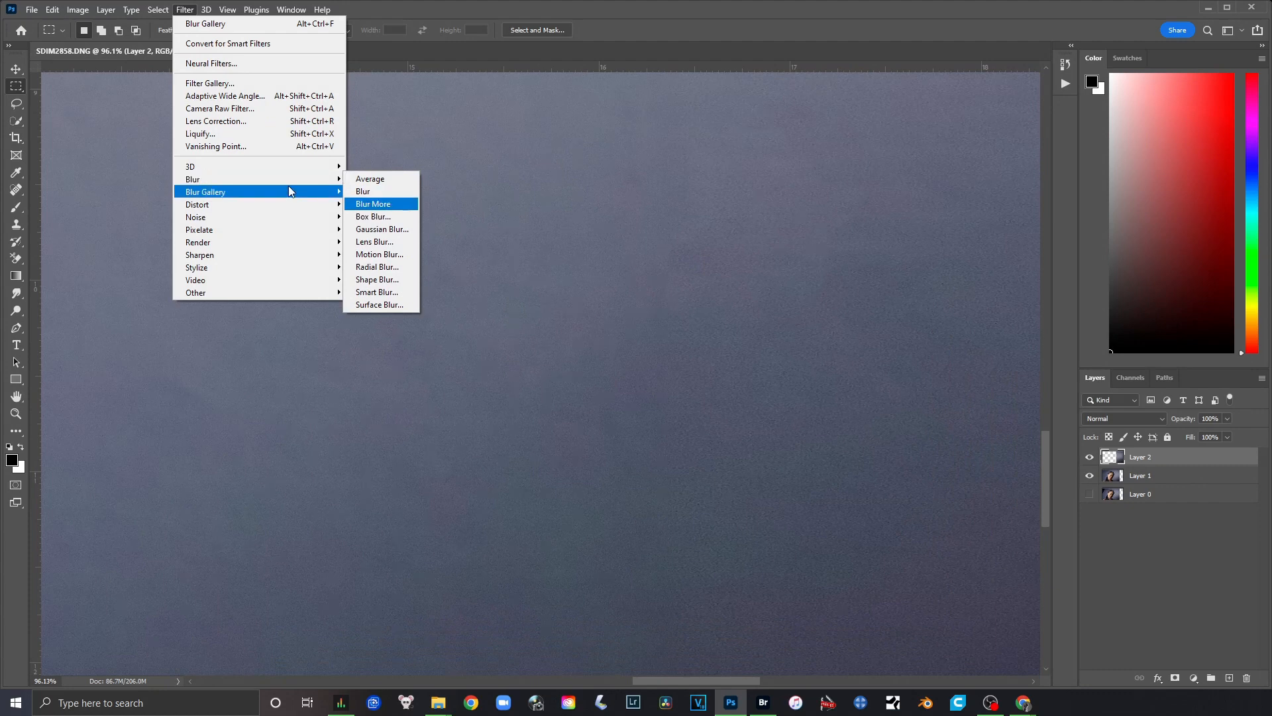
pyautogui.moveTo(289, 195)
pyautogui.click(381, 191)
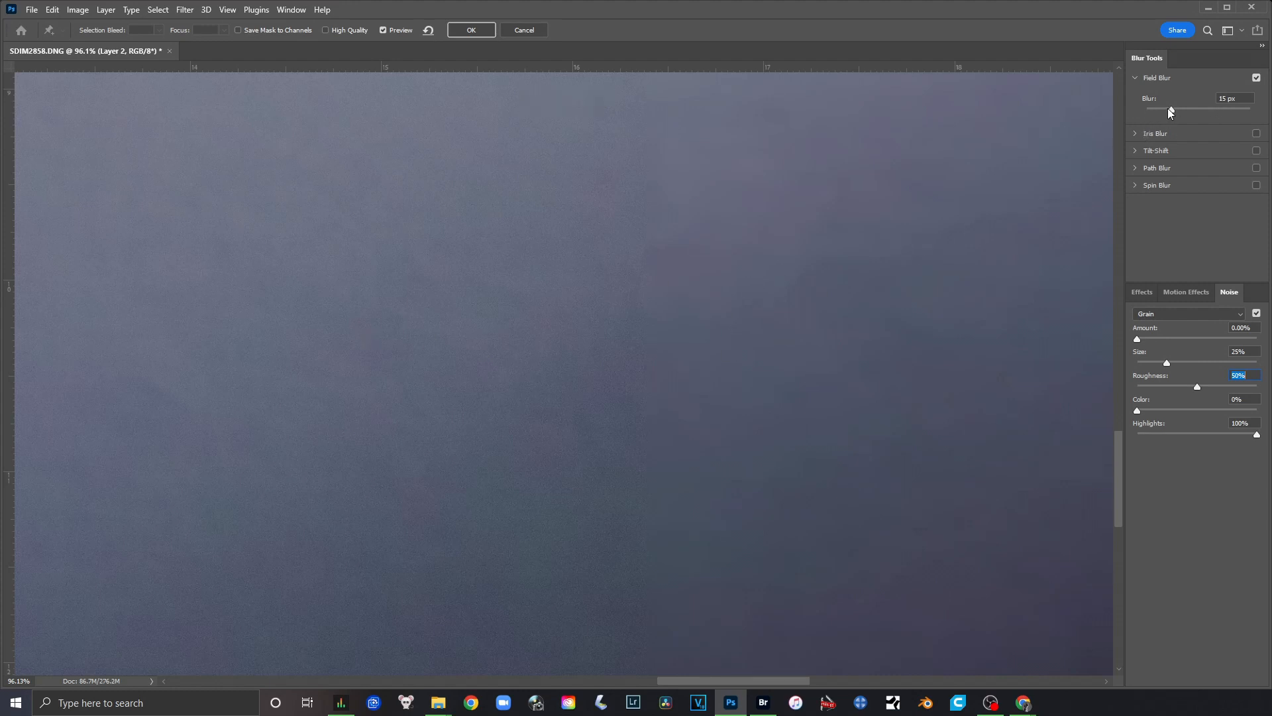
pyautogui.moveTo(1170, 109); pyautogui.dragTo(1167, 109)
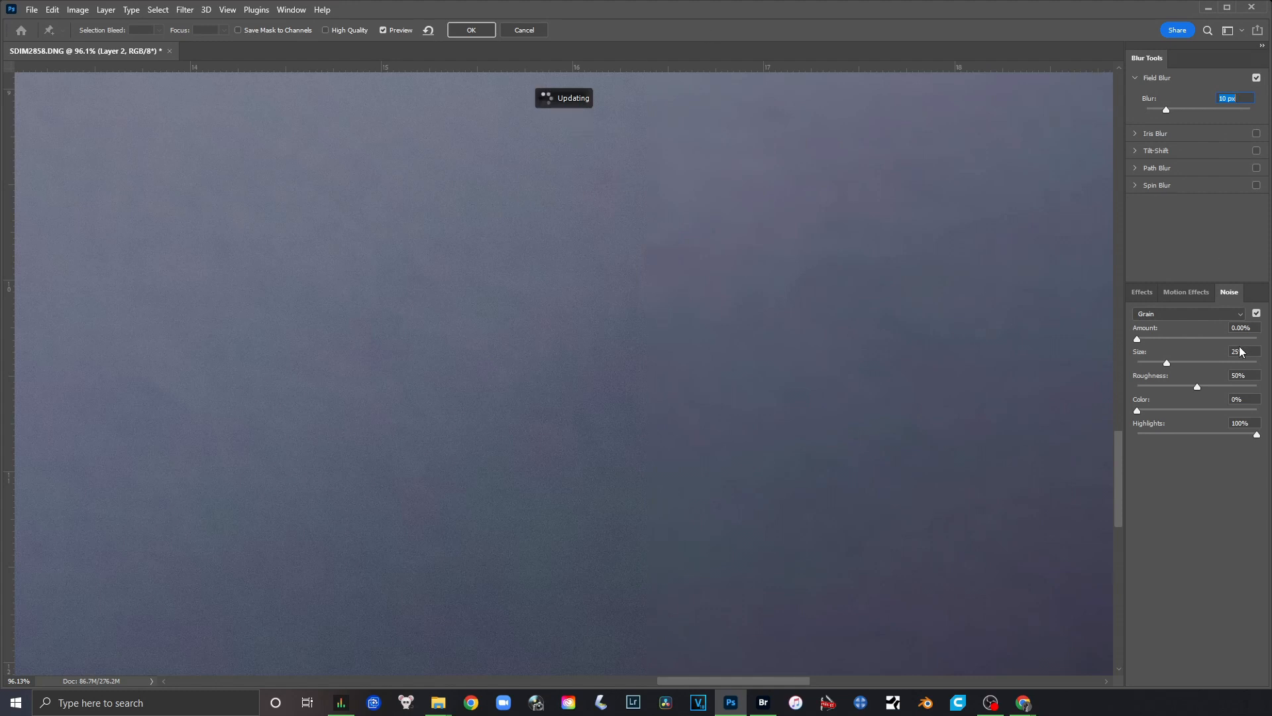
# Add Grain noise with amount 12.71%, size 7% and roughness 29% to the Field Blur and apply the filter.
pyautogui.click(1143, 293)
pyautogui.click(1198, 296)
pyautogui.click(1228, 293)
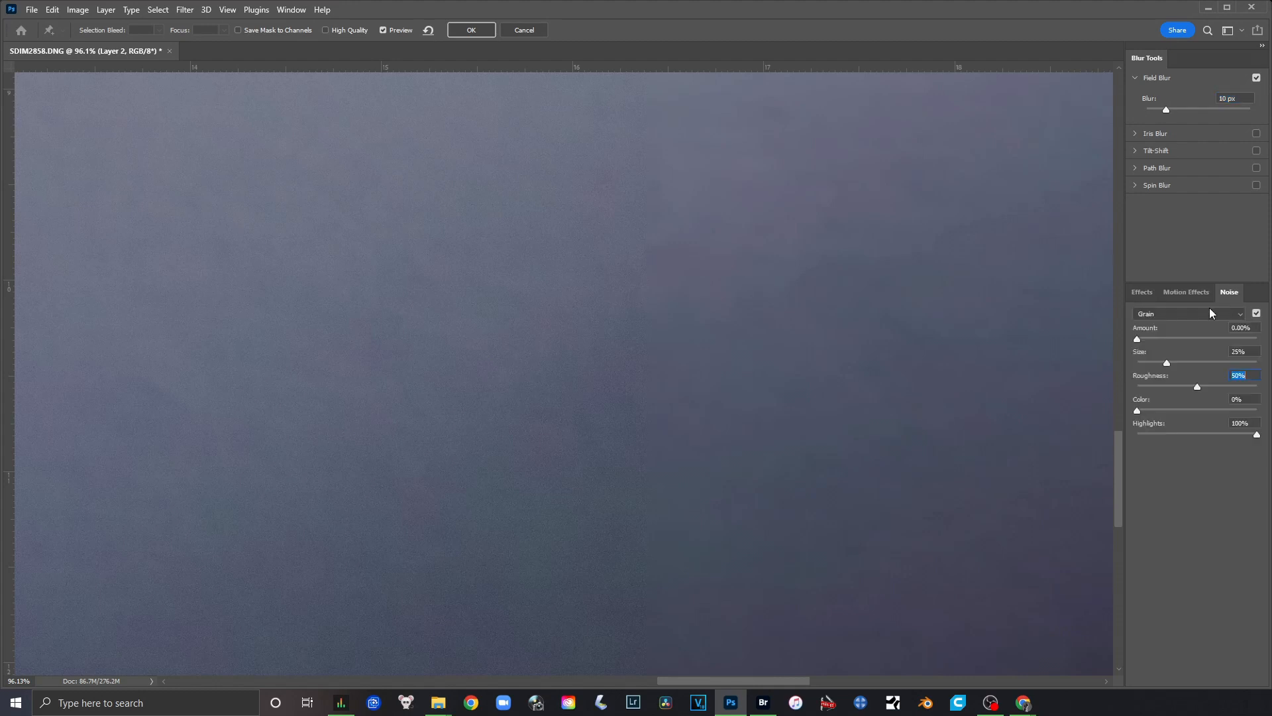
pyautogui.click(1206, 316)
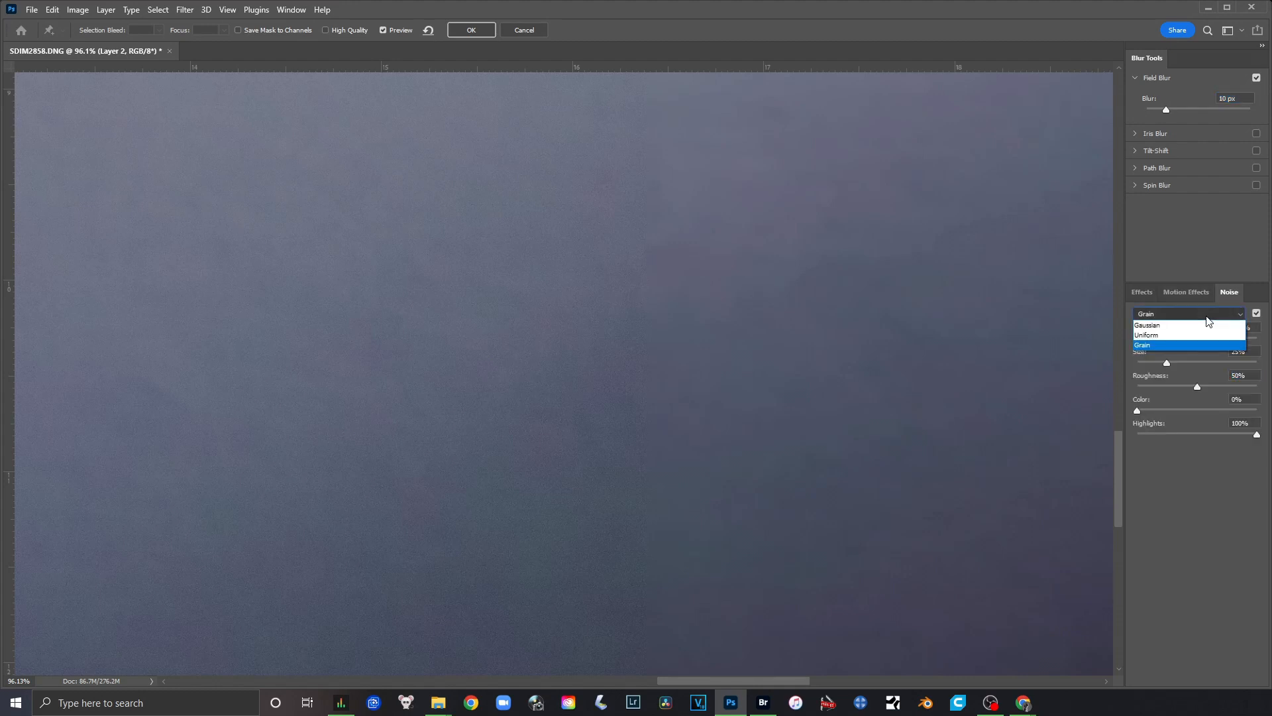
pyautogui.click(1154, 344)
pyautogui.moveTo(1137, 337); pyautogui.dragTo(1193, 385)
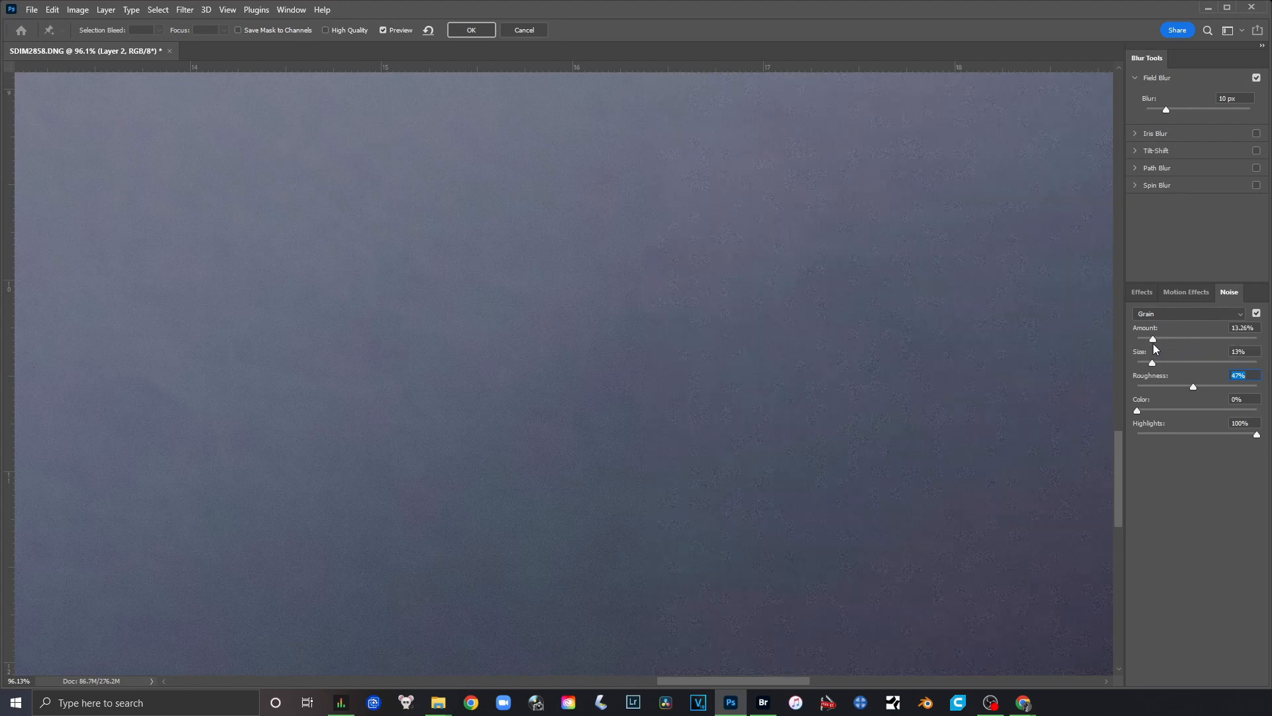
pyautogui.click(1151, 341)
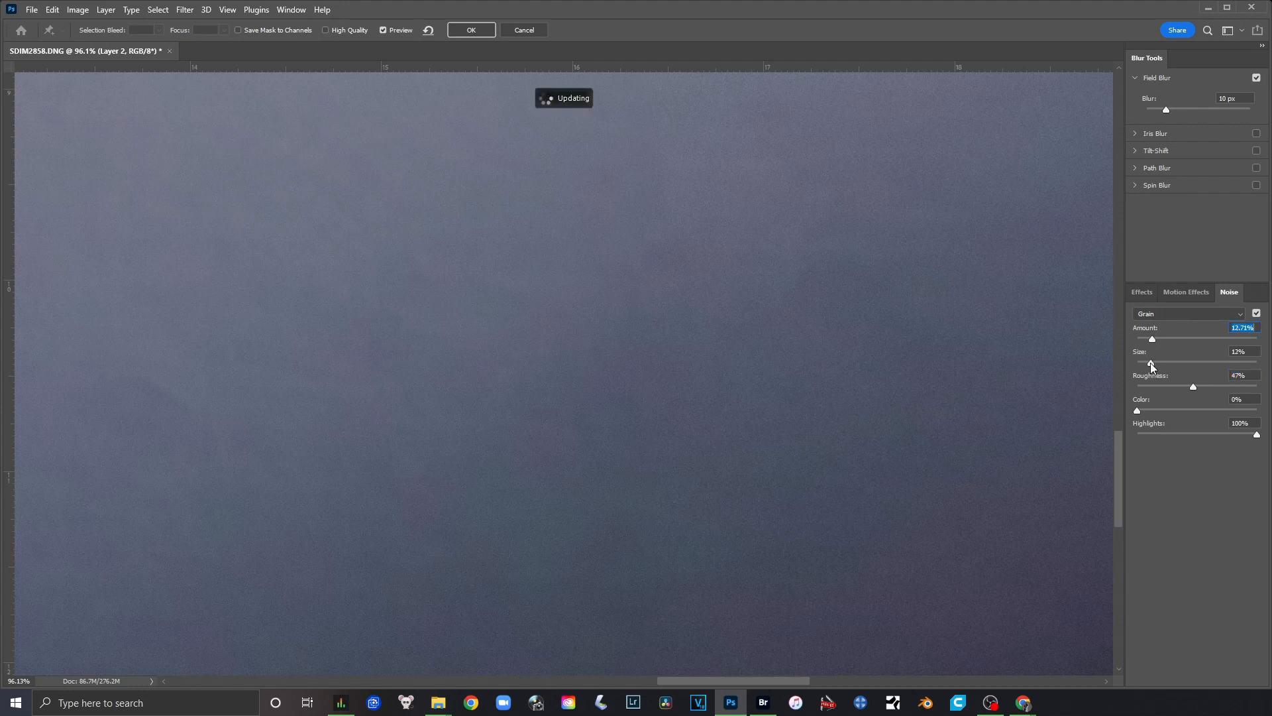
pyautogui.moveTo(1150, 363); pyautogui.dragTo(1145, 364)
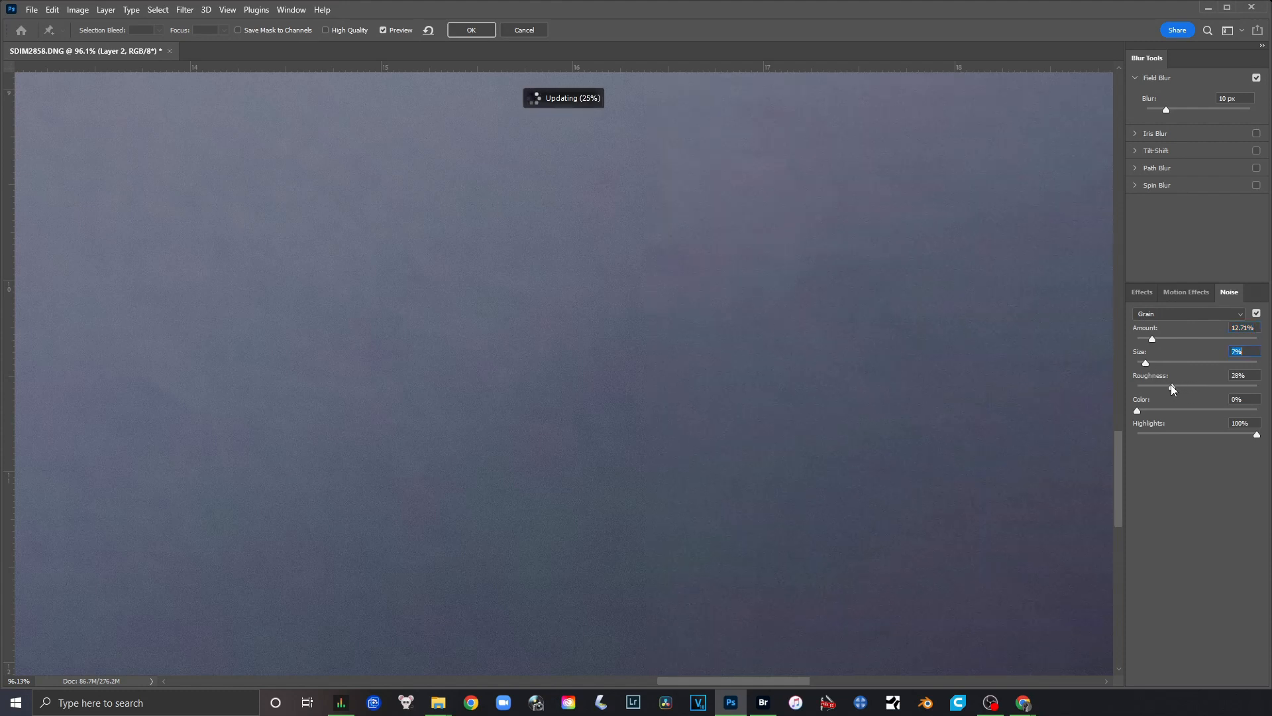
pyautogui.moveTo(1171, 385); pyautogui.dragTo(1171, 385)
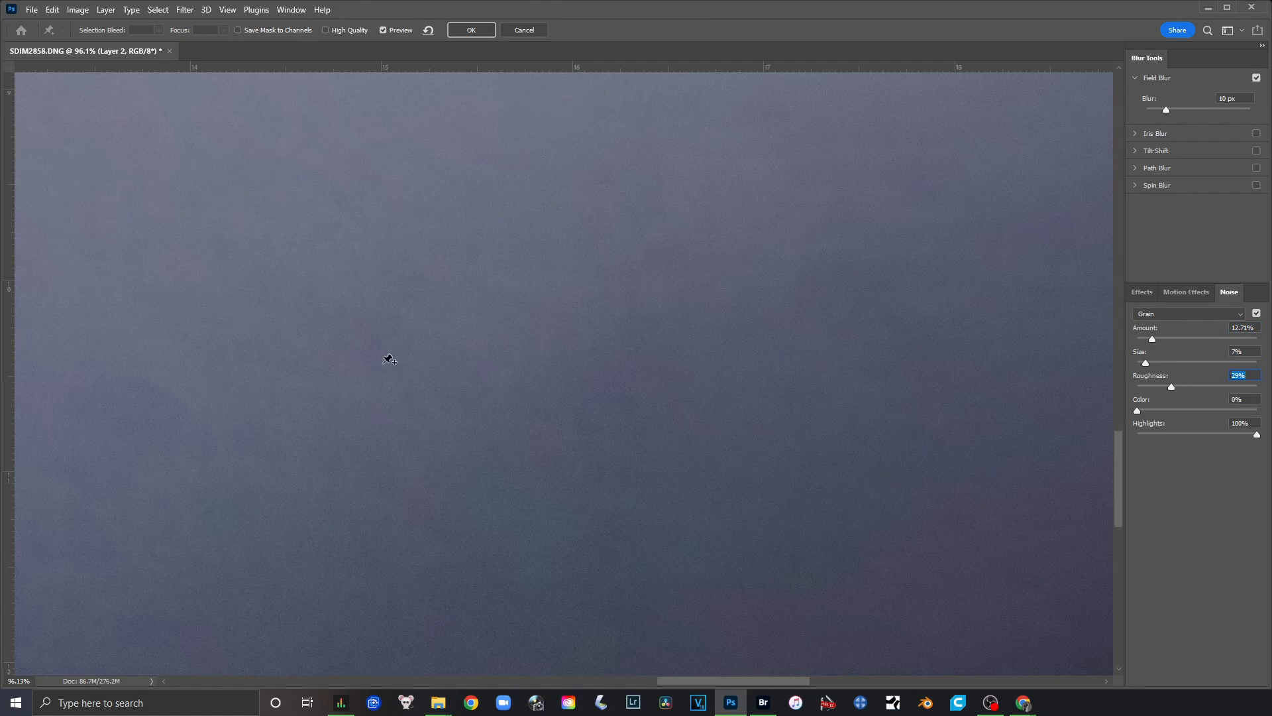
pyautogui.click(471, 23)
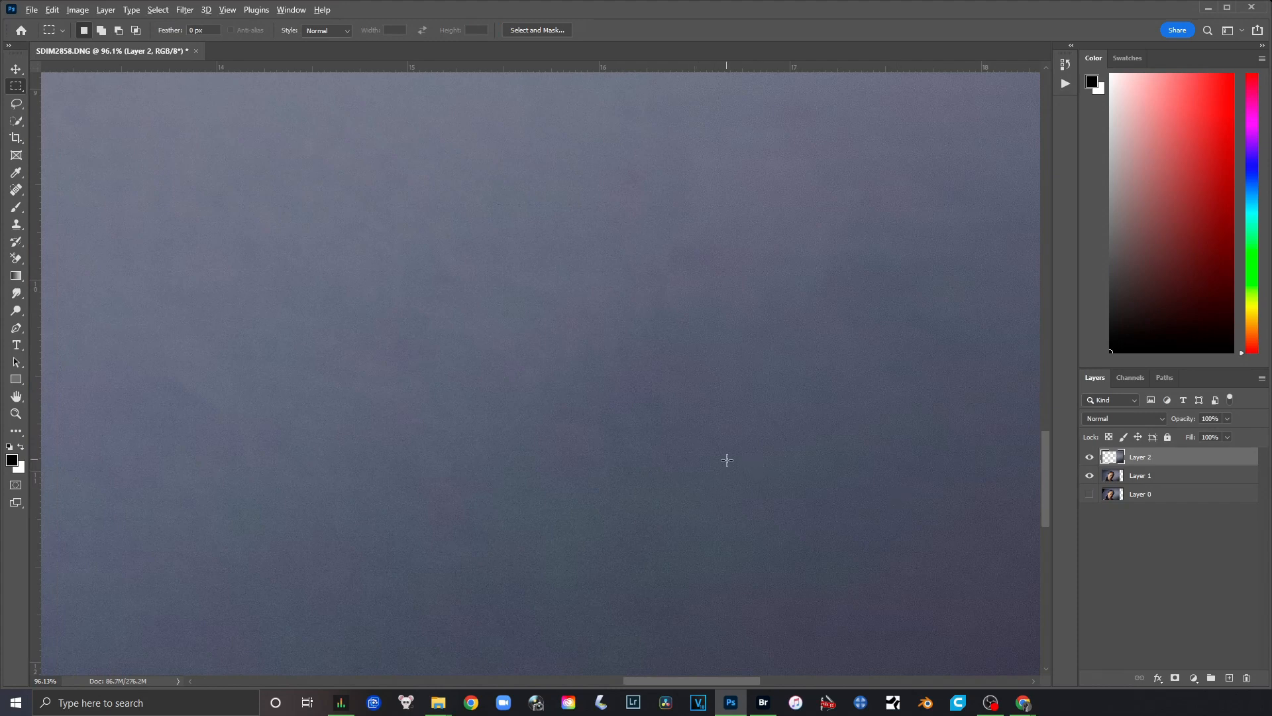
# Examine the blurred and grained strip against the original backdrop at high magnification and in the full image.
pyautogui.scroll(-4, 729, 464)
pyautogui.scroll(-3, 738, 488)
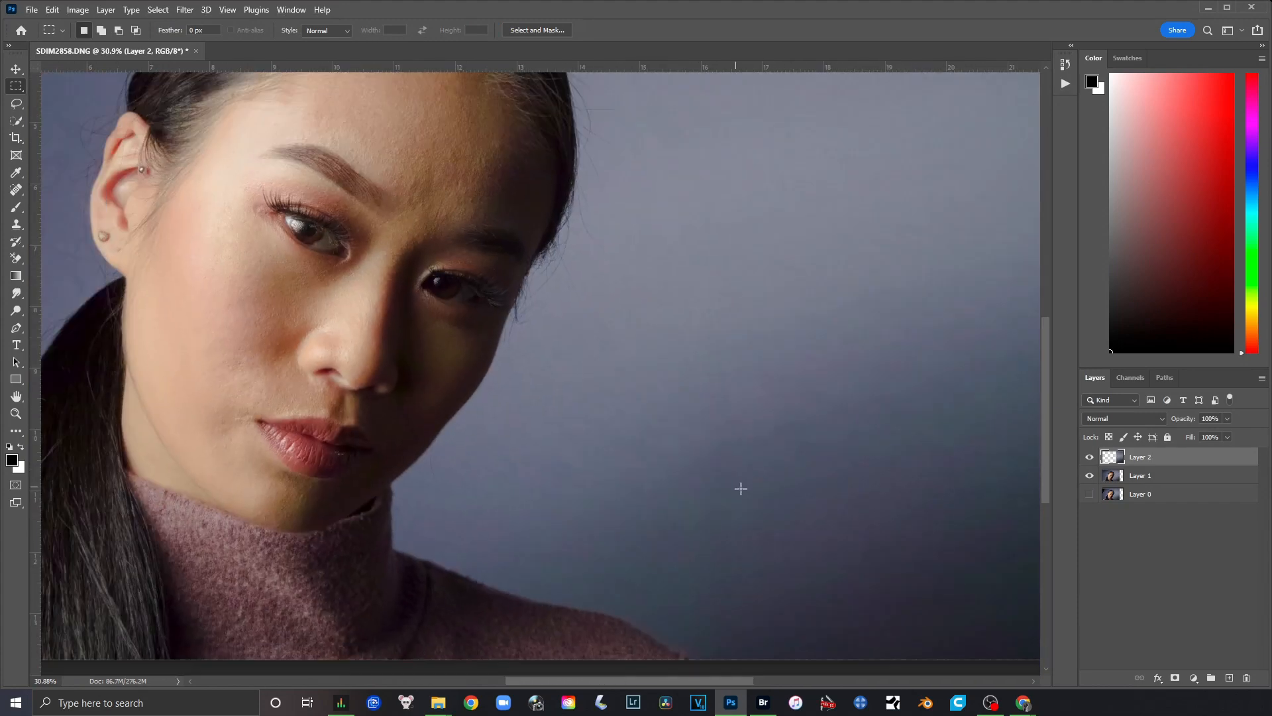
pyautogui.scroll(6, 755, 477)
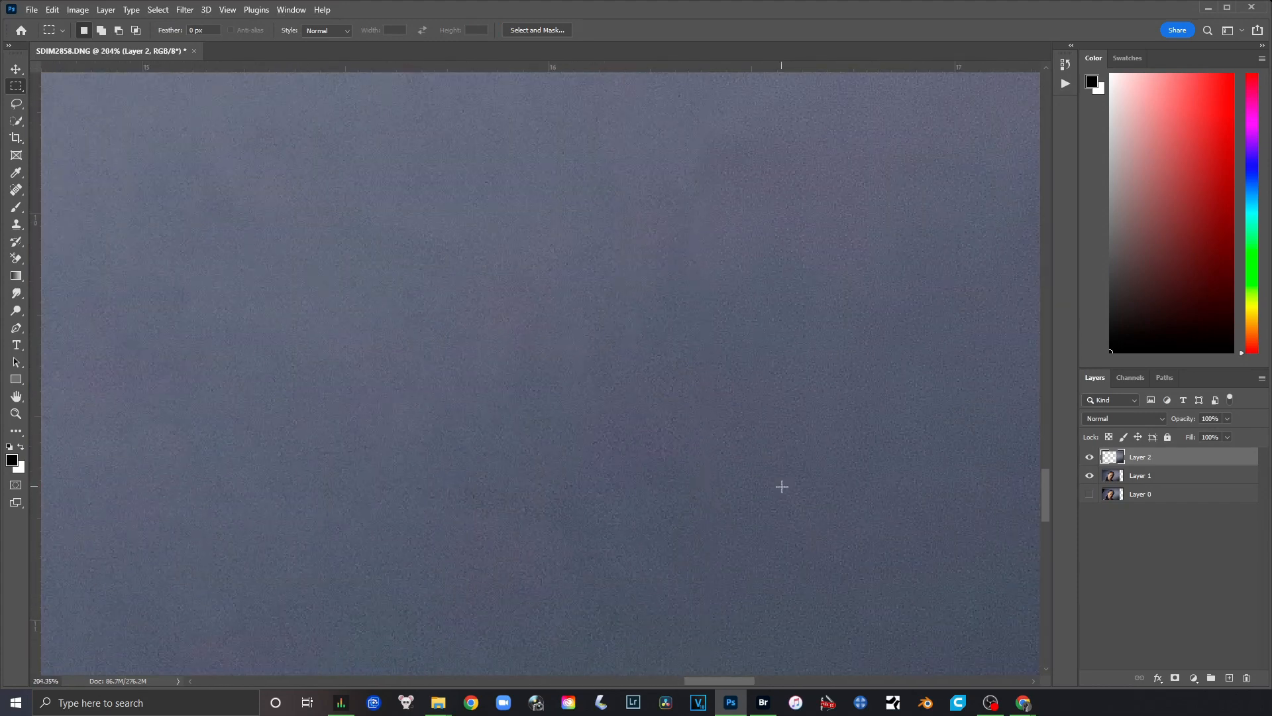
pyautogui.scroll(3, 701, 435)
pyautogui.moveTo(474, 348); pyautogui.dragTo(380, 395)
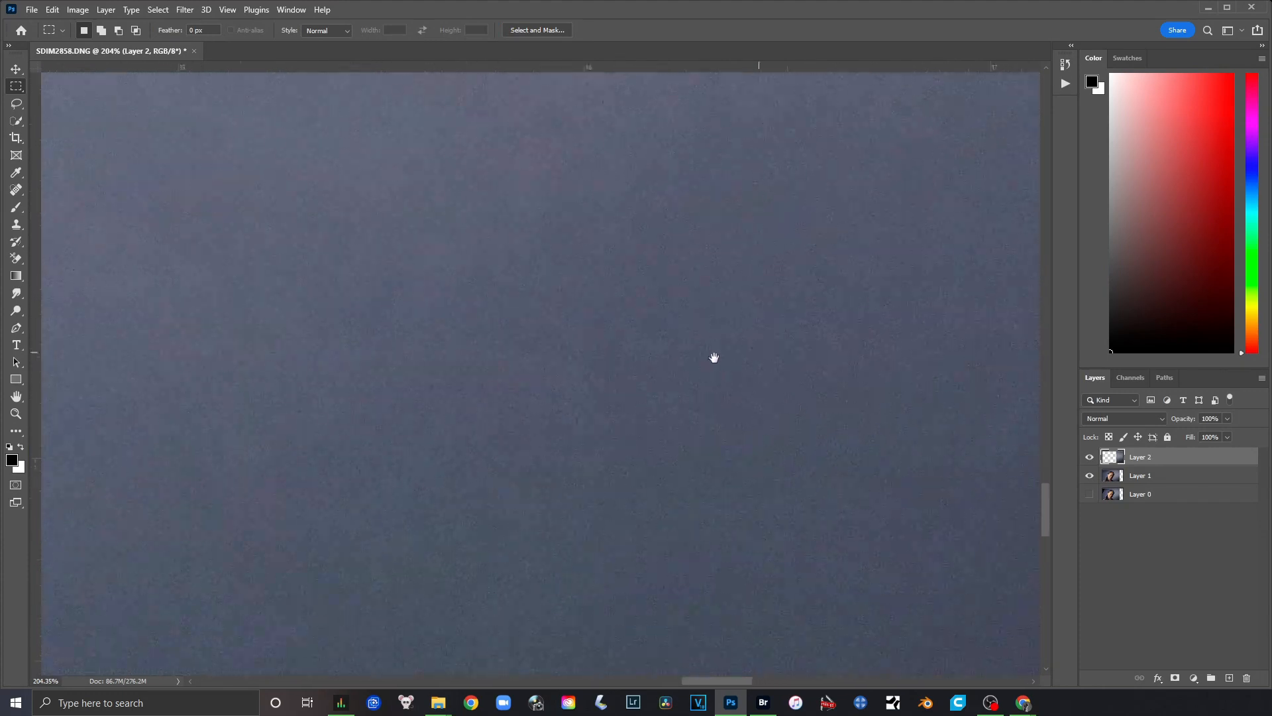
pyautogui.scroll(3, 766, 414)
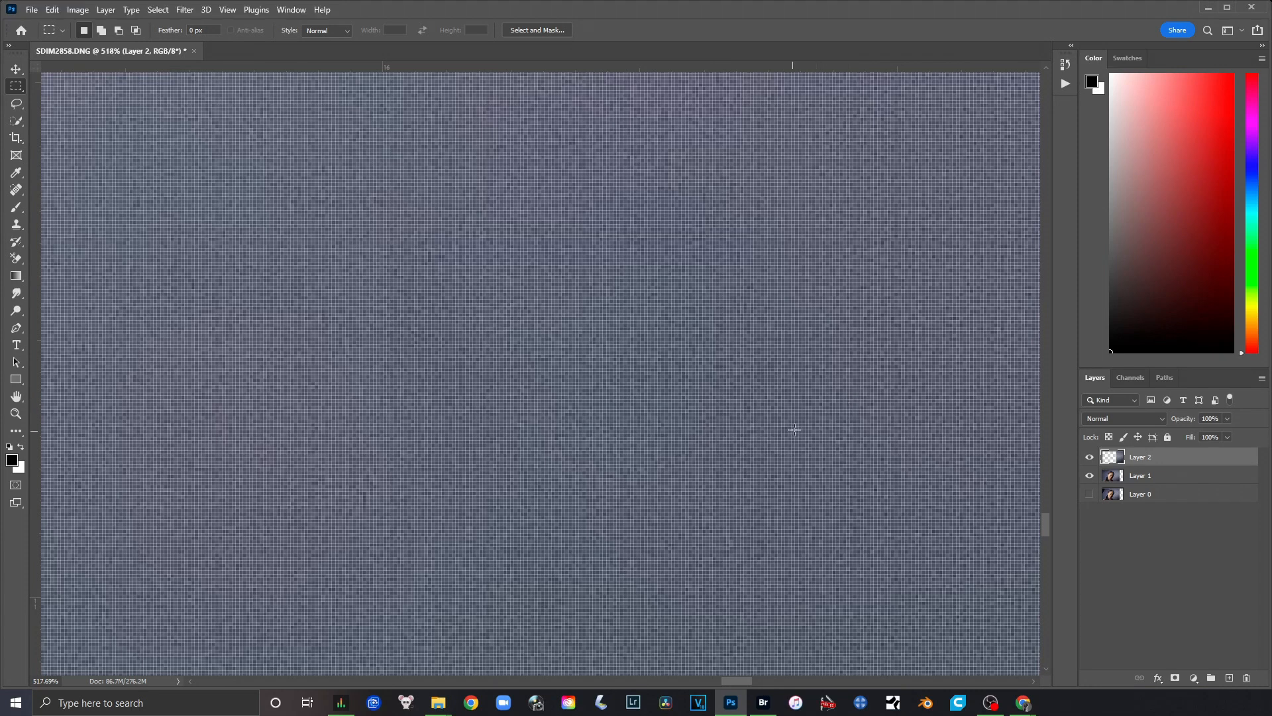
pyautogui.scroll(-1, 795, 426)
pyautogui.scroll(-5, 797, 428)
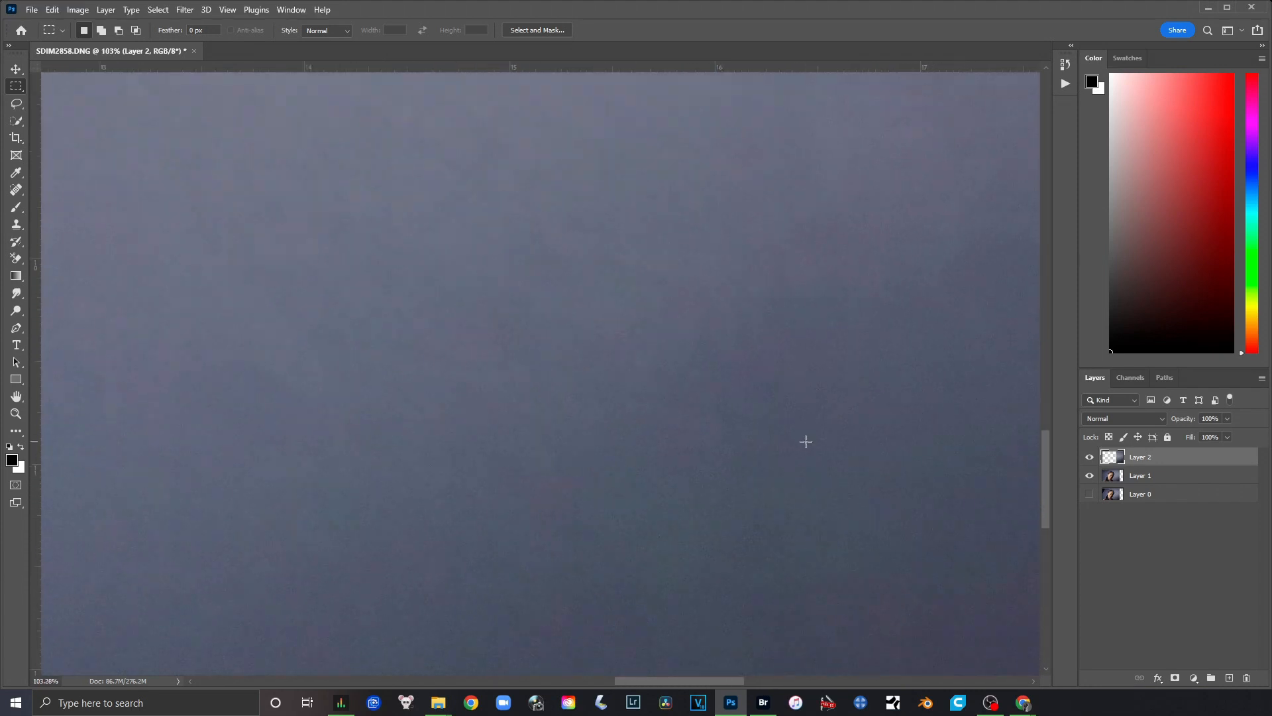
pyautogui.scroll(-3, 803, 441)
pyautogui.scroll(1, 799, 440)
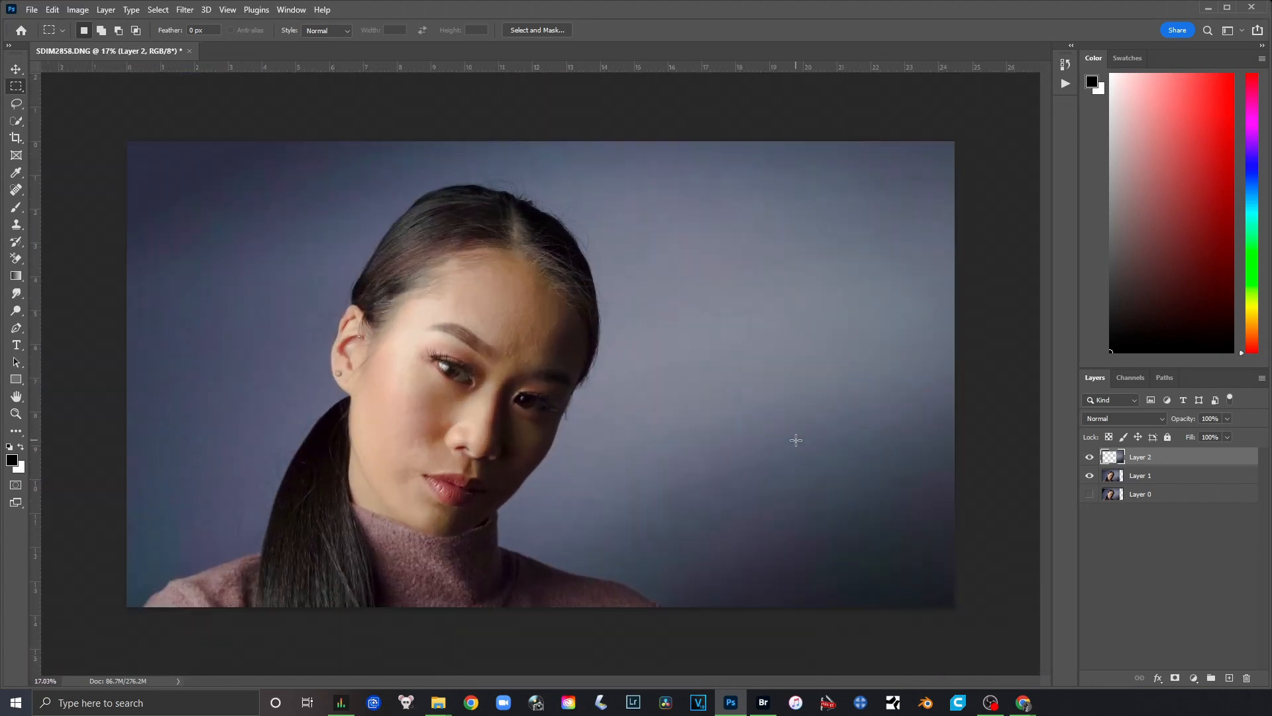
pyautogui.scroll(-1, 799, 440)
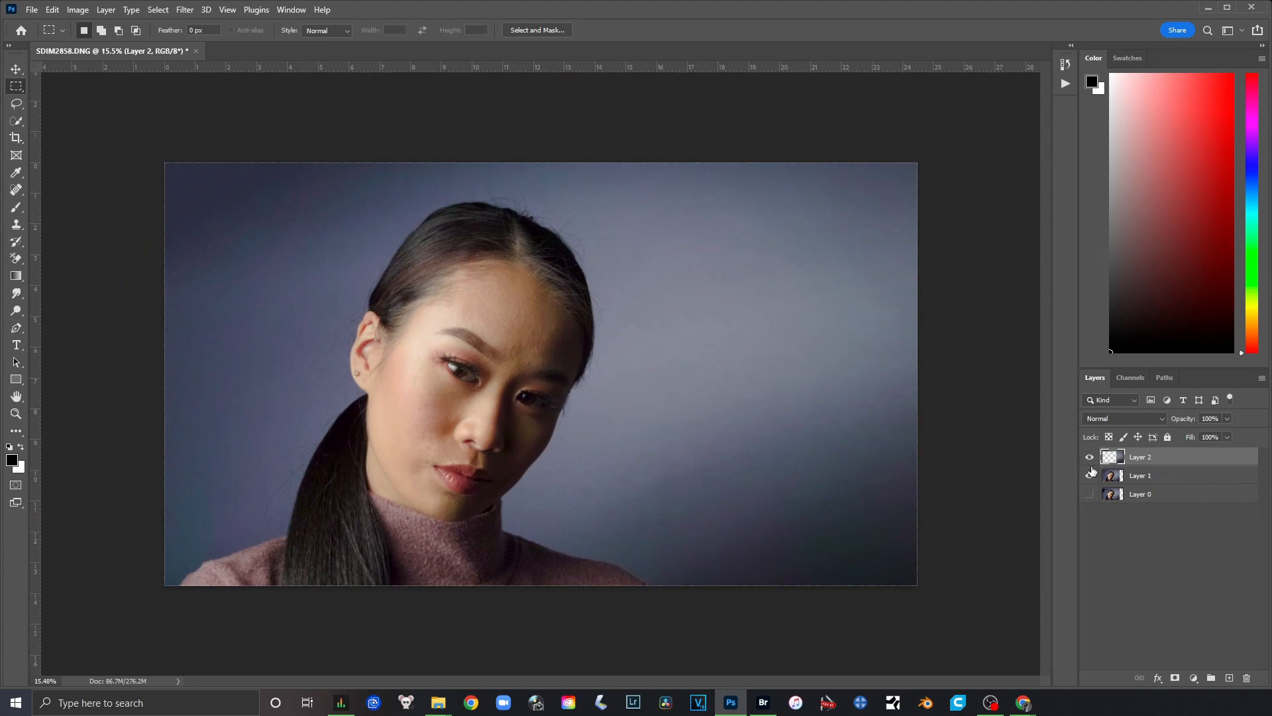
# Toggle Layer 2's visibility to compare the image with and without the backdrop extension, leaving the layer shown.
pyautogui.click(1087, 457)
pyautogui.click(1086, 457)
pyautogui.click(1086, 458)
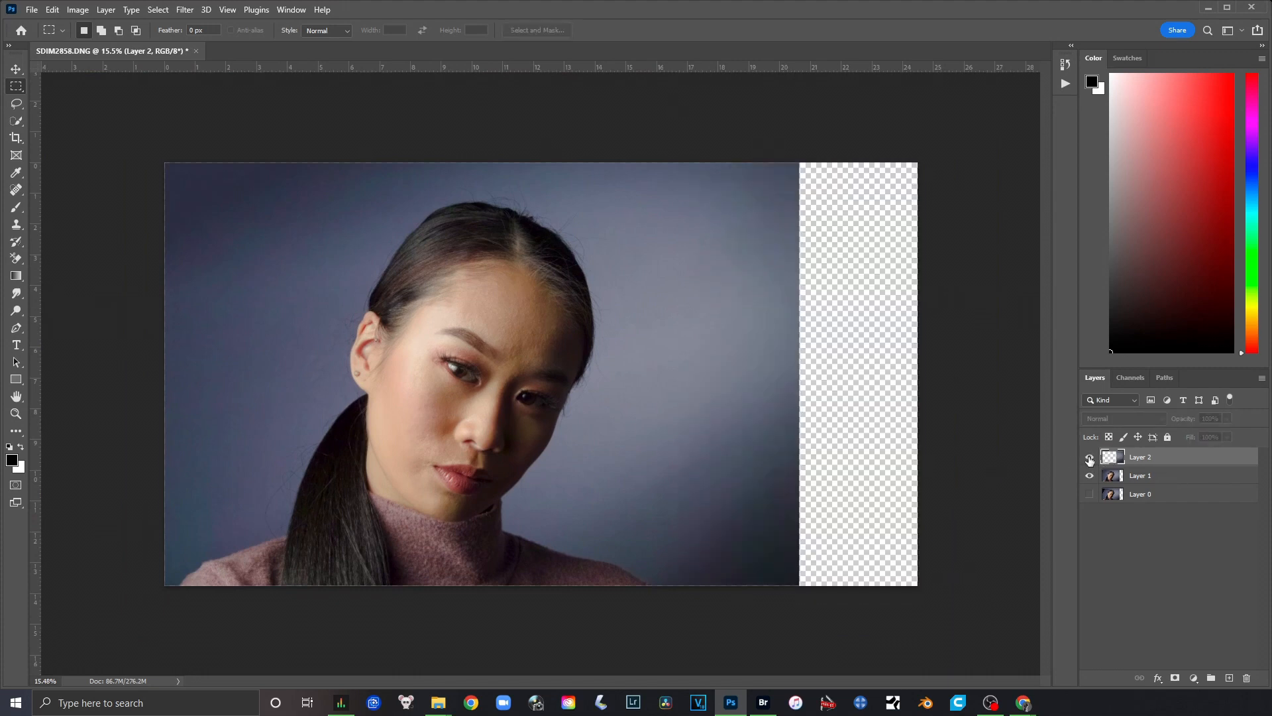
pyautogui.click(1087, 457)
pyautogui.scroll(3, 435, 395)
pyautogui.scroll(-3, 438, 395)
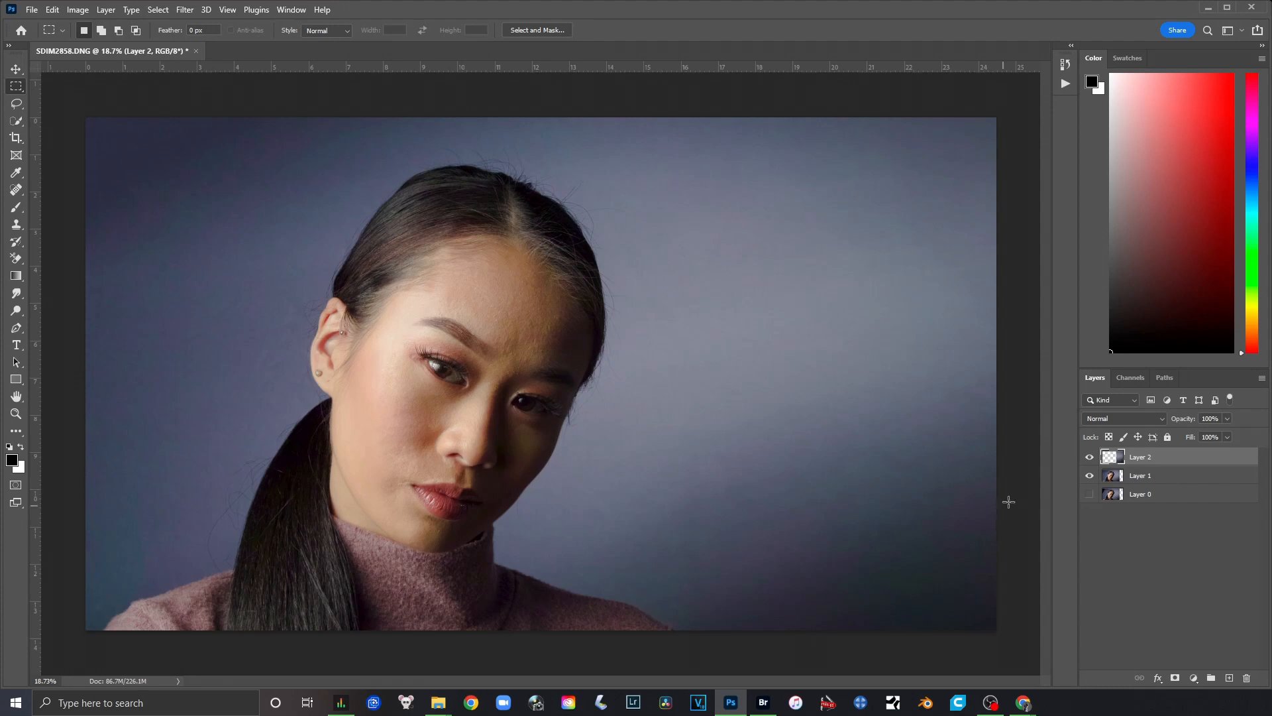
# Inspect the ponytail, the hairline and the face close up for remaining flaws.
pyautogui.scroll(1, 519, 501)
pyautogui.scroll(5, 265, 530)
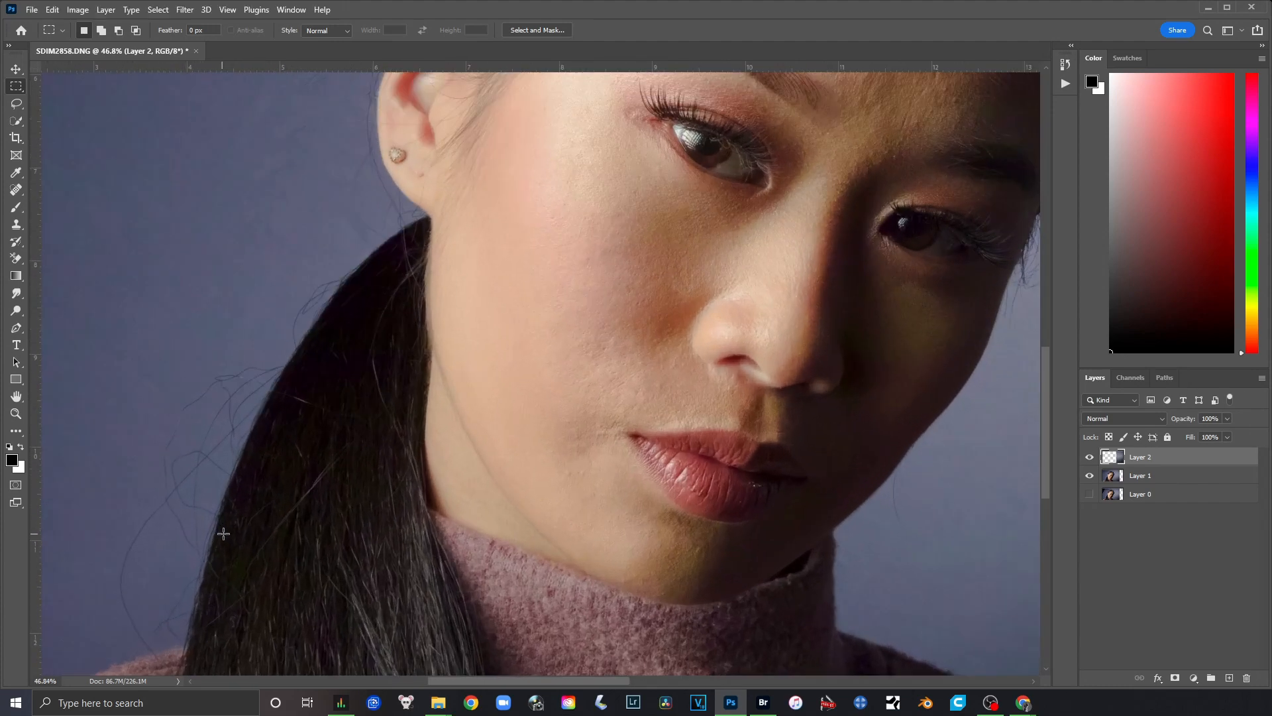
pyautogui.scroll(1, 397, 398)
pyautogui.moveTo(385, 501); pyautogui.dragTo(402, 539)
pyautogui.moveTo(480, 252); pyautogui.dragTo(371, 522)
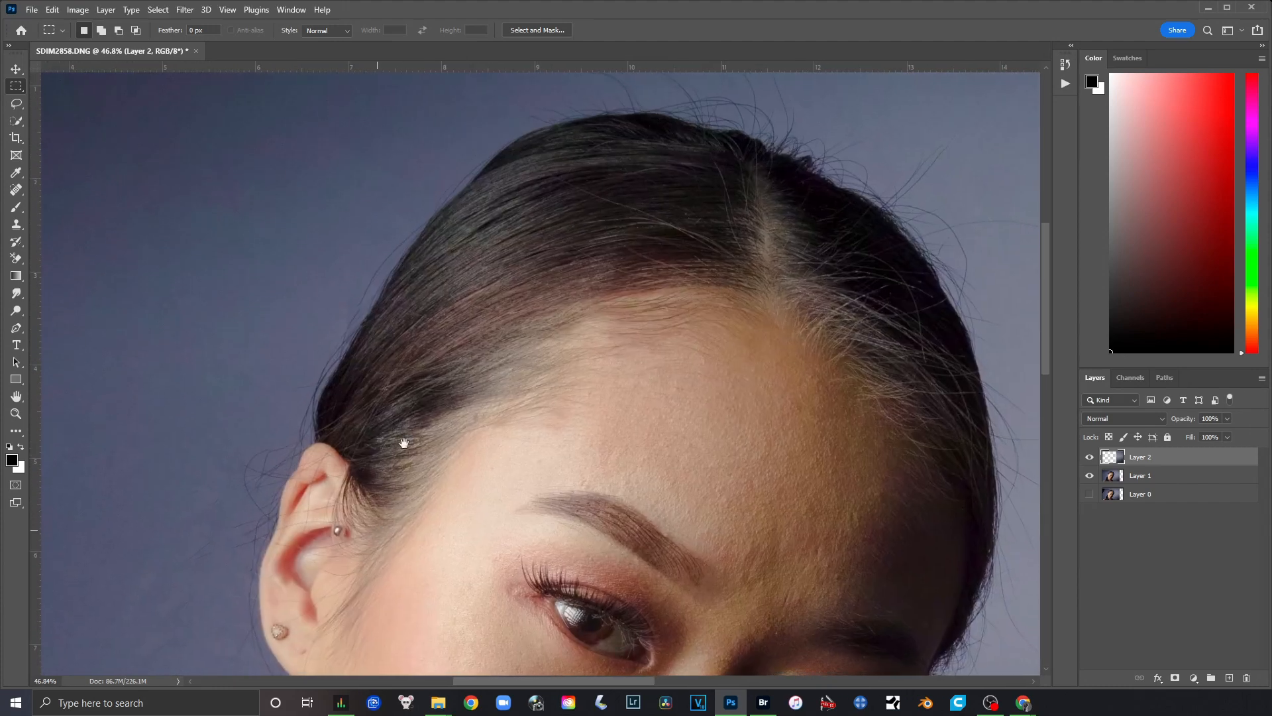
pyautogui.moveTo(546, 211); pyautogui.dragTo(326, 281)
pyautogui.moveTo(832, 556); pyautogui.dragTo(729, 185)
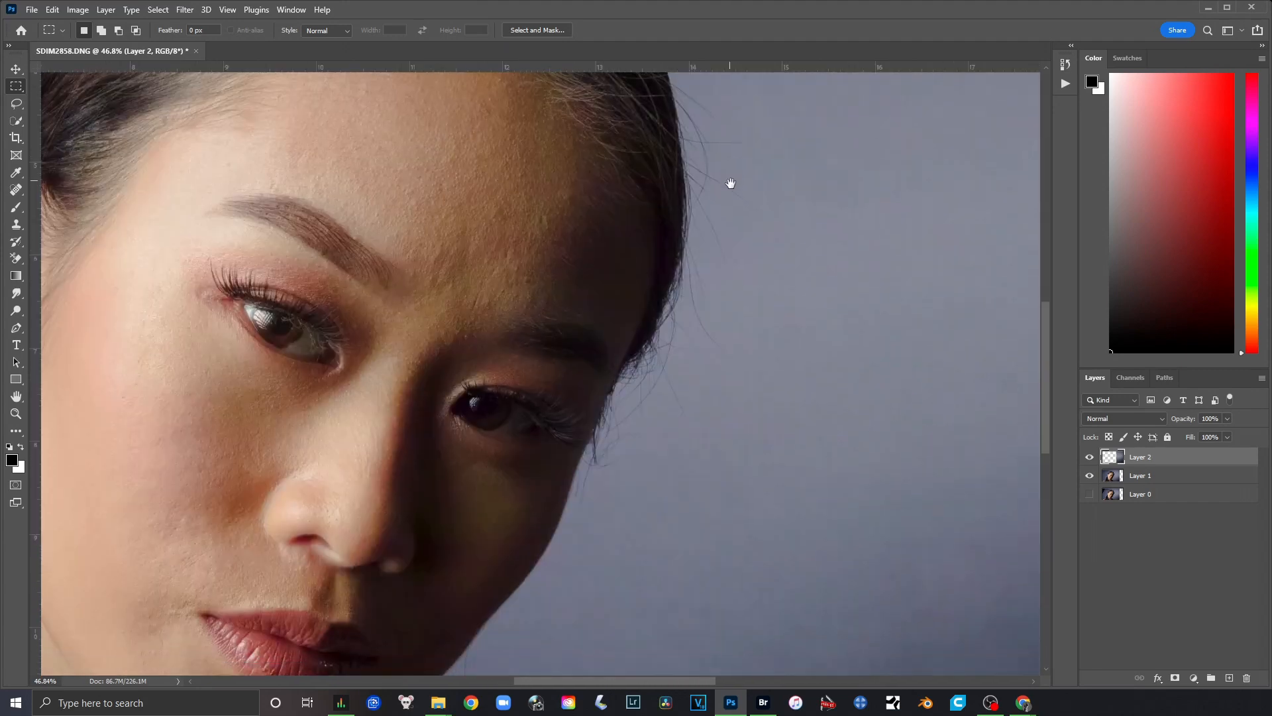
# Show Layer 1 on its own to compare it with the extended image, and restore the layer visibility.
pyautogui.scroll(-5, 751, 463)
pyautogui.scroll(-1, 906, 459)
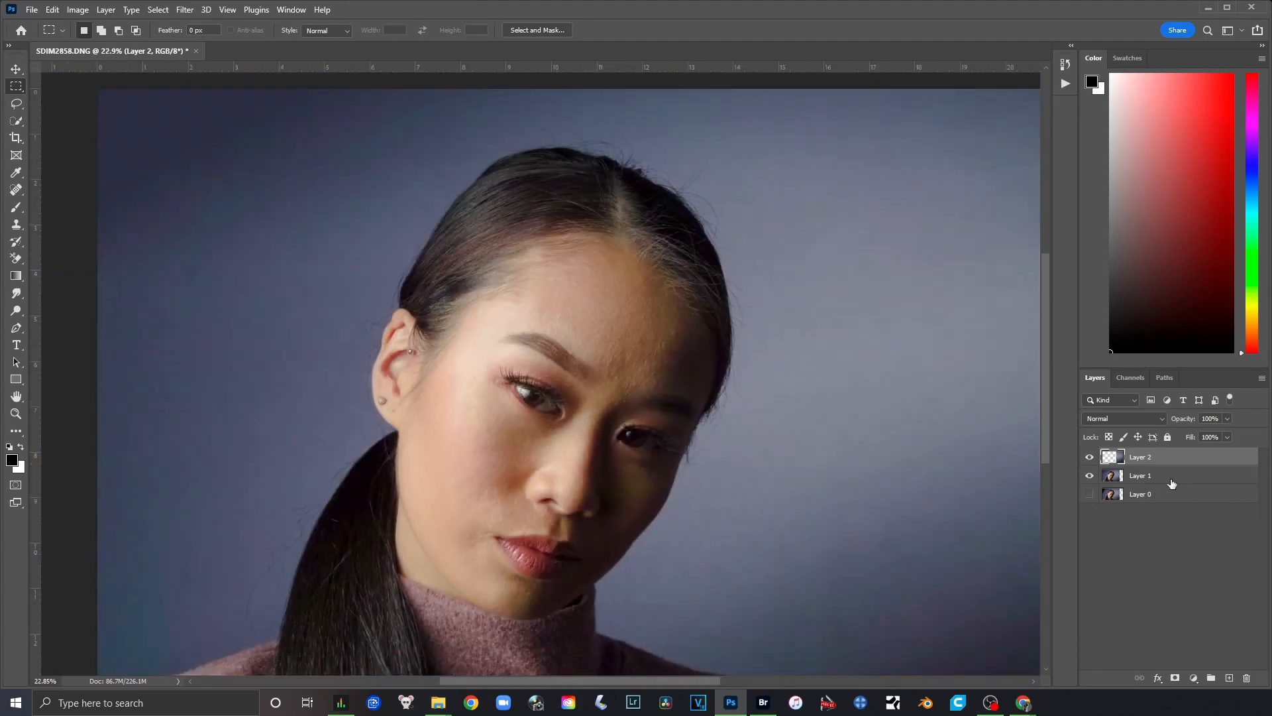
pyautogui.scroll(-1, 830, 475)
pyautogui.click(1089, 475)
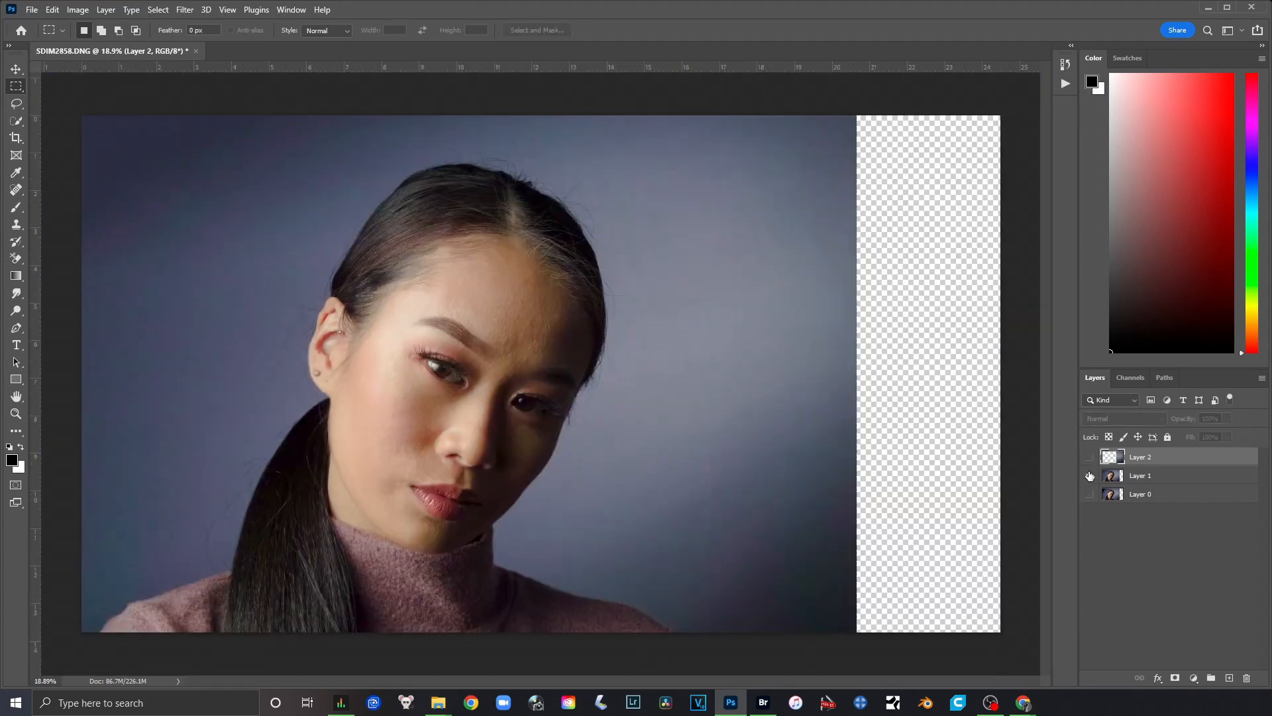
pyautogui.click(1090, 475)
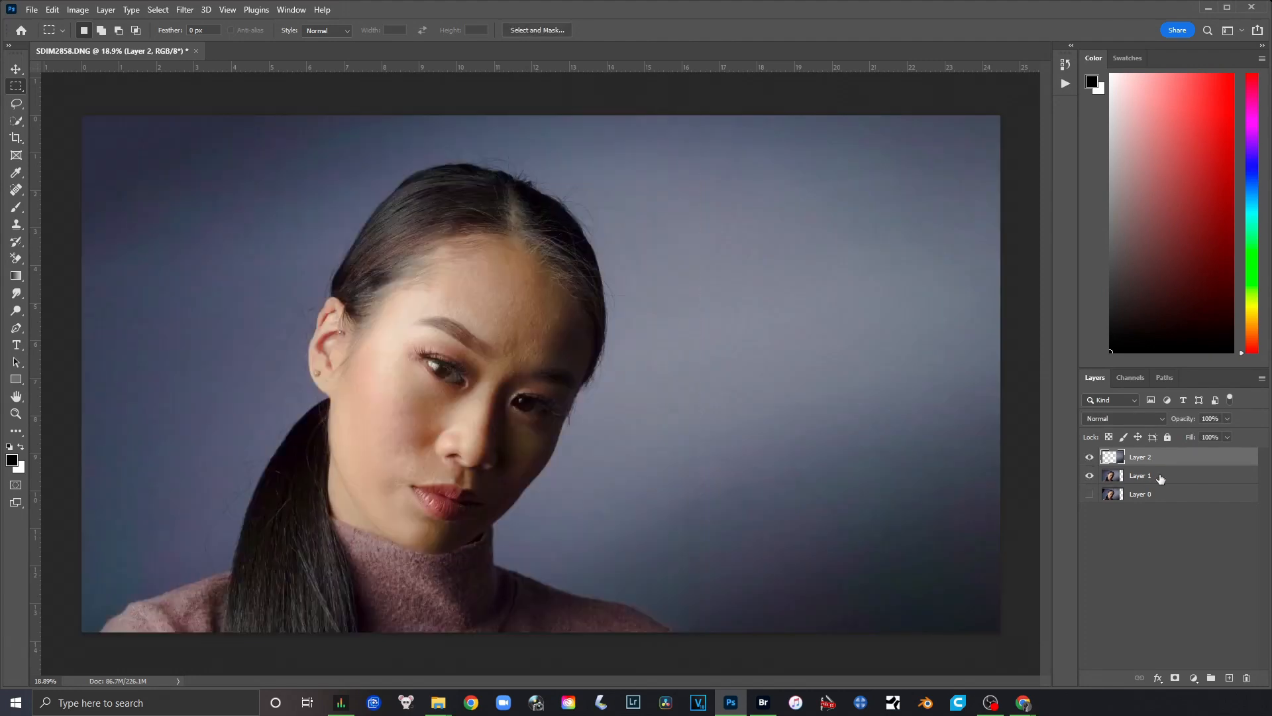
# Duplicate Layer 1 and Layer 2 together and merge the two copies into a single layer.
pyautogui.keyDown('shift'); pyautogui.click(1198, 477); pyautogui.keyUp('shift')
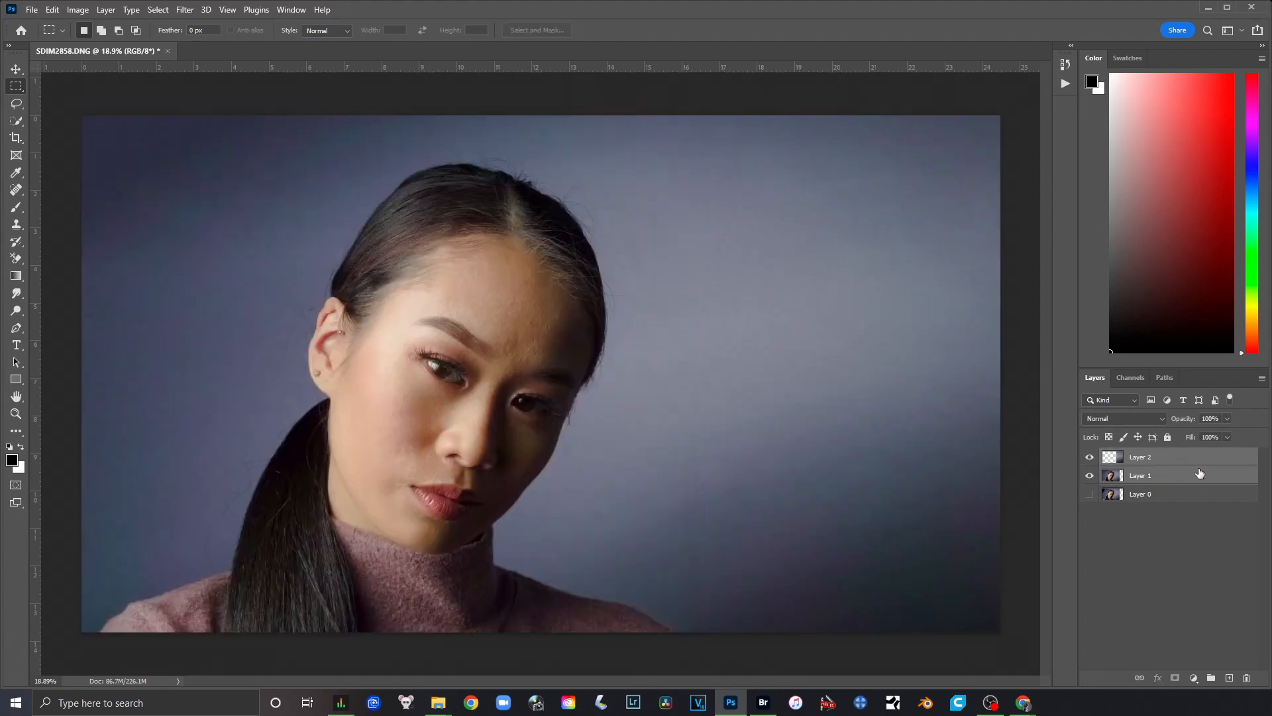
pyautogui.hotkey('ctrl', 'j')
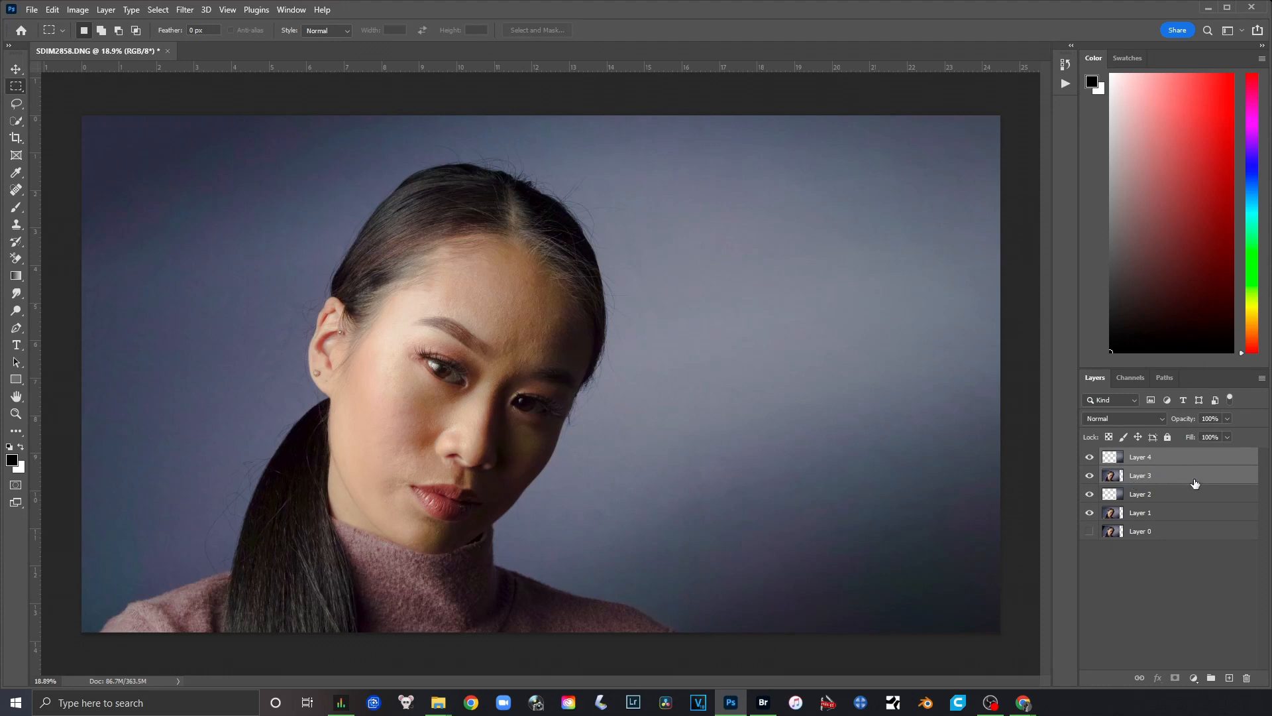
pyautogui.rightClick(1195, 483)
pyautogui.click(1226, 523)
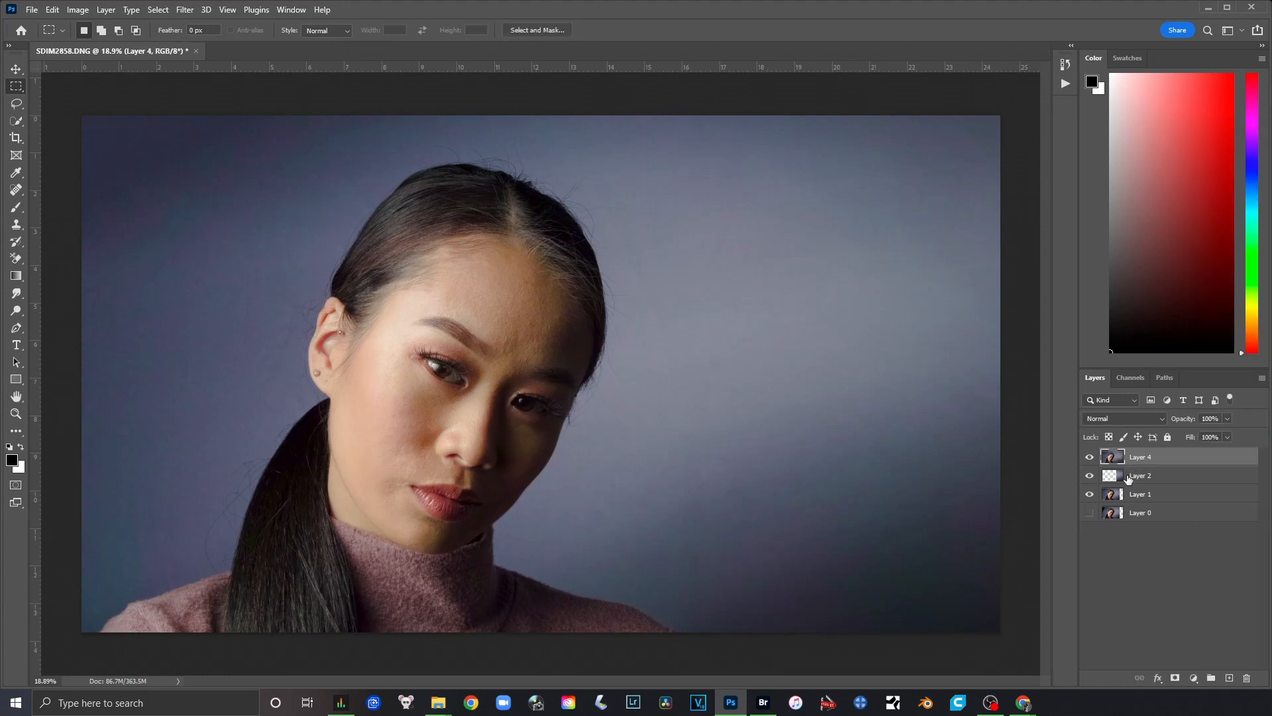
# Hide Layer 1 and toggle Layer 2 and Layer 4 to compare them, leaving both of these layers shown.
pyautogui.click(1089, 475)
pyautogui.click(1089, 495)
pyautogui.click(1087, 457)
pyautogui.click(1087, 457)
pyautogui.click(1089, 475)
pyautogui.click(1089, 457)
pyautogui.click(1089, 457)
# Draw a loose freehand lasso selection around the woman, leaving a margin of backdrop around her hair, ponytail and shoulders.
pyautogui.click(17, 105)
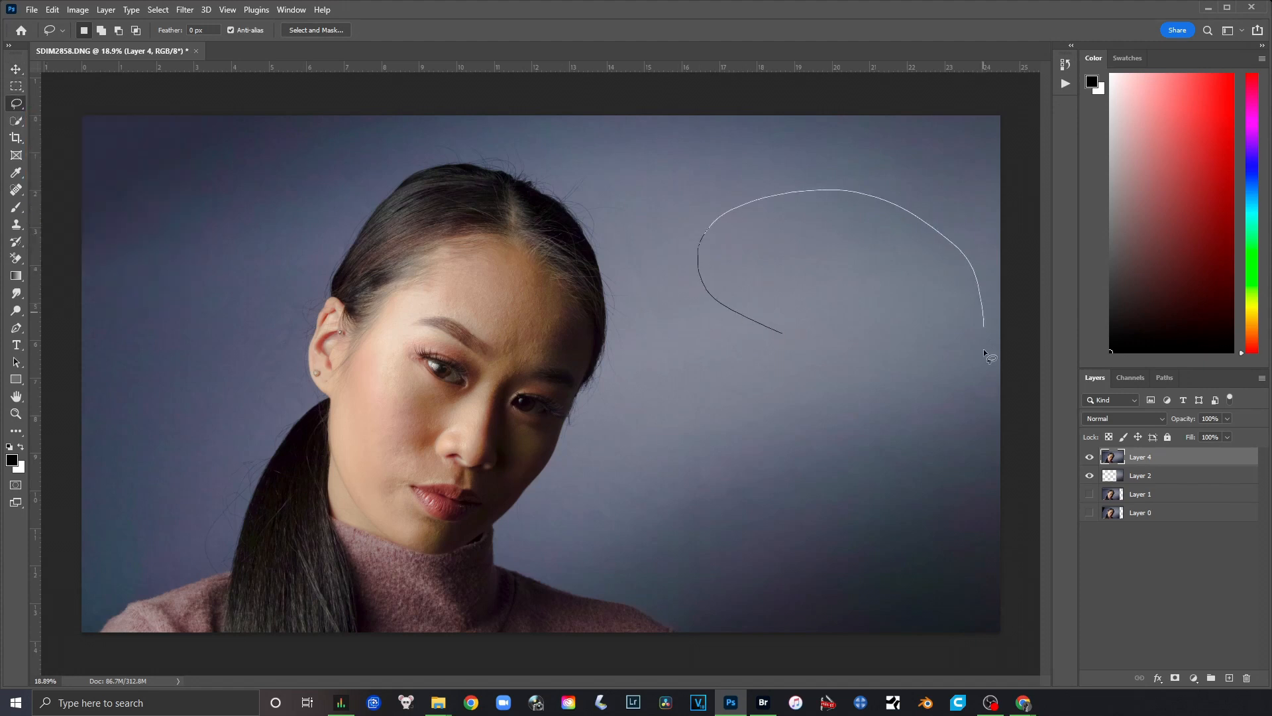
pyautogui.moveTo(848, 383); pyautogui.dragTo(844, 380)
pyautogui.hotkey('ctrl', 'd')
pyautogui.scroll(2, 94, 636)
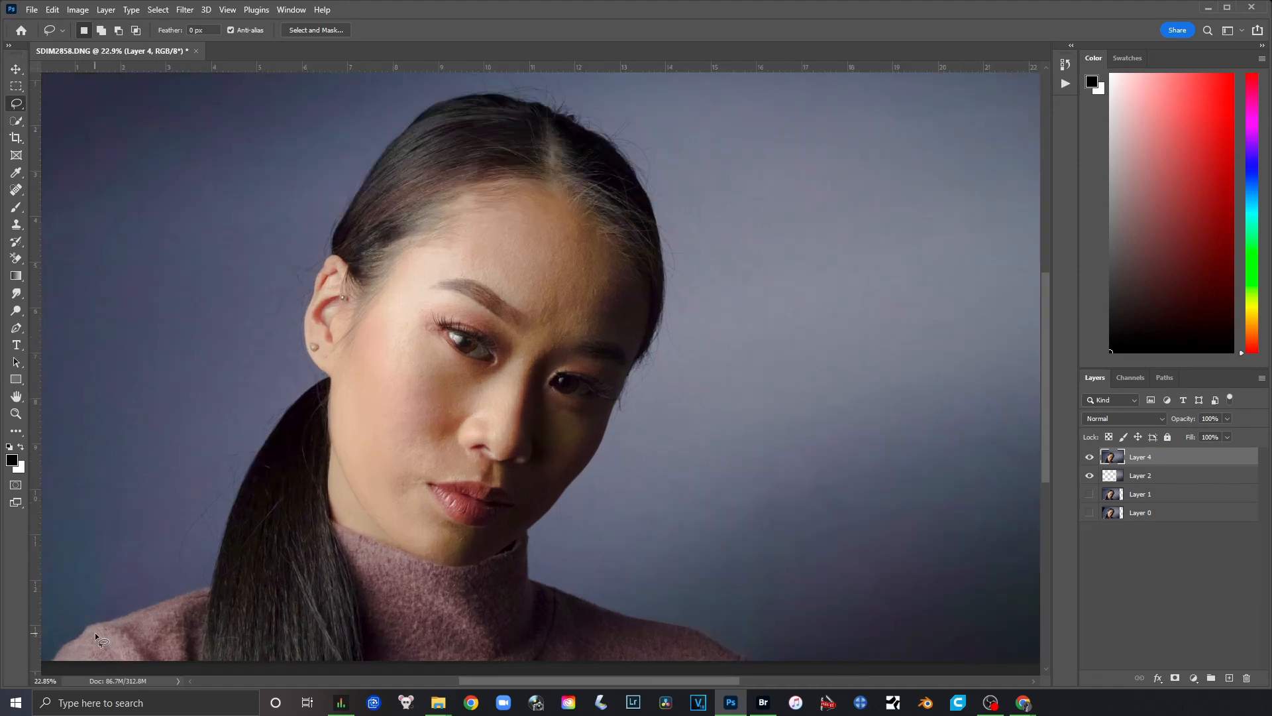
pyautogui.scroll(-1, 155, 609)
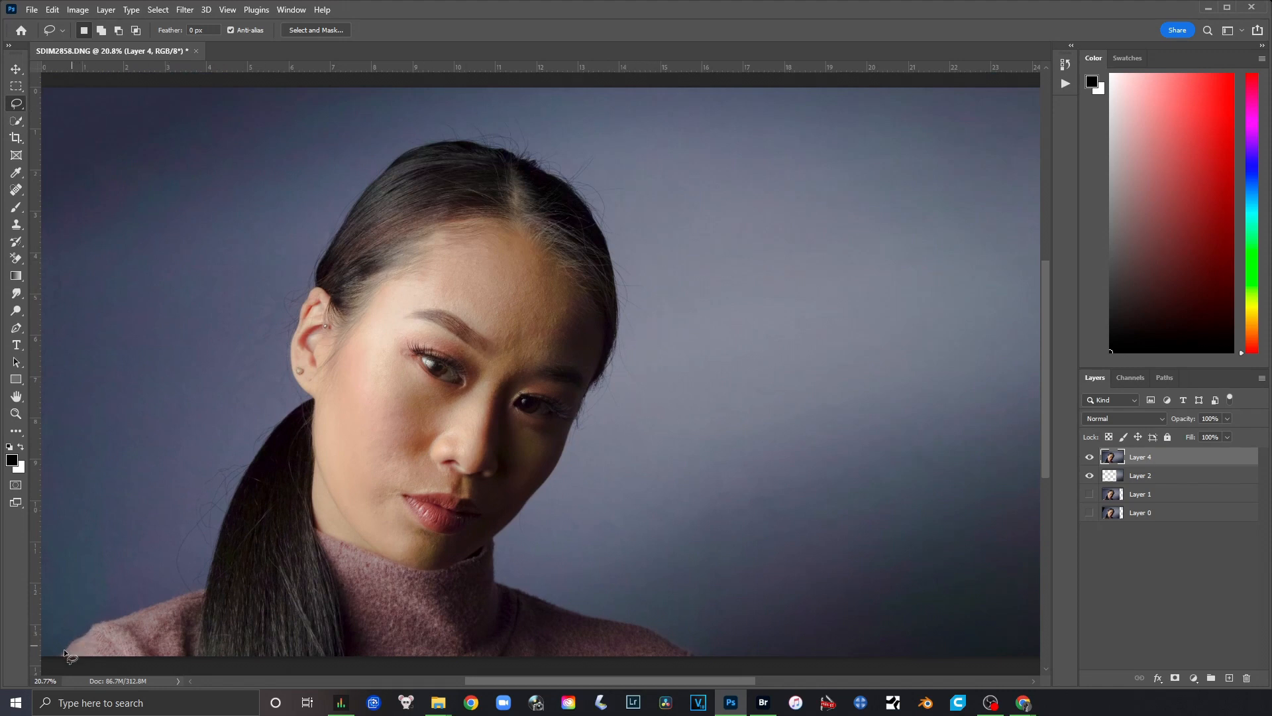
pyautogui.moveTo(49, 662); pyautogui.dragTo(73, 614)
pyautogui.moveTo(250, 311)
pyautogui.mouseDown()
pyautogui.moveTo(265, 265)
pyautogui.moveTo(287, 251)
pyautogui.mouseUp()
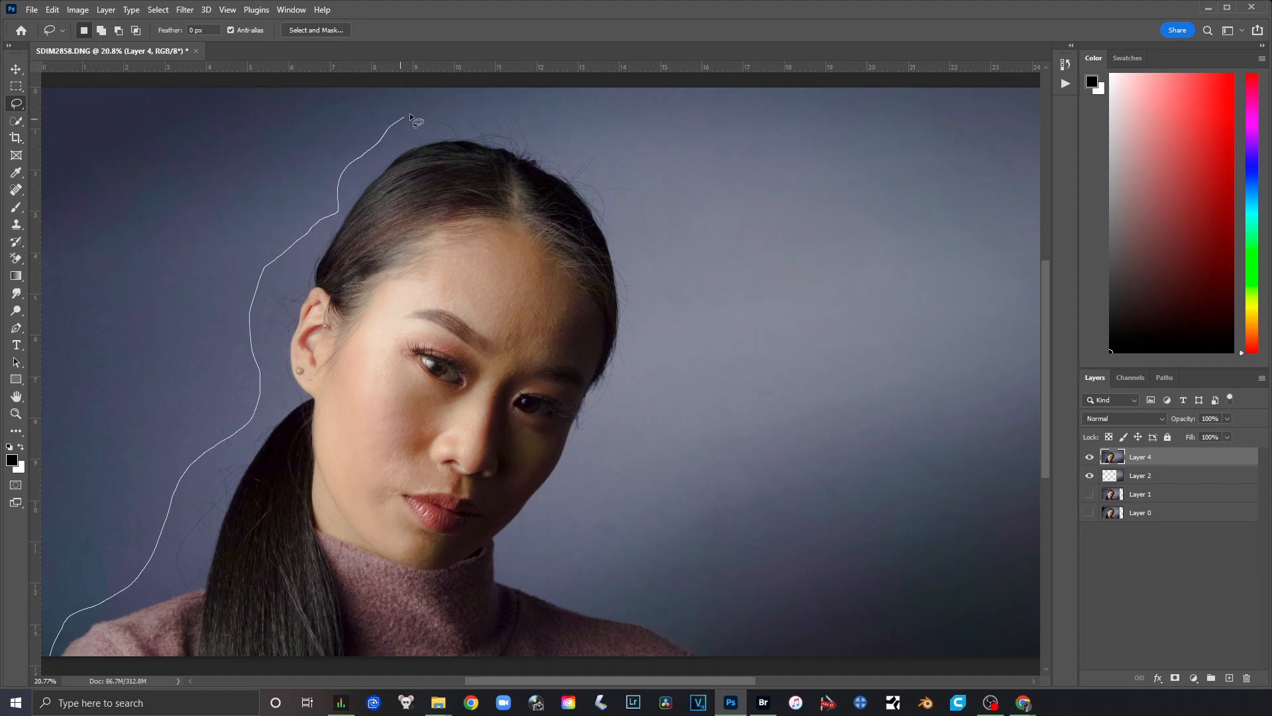
pyautogui.moveTo(410, 114)
pyautogui.mouseDown()
pyautogui.moveTo(516, 105)
pyautogui.moveTo(654, 208)
pyautogui.mouseUp()
pyautogui.moveTo(657, 311)
pyautogui.mouseDown()
pyautogui.moveTo(648, 418)
pyautogui.moveTo(554, 538)
pyautogui.moveTo(547, 569)
pyautogui.moveTo(614, 589)
pyautogui.mouseUp()
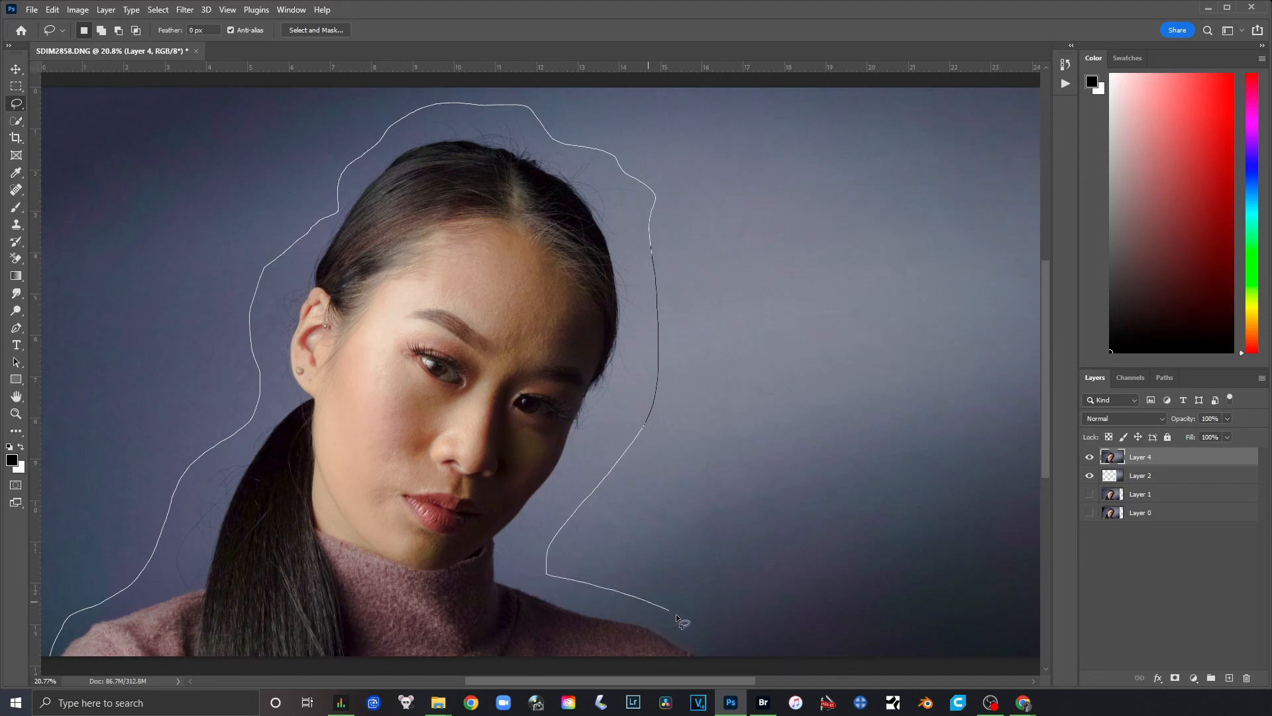
pyautogui.moveTo(716, 678); pyautogui.dragTo(721, 701)
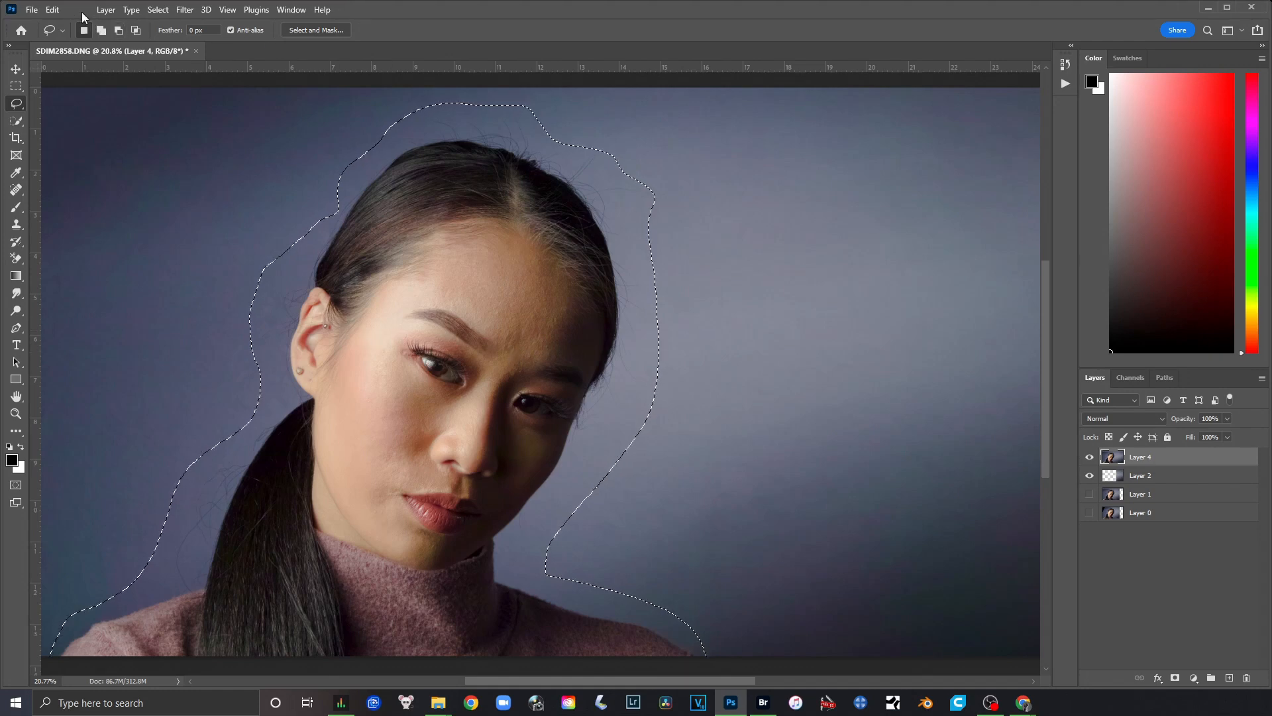
# Replace the selected woman with backdrop using Content-Aware Fill, output to a duplicate layer, and deselect.
pyautogui.click(51, 9)
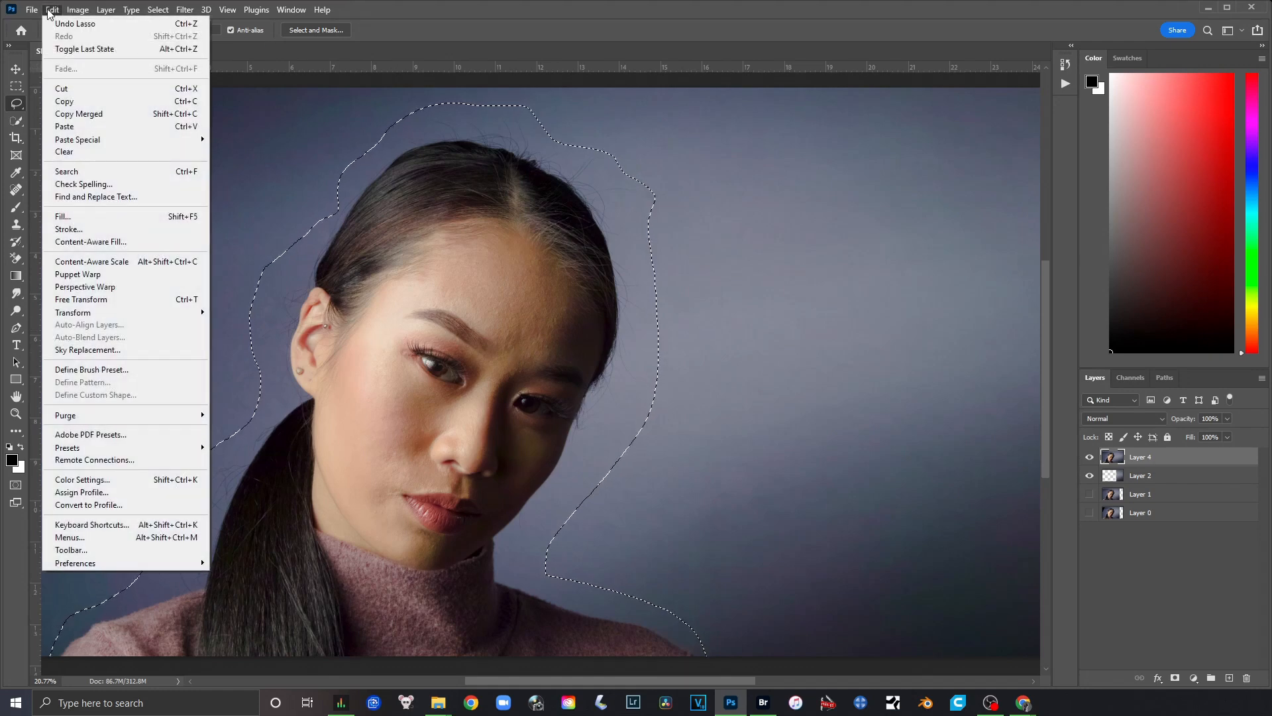
pyautogui.click(87, 242)
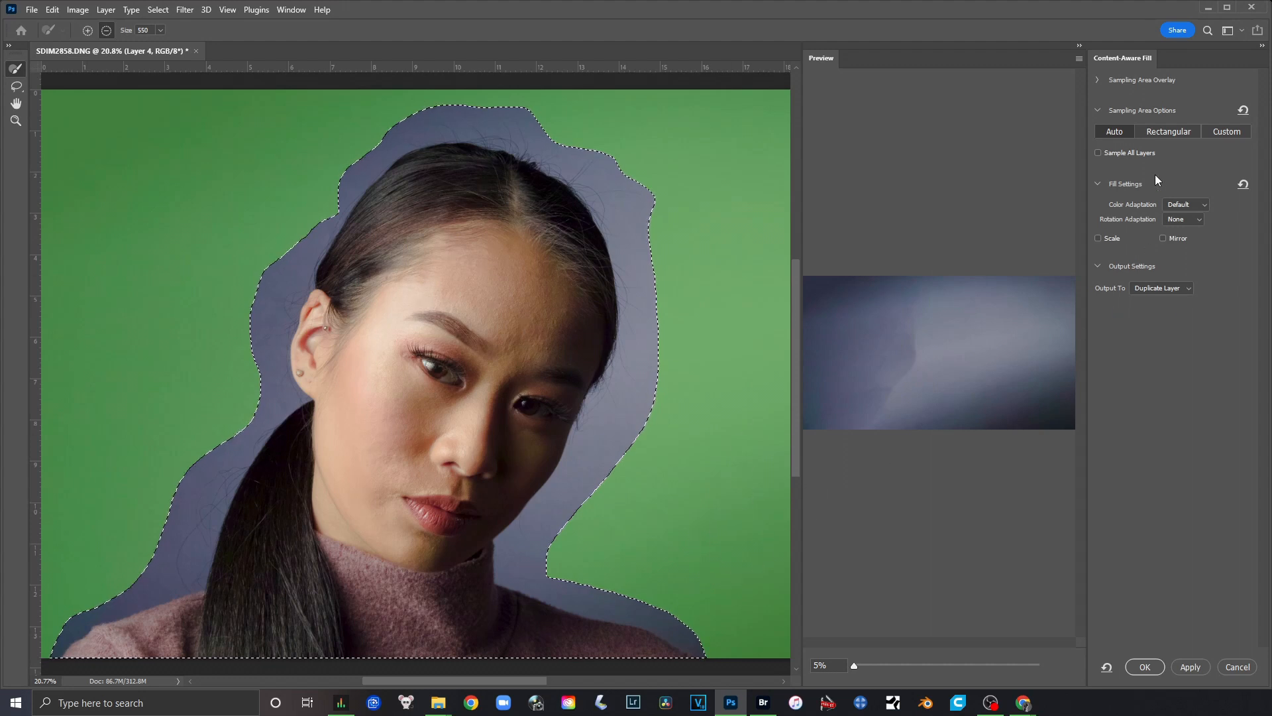
pyautogui.click(1186, 290)
pyautogui.click(1149, 667)
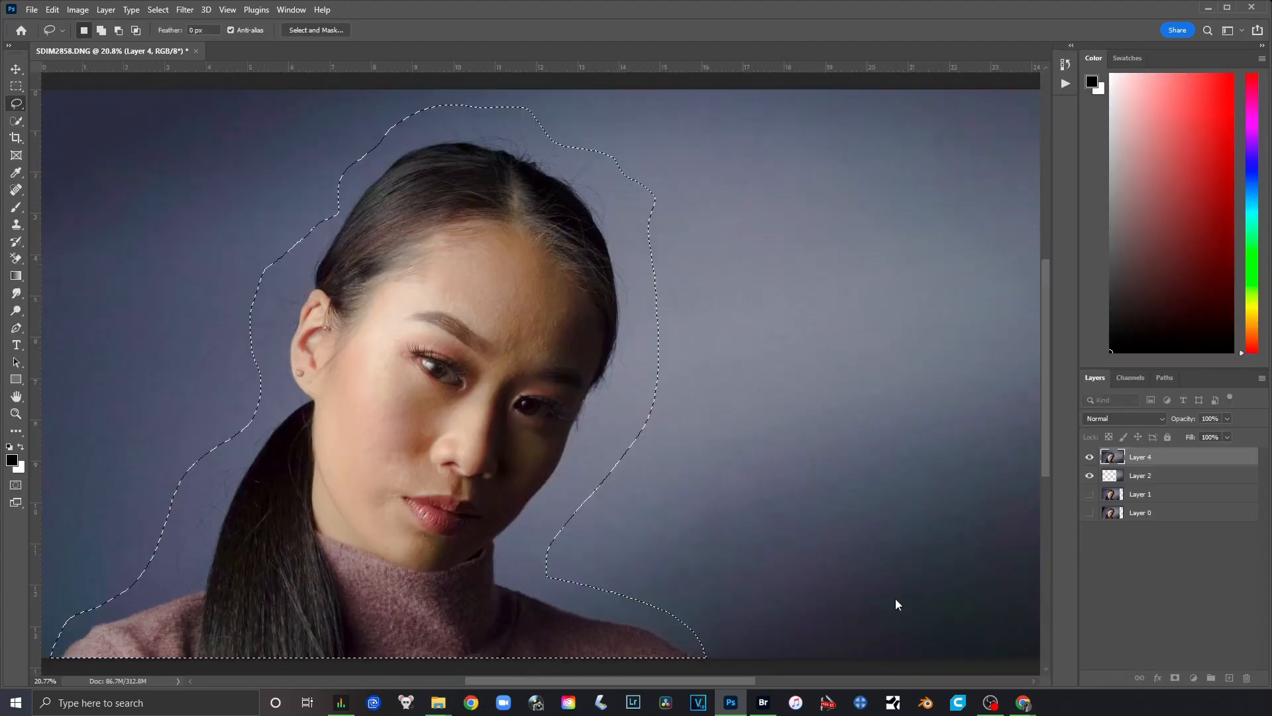
pyautogui.click(13, 70)
pyautogui.click(13, 102)
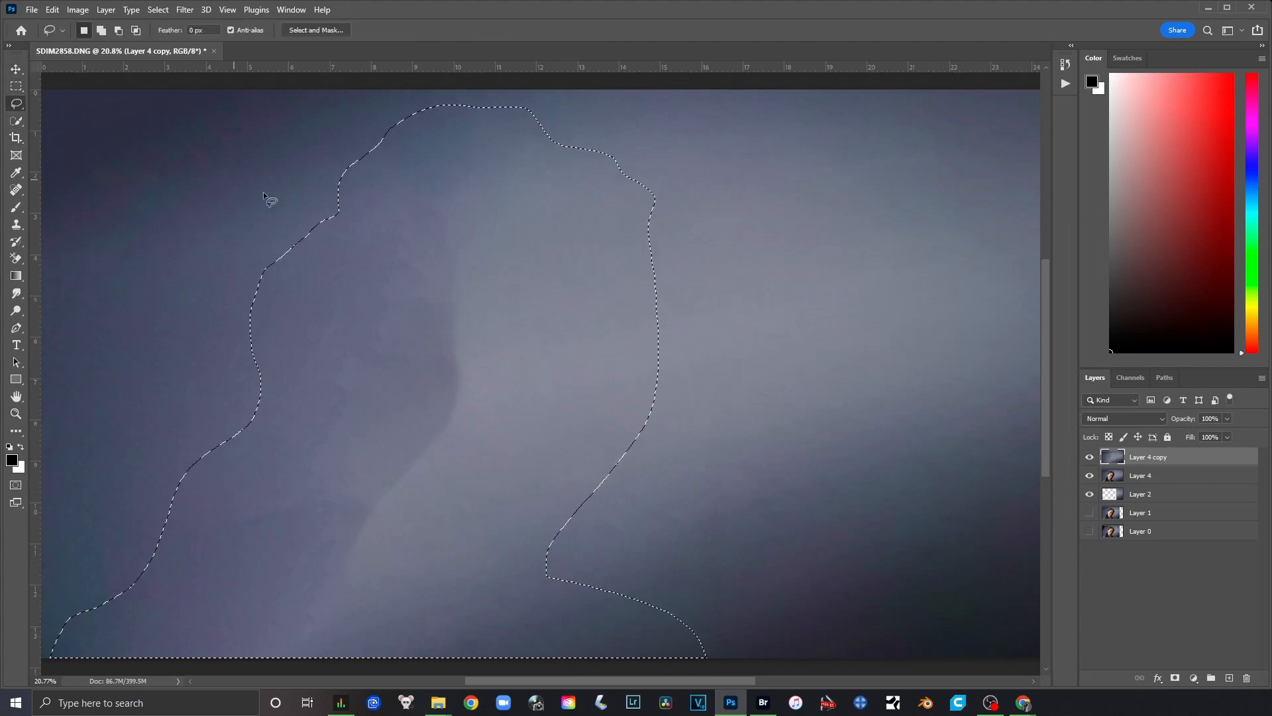
pyautogui.hotkey('ctrl', 'd')
pyautogui.click(21, 75)
# Toggle the visibility of Layer 4 copy to compare the filled backdrop with the portrait, leaving the copy hidden.
pyautogui.click(1089, 458)
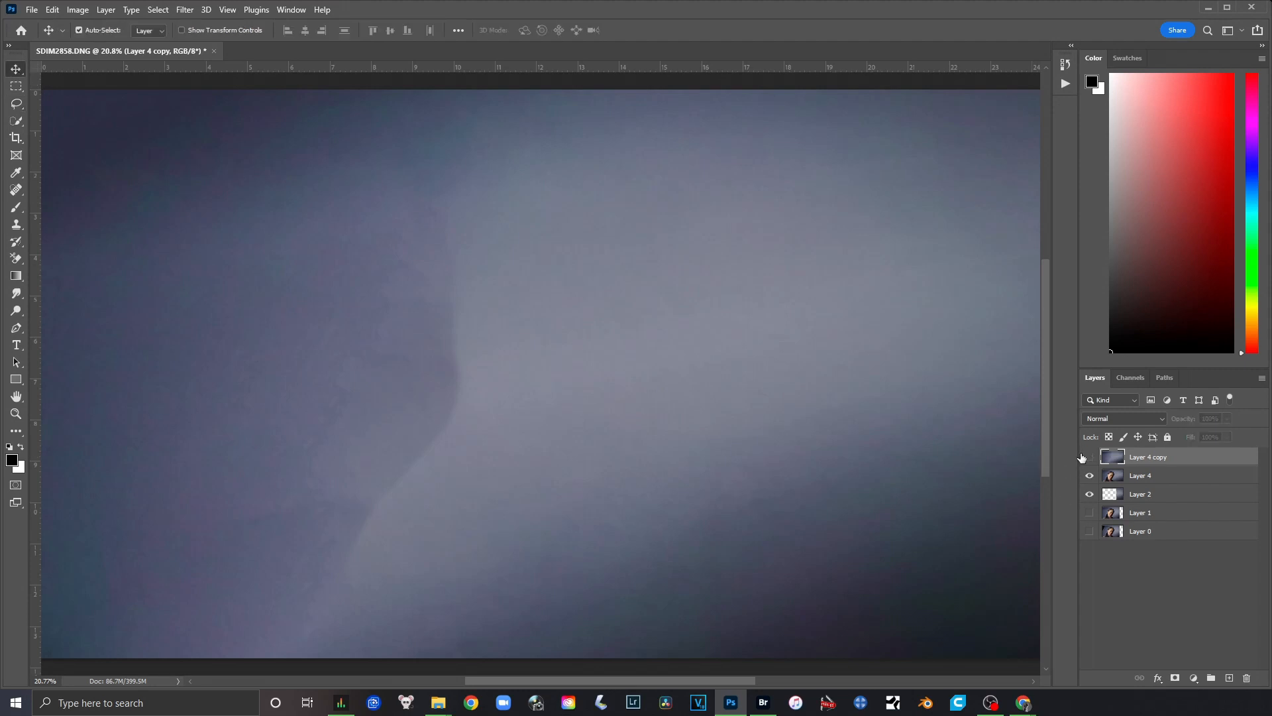
pyautogui.click(1088, 458)
pyautogui.click(1089, 457)
pyautogui.click(1088, 457)
pyautogui.click(1089, 457)
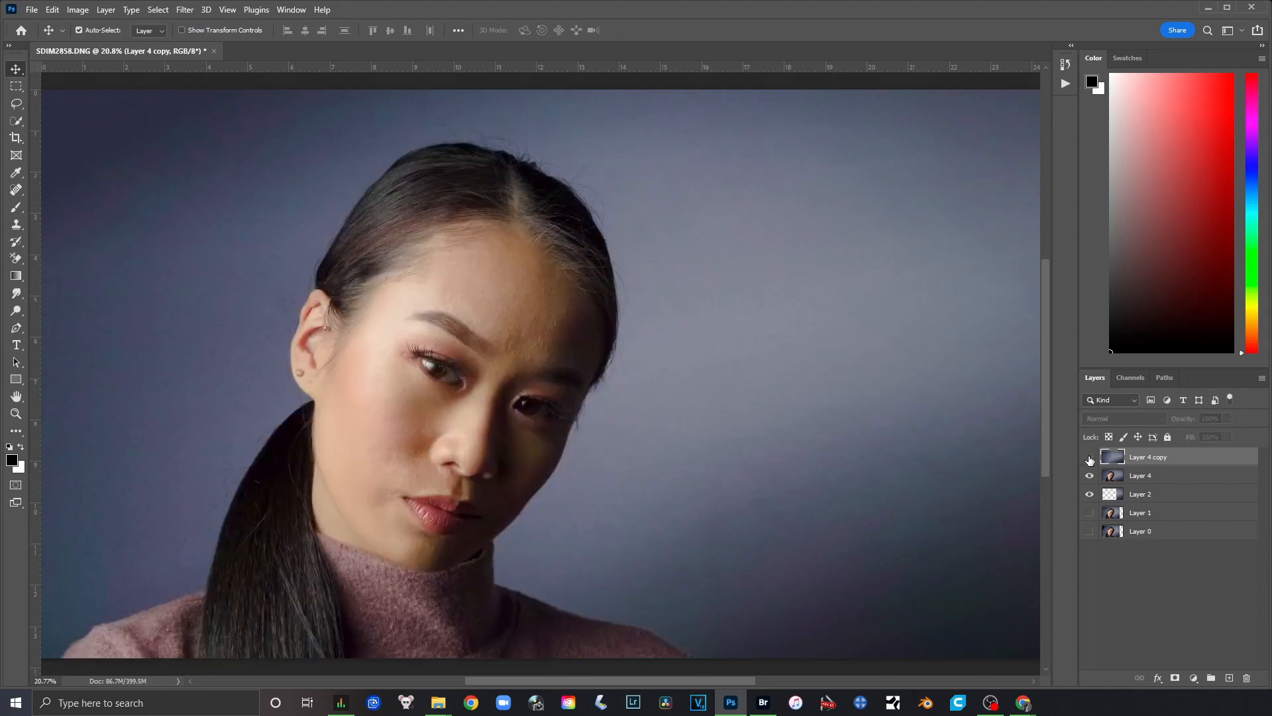
pyautogui.click(1089, 457)
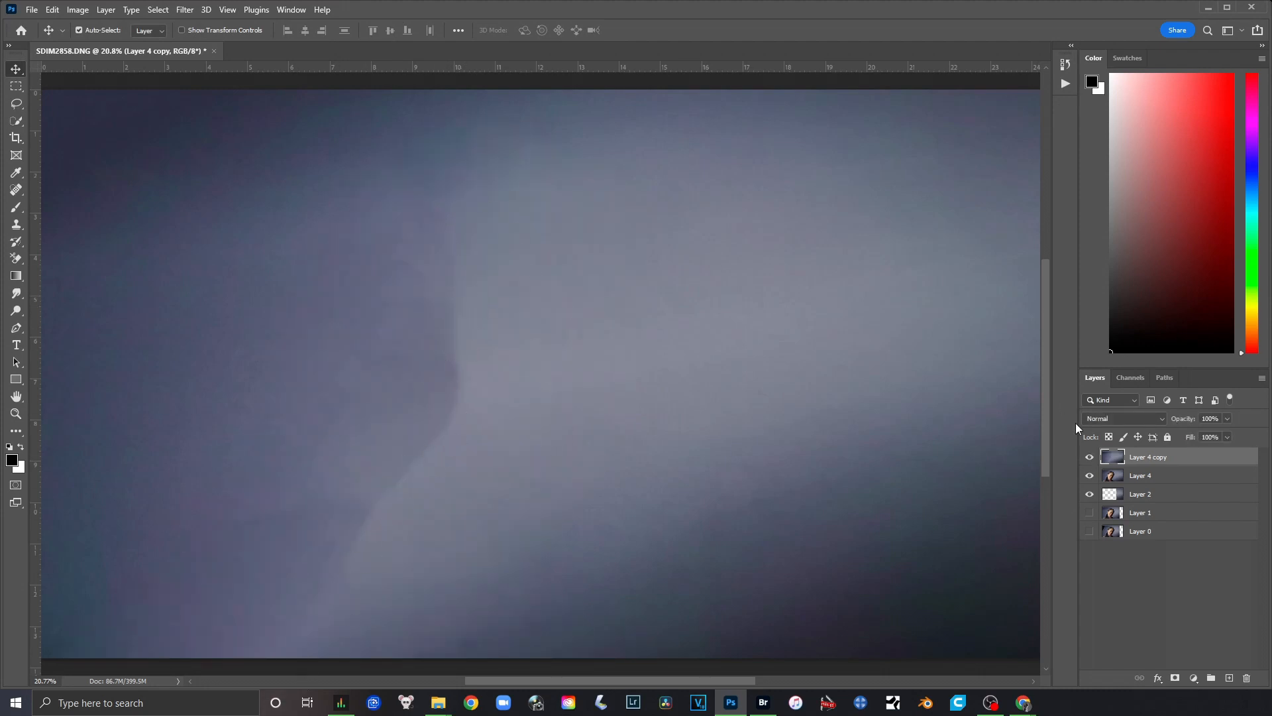
pyautogui.click(1088, 457)
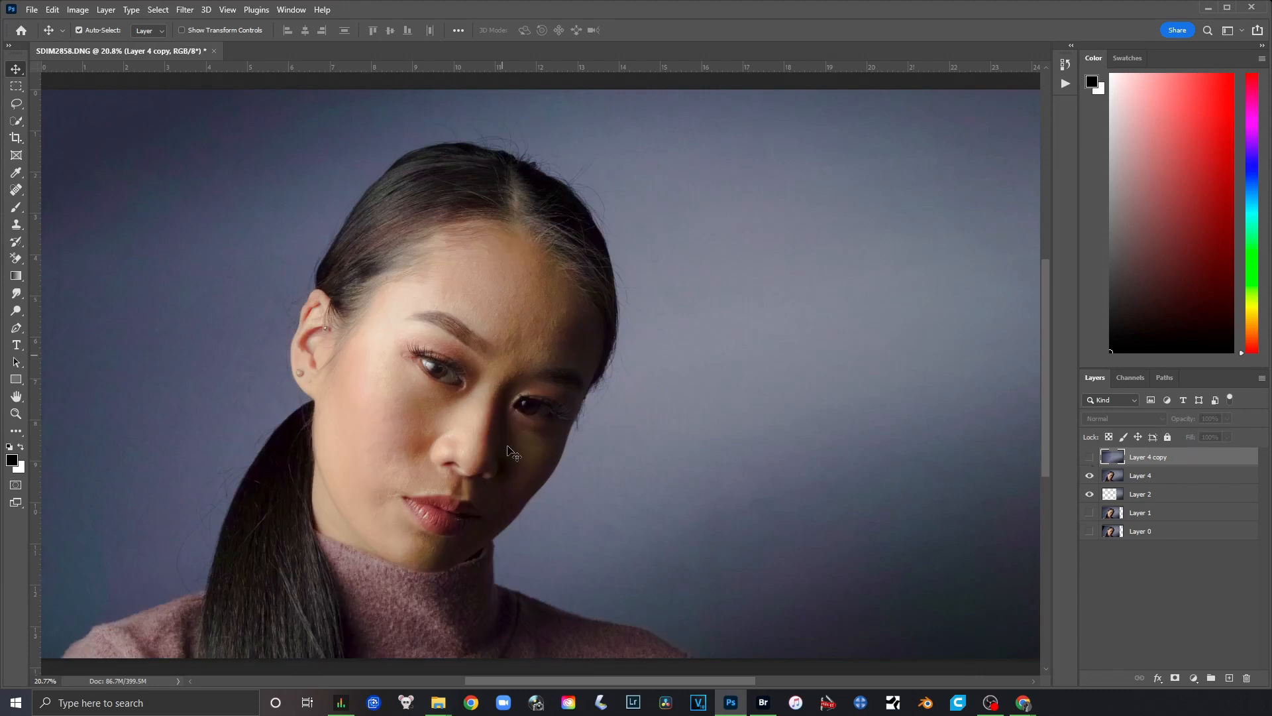
# Select the subject on Layer 4 and turn that selection into a layer mask on Layer 4 copy.
pyautogui.click(1205, 476)
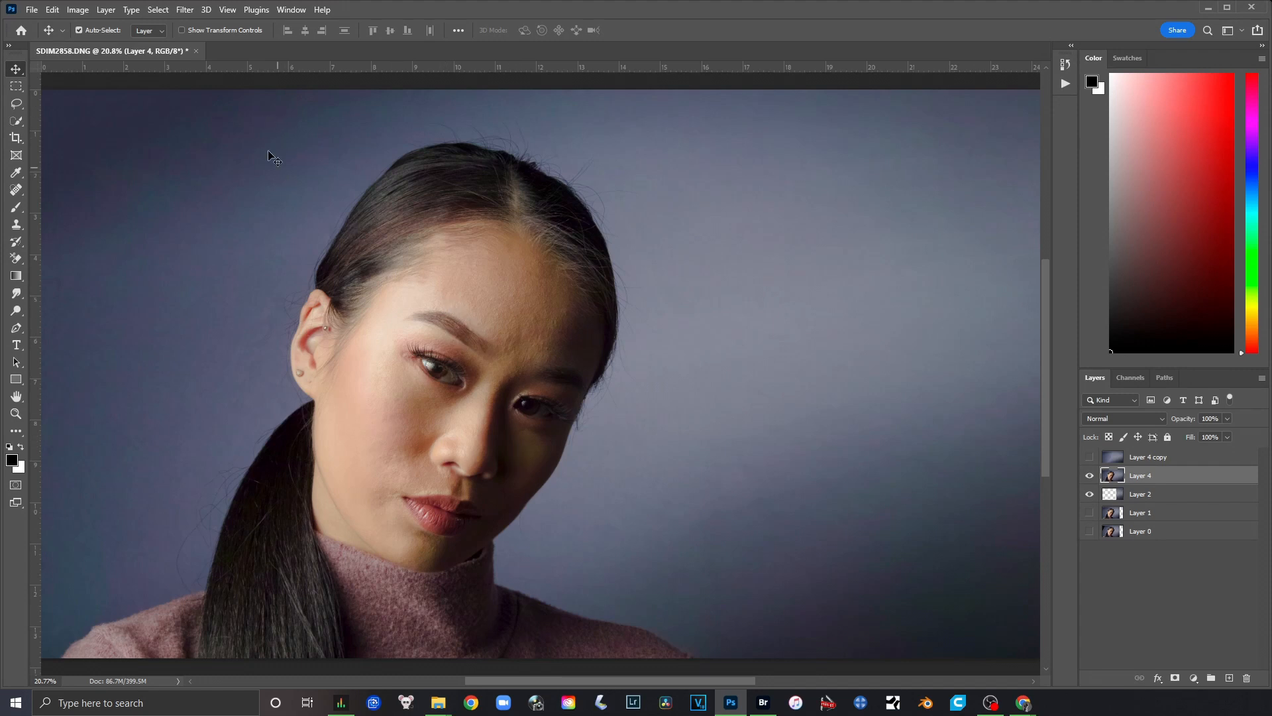
pyautogui.click(154, 10)
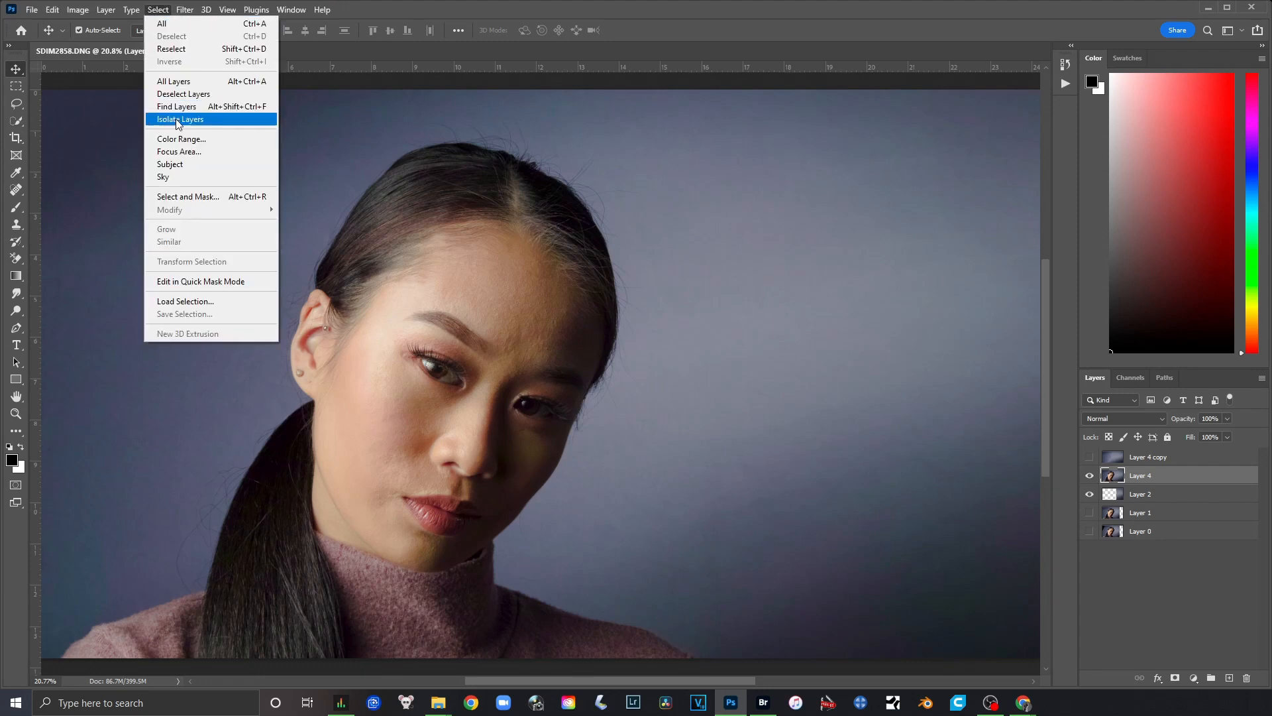
pyautogui.click(186, 167)
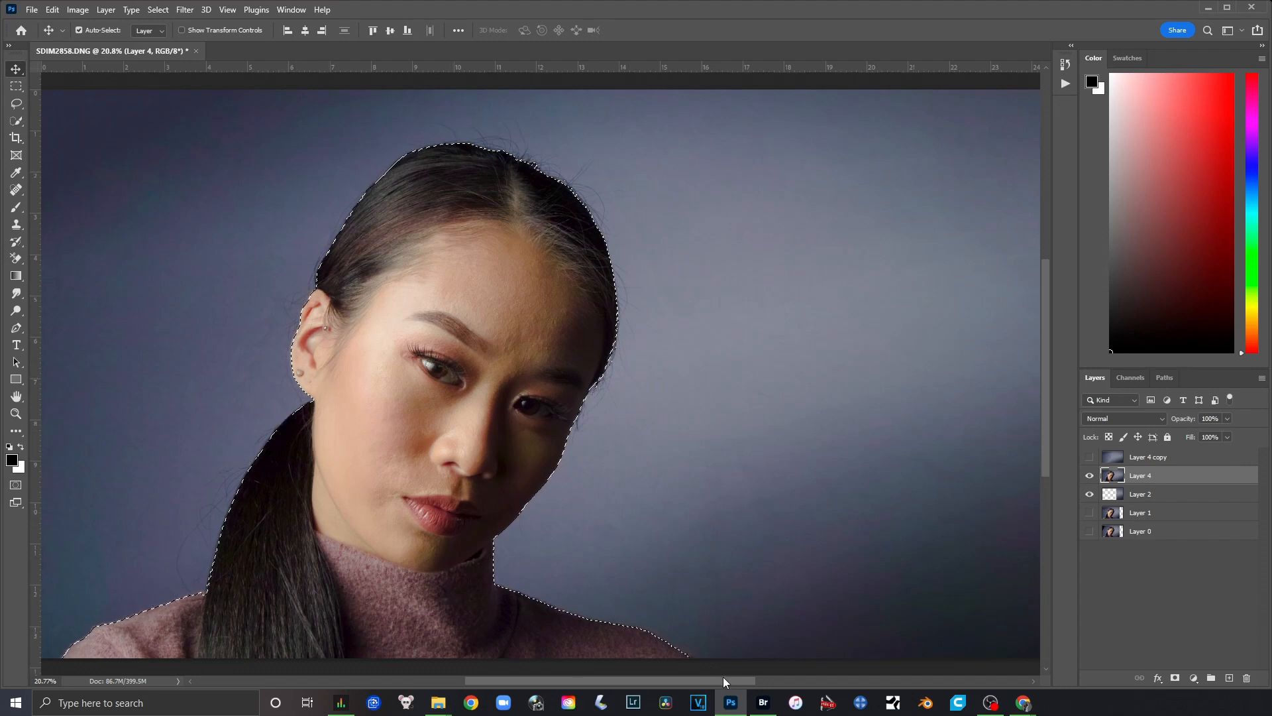
pyautogui.click(1139, 457)
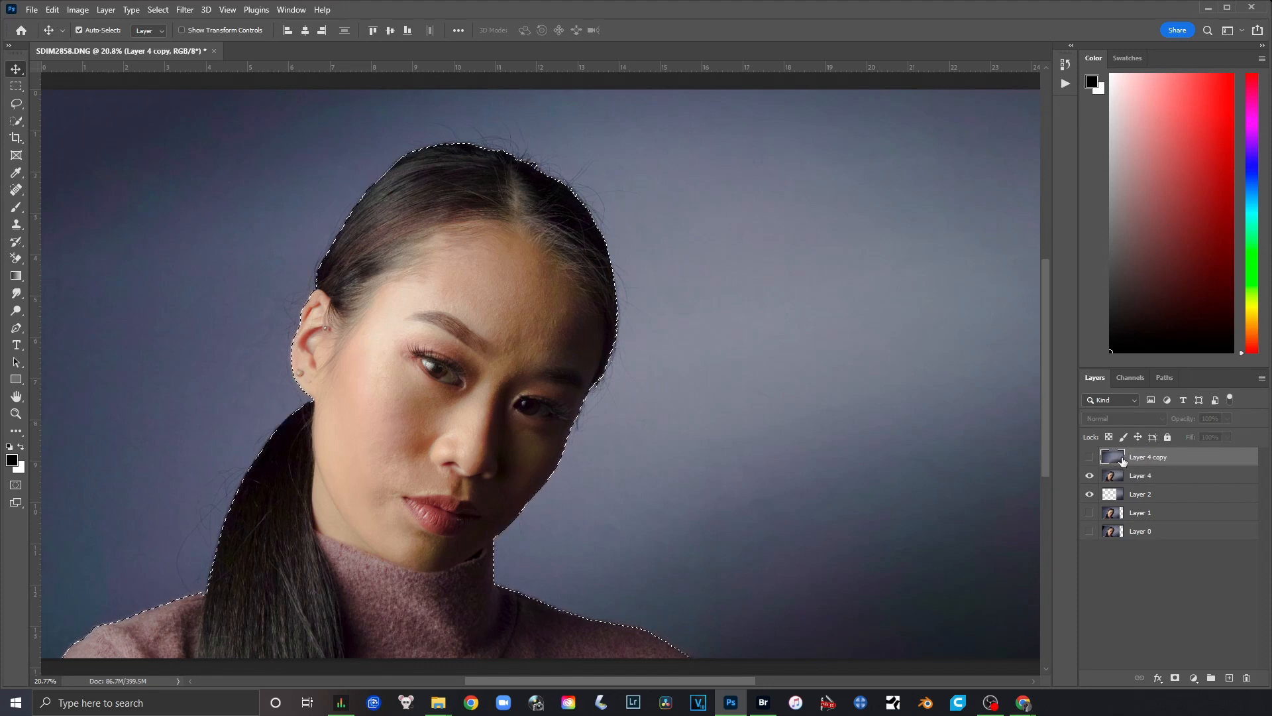
pyautogui.click(1174, 679)
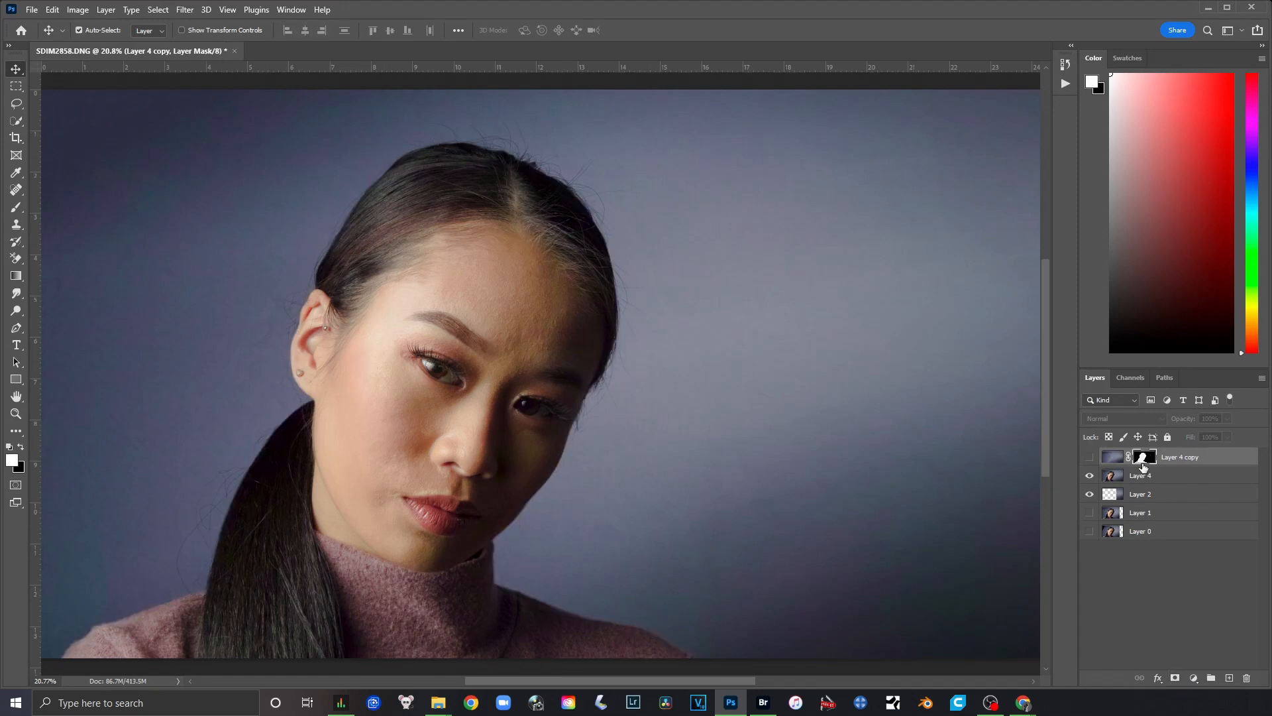
# Show Layer 4 copy and invert its layer mask so the clean backdrop covers only the area around the woman.
pyautogui.click(1088, 458)
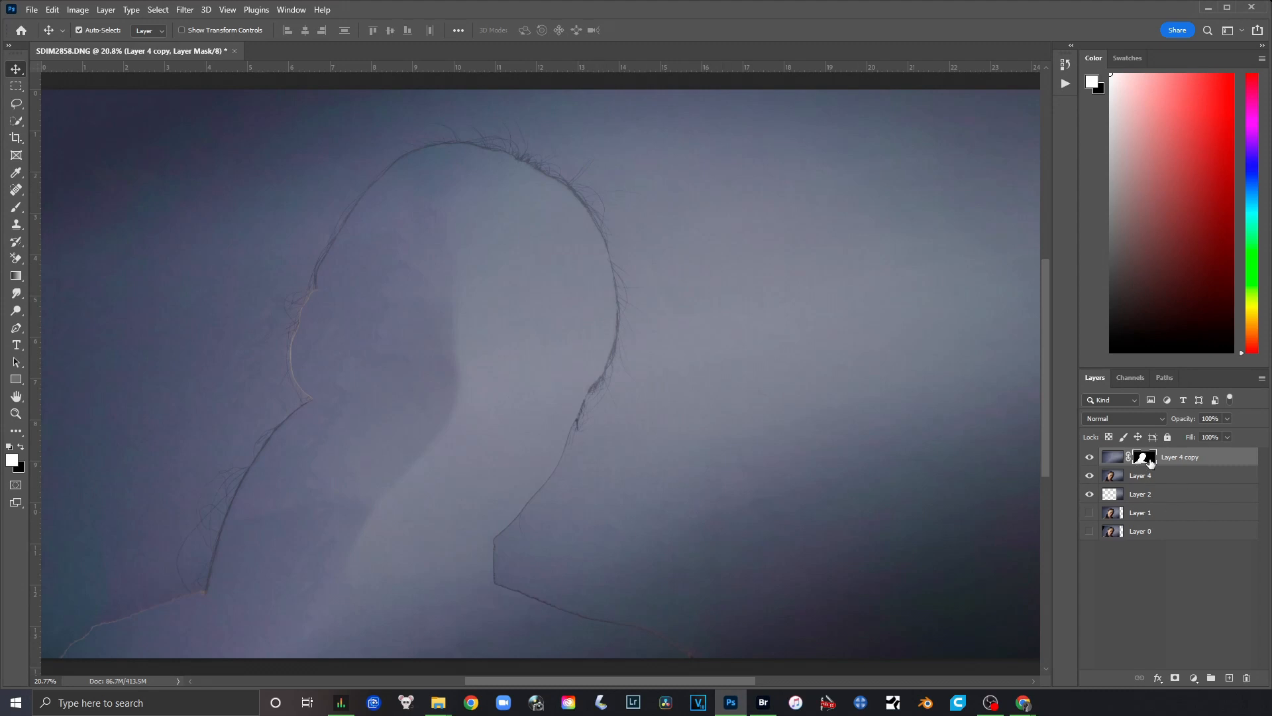
pyautogui.click(1117, 458)
pyautogui.click(1141, 457)
pyautogui.moveTo(1143, 458)
pyautogui.mouseDown()
pyautogui.moveTo(1146, 473)
pyautogui.moveTo(1144, 462)
pyautogui.mouseUp()
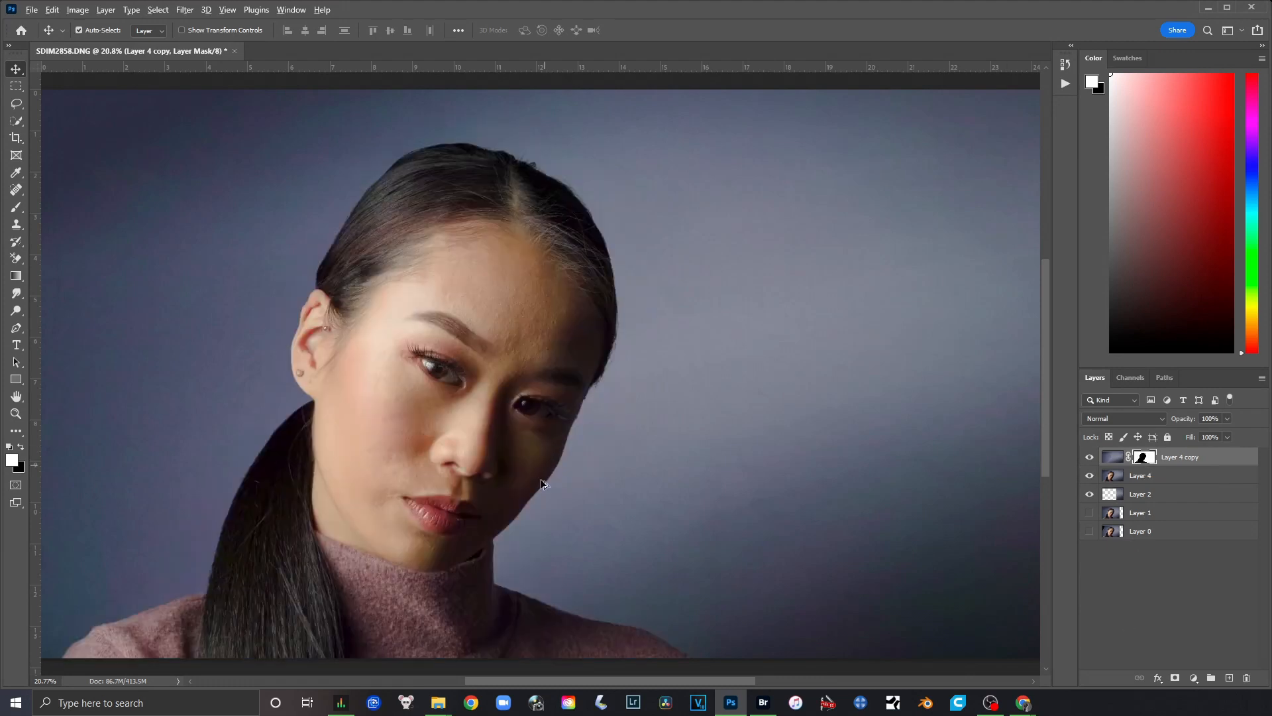
# Inspect the mask edge close up along the jaw, hair, ear, ponytail and shoulder.
pyautogui.scroll(10, 503, 583)
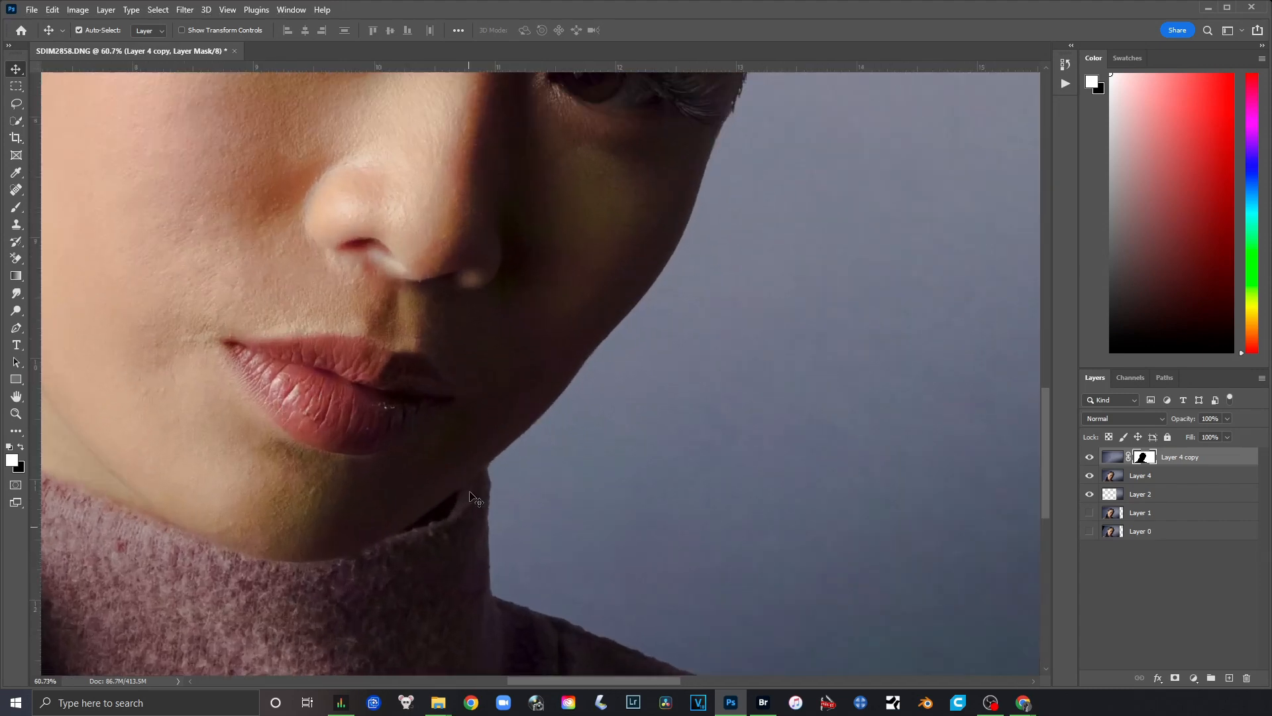
pyautogui.moveTo(527, 366); pyautogui.dragTo(514, 530)
pyautogui.moveTo(600, 165); pyautogui.dragTo(530, 583)
pyautogui.moveTo(636, 274); pyautogui.dragTo(659, 407)
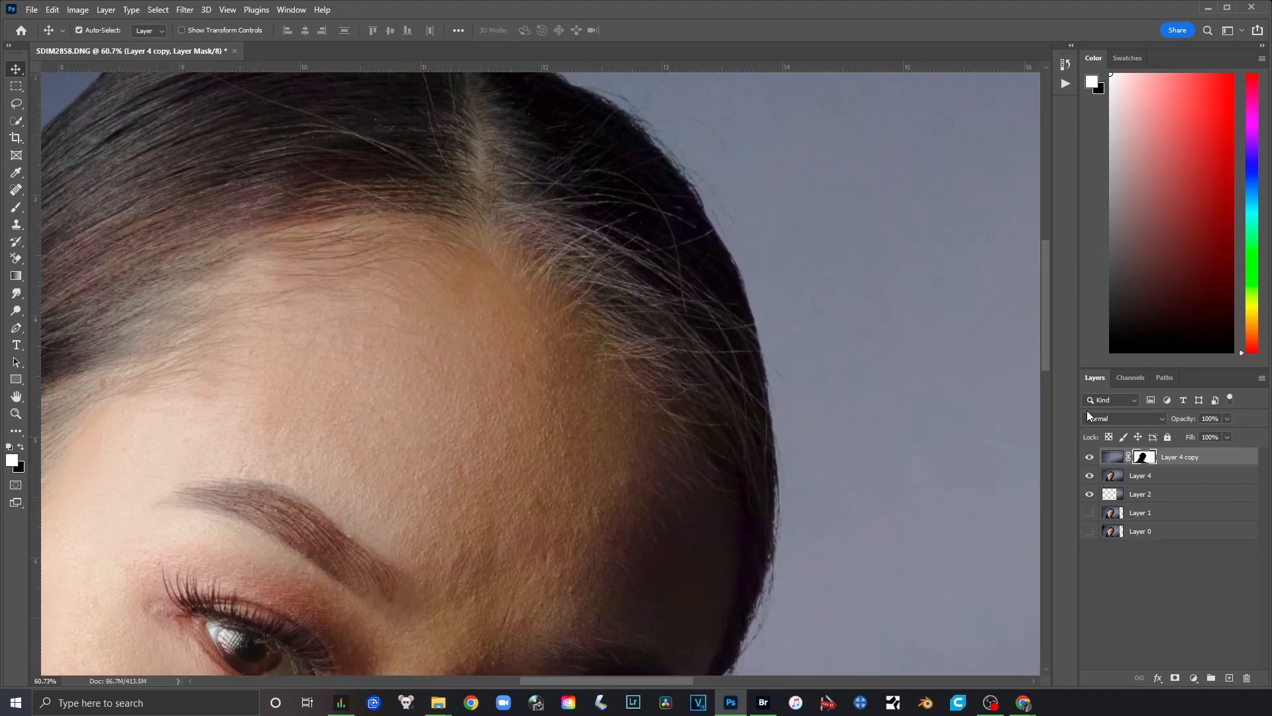
pyautogui.moveTo(540, 233); pyautogui.dragTo(789, 403)
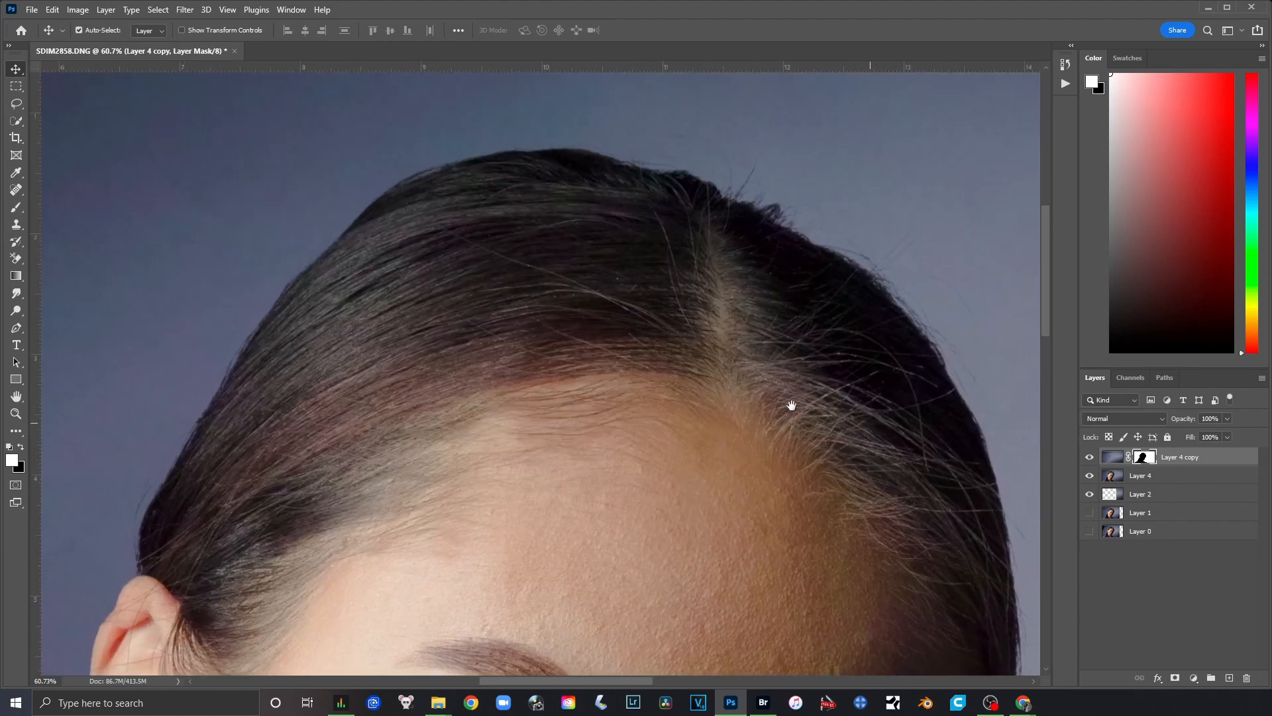
pyautogui.moveTo(579, 330); pyautogui.dragTo(795, 210)
pyautogui.moveTo(445, 438); pyautogui.dragTo(498, 208)
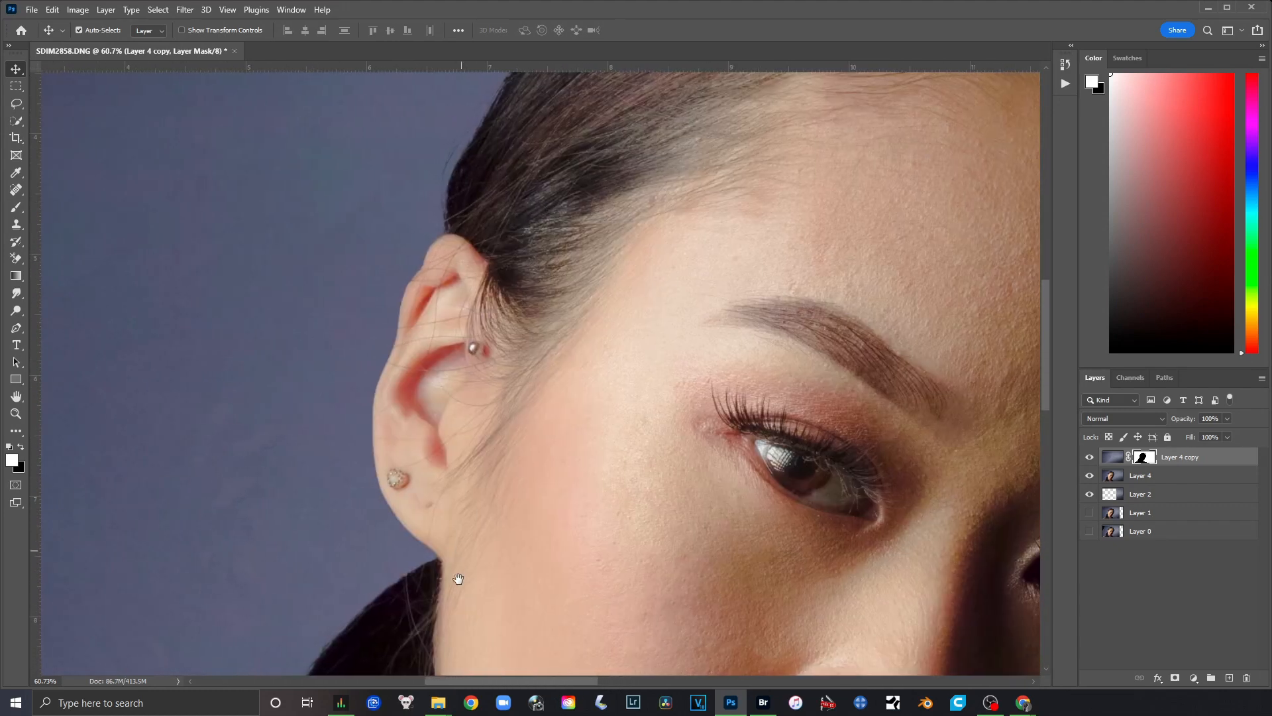
pyautogui.moveTo(454, 579); pyautogui.dragTo(582, 199)
pyautogui.moveTo(447, 650); pyautogui.dragTo(582, 276)
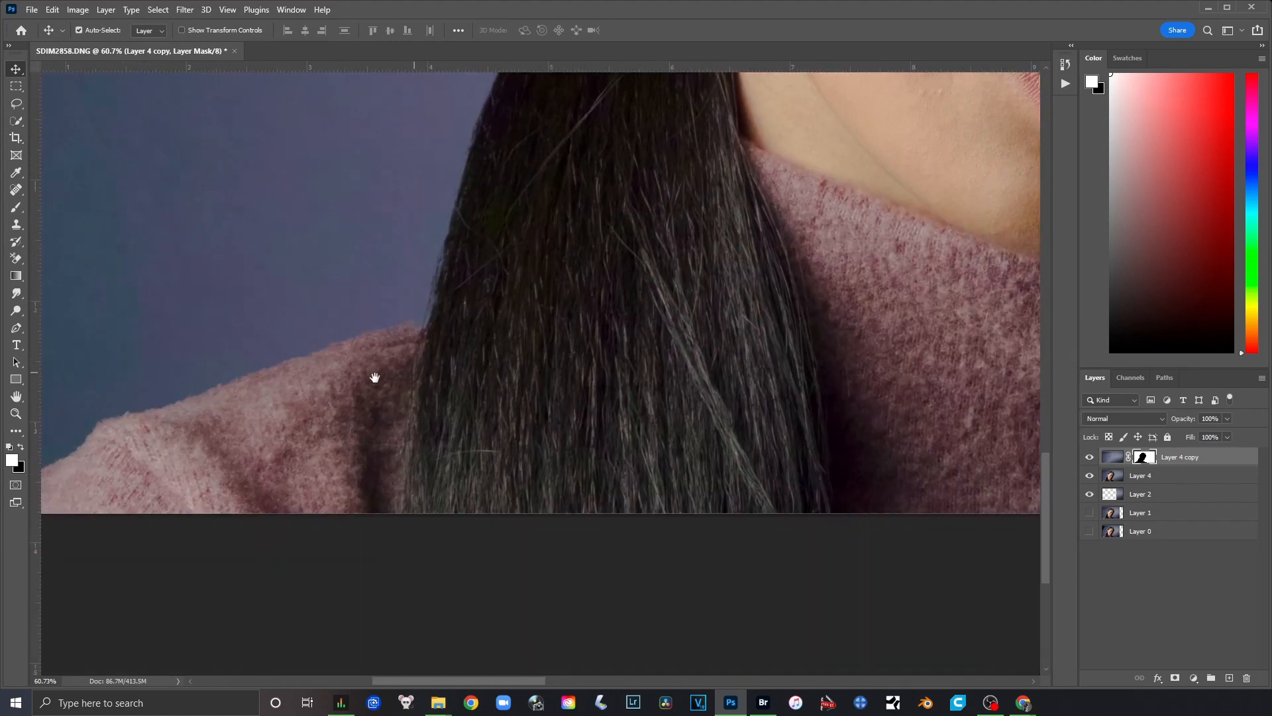
pyautogui.moveTo(372, 372); pyautogui.dragTo(563, 561)
pyautogui.moveTo(673, 113); pyautogui.dragTo(516, 602)
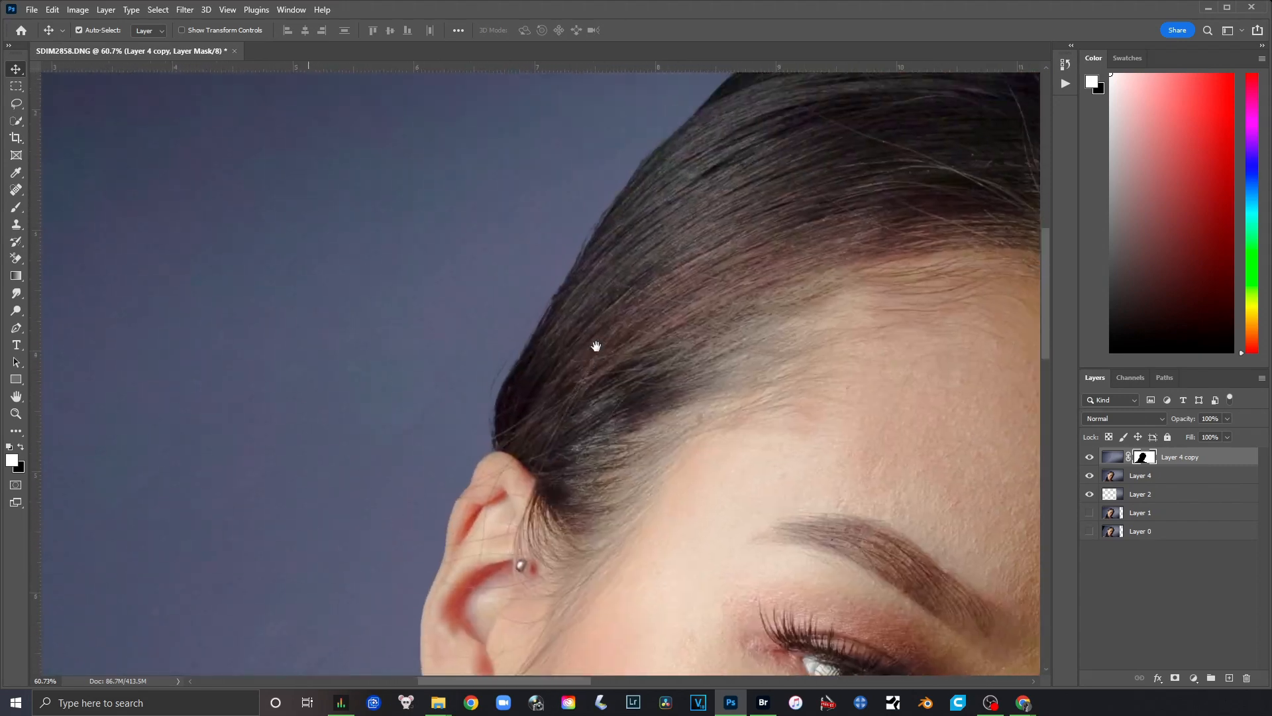
pyautogui.moveTo(680, 157); pyautogui.dragTo(382, 501)
pyautogui.moveTo(689, 446); pyautogui.dragTo(703, 347)
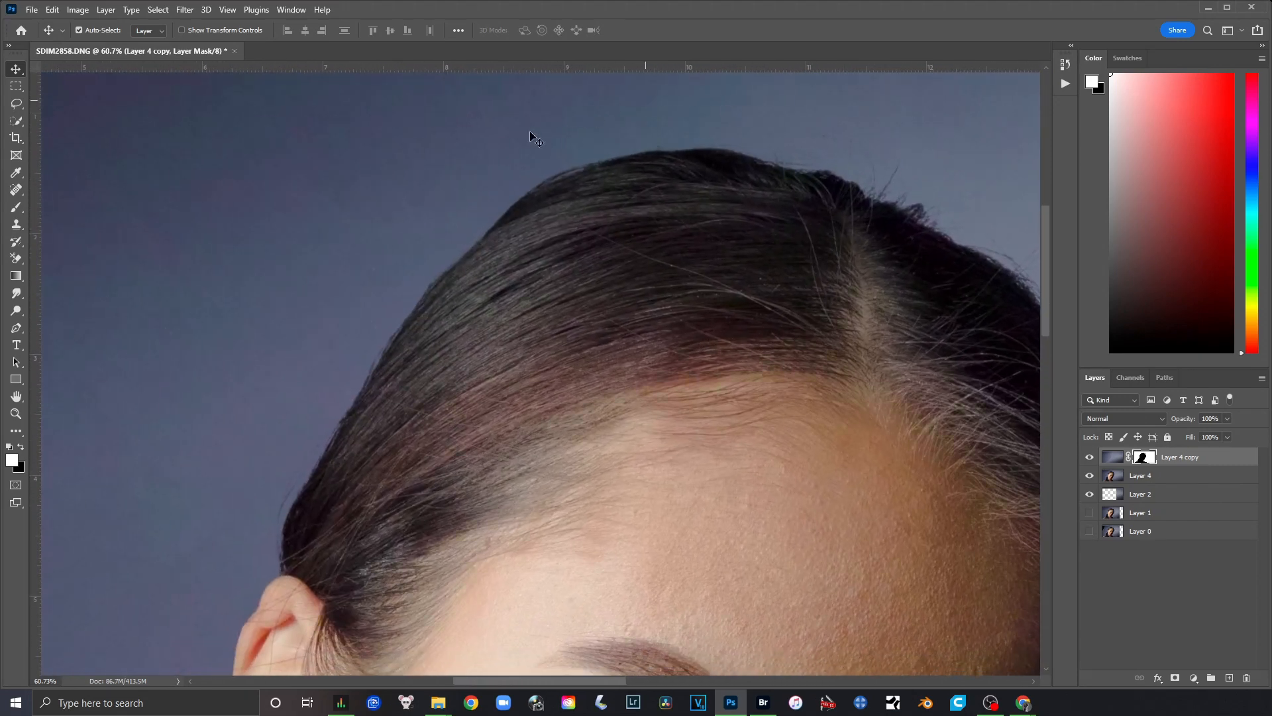
# Toggle Layer 4 copy to compare the stray hairs around the head and face outline with and without the masked backdrop.
pyautogui.click(1088, 458)
pyautogui.click(1089, 458)
pyautogui.click(1089, 458)
pyautogui.click(1087, 457)
pyautogui.moveTo(926, 339); pyautogui.dragTo(576, 236)
pyautogui.moveTo(778, 477); pyautogui.dragTo(622, 165)
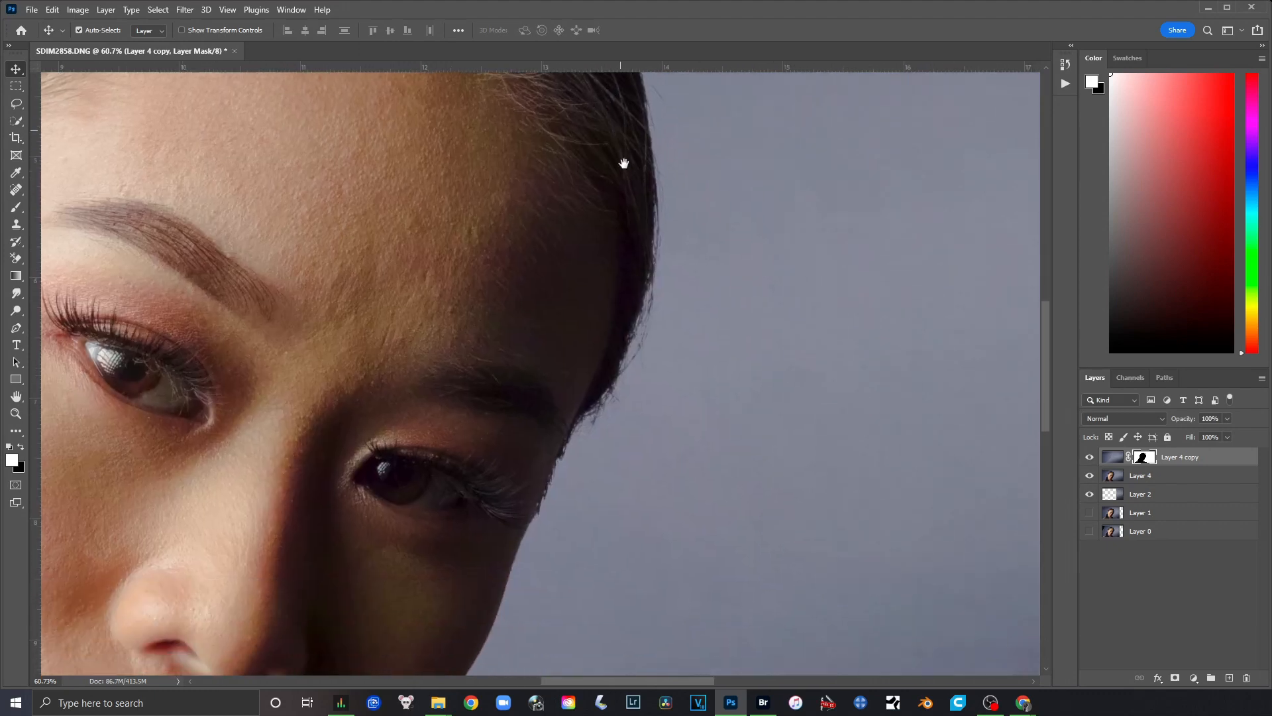
pyautogui.moveTo(530, 517); pyautogui.dragTo(642, 216)
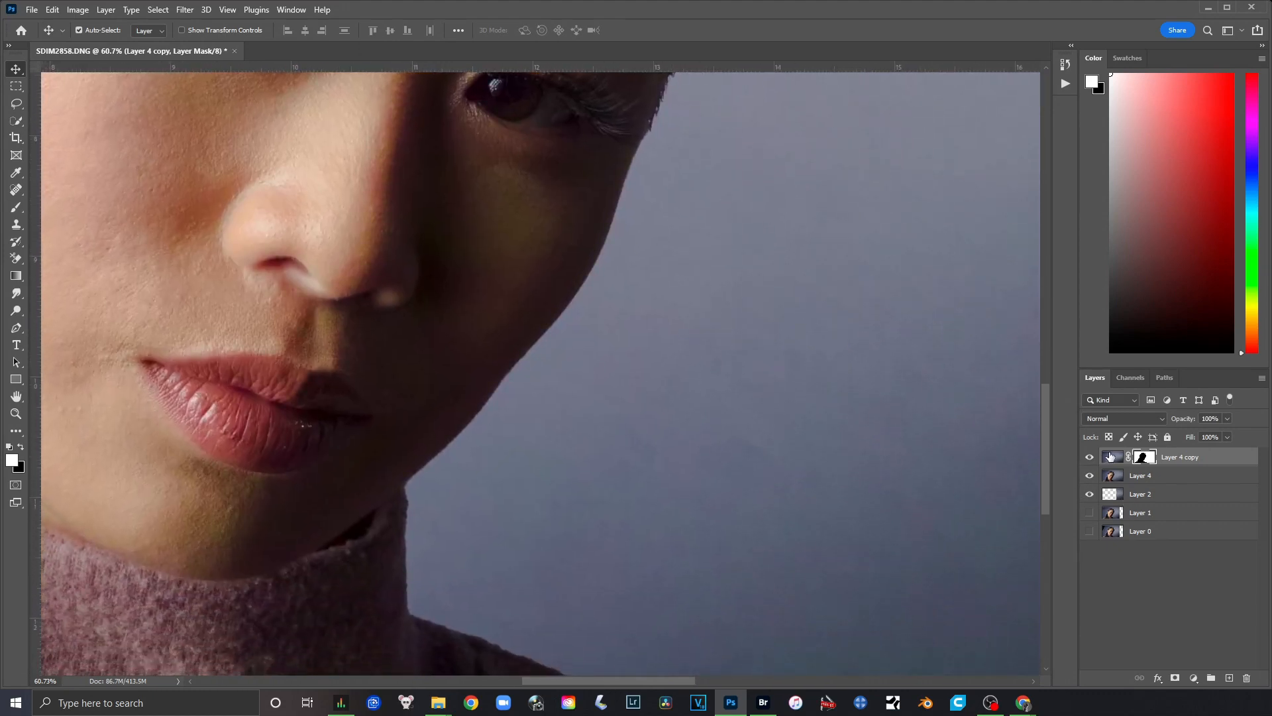
pyautogui.click(1092, 458)
# Examine the cleaned outline again from the face and forehead around to the ear and down the ponytail.
pyautogui.moveTo(596, 113); pyautogui.dragTo(658, 256)
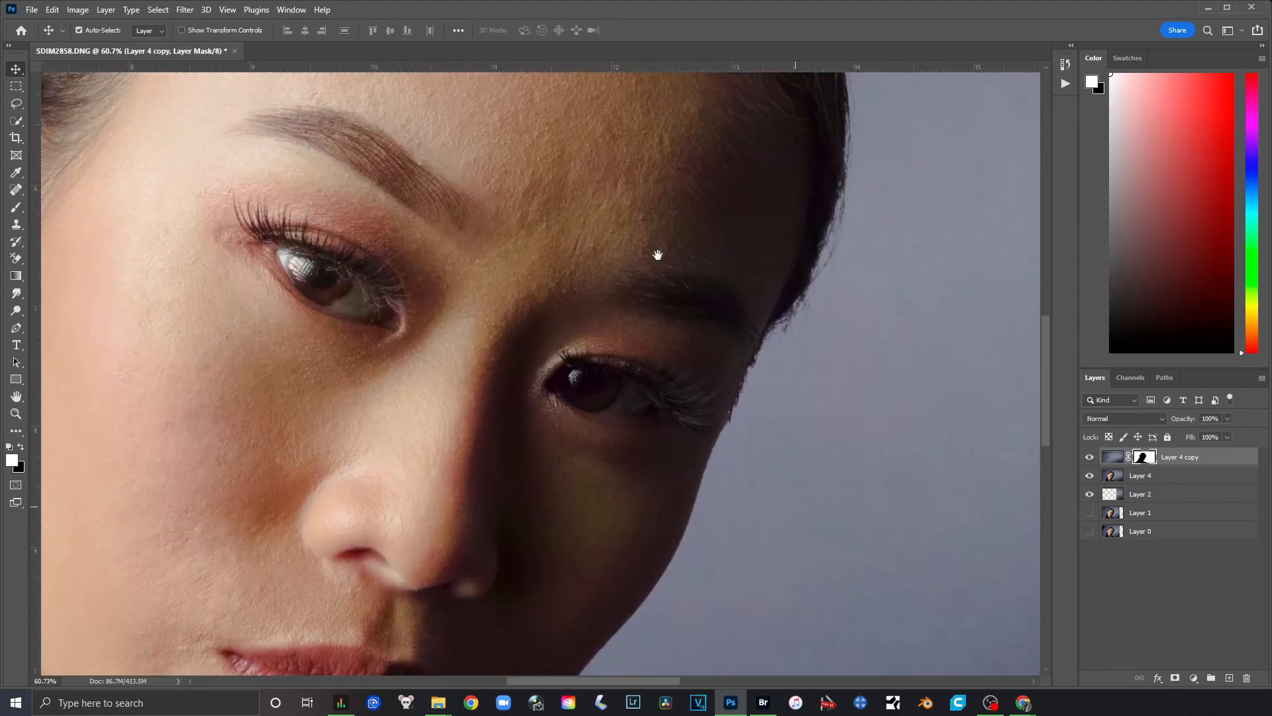
pyautogui.moveTo(583, 175); pyautogui.dragTo(638, 395)
pyautogui.moveTo(520, 369); pyautogui.dragTo(781, 321)
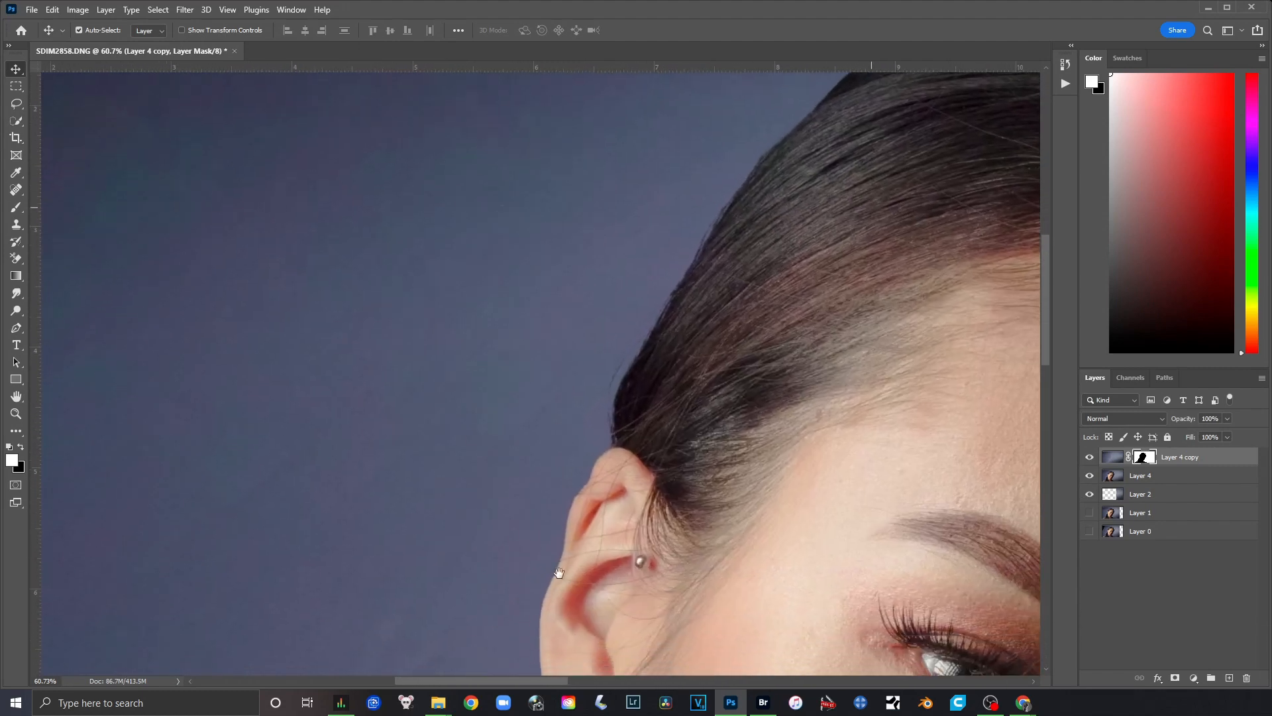
pyautogui.moveTo(559, 571); pyautogui.dragTo(539, 194)
pyautogui.moveTo(494, 483); pyautogui.dragTo(696, 250)
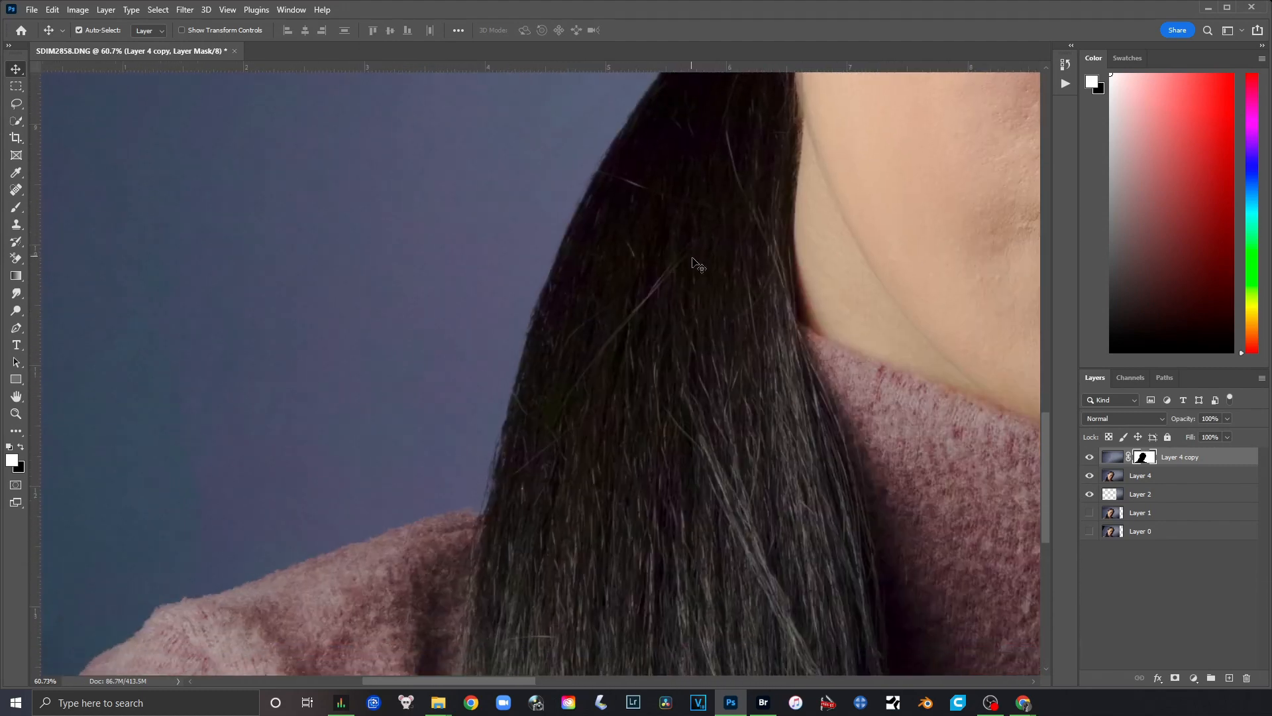
pyautogui.moveTo(676, 460); pyautogui.dragTo(662, 501)
pyautogui.moveTo(723, 235); pyautogui.dragTo(761, 242)
pyautogui.scroll(-3, 590, 523)
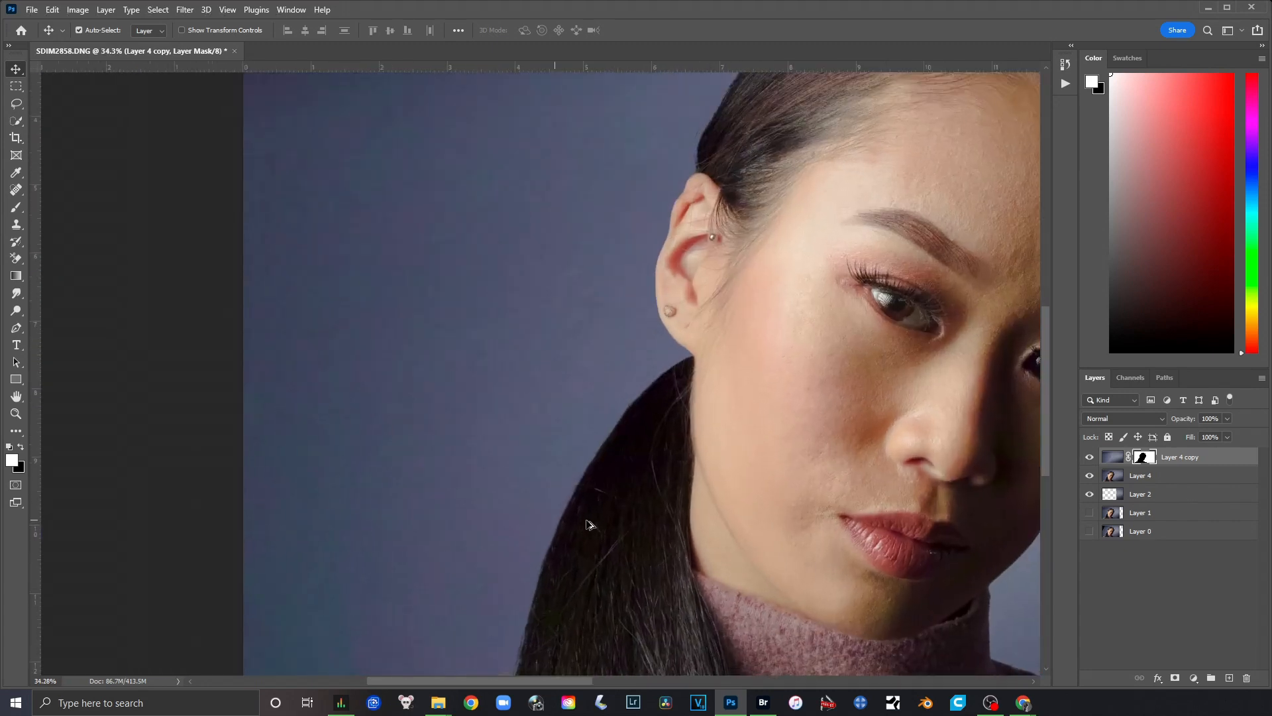
pyautogui.scroll(1, 588, 525)
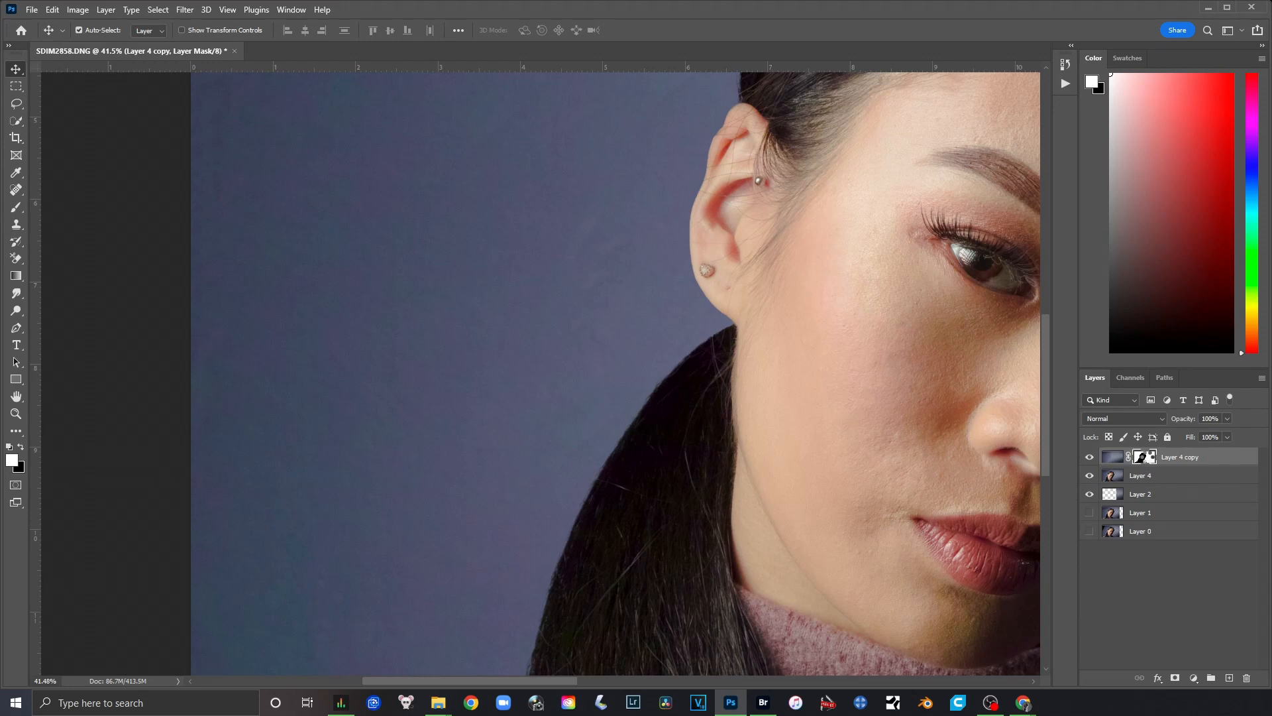
# Open Layer 4 copy's mask for edge refinement, feather it 4.4 px and shift its edge to -100%.
pyautogui.doubleClick(1143, 457)
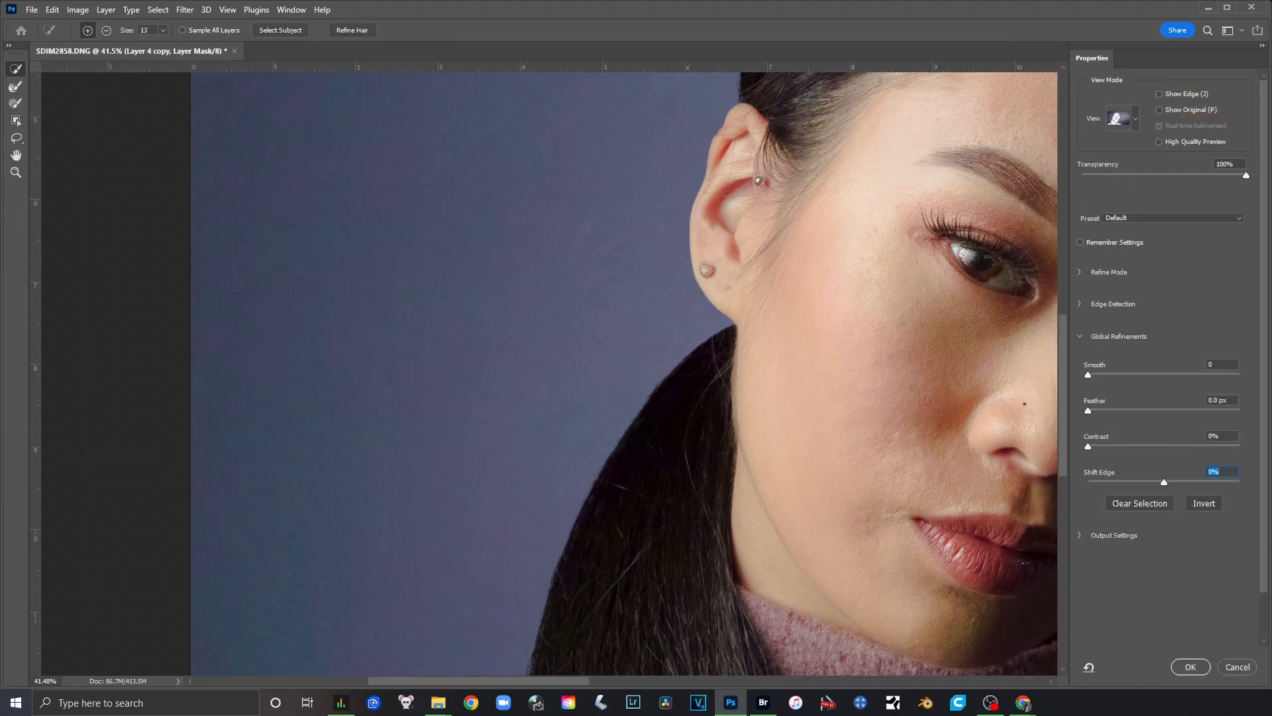
pyautogui.moveTo(937, 279); pyautogui.dragTo(881, 431)
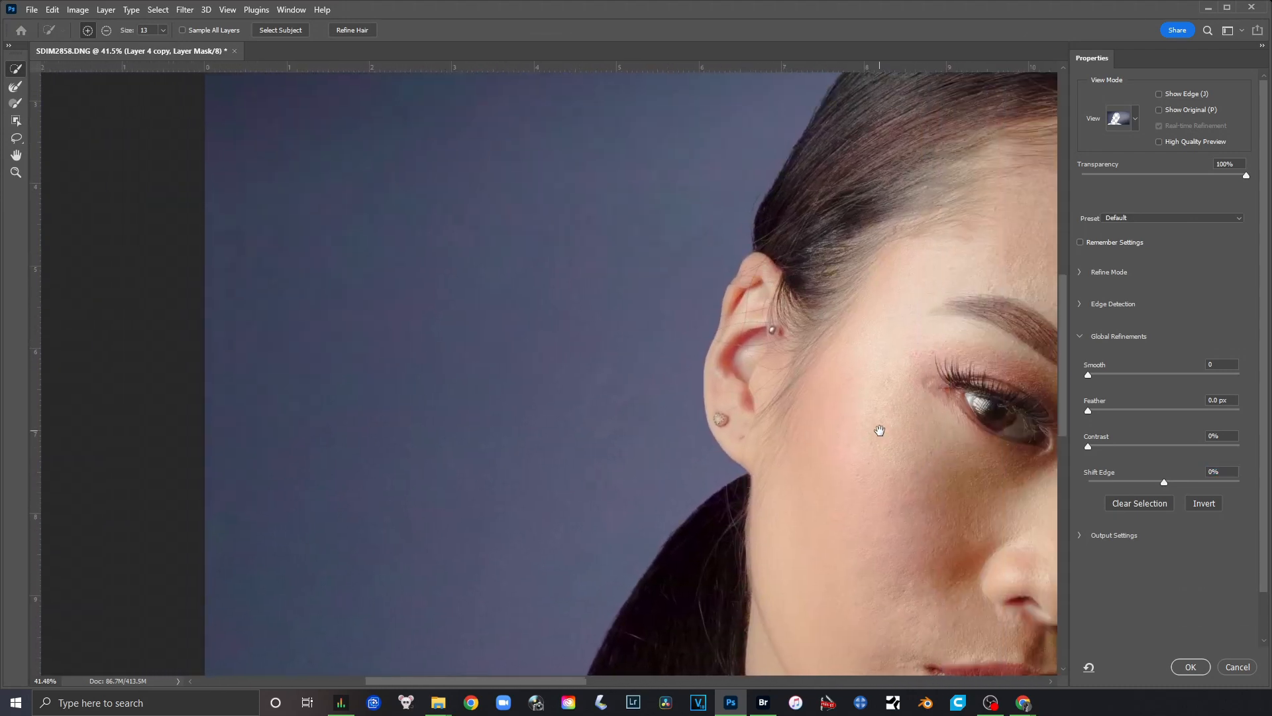
pyautogui.moveTo(1088, 409); pyautogui.dragTo(1242, 406)
pyautogui.click(1144, 416)
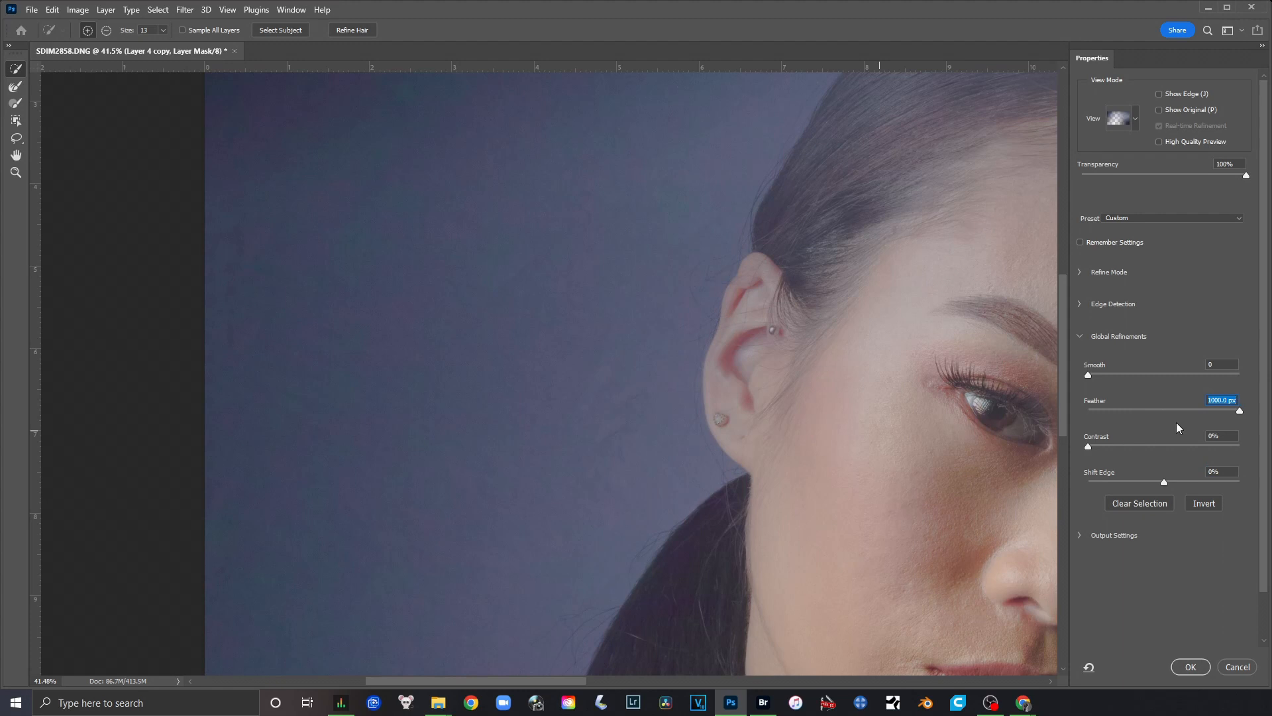
pyautogui.moveTo(1230, 409); pyautogui.dragTo(1124, 411)
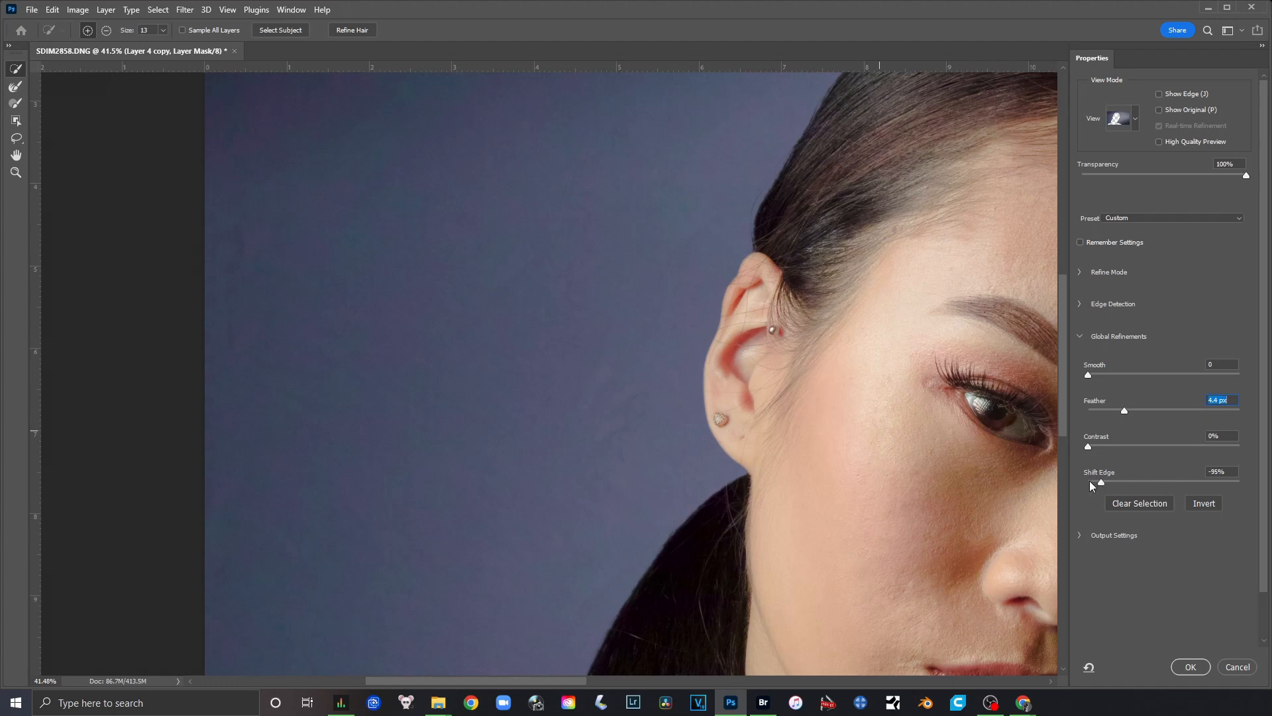
pyautogui.moveTo(1090, 482); pyautogui.dragTo(1060, 479)
# Readjust the mask refinement around the top of the head to a feather of 8.4 px and an edge shift of -55%.
pyautogui.moveTo(887, 206); pyautogui.dragTo(624, 567)
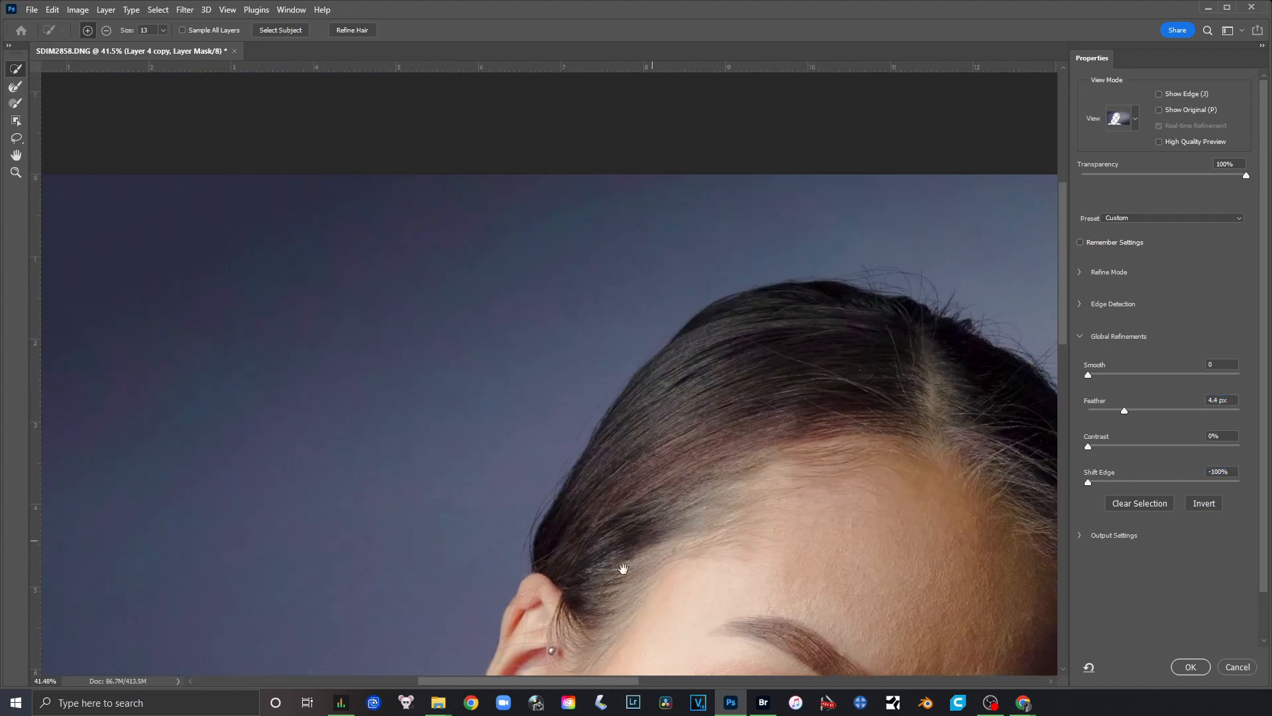
pyautogui.moveTo(926, 351); pyautogui.dragTo(843, 446)
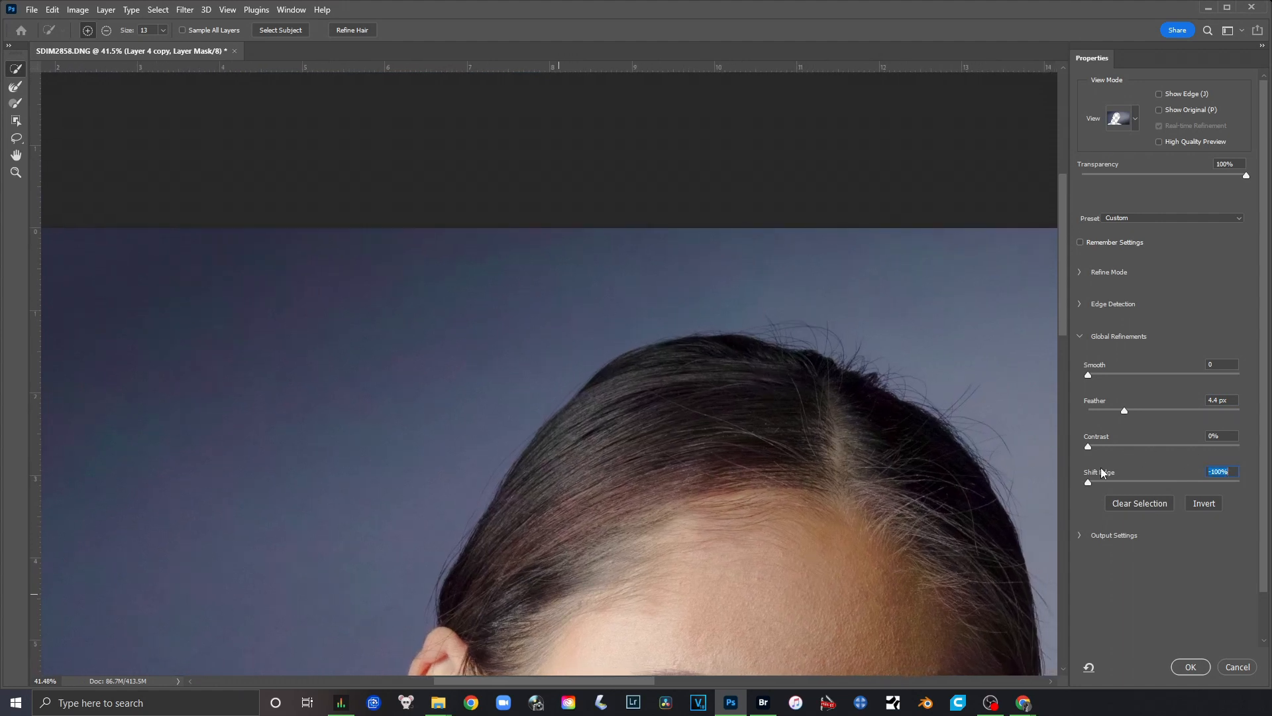
pyautogui.moveTo(1088, 482); pyautogui.dragTo(1227, 484)
pyautogui.moveTo(1142, 476); pyautogui.dragTo(1125, 483)
pyautogui.moveTo(1114, 409); pyautogui.dragTo(1142, 412)
pyautogui.moveTo(1142, 483); pyautogui.dragTo(1122, 481)
# Check the outline with the edge shift at -70%, set it back to -55% and apply the mask refinement.
pyautogui.moveTo(776, 494); pyautogui.dragTo(964, 306)
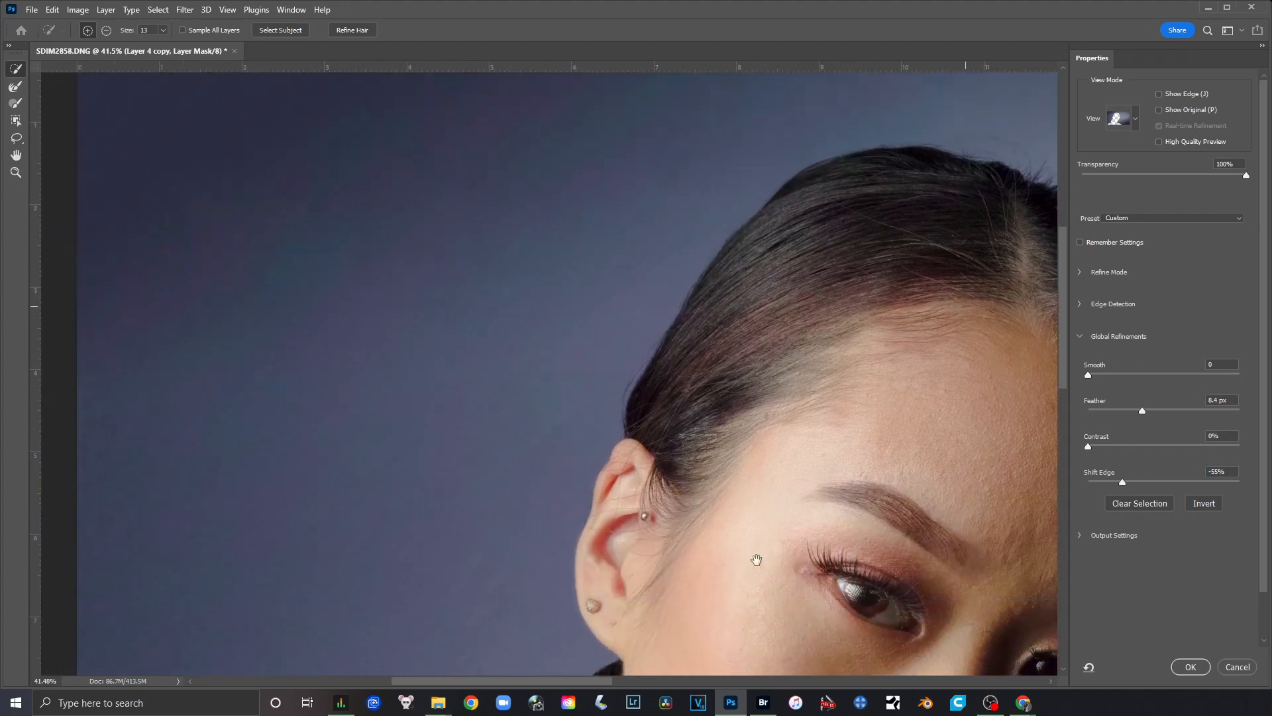
pyautogui.moveTo(757, 560); pyautogui.dragTo(719, 384)
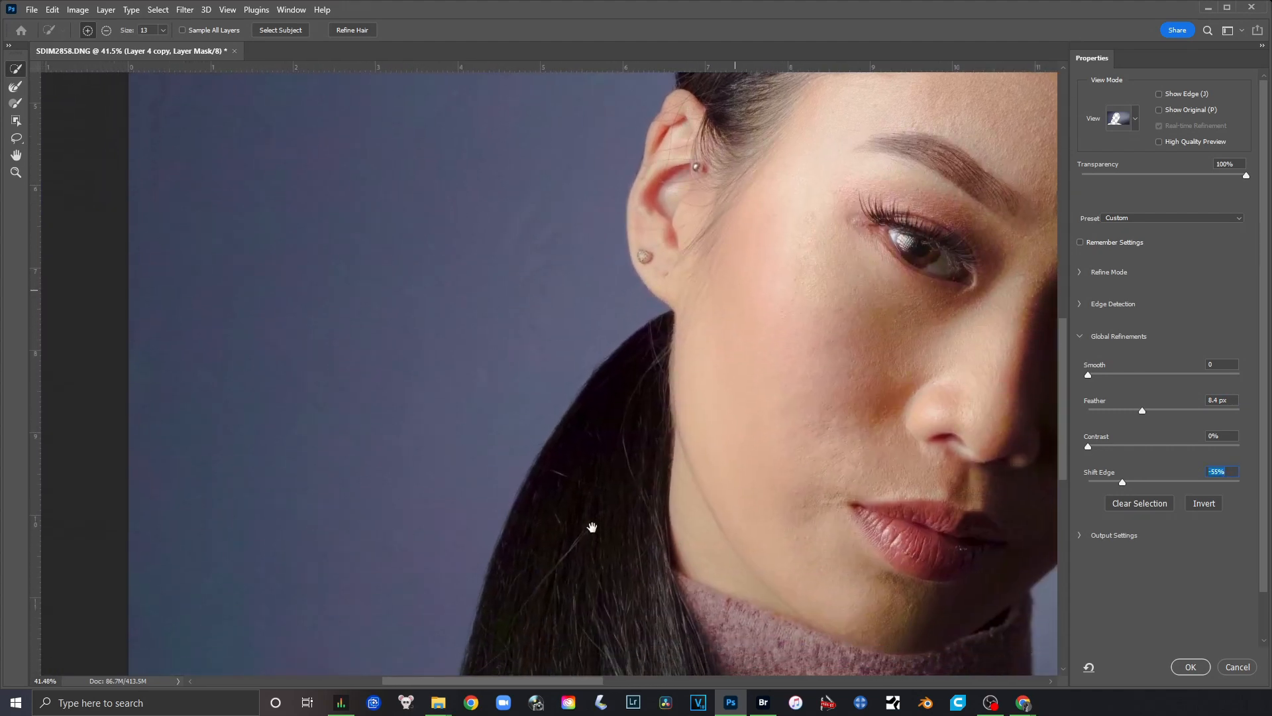
pyautogui.moveTo(592, 527); pyautogui.dragTo(636, 335)
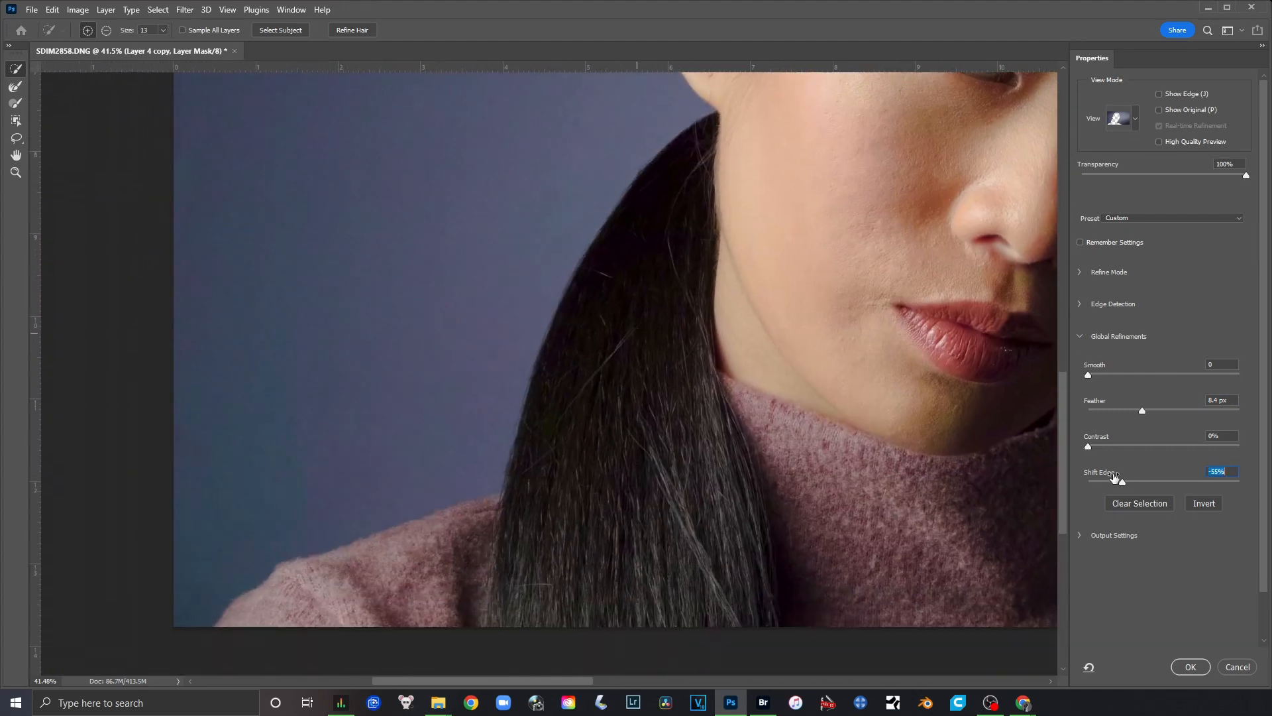
pyautogui.moveTo(1122, 481); pyautogui.dragTo(1111, 481)
pyautogui.moveTo(1001, 307); pyautogui.dragTo(707, 371)
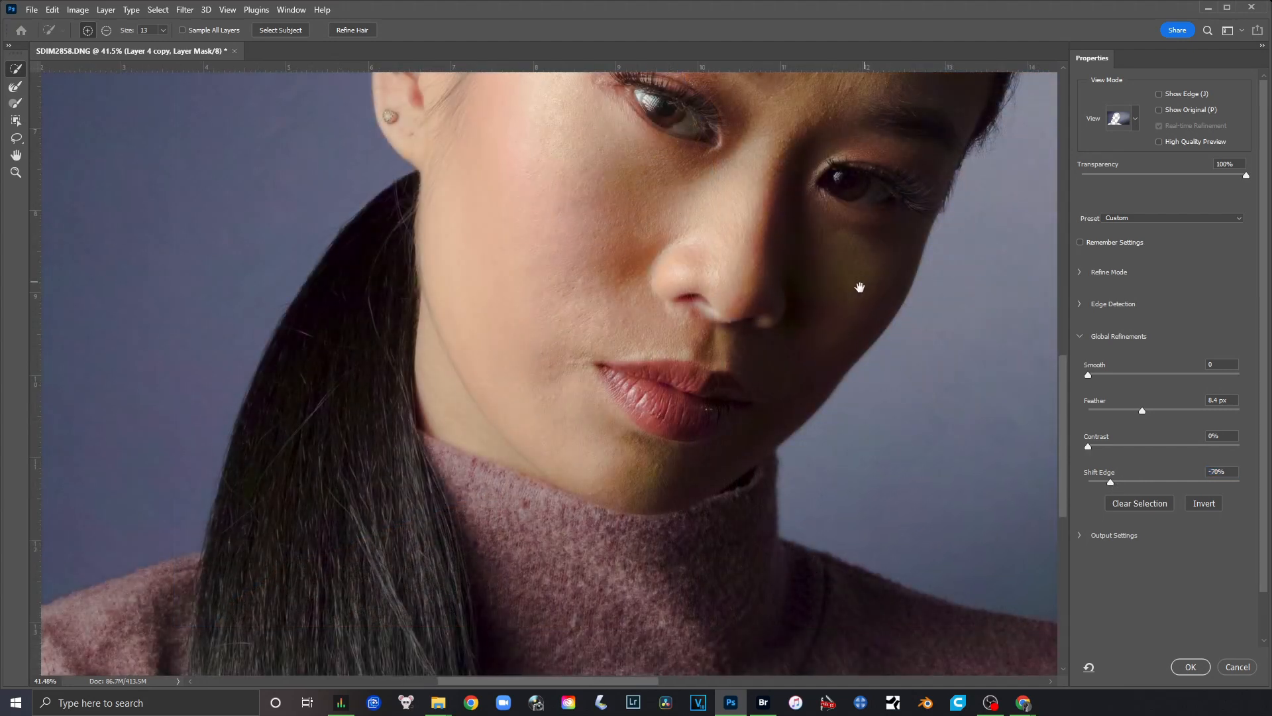
pyautogui.moveTo(861, 285); pyautogui.dragTo(788, 559)
pyautogui.moveTo(812, 360); pyautogui.dragTo(821, 479)
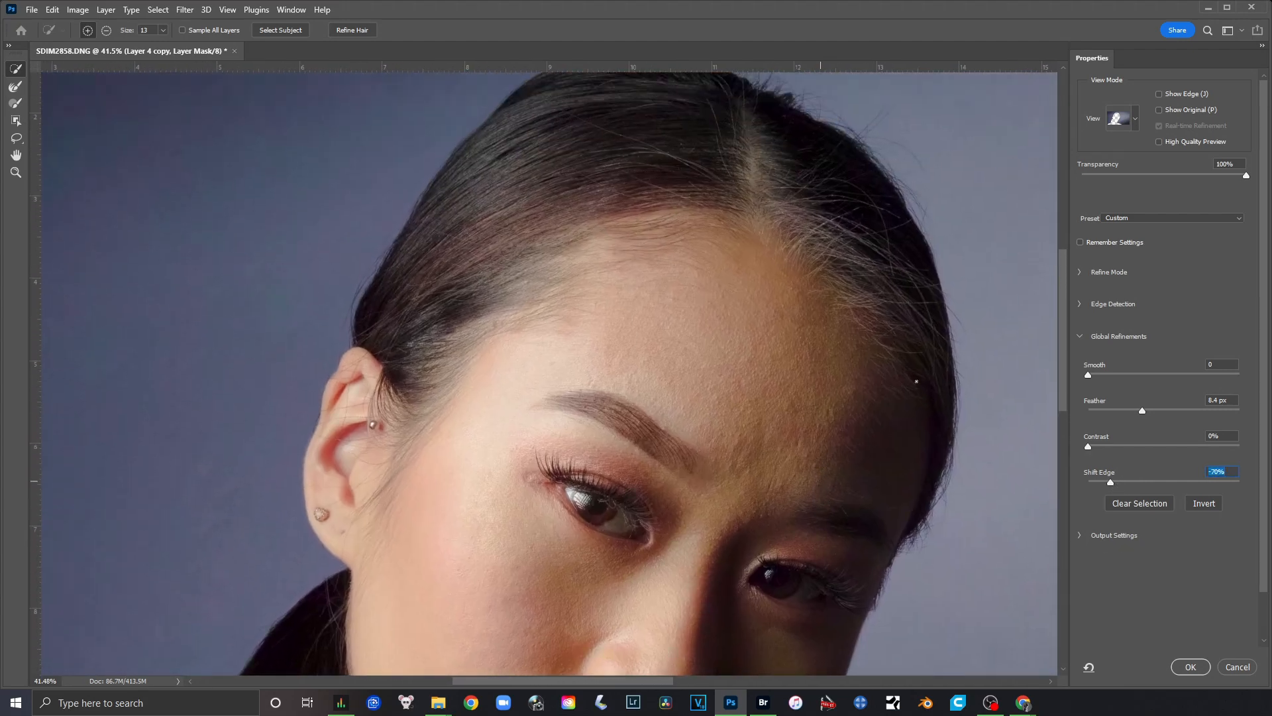
pyautogui.moveTo(899, 380); pyautogui.dragTo(916, 442)
pyautogui.moveTo(1110, 482); pyautogui.dragTo(1119, 481)
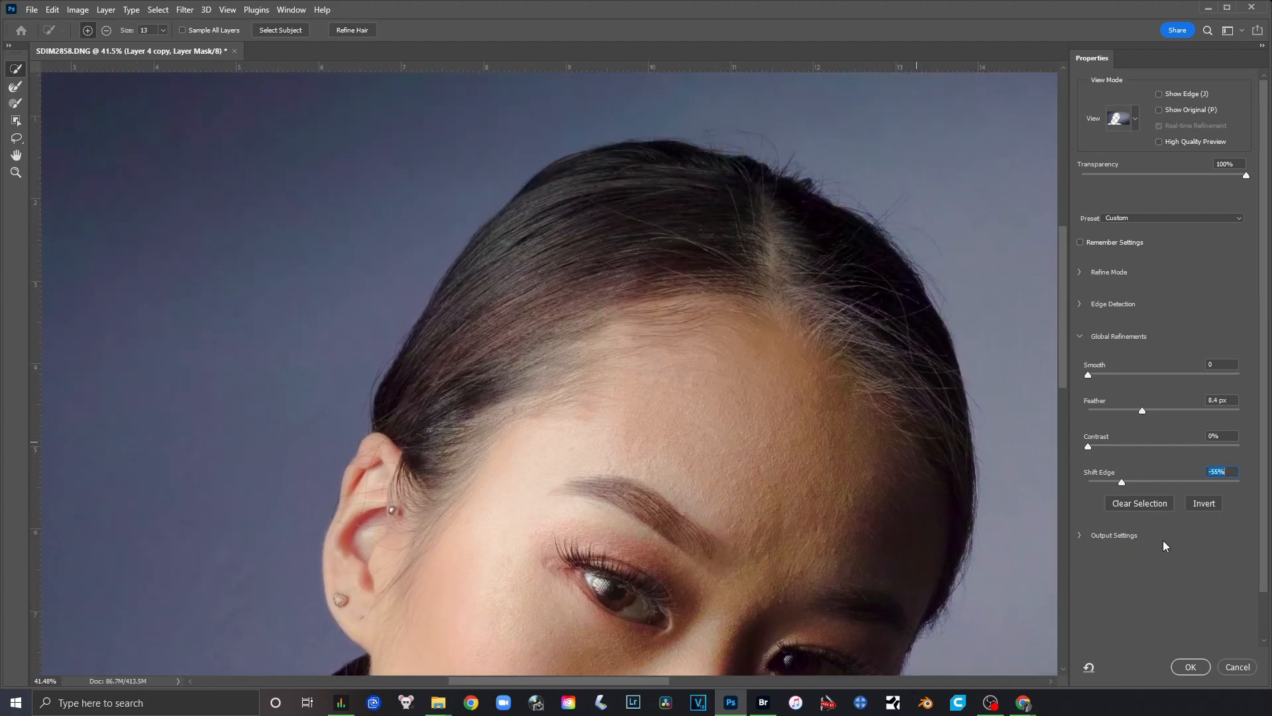
pyautogui.click(1190, 667)
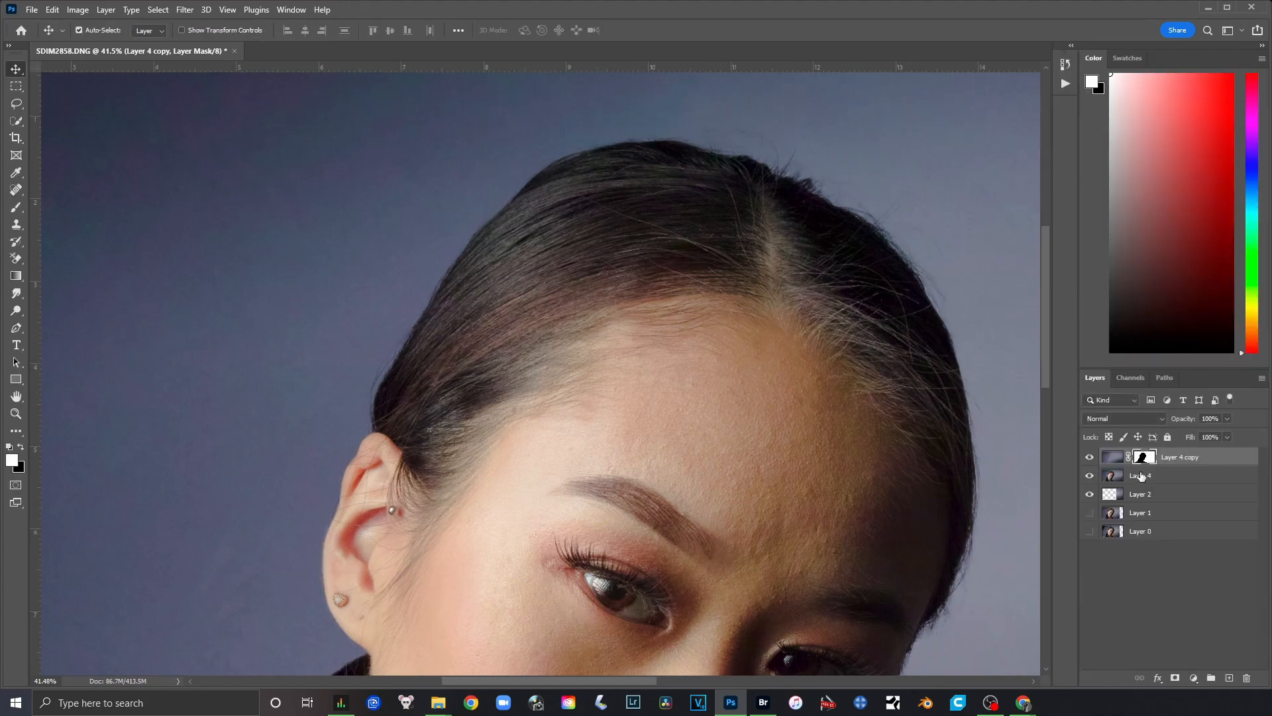
# Toggle Layer 4 copy to compare the hair outline with and without the refined backdrop mask, leaving the layer shown.
pyautogui.click(1089, 457)
pyautogui.click(1089, 457)
pyautogui.click(1089, 457)
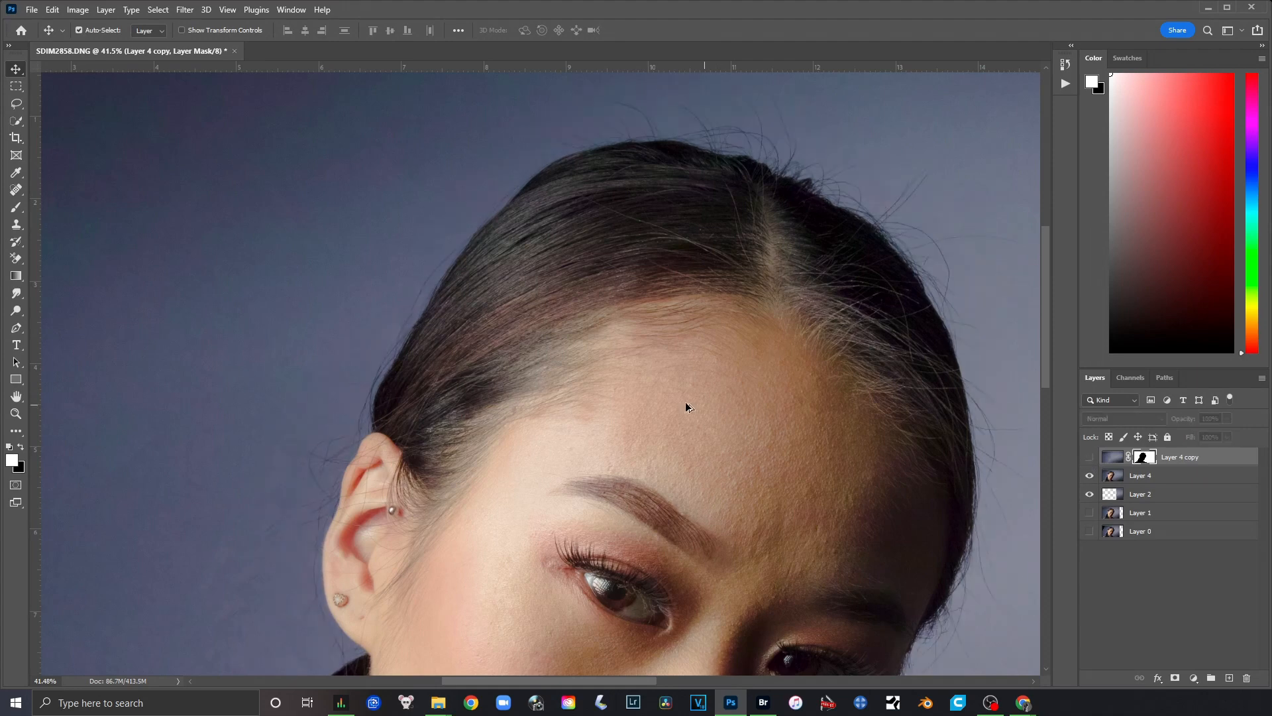
pyautogui.scroll(-6, 686, 406)
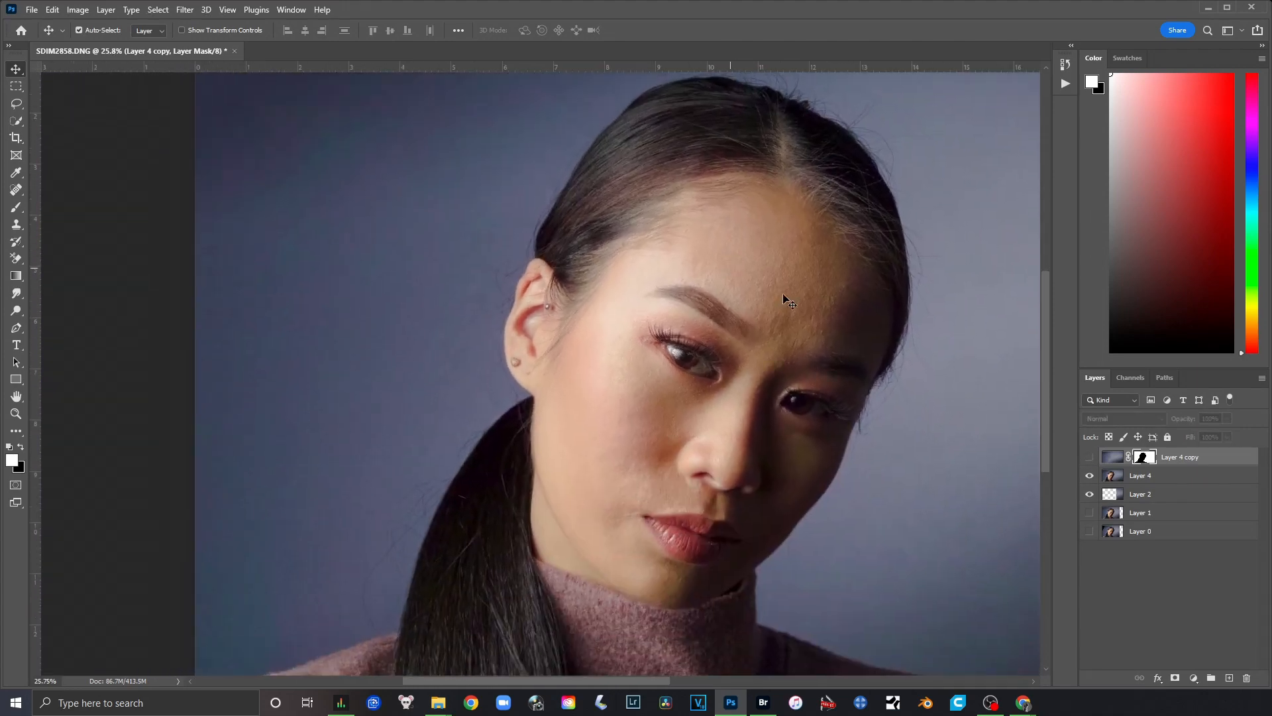
pyautogui.click(1089, 457)
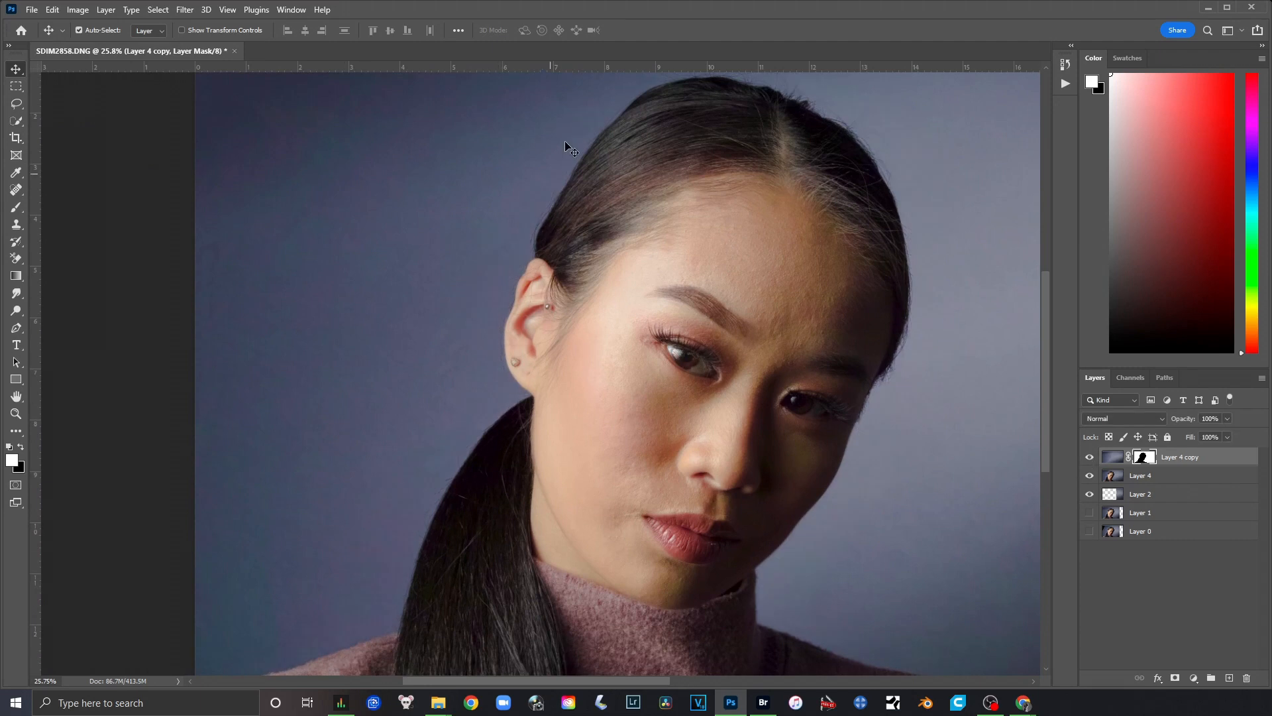
pyautogui.moveTo(849, 204); pyautogui.dragTo(823, 277)
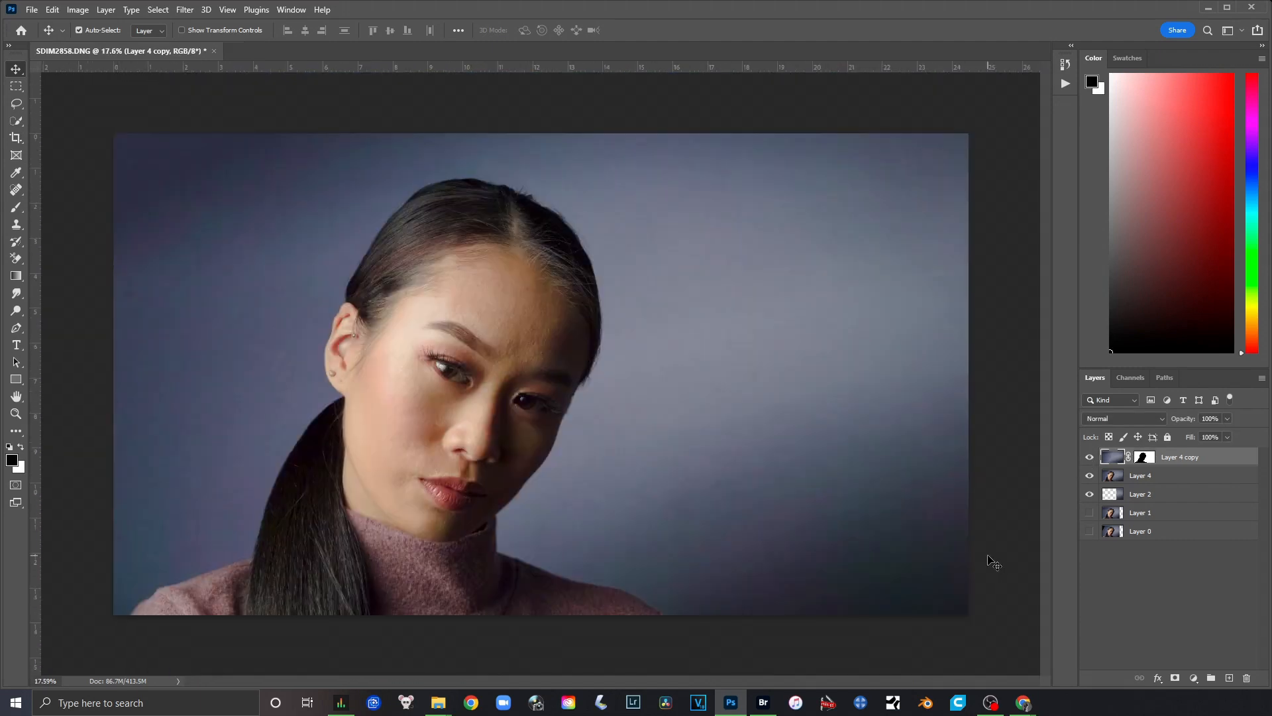
# Duplicate Layer 4 and Layer 4 copy together and merge the duplicates into one layer.
pyautogui.keyDown('shift'); pyautogui.click(1192, 480); pyautogui.keyUp('shift')
pyautogui.hotkey('ctrl', 'j')
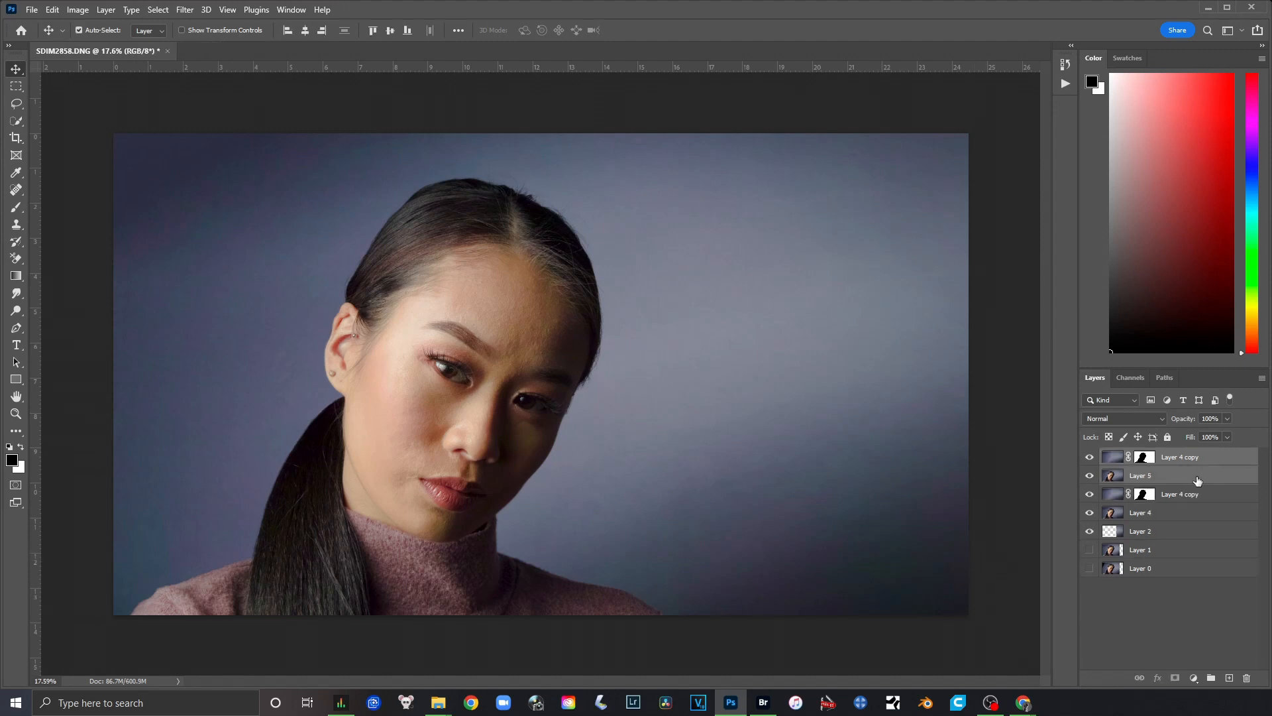
pyautogui.rightClick(1197, 480)
pyautogui.click(1236, 521)
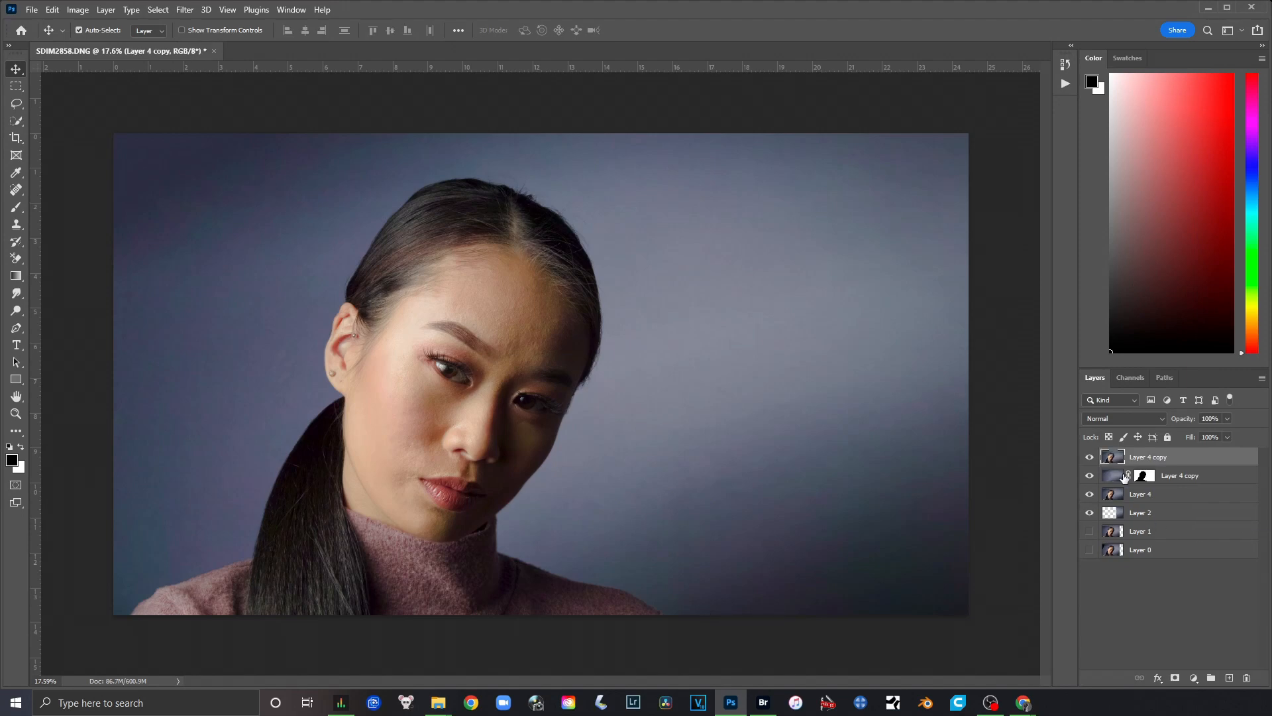
# Isolate the original Layer 0 and toggle the merged portrait layer over it for a before-and-after comparison.
pyautogui.keyDown('alt'); pyautogui.click(1089, 549); pyautogui.keyUp('alt')
pyautogui.click(1090, 456)
pyautogui.click(1089, 456)
pyautogui.click(1089, 456)
pyautogui.click(1089, 456)
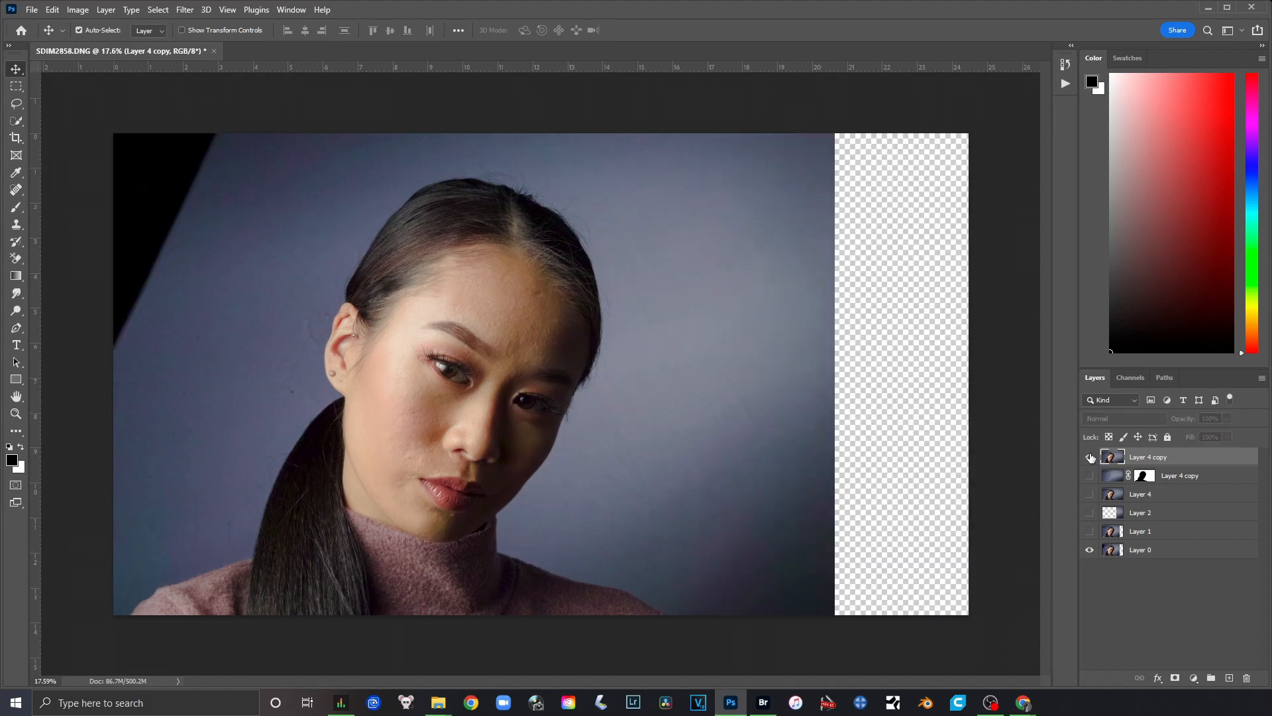
pyautogui.click(1090, 457)
# Duplicate the merged portrait layer and make the upper copy the active layer.
pyautogui.hotkey('ctrl', '0')
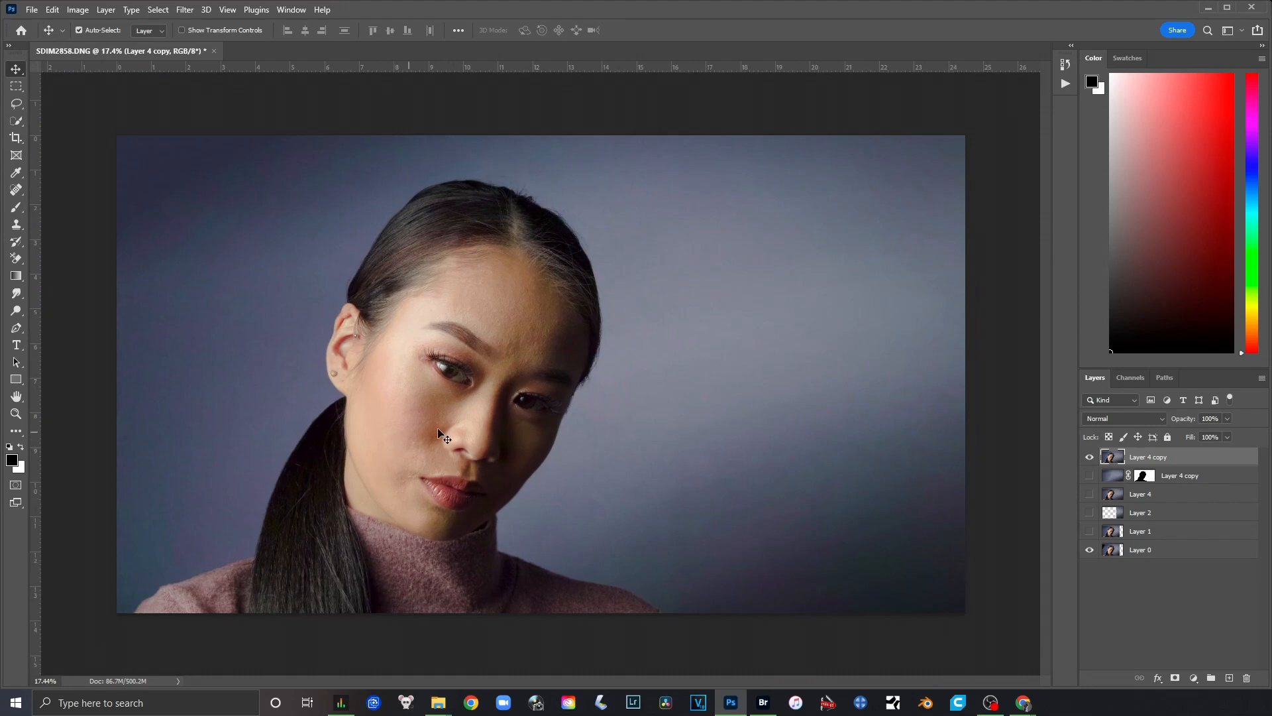
pyautogui.scroll(3, 395, 438)
pyautogui.scroll(2, 396, 440)
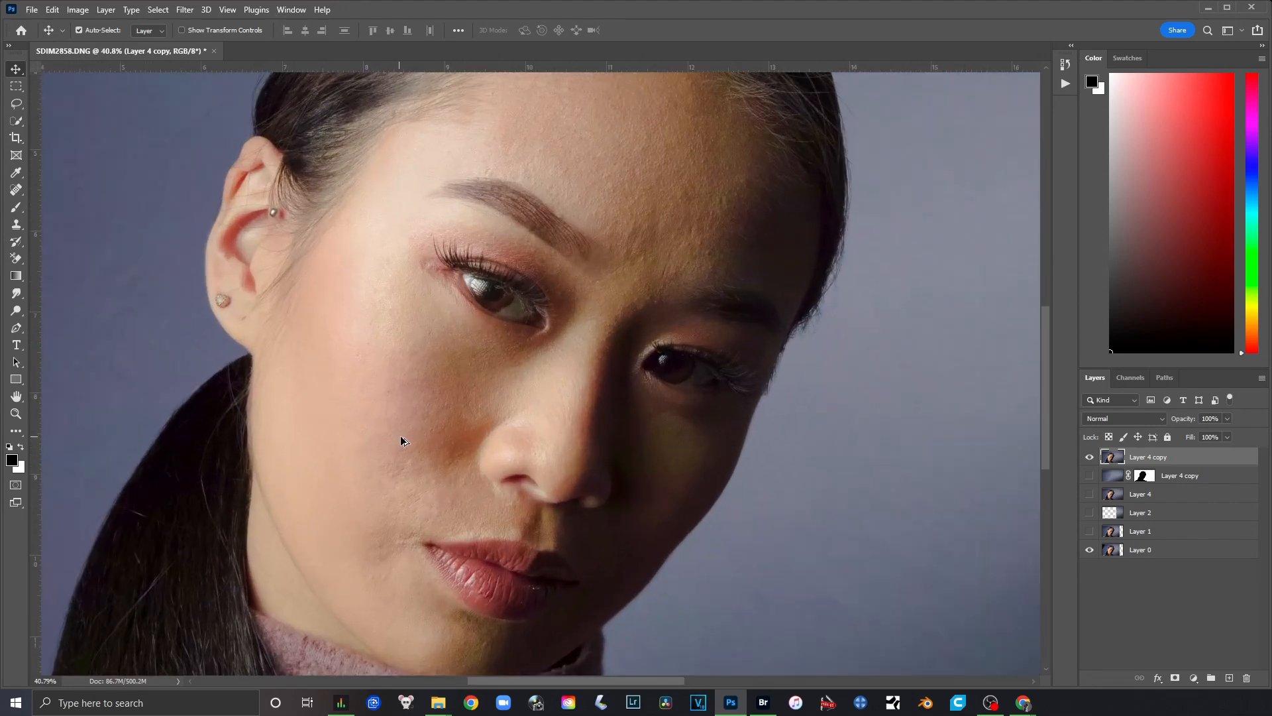
pyautogui.scroll(-1, 534, 447)
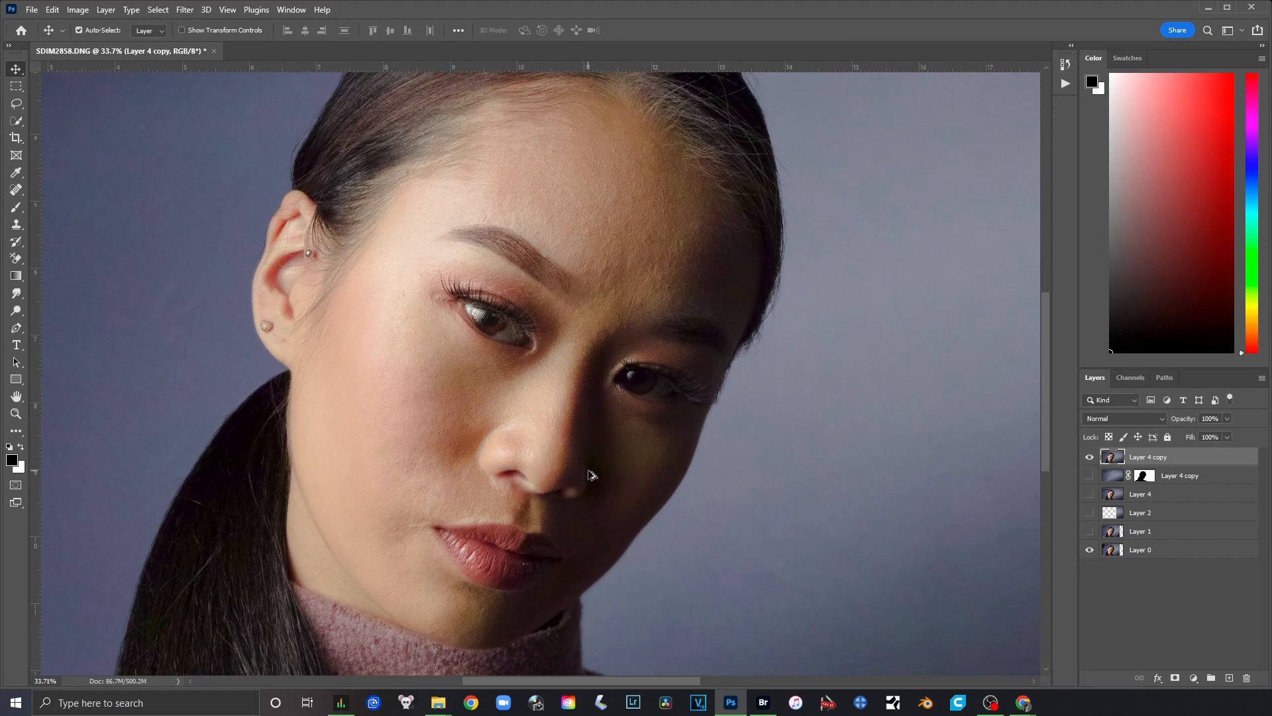
pyautogui.scroll(-1, 590, 476)
pyautogui.moveTo(597, 412); pyautogui.dragTo(588, 446)
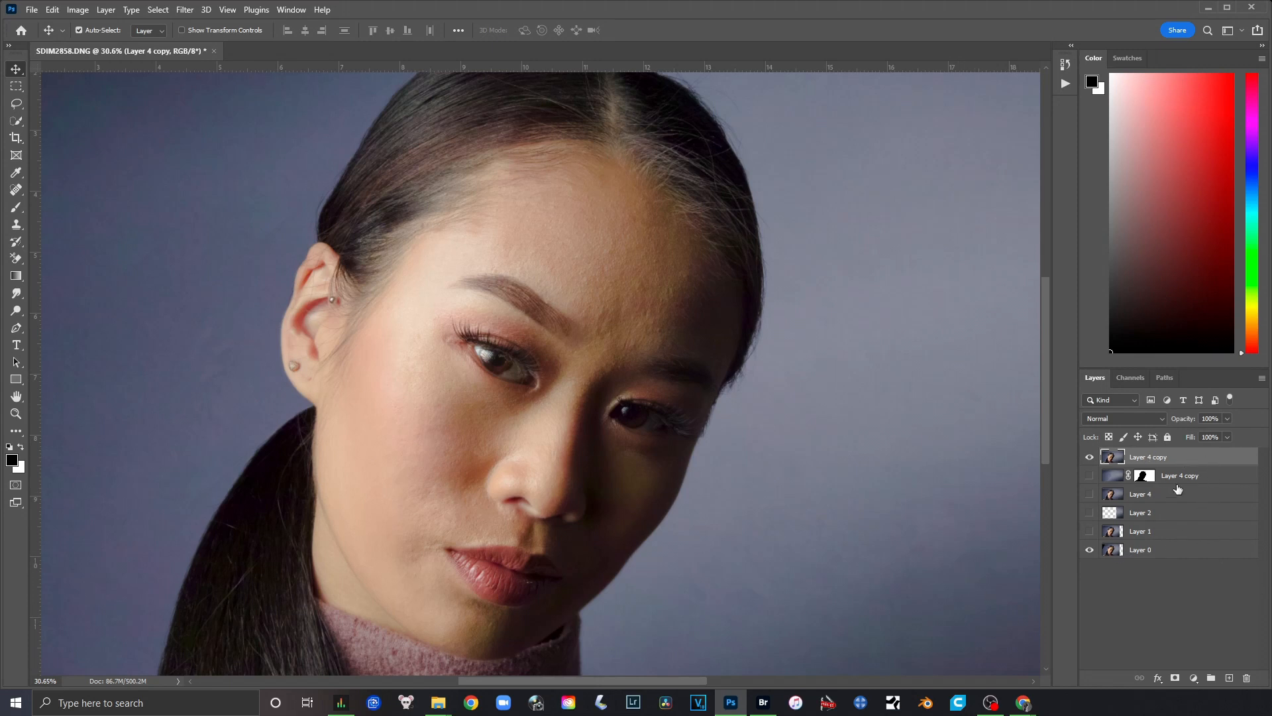
pyautogui.hotkey('ctrl', 'j')
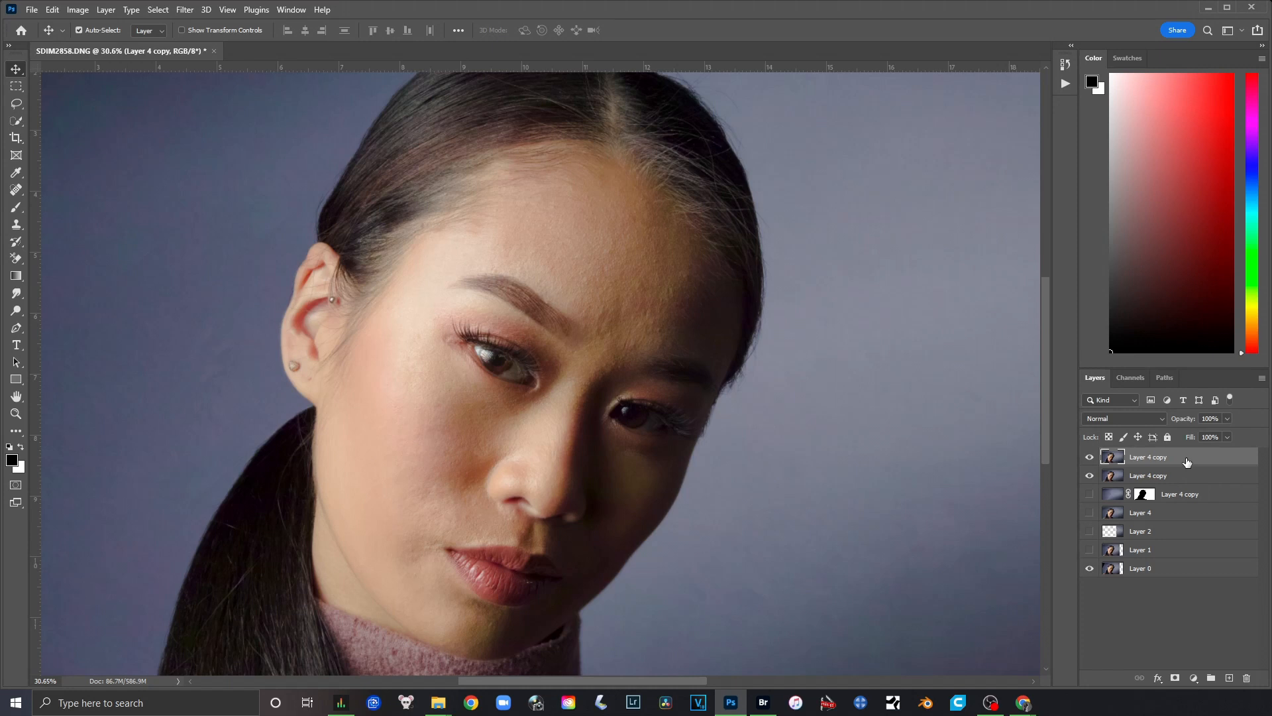
pyautogui.click(1188, 477)
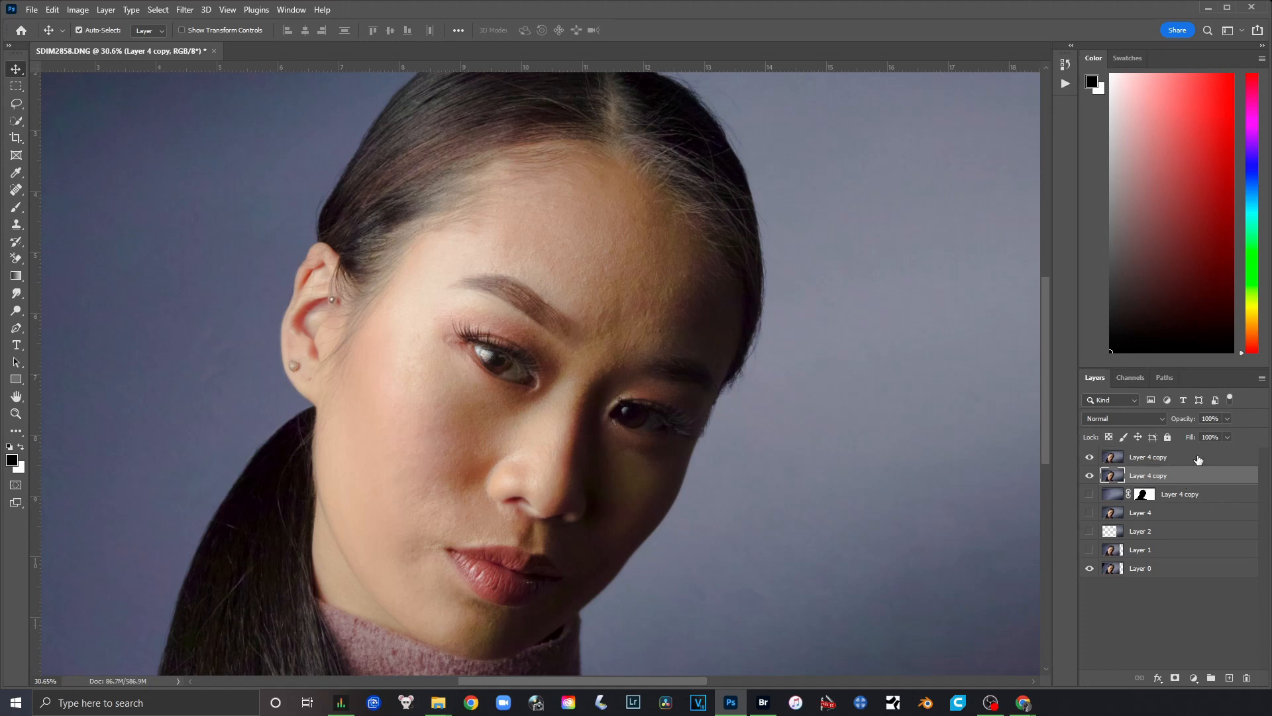
pyautogui.click(1198, 458)
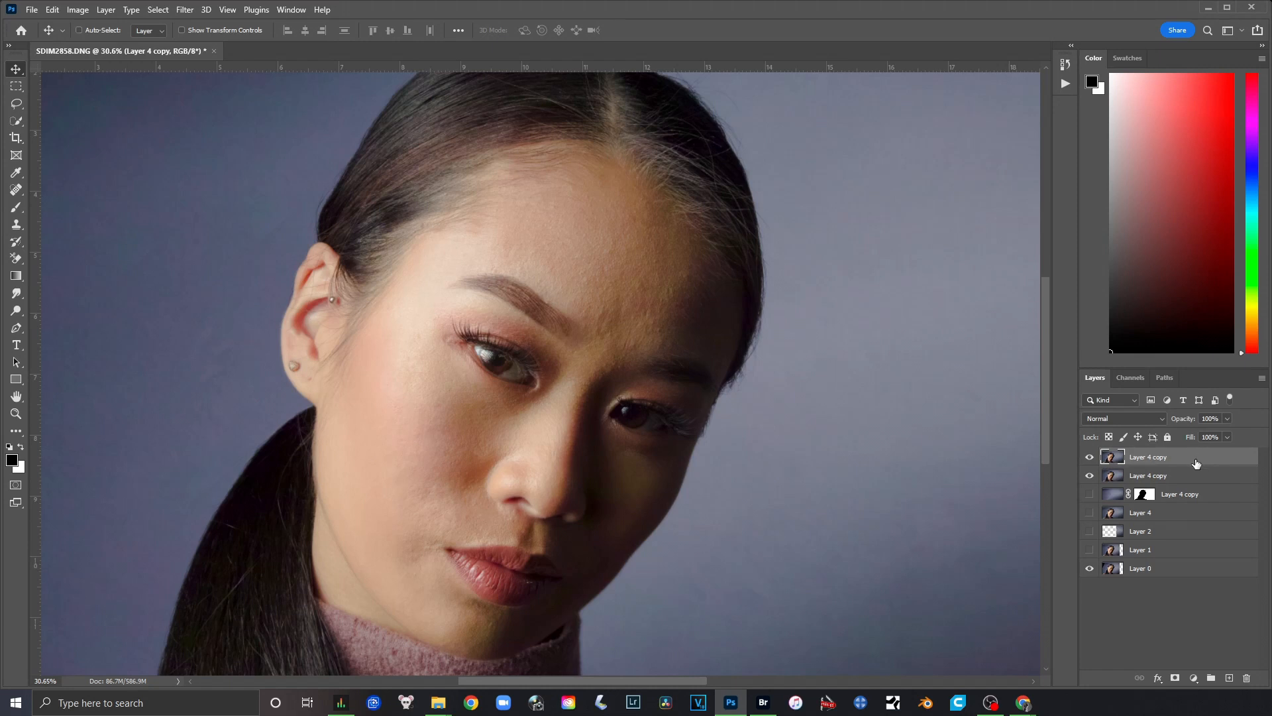
# Invert the colors of the top portrait copy and set its blend mode to Vivid Light.
pyautogui.hotkey('ctrl', 'i')
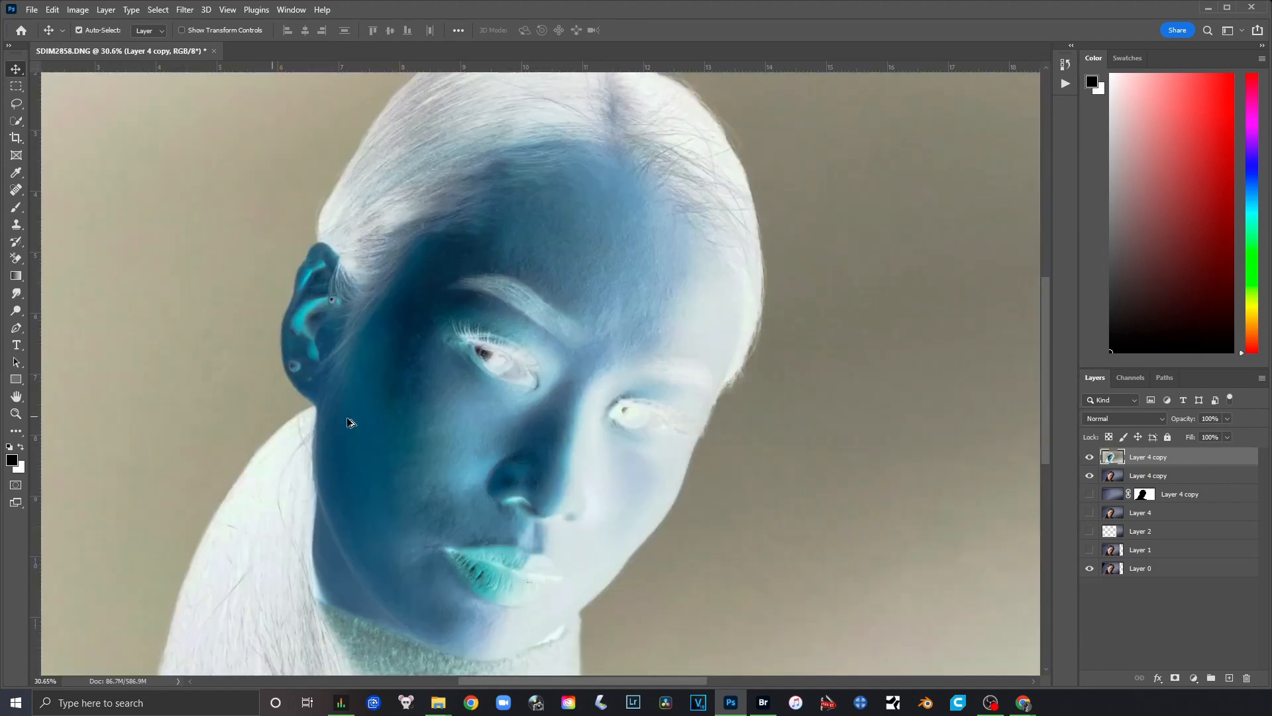
pyautogui.scroll(-3, 432, 408)
pyautogui.scroll(4, 434, 408)
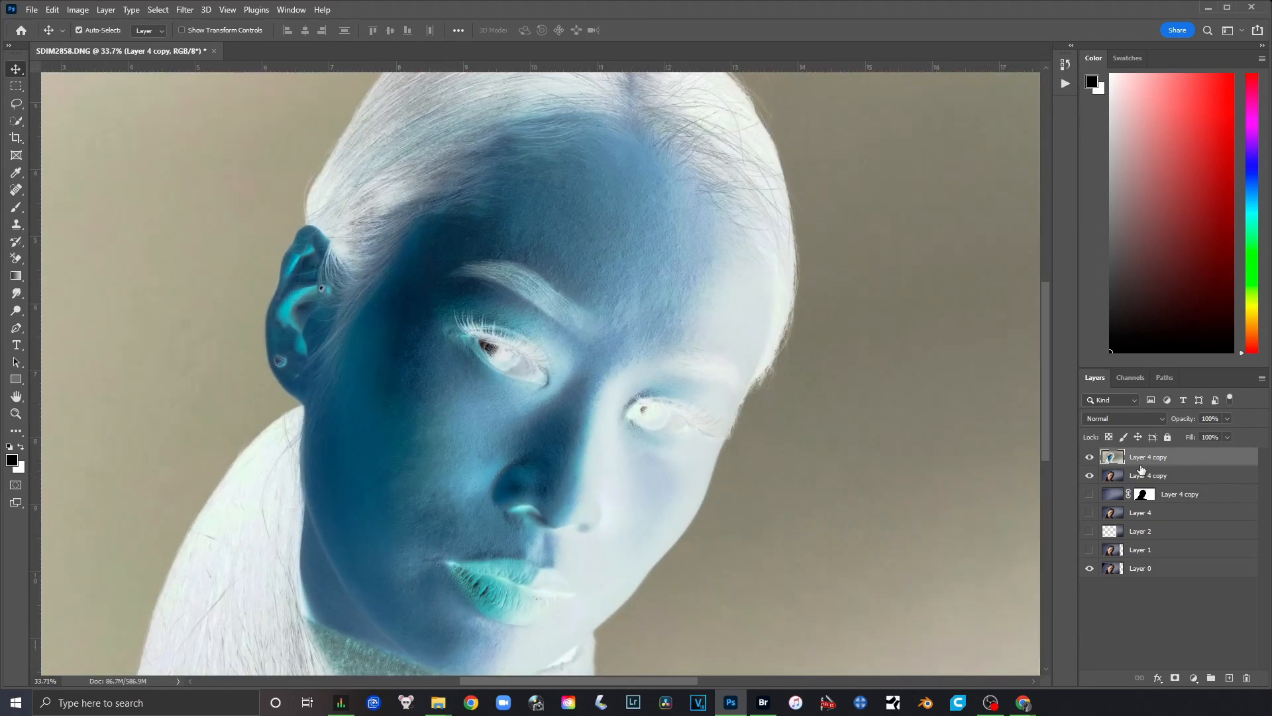
pyautogui.click(1161, 419)
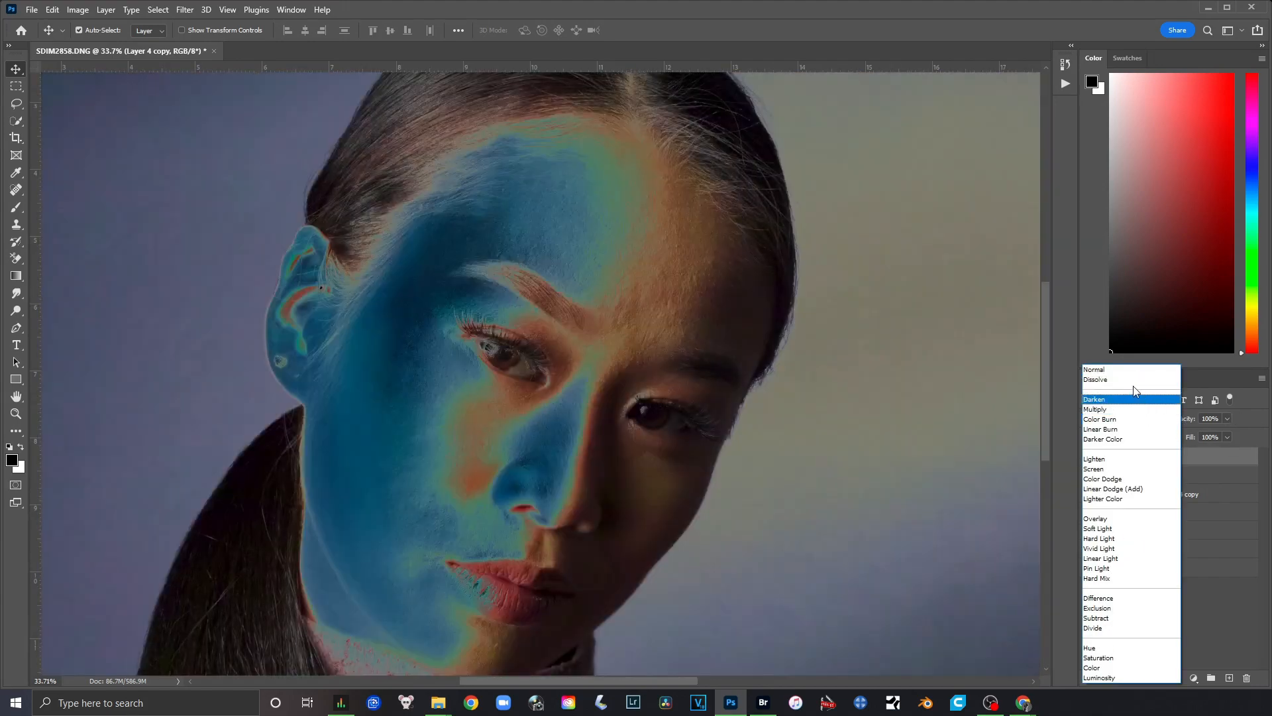
pyautogui.click(1124, 371)
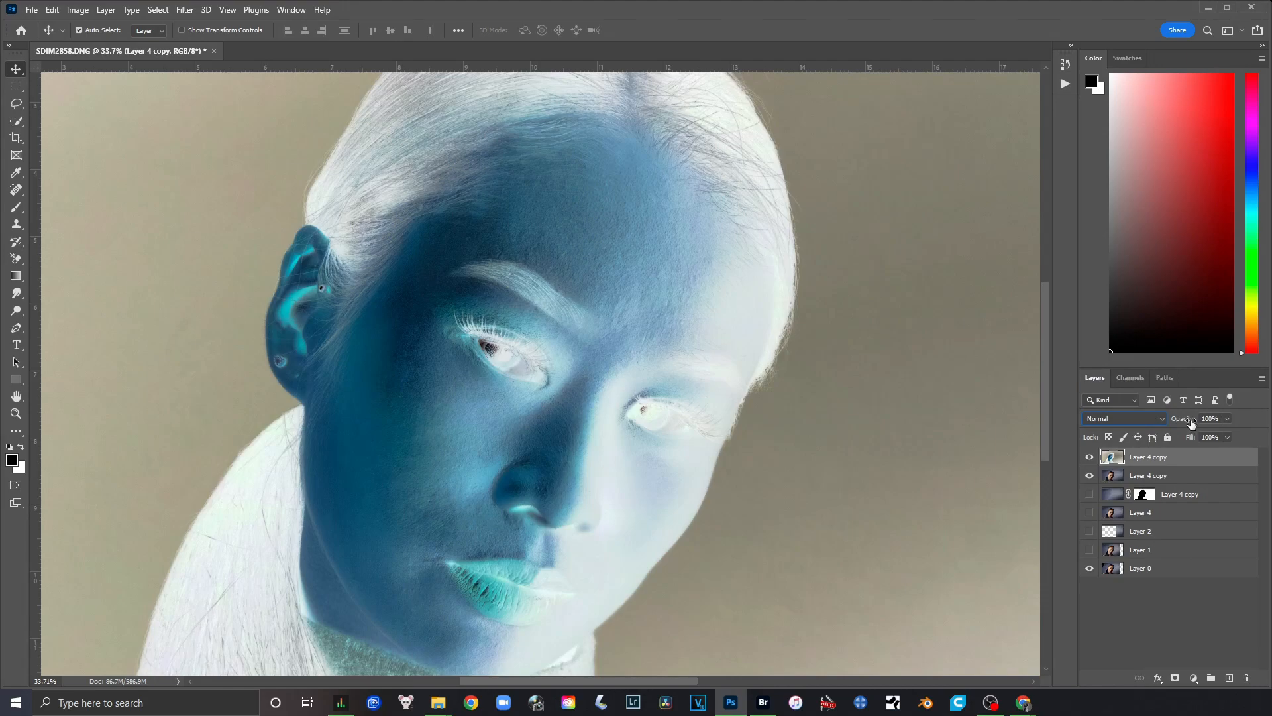
pyautogui.click(1160, 420)
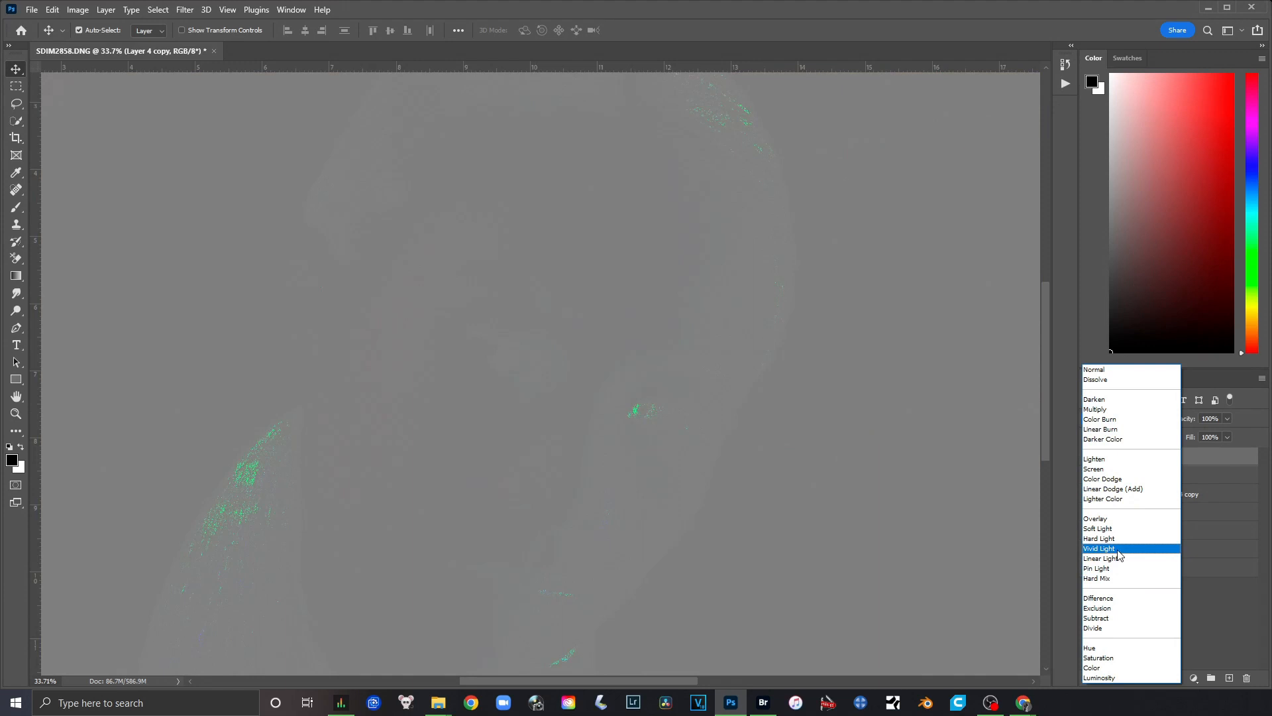
pyautogui.click(1119, 550)
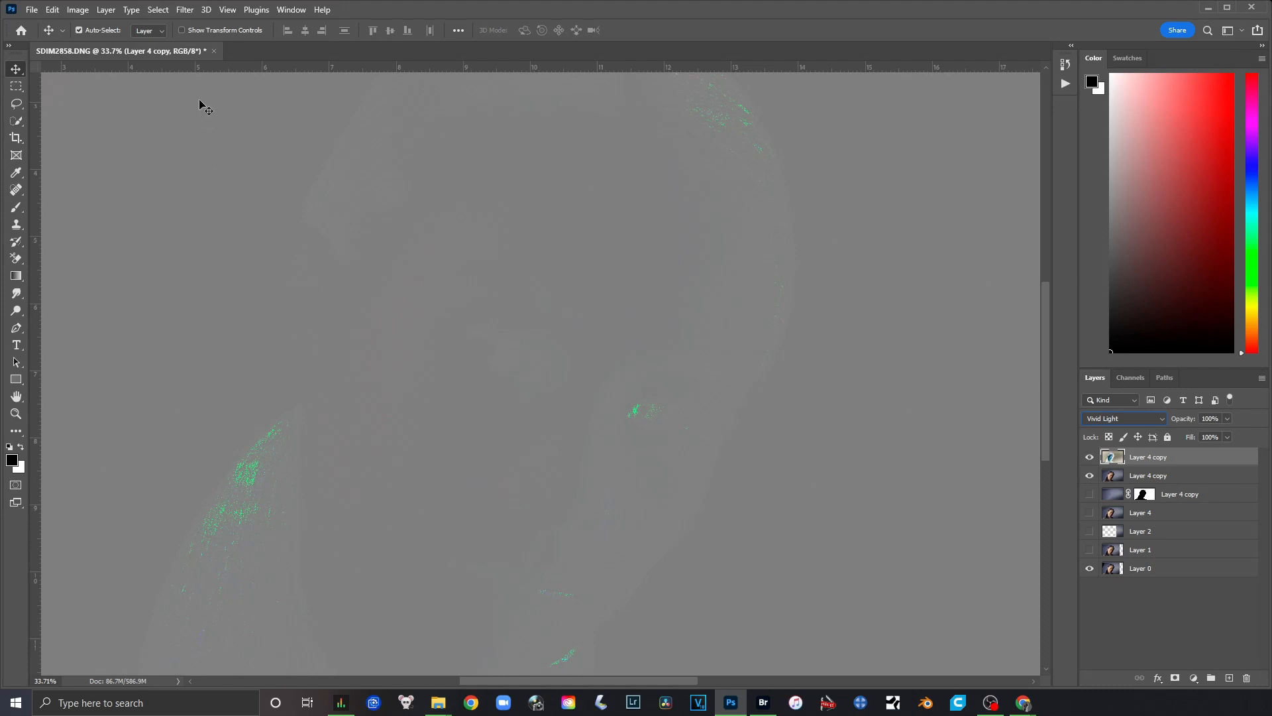
# Apply a High Pass filter with a radius of about 24 pixels to the inverted Vivid Light layer.
pyautogui.click(182, 10)
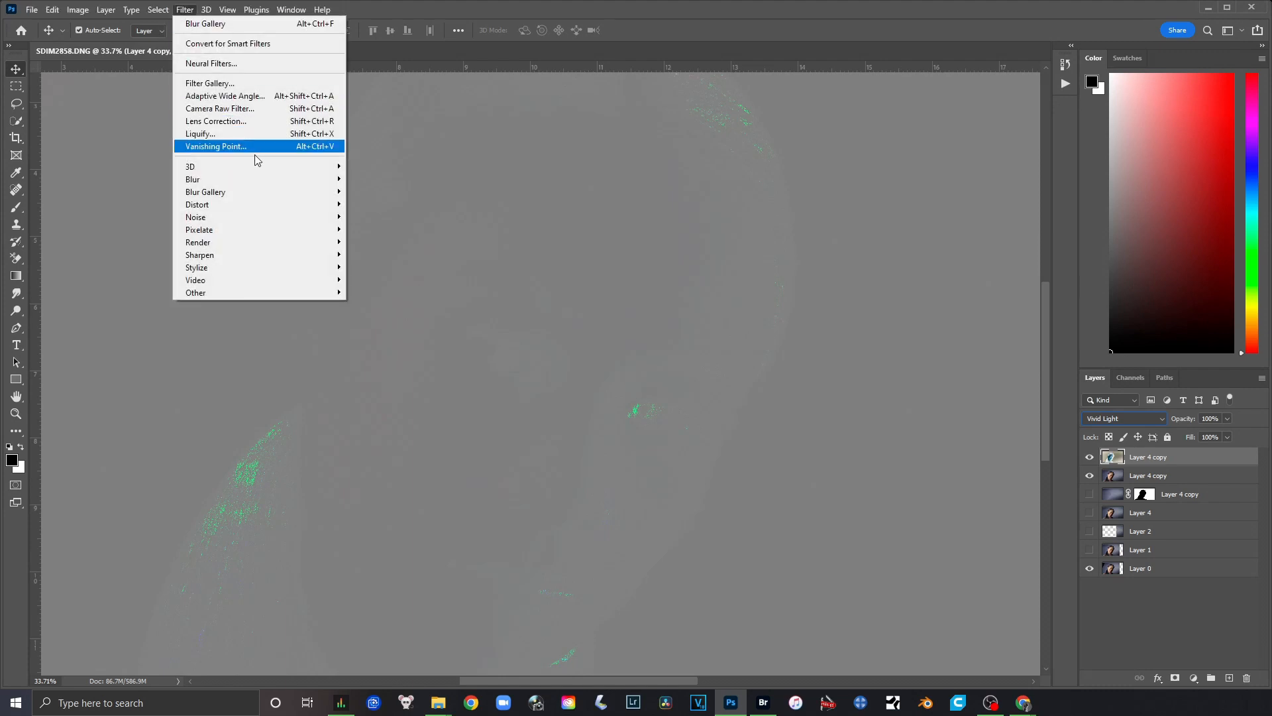
pyautogui.moveTo(278, 292)
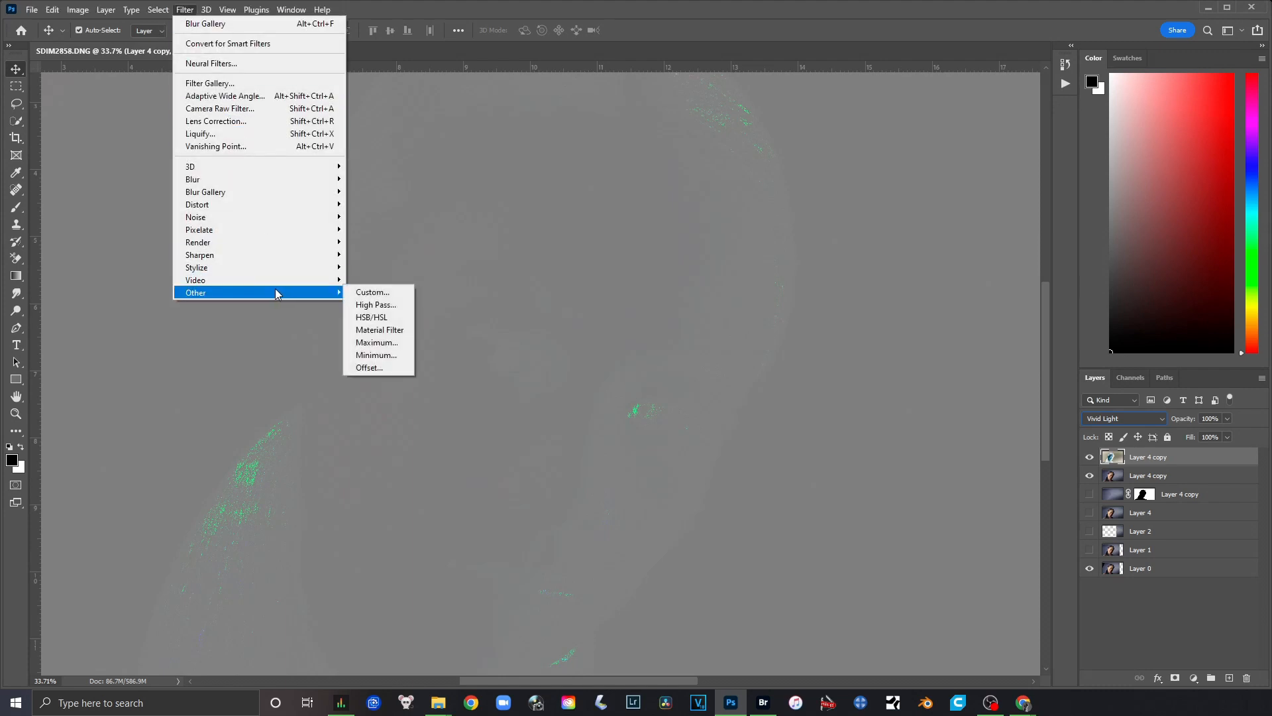
pyautogui.click(376, 304)
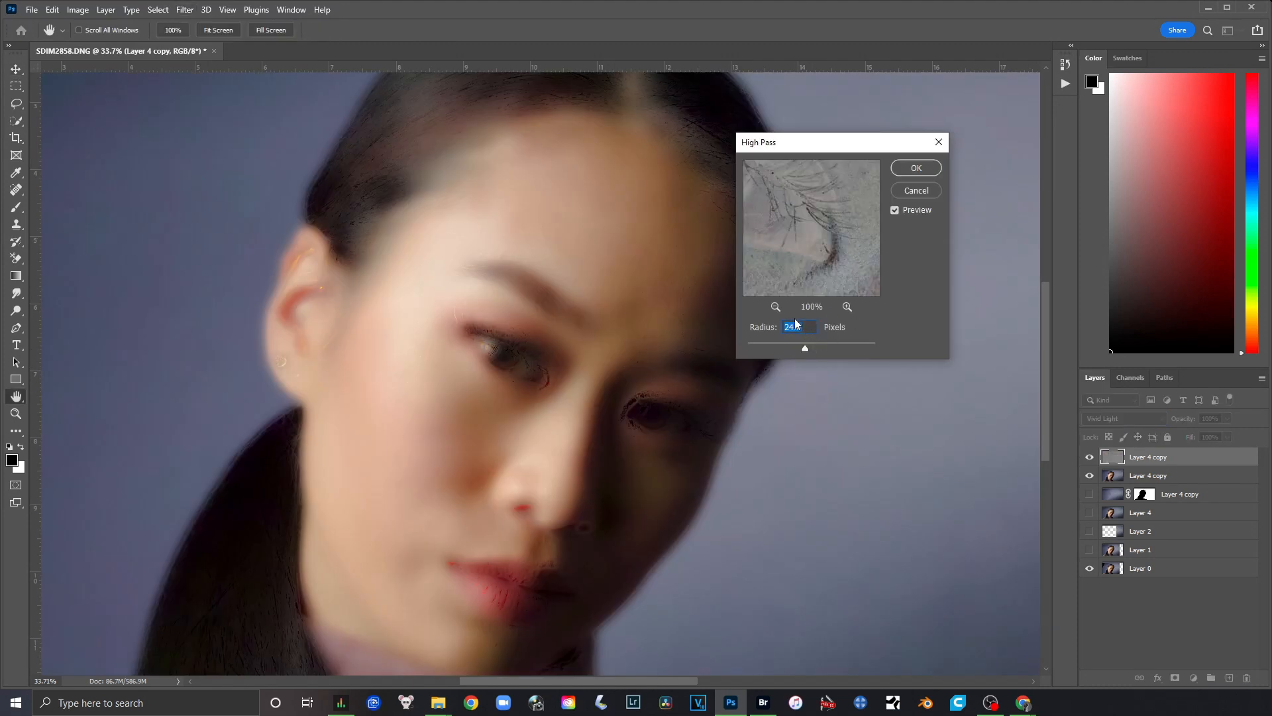
pyautogui.click(916, 168)
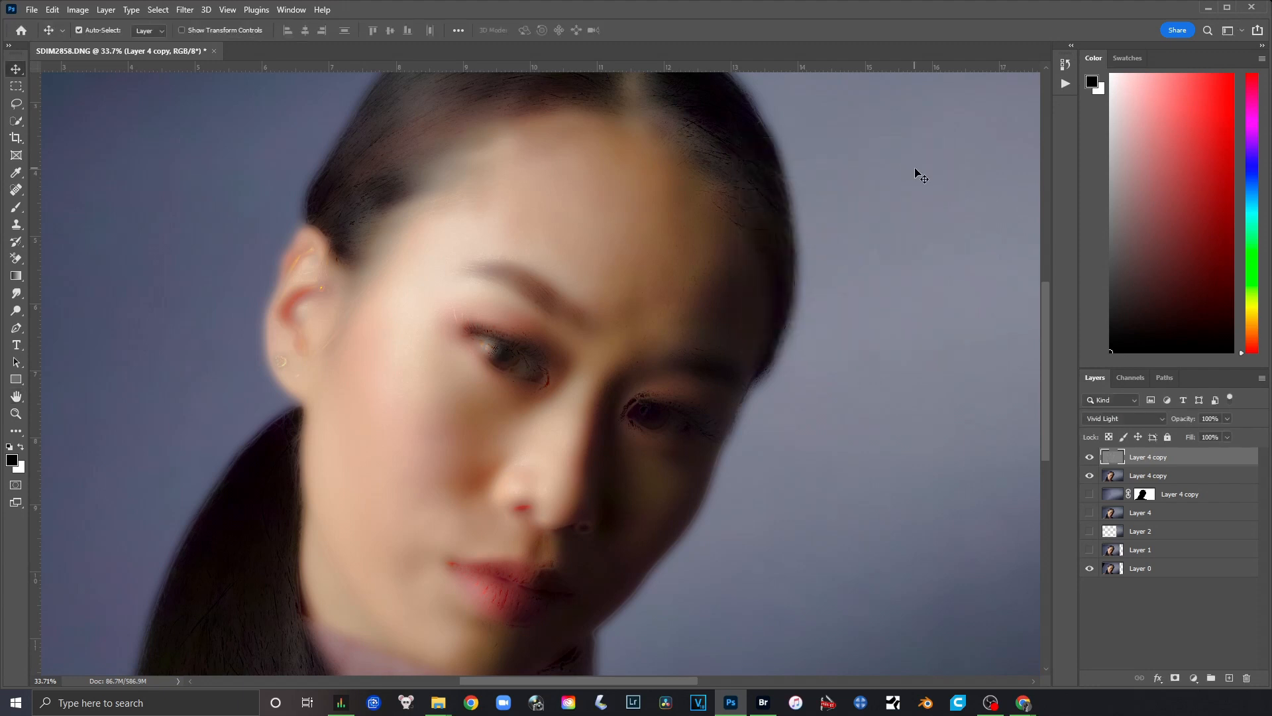
# Apply a Gaussian Blur with a 4.1-pixel radius to the high-pass layer, trying weaker and stronger radii against the skin texture.
pyautogui.click(187, 12)
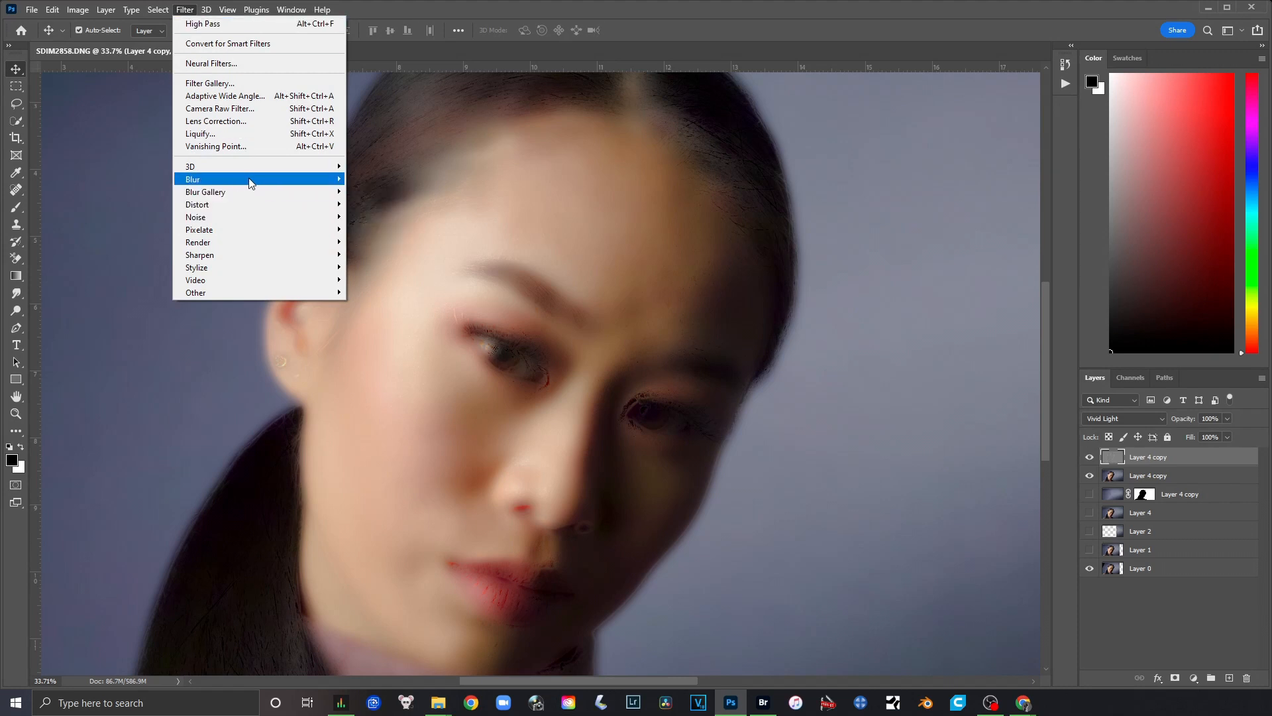
pyautogui.moveTo(250, 183)
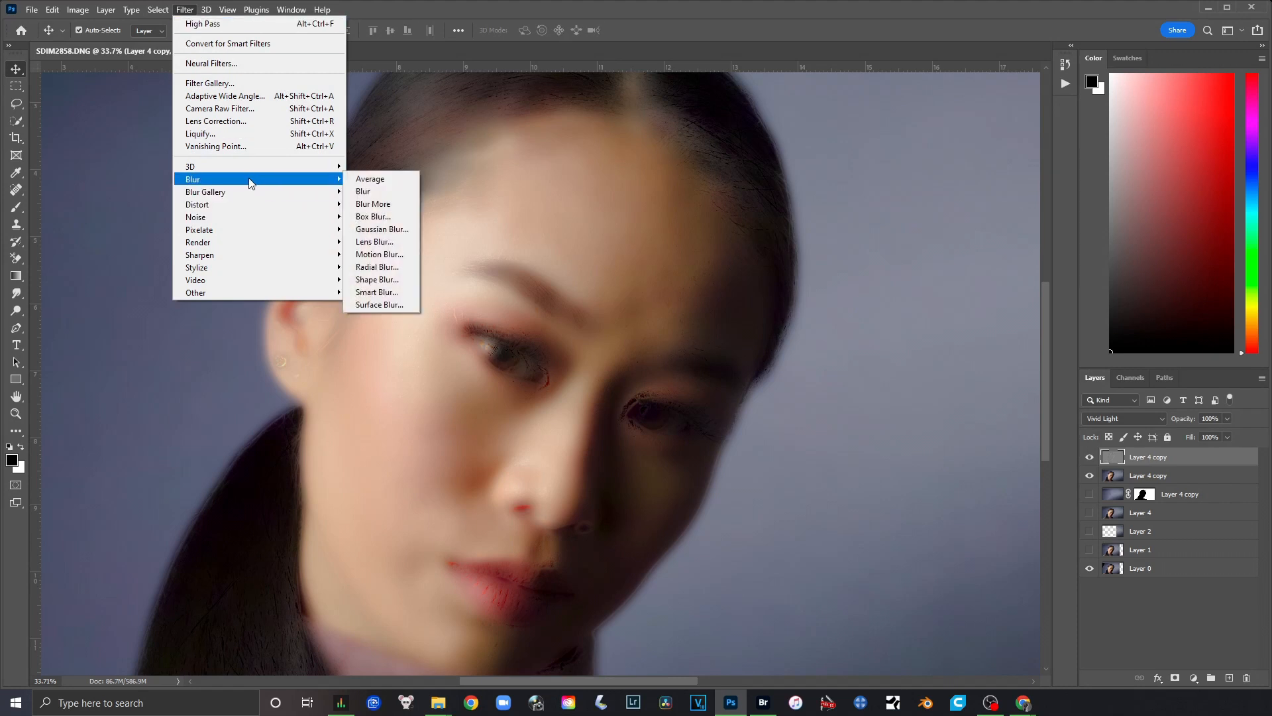
pyautogui.click(383, 229)
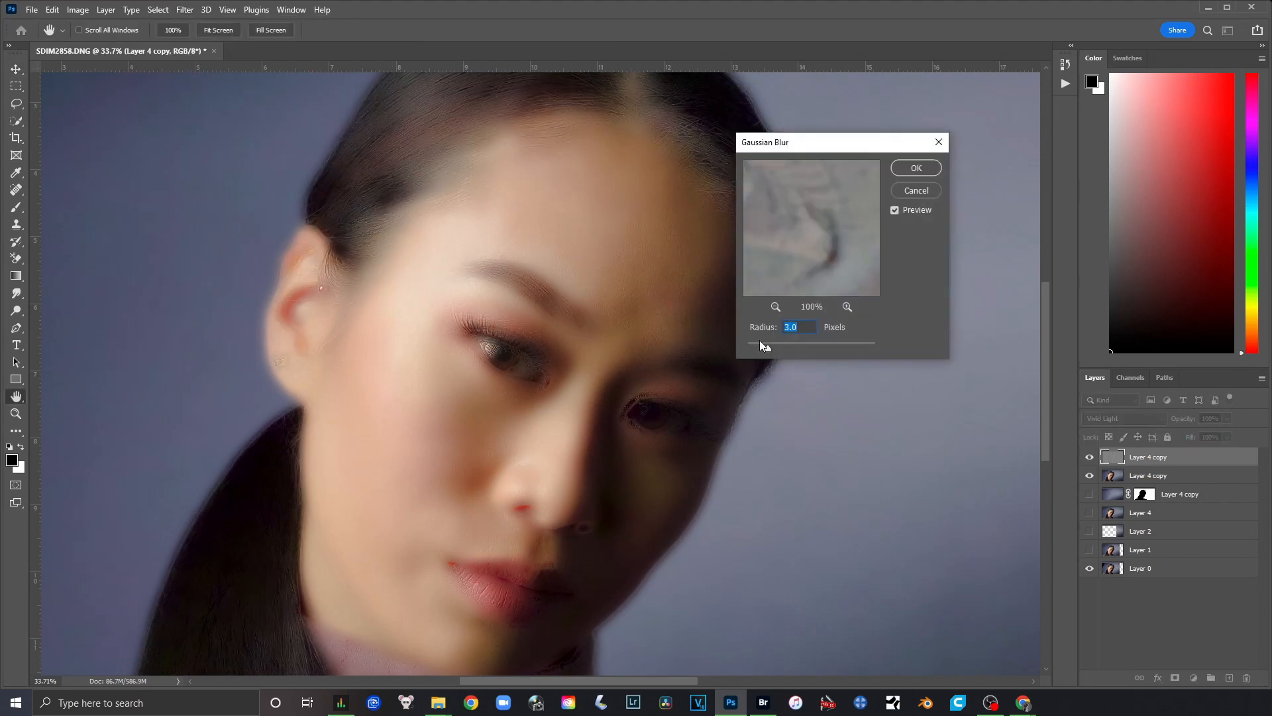
pyautogui.press('ctrl')
pyautogui.keyDown('ctrl'); pyautogui.click(618, 269); pyautogui.keyUp('ctrl')
pyautogui.keyDown('ctrl'); pyautogui.click(619, 278); pyautogui.keyUp('ctrl')
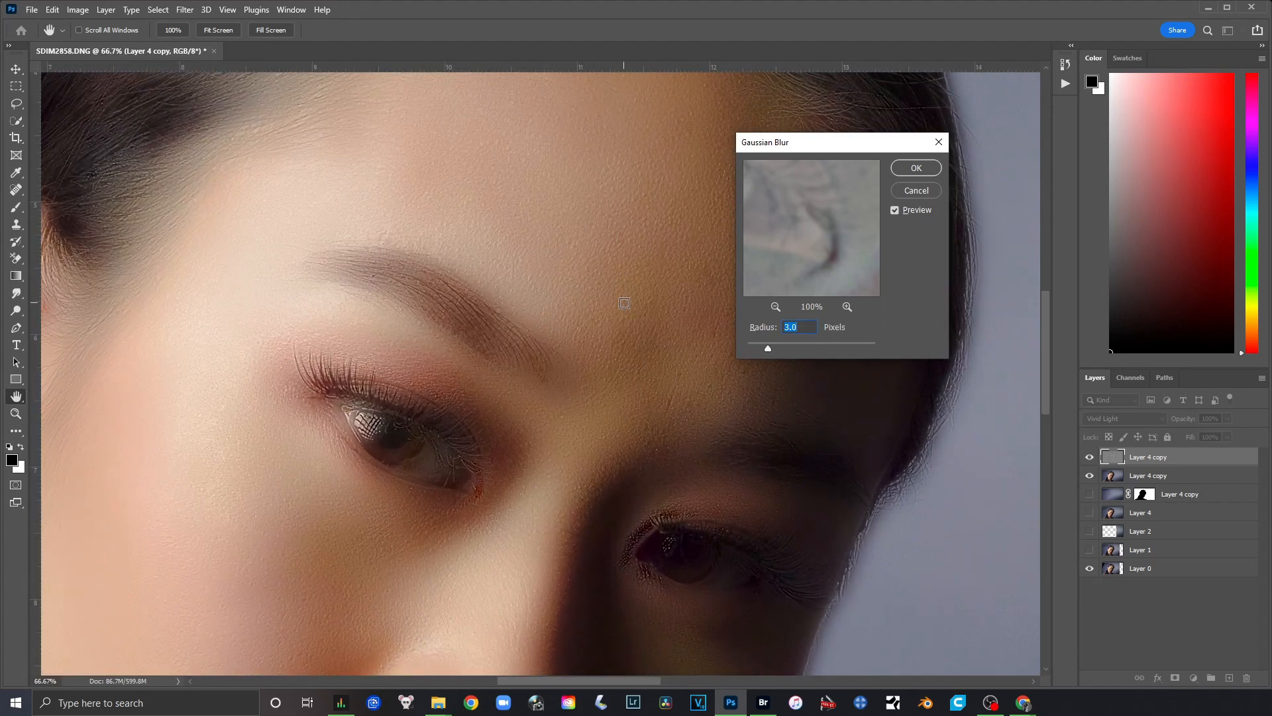
pyautogui.press('alt')
pyautogui.keyDown('alt'); pyautogui.click(622, 305); pyautogui.keyUp('alt')
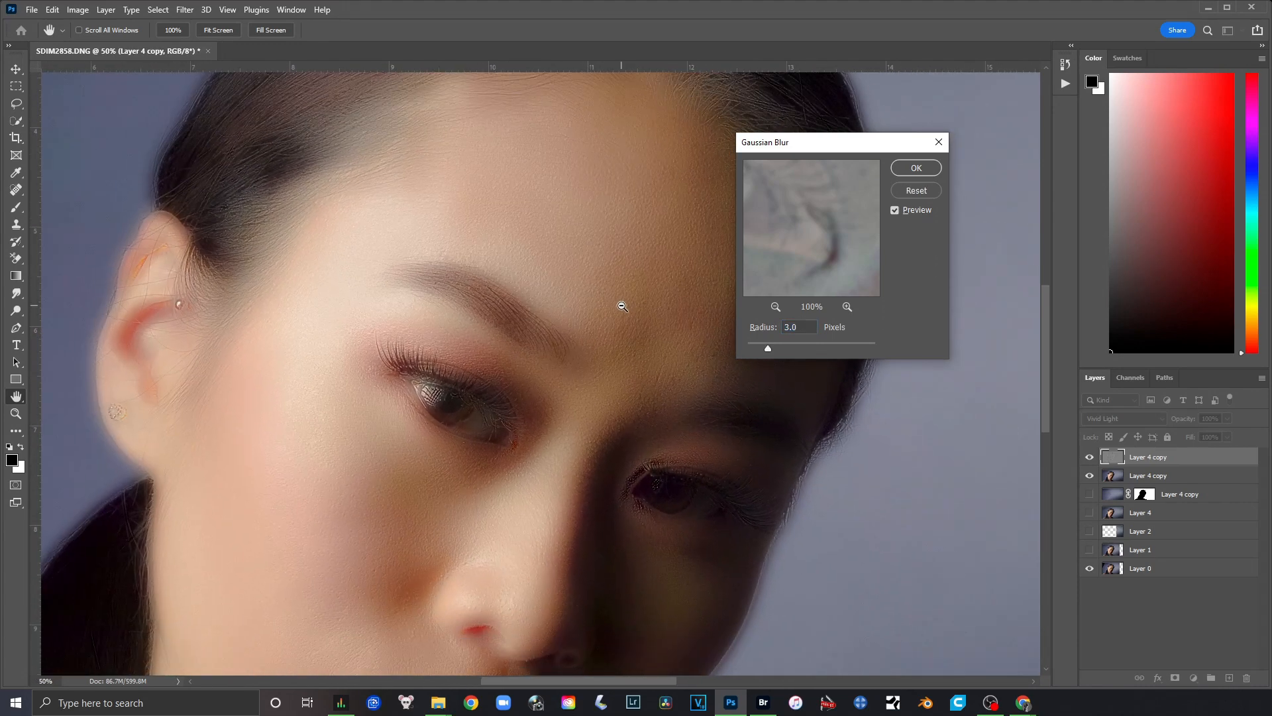
pyautogui.keyDown('alt'); pyautogui.click(613, 310); pyautogui.keyUp('alt')
pyautogui.keyDown('ctrl'); pyautogui.click(595, 316); pyautogui.keyUp('ctrl')
pyautogui.keyDown('ctrl'); pyautogui.click(595, 317); pyautogui.keyUp('ctrl')
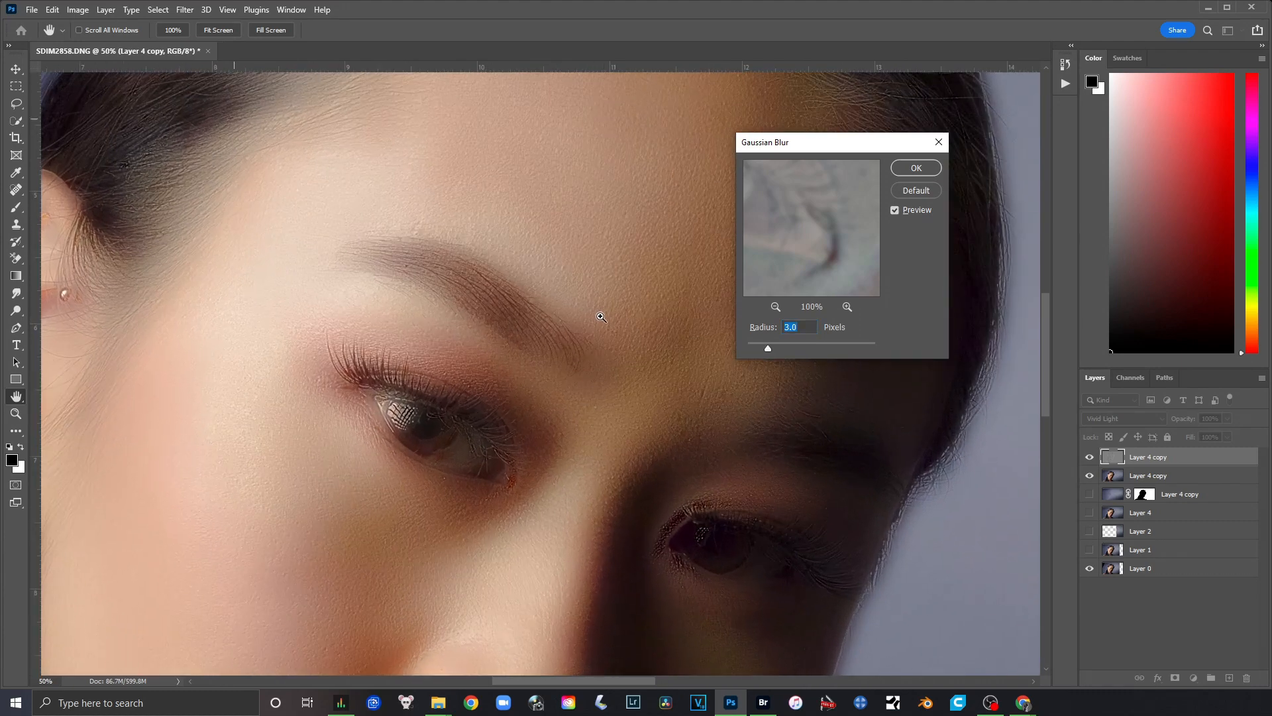
pyautogui.moveTo(774, 347)
pyautogui.mouseDown()
pyautogui.moveTo(786, 347)
pyautogui.moveTo(750, 348)
pyautogui.mouseUp()
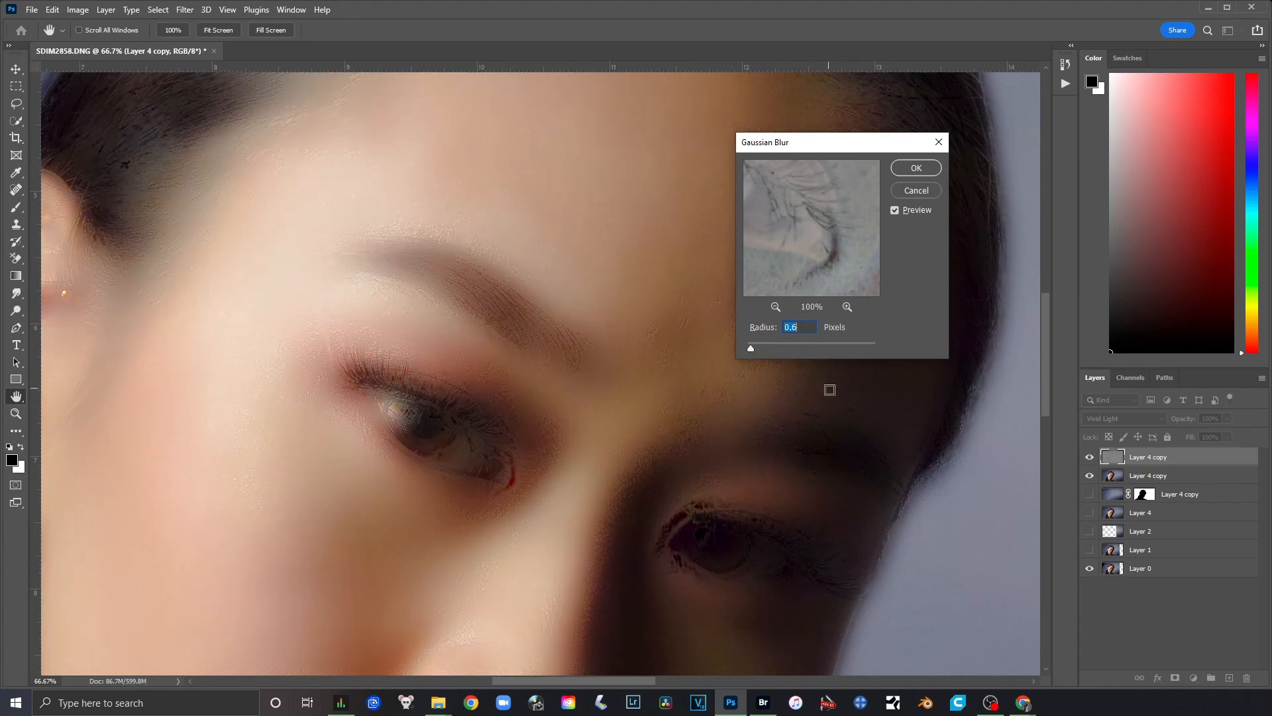
pyautogui.moveTo(777, 348); pyautogui.dragTo(794, 348)
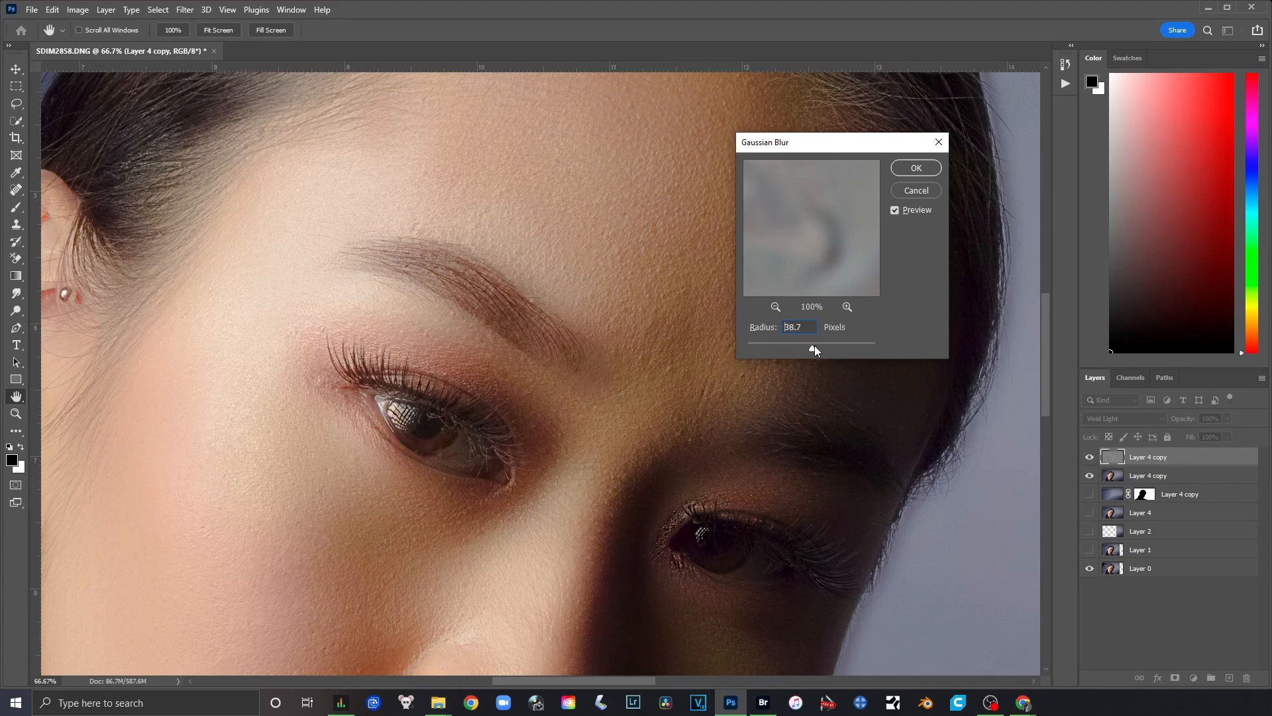
pyautogui.moveTo(814, 345); pyautogui.dragTo(769, 344)
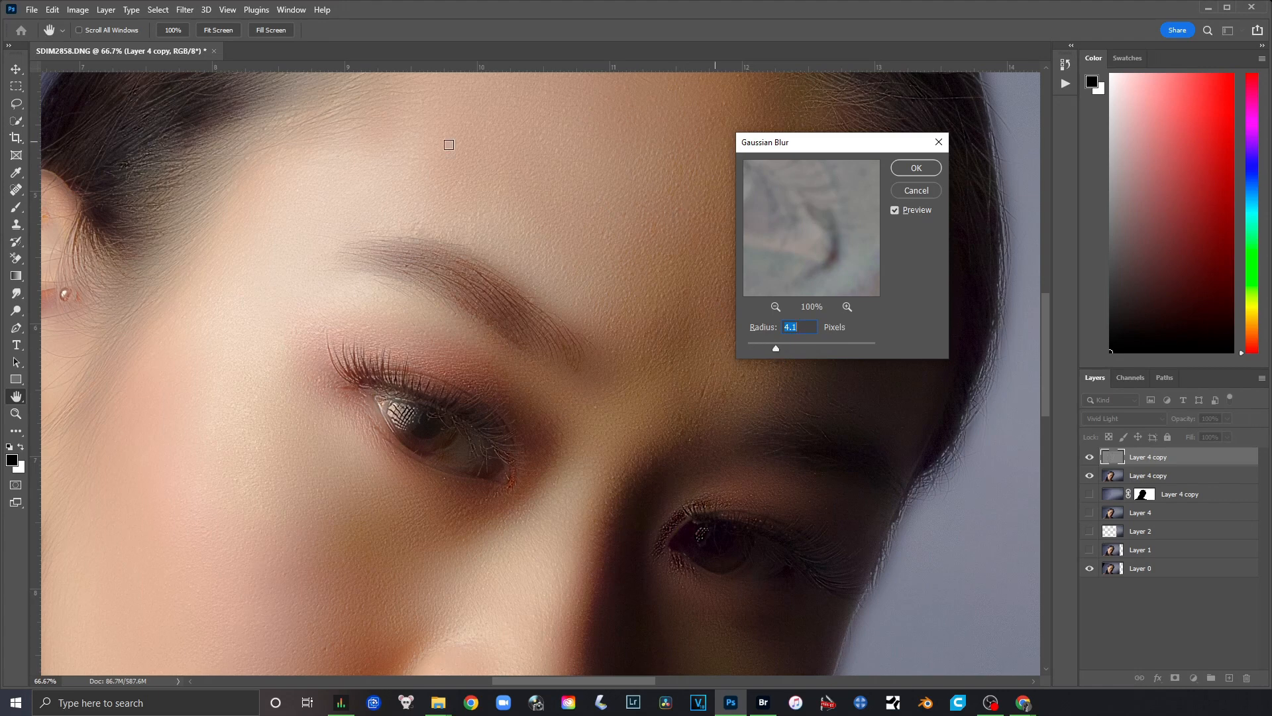
pyautogui.click(904, 169)
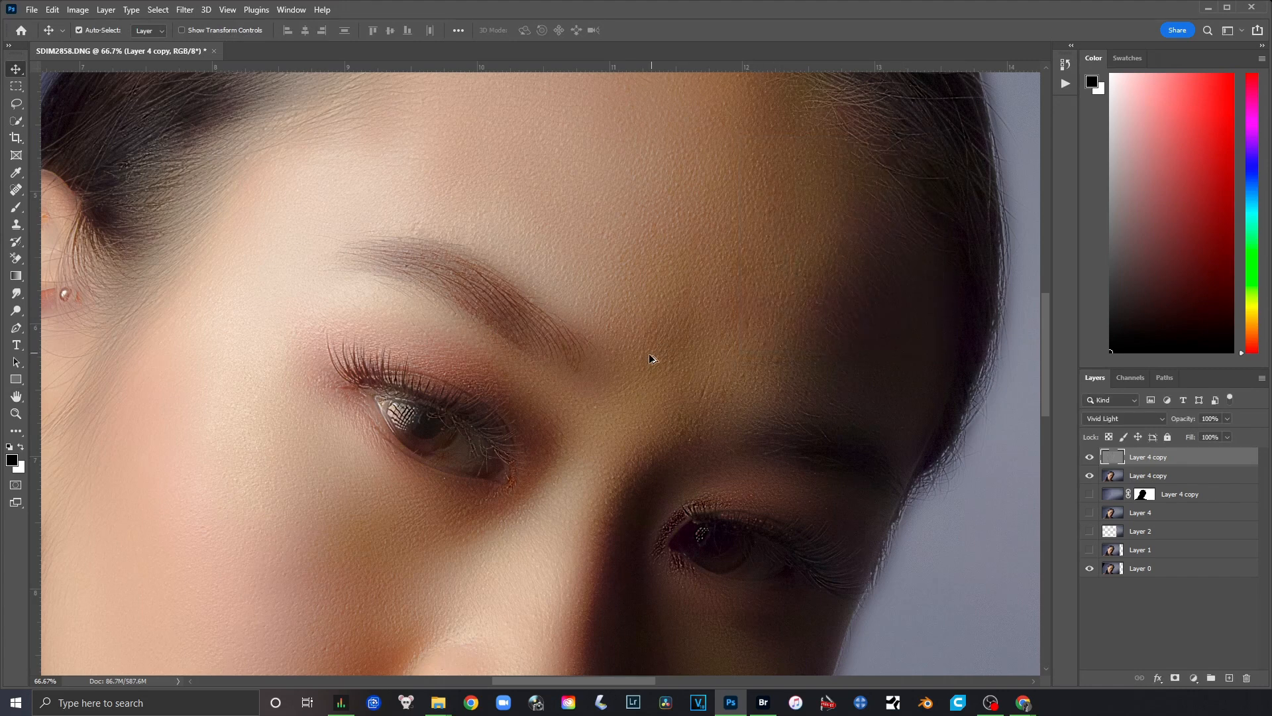
# Add a layer mask to the skin-smoothing layer and invert it to black.
pyautogui.scroll(-6, 589, 407)
pyautogui.scroll(1, 530, 381)
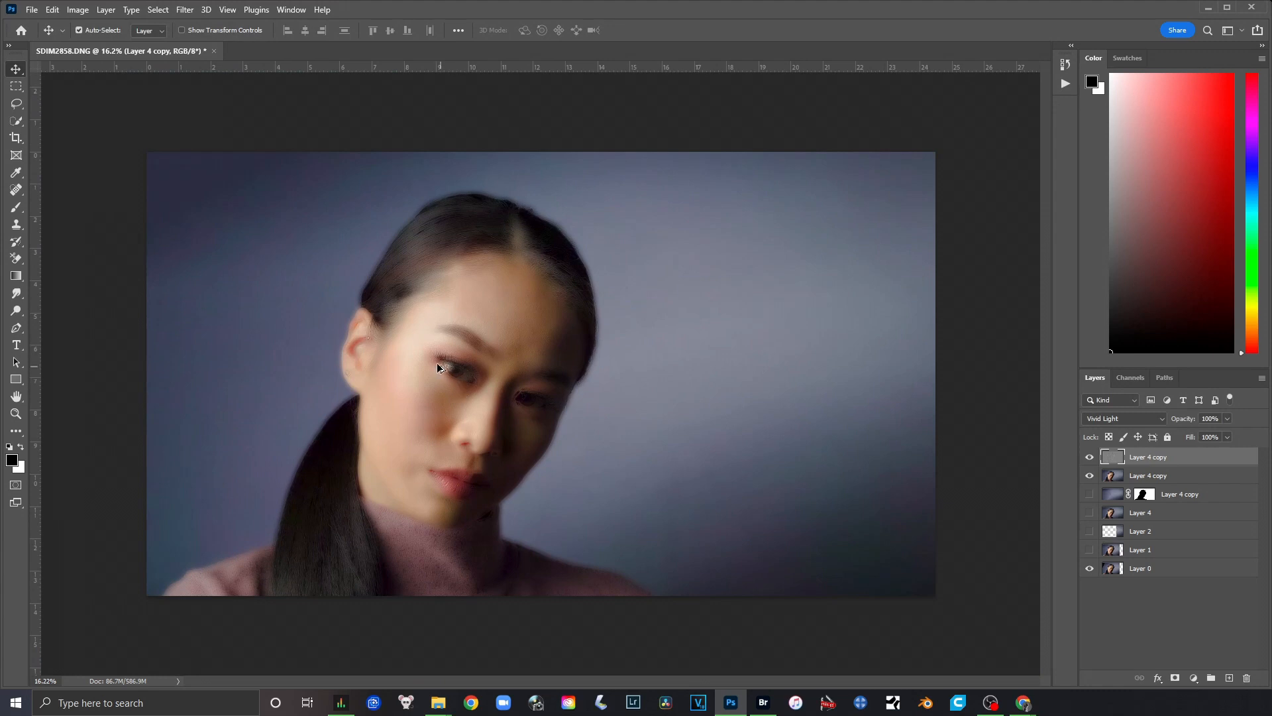
pyautogui.scroll(8, 436, 363)
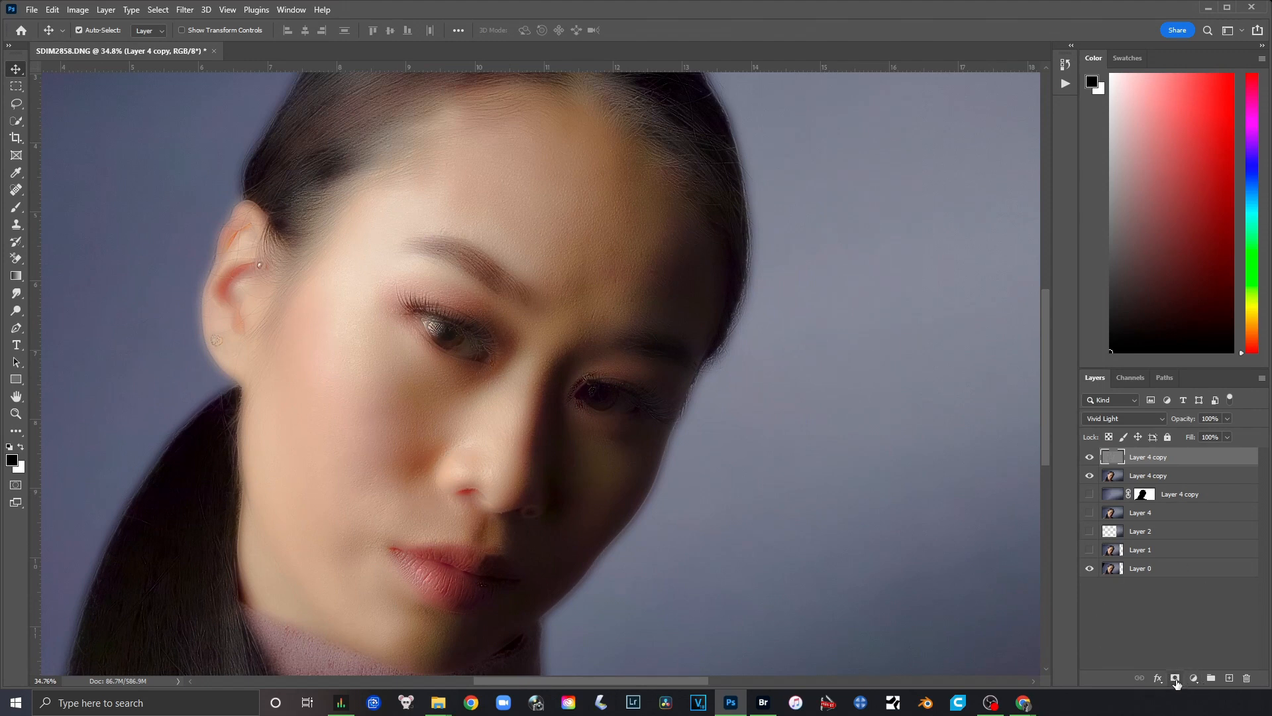
pyautogui.click(1175, 679)
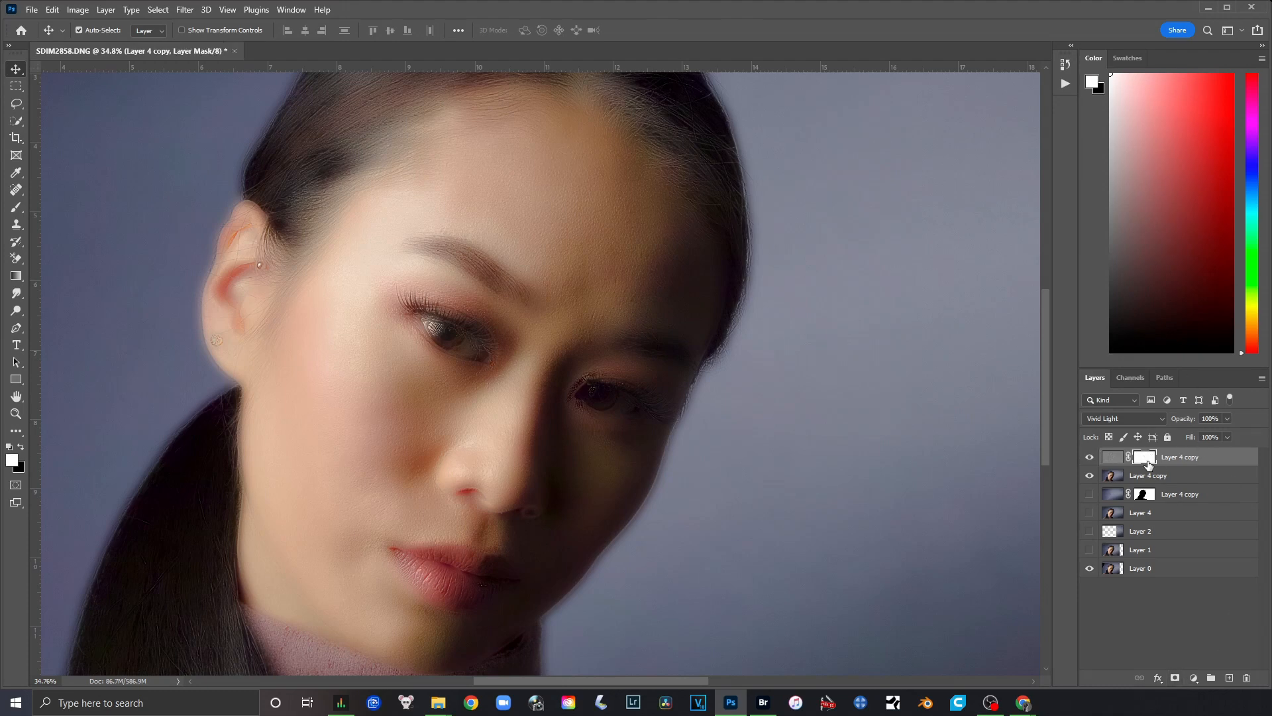
pyautogui.hotkey('ctrl', 'i')
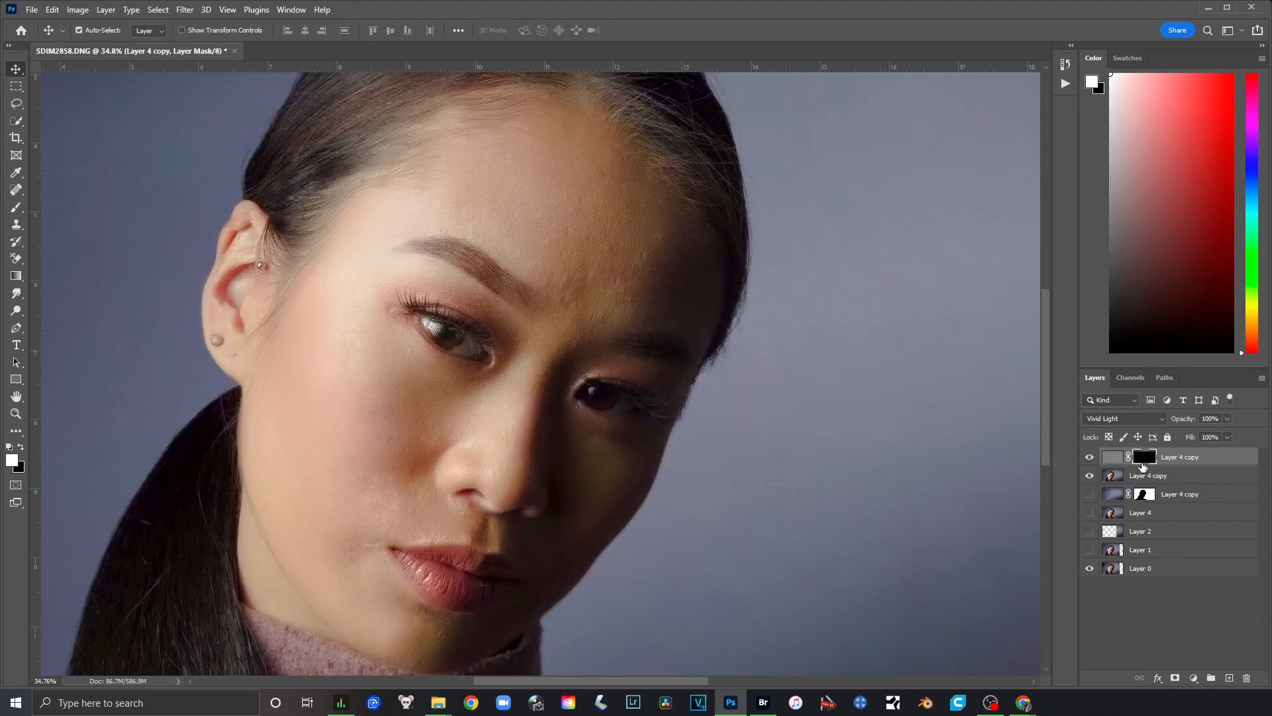
# Paint white on the mask over the facial skin with a soft 432 px brush at 0% hardness.
pyautogui.click(16, 210)
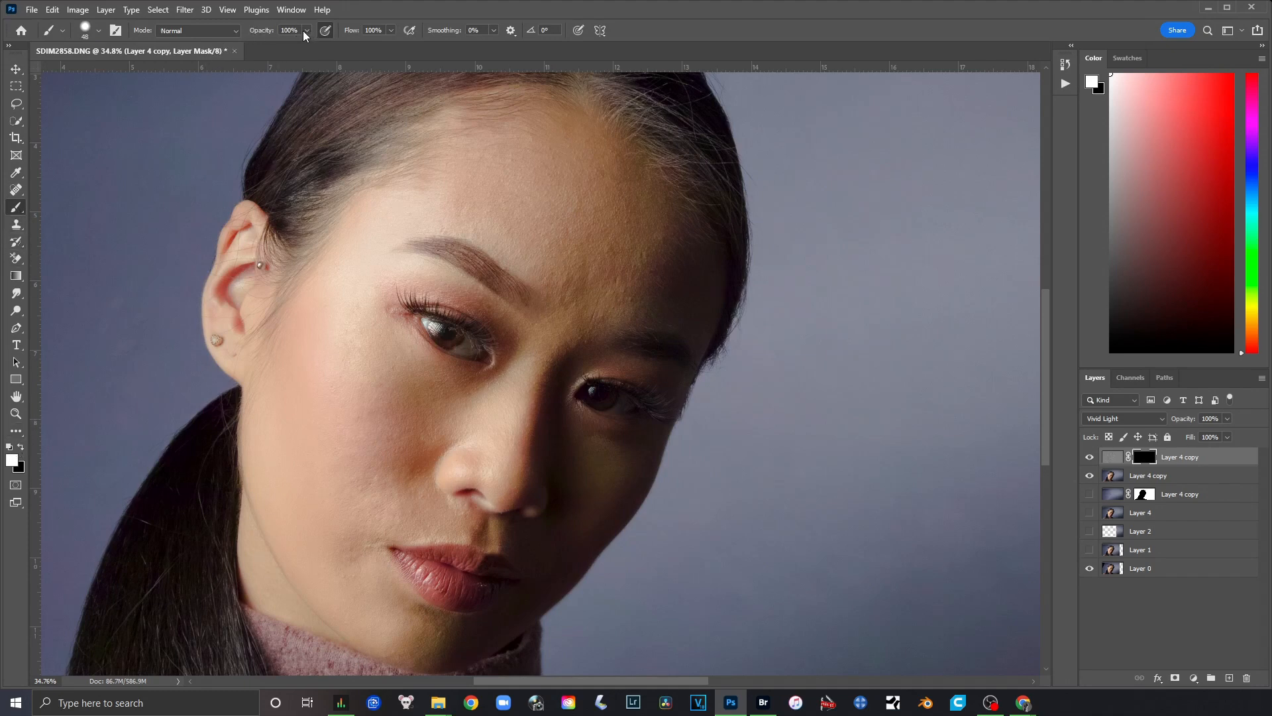
pyautogui.rightClick(540, 227)
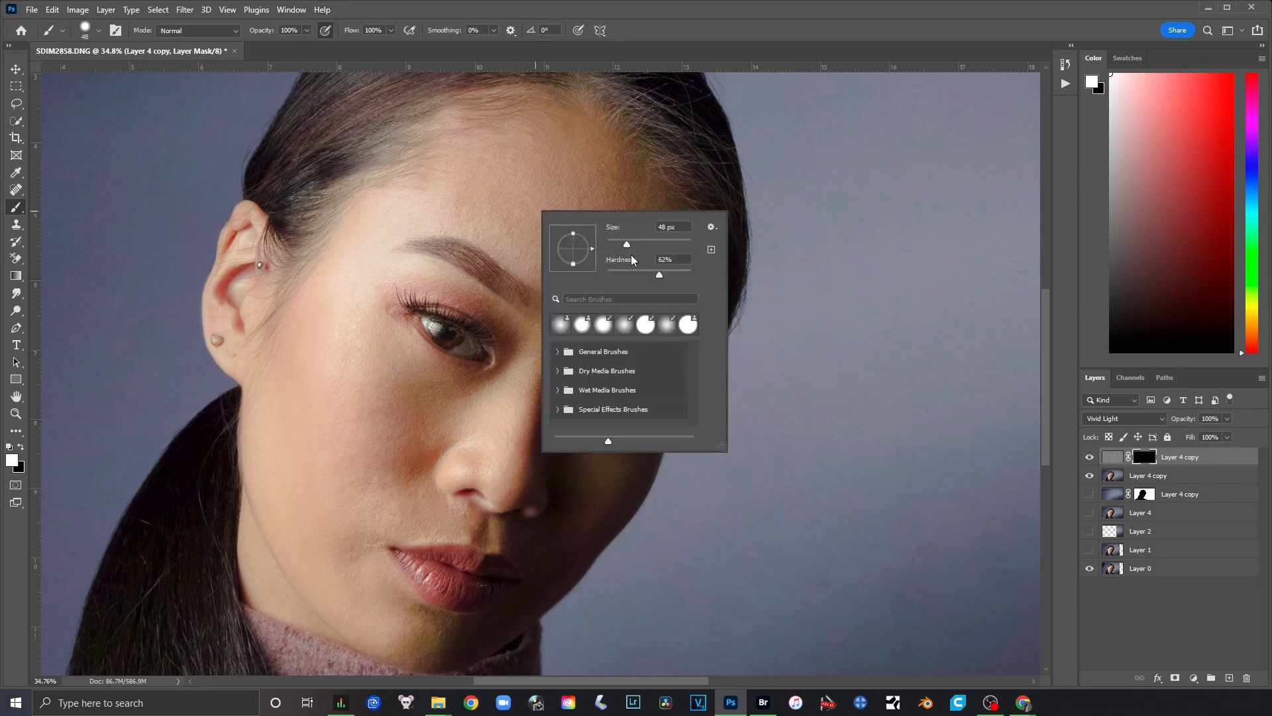
pyautogui.moveTo(614, 272); pyautogui.dragTo(661, 244)
pyautogui.moveTo(669, 241); pyautogui.dragTo(671, 242)
pyautogui.write('432')
pyautogui.press('Return')
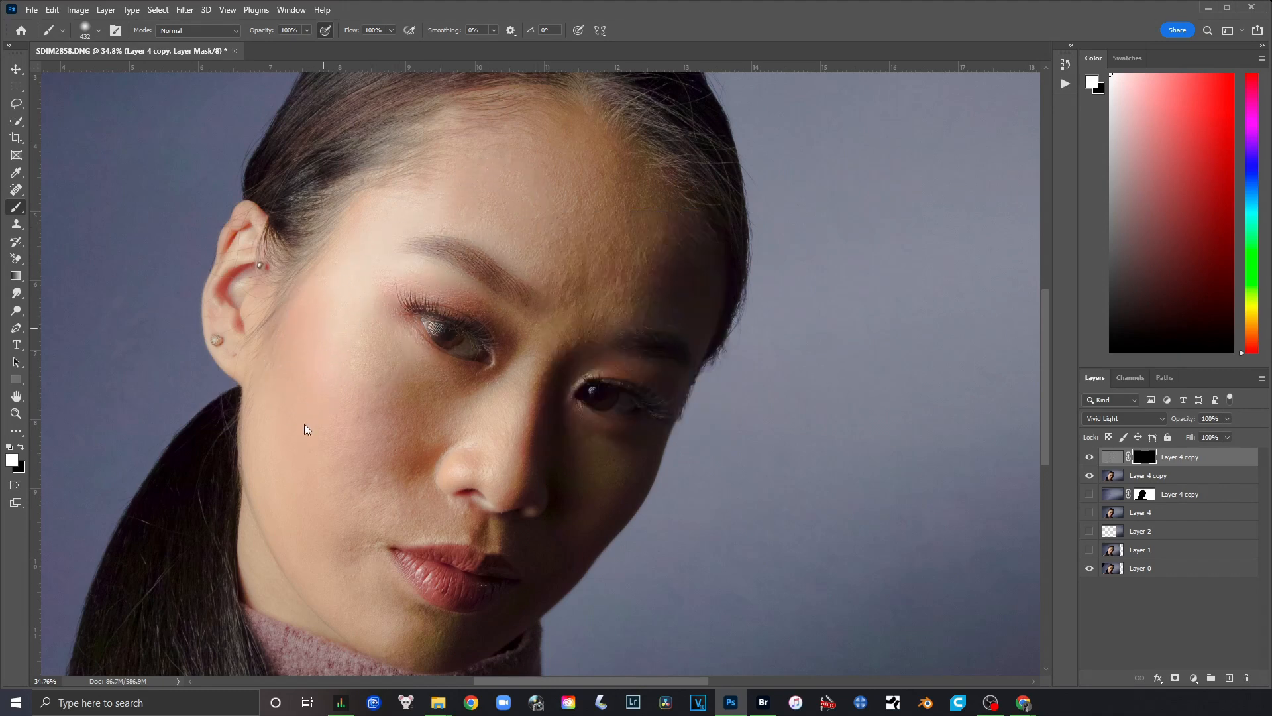
pyautogui.moveTo(268, 496)
pyautogui.mouseDown()
pyautogui.moveTo(285, 445)
pyautogui.moveTo(289, 540)
pyautogui.moveTo(367, 612)
pyautogui.moveTo(333, 600)
pyautogui.moveTo(428, 641)
pyautogui.moveTo(471, 638)
pyautogui.moveTo(552, 579)
pyautogui.moveTo(606, 511)
pyautogui.moveTo(638, 456)
pyautogui.moveTo(644, 393)
pyautogui.moveTo(673, 340)
pyautogui.mouseUp()
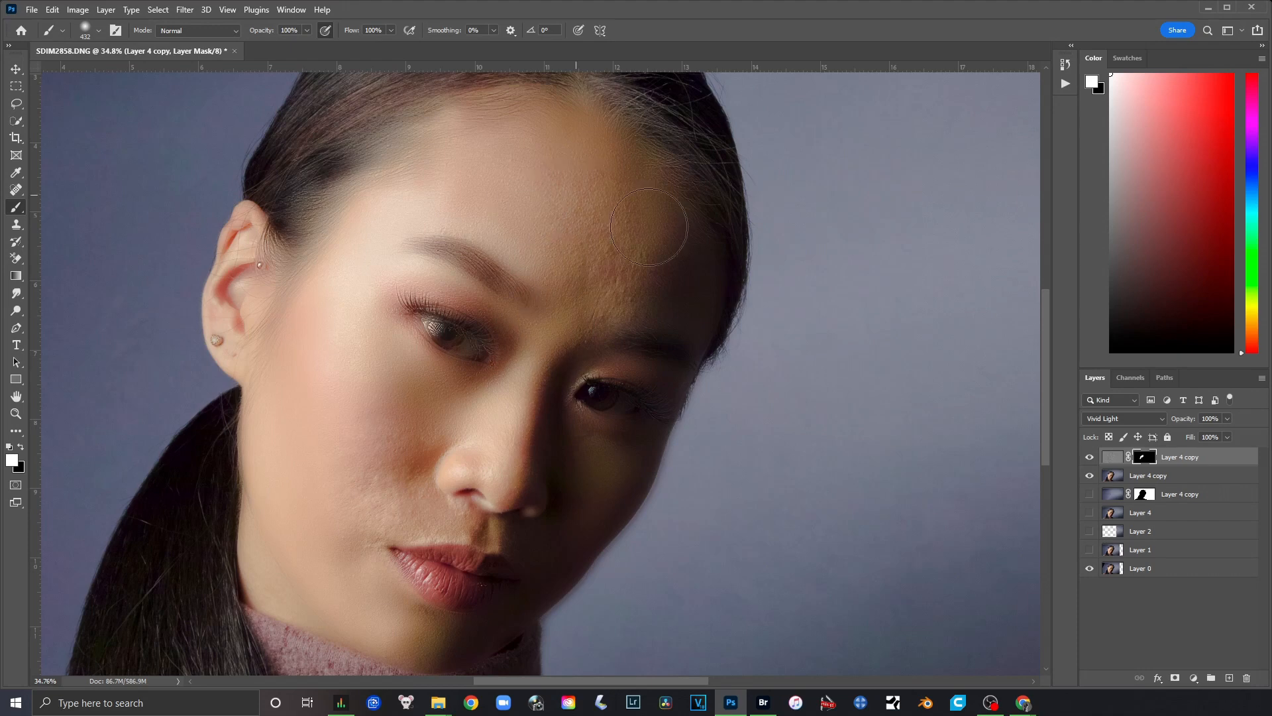
pyautogui.moveTo(649, 227)
pyautogui.mouseDown()
pyautogui.moveTo(548, 271)
pyautogui.moveTo(577, 332)
pyautogui.moveTo(590, 451)
pyautogui.moveTo(574, 395)
pyautogui.moveTo(482, 478)
pyautogui.moveTo(352, 448)
pyautogui.moveTo(712, 404)
pyautogui.moveTo(488, 457)
pyautogui.moveTo(540, 509)
pyautogui.moveTo(510, 517)
pyautogui.moveTo(396, 441)
pyautogui.mouseUp()
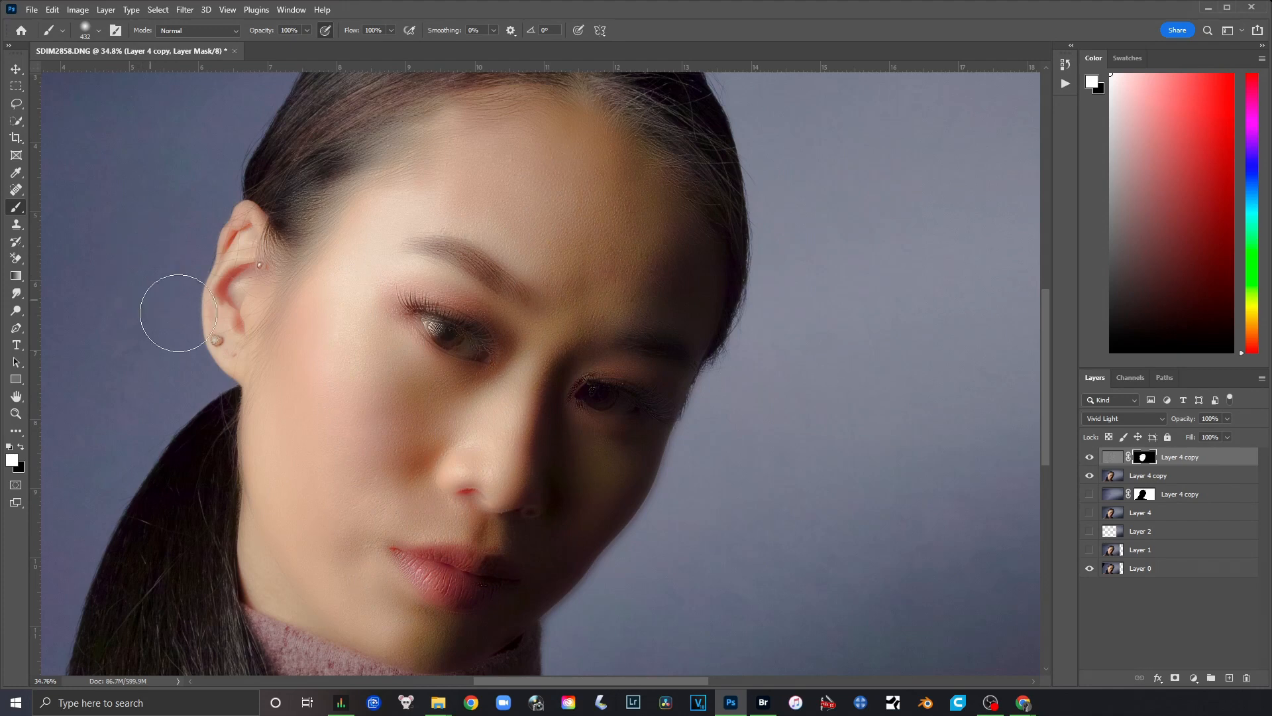
# Switch to black with a 243 px soft brush and mask the smoothing off the brighter eye.
pyautogui.press('x')
pyautogui.click(20, 448)
pyautogui.click(19, 448)
pyautogui.click(20, 448)
pyautogui.click(19, 448)
pyautogui.rightClick(360, 351)
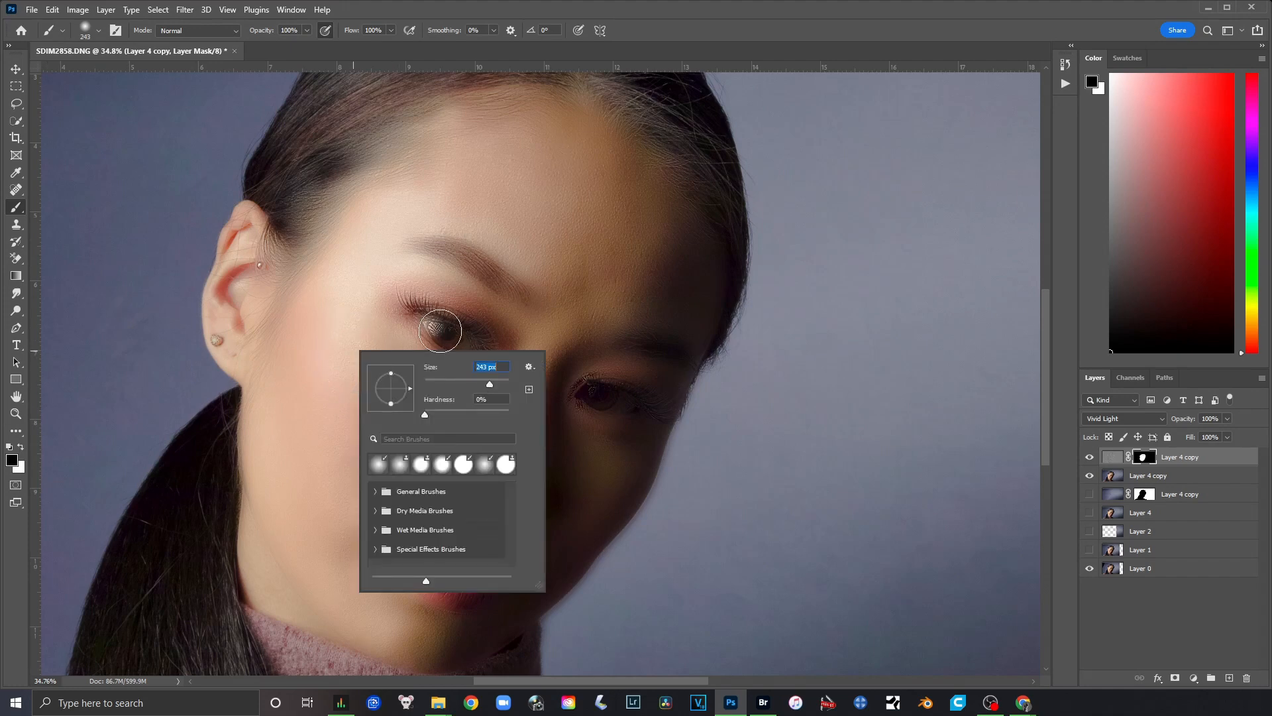
pyautogui.moveTo(428, 320)
pyautogui.mouseDown()
pyautogui.moveTo(468, 346)
pyautogui.moveTo(452, 343)
pyautogui.mouseUp()
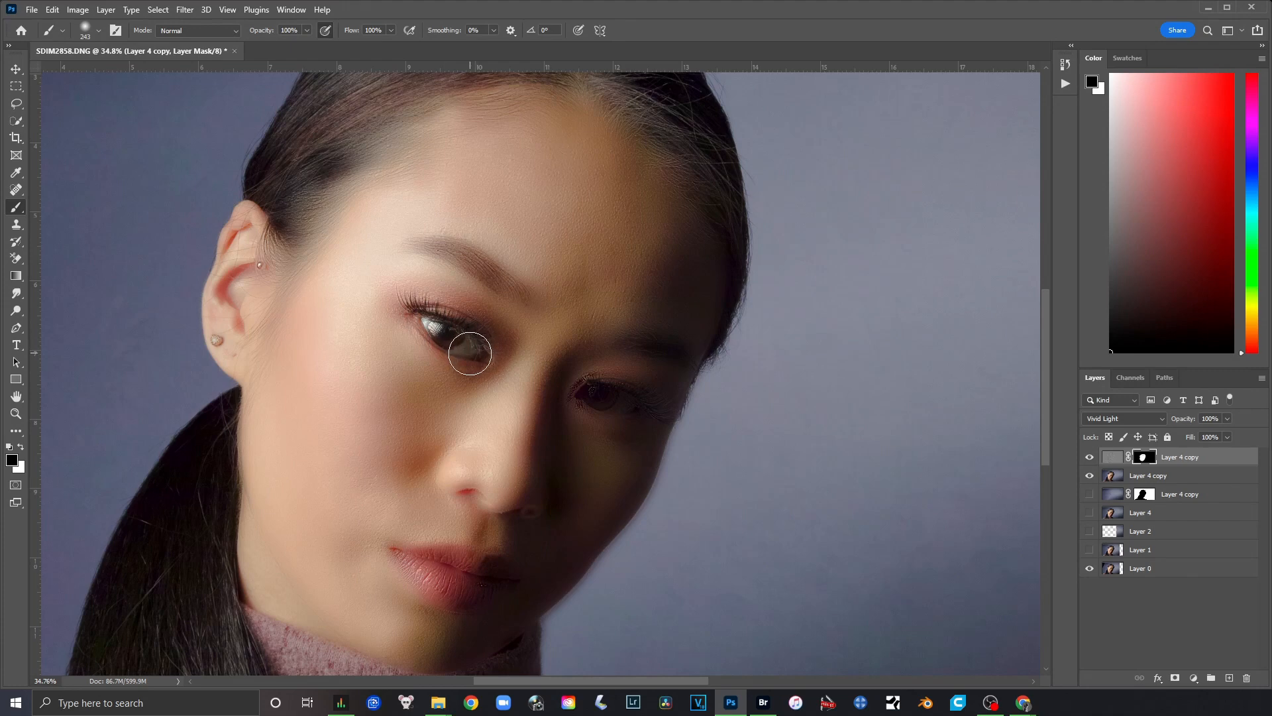
# Paint black on the mask over the lips and along the shadowed jawline to restore their detail.
pyautogui.scroll(3, 452, 582)
pyautogui.scroll(2, 474, 573)
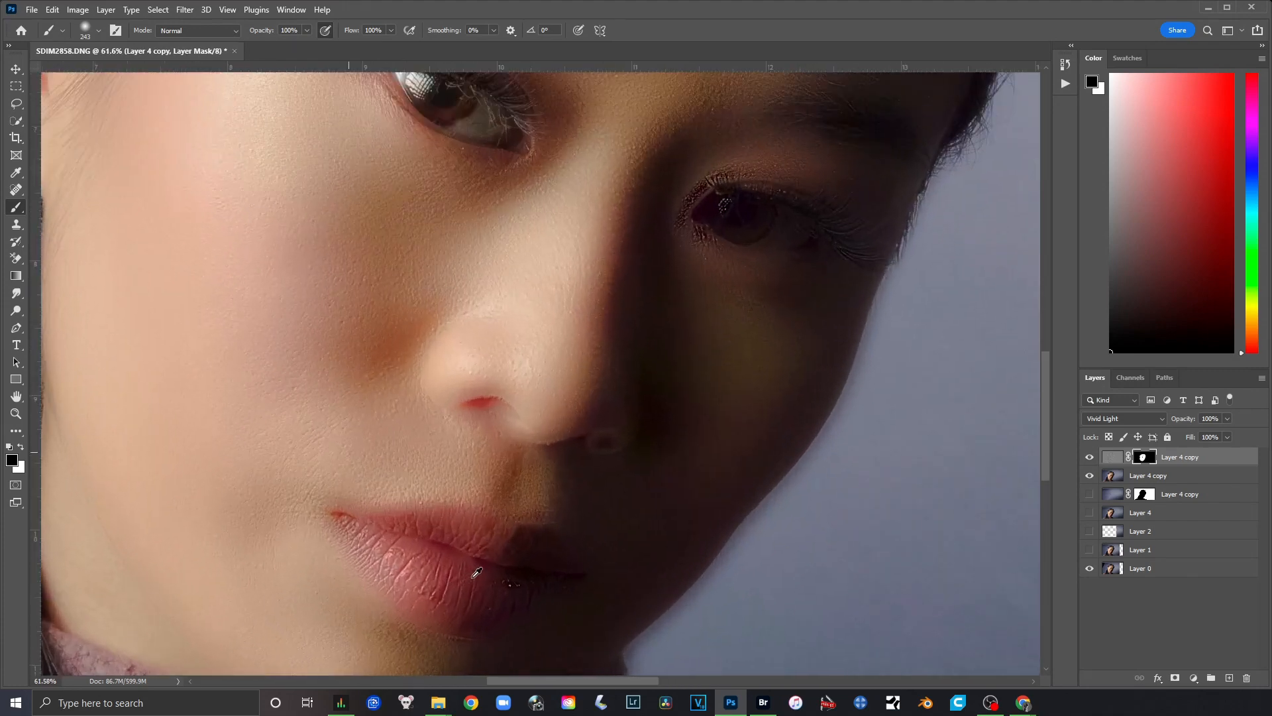
pyautogui.scroll(-1, 475, 571)
pyautogui.moveTo(517, 553); pyautogui.dragTo(472, 281)
pyautogui.moveTo(520, 323)
pyautogui.mouseDown()
pyautogui.moveTo(415, 528)
pyautogui.moveTo(371, 578)
pyautogui.mouseUp()
pyautogui.moveTo(636, 346); pyautogui.dragTo(583, 453)
pyautogui.moveTo(735, 139)
pyautogui.mouseDown()
pyautogui.moveTo(719, 227)
pyautogui.moveTo(607, 444)
pyautogui.moveTo(581, 528)
pyautogui.moveTo(628, 287)
pyautogui.moveTo(682, 190)
pyautogui.mouseUp()
pyautogui.moveTo(571, 370)
pyautogui.mouseDown()
pyautogui.moveTo(615, 293)
pyautogui.moveTo(510, 412)
pyautogui.moveTo(317, 519)
pyautogui.mouseUp()
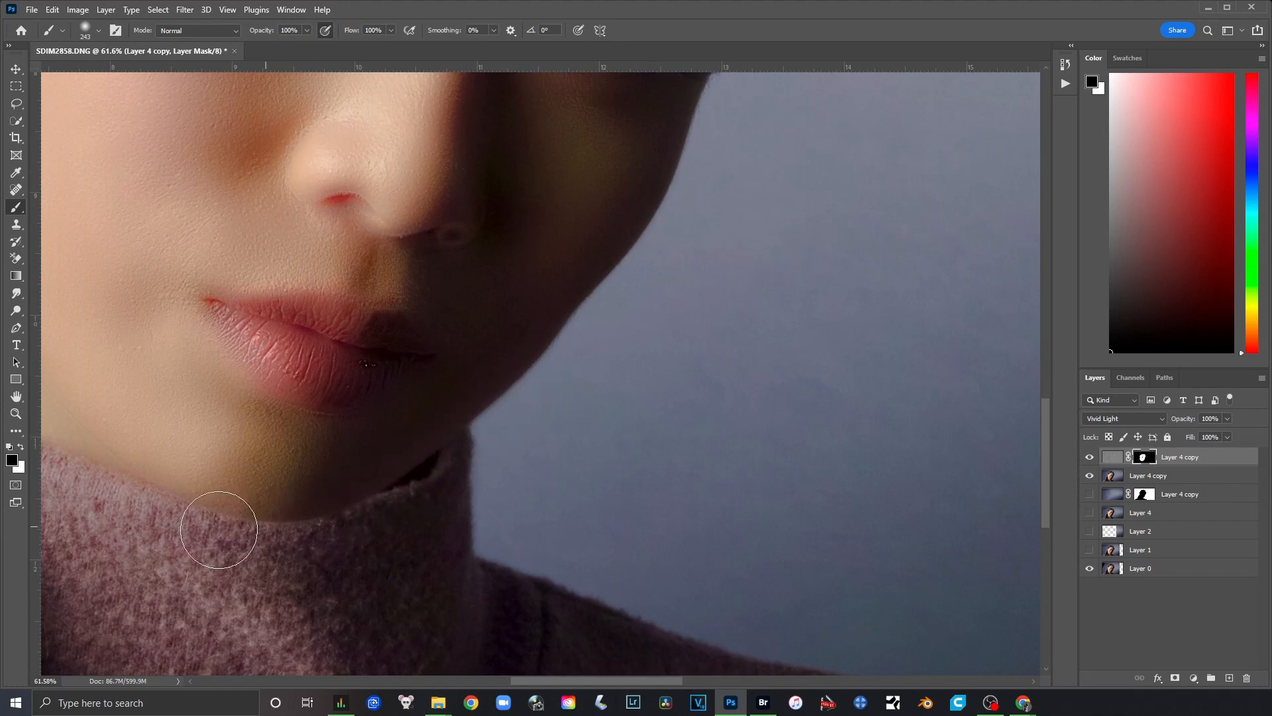
# Mask the smoothing off the collar edge, the cheek edge beside the ponytail, the ear and the hairline.
pyautogui.moveTo(185, 496)
pyautogui.mouseDown()
pyautogui.moveTo(491, 488)
pyautogui.moveTo(564, 519)
pyautogui.mouseUp()
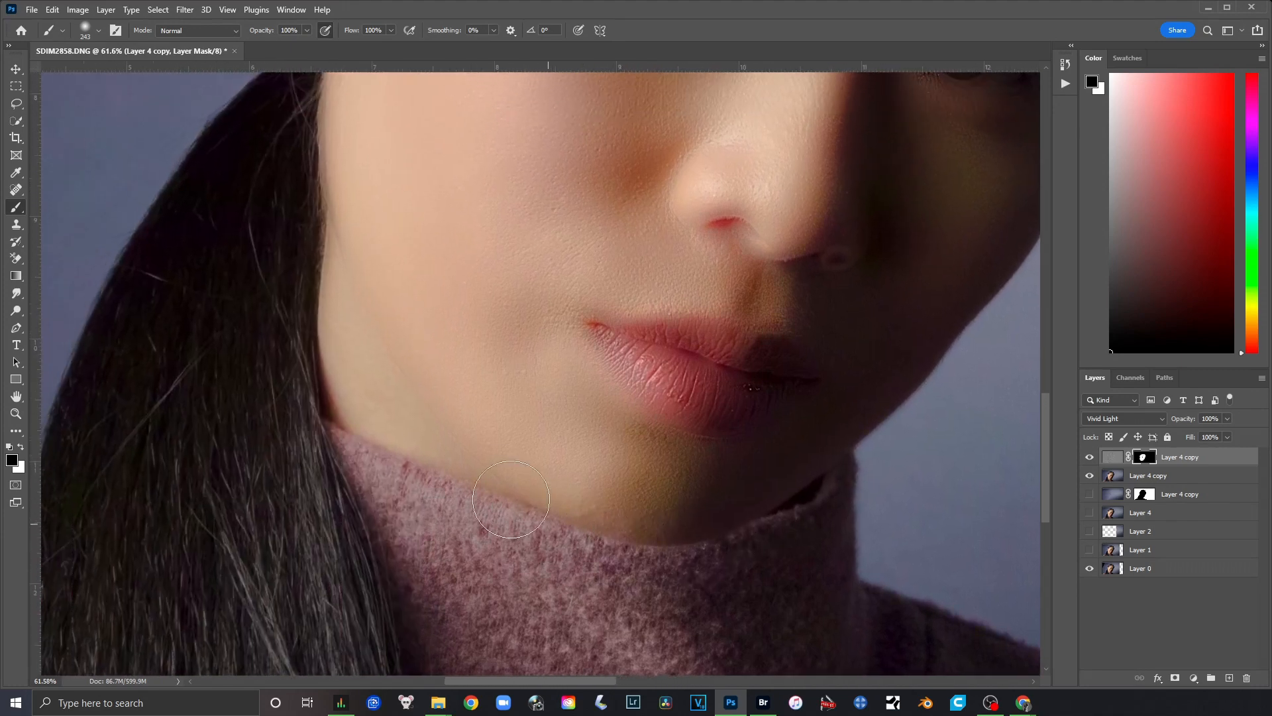
pyautogui.moveTo(329, 245)
pyautogui.mouseDown()
pyautogui.moveTo(369, 416)
pyautogui.moveTo(373, 537)
pyautogui.mouseUp()
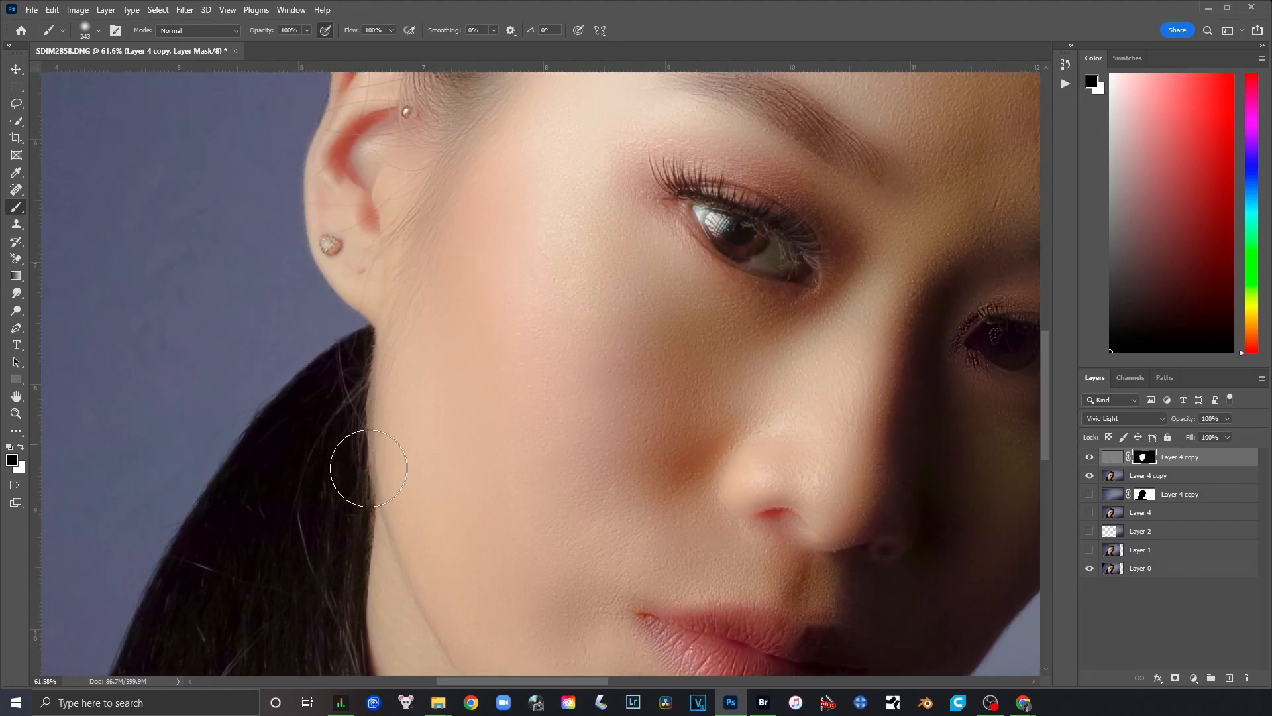
pyautogui.moveTo(469, 135); pyautogui.dragTo(350, 566)
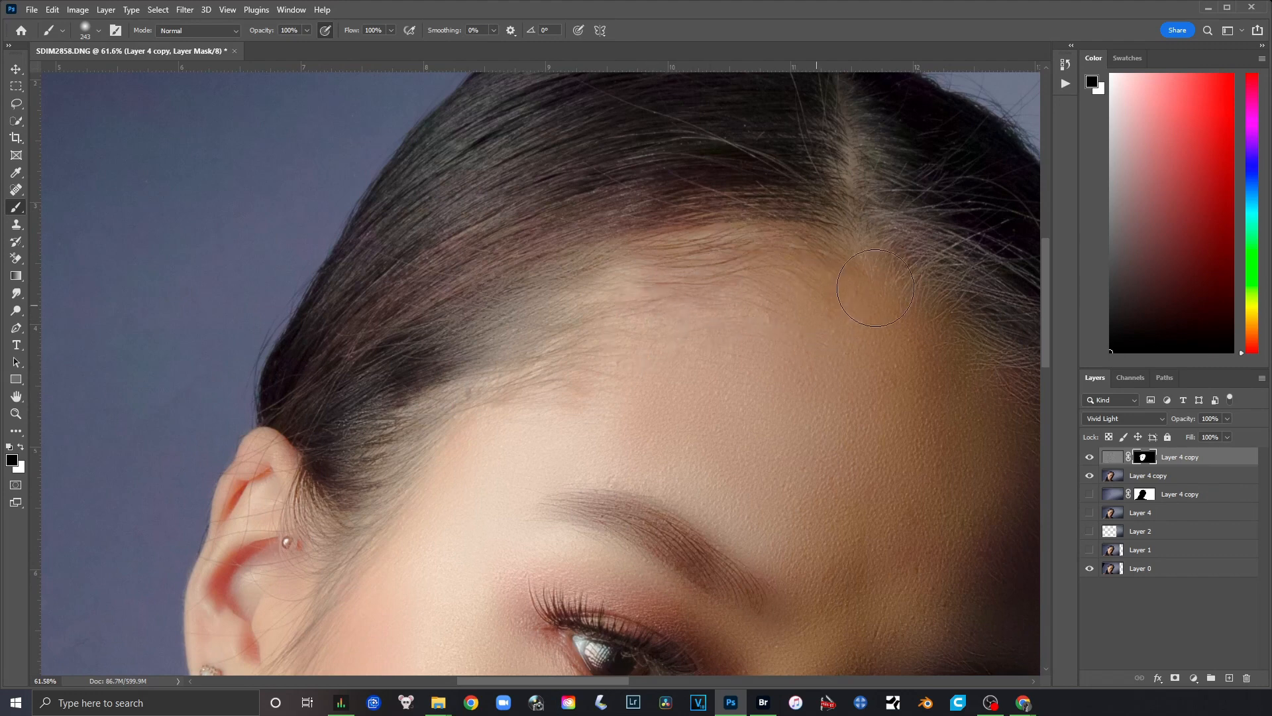
pyautogui.moveTo(806, 286); pyautogui.dragTo(618, 243)
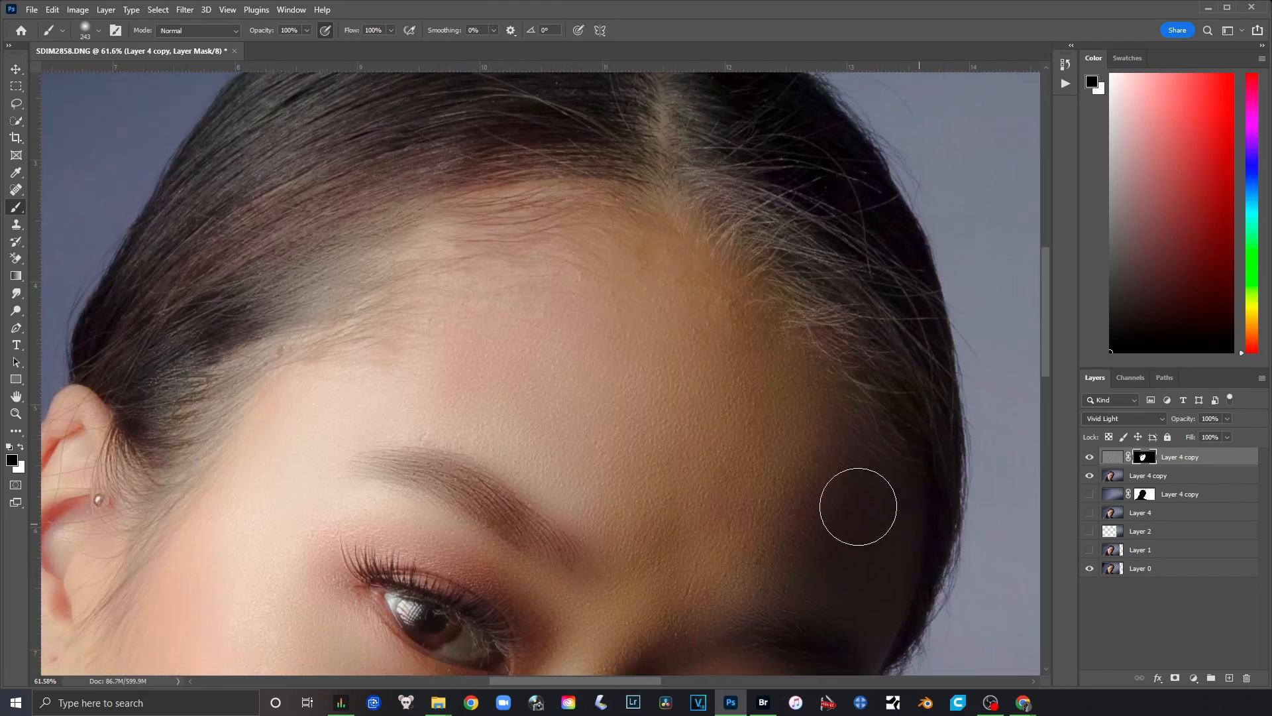
pyautogui.moveTo(814, 430); pyautogui.dragTo(782, 113)
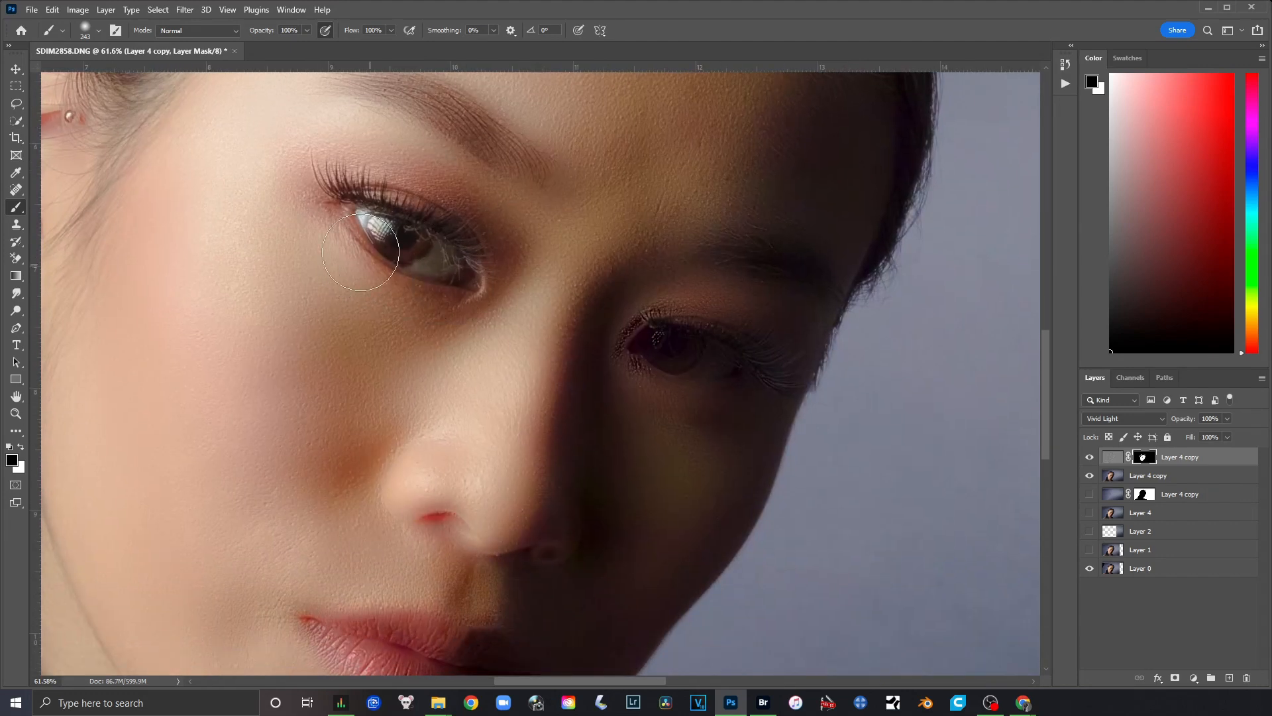
# Paint black on the mask over the brighter eye's lashes and eyebrow and over the shadowed eye.
pyautogui.moveTo(469, 244); pyautogui.dragTo(517, 312)
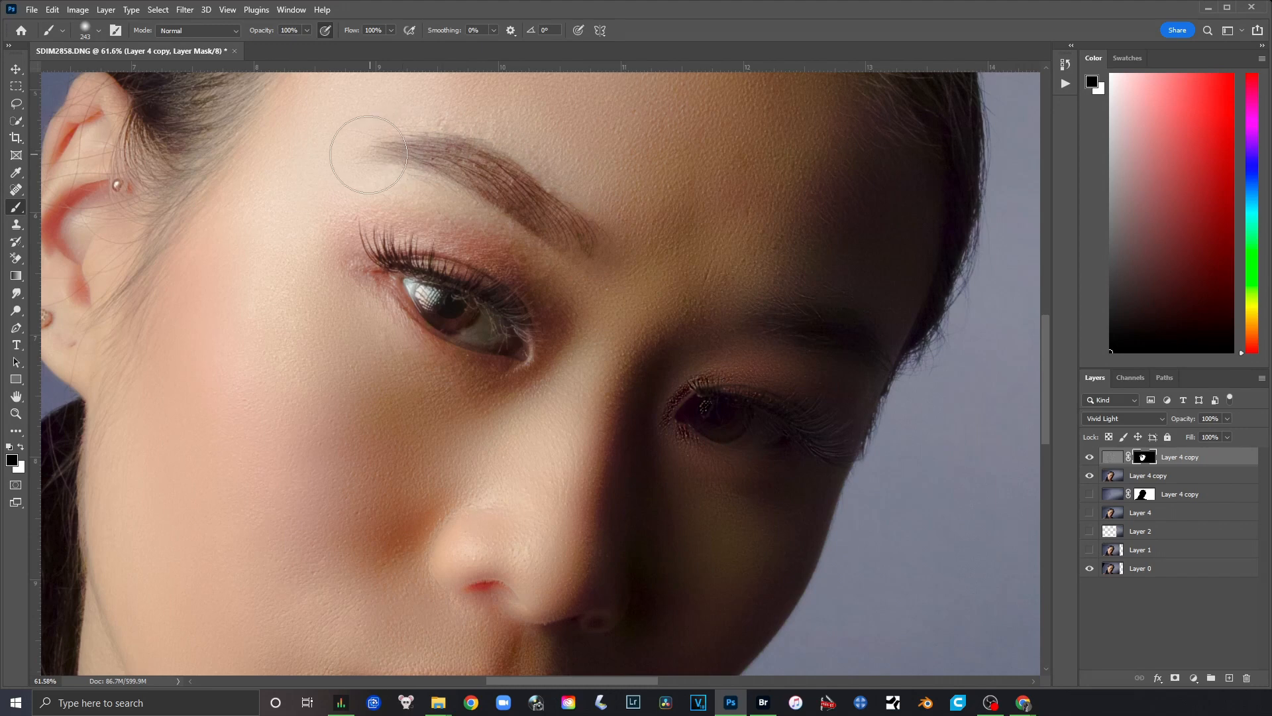
pyautogui.moveTo(795, 434); pyautogui.dragTo(610, 326)
pyautogui.moveTo(507, 326)
pyautogui.mouseDown()
pyautogui.moveTo(500, 296)
pyautogui.moveTo(525, 338)
pyautogui.moveTo(511, 304)
pyautogui.moveTo(523, 319)
pyautogui.moveTo(557, 297)
pyautogui.moveTo(677, 344)
pyautogui.moveTo(558, 350)
pyautogui.moveTo(513, 321)
pyautogui.mouseUp()
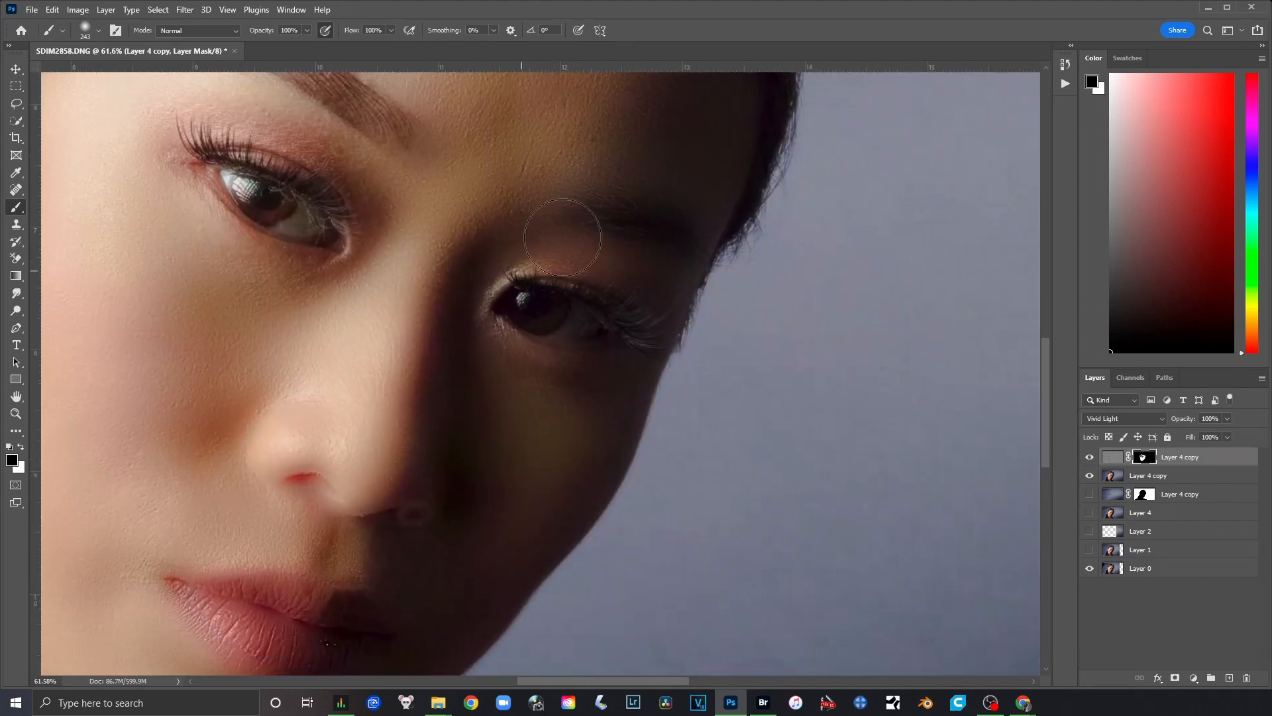
pyautogui.moveTo(514, 366)
pyautogui.mouseDown()
pyautogui.moveTo(540, 207)
pyautogui.moveTo(587, 128)
pyautogui.mouseUp()
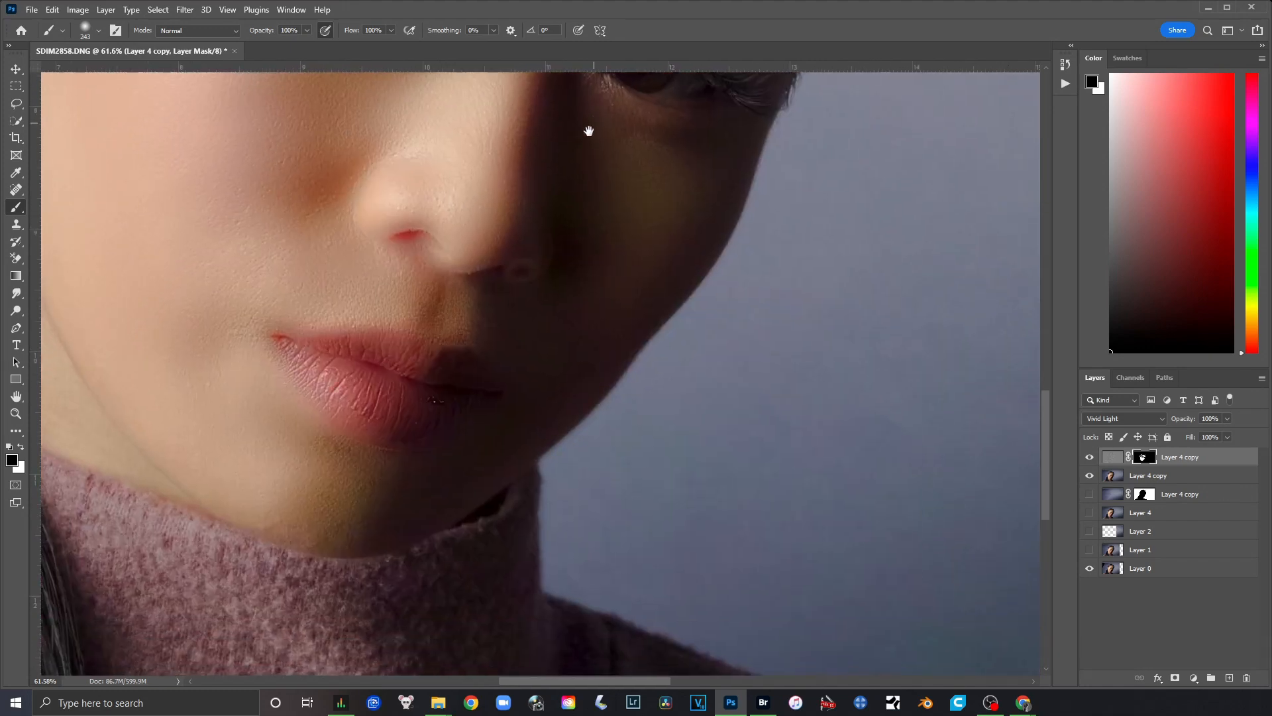
# Paint black on the mask over the nostrils and nose base, the groove above the upper lip and the lips.
pyautogui.moveTo(430, 272)
pyautogui.mouseDown()
pyautogui.moveTo(438, 248)
pyautogui.moveTo(409, 222)
pyautogui.moveTo(378, 249)
pyautogui.moveTo(354, 219)
pyautogui.moveTo(358, 175)
pyautogui.moveTo(345, 209)
pyautogui.moveTo(364, 239)
pyautogui.moveTo(463, 267)
pyautogui.moveTo(530, 259)
pyautogui.mouseUp()
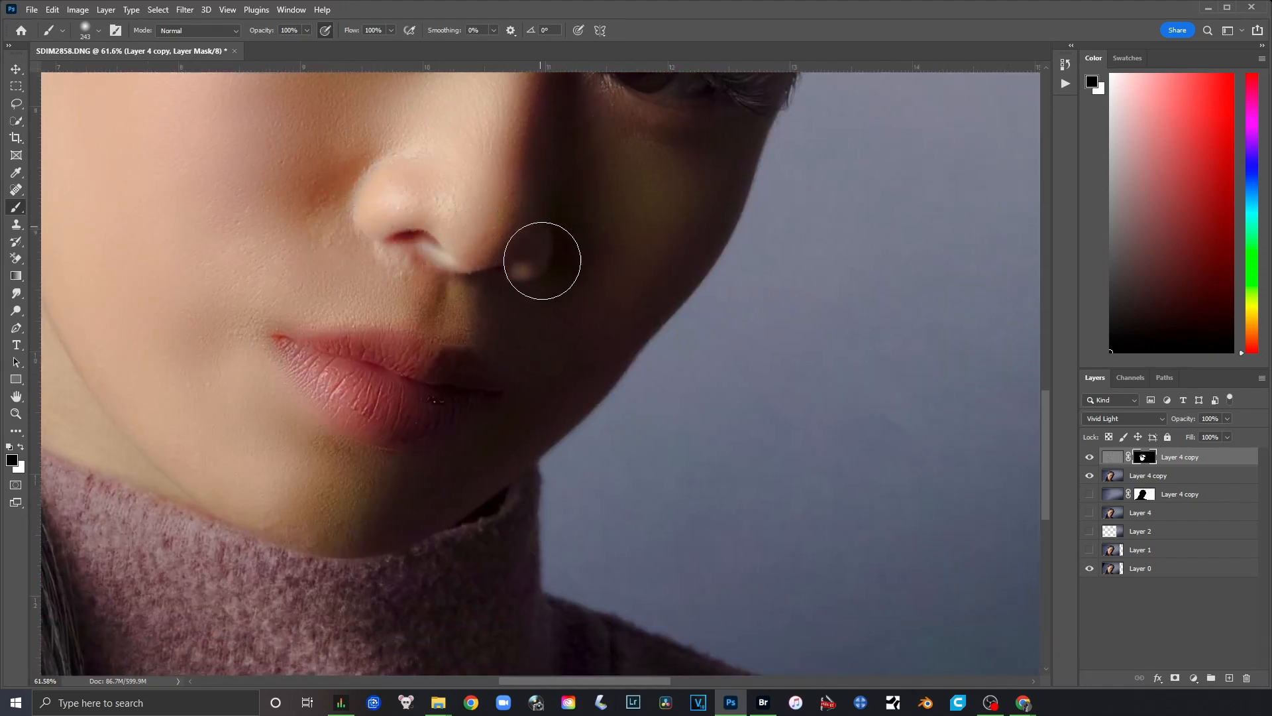
pyautogui.moveTo(461, 288)
pyautogui.mouseDown()
pyautogui.moveTo(436, 338)
pyautogui.moveTo(446, 380)
pyautogui.mouseUp()
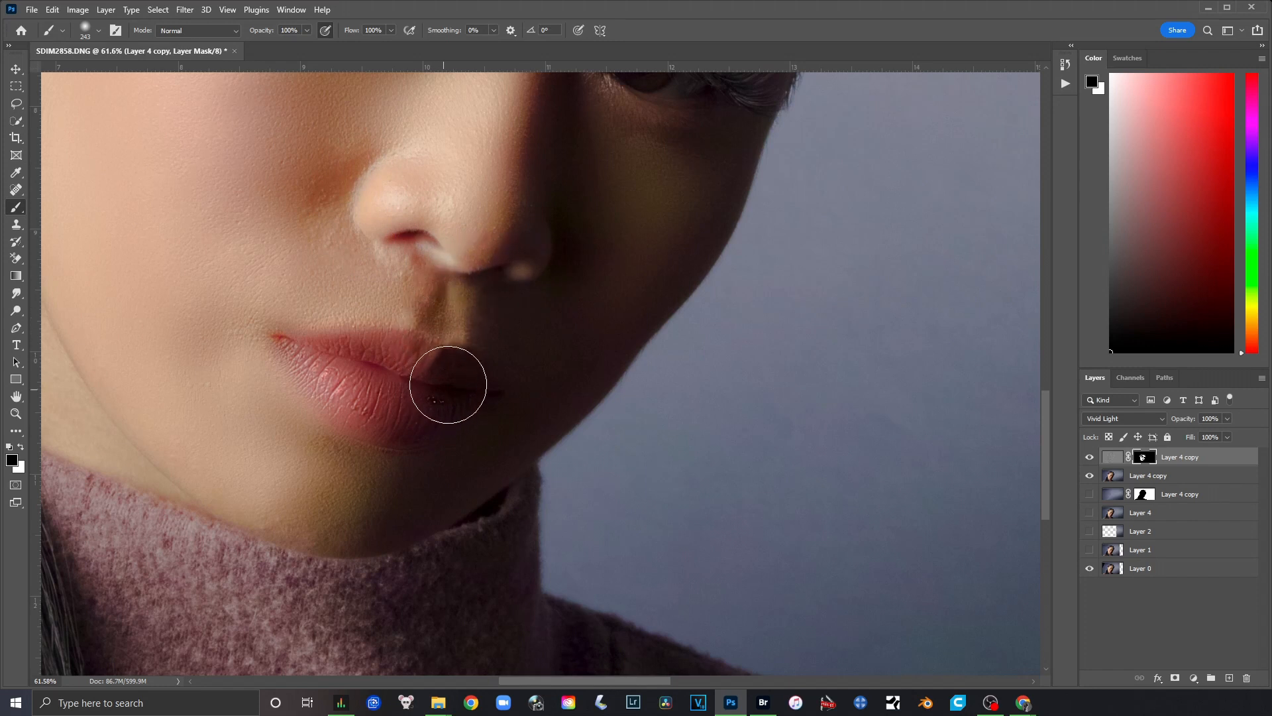
pyautogui.moveTo(289, 343)
pyautogui.mouseDown()
pyautogui.moveTo(303, 369)
pyautogui.moveTo(400, 413)
pyautogui.moveTo(500, 383)
pyautogui.mouseUp()
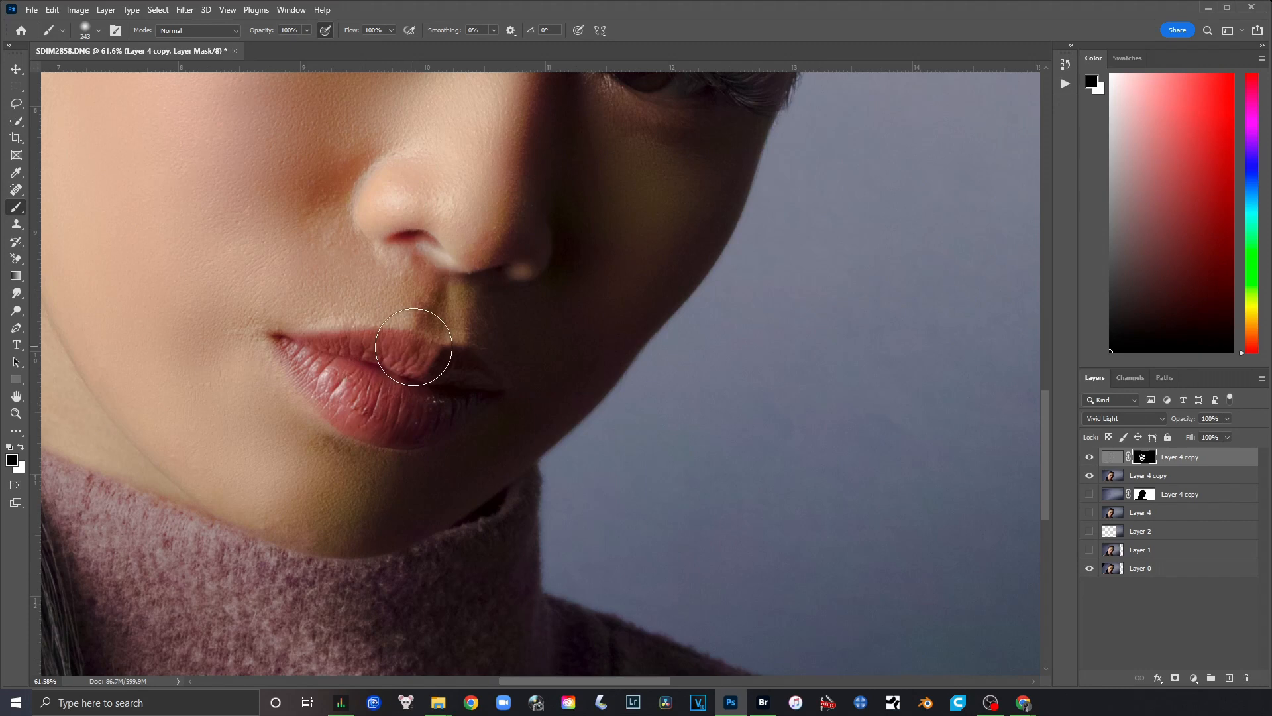
# Inspect the whole face and compare it with the Vivid Light smoothing layer hidden and shown.
pyautogui.scroll(-3, 469, 245)
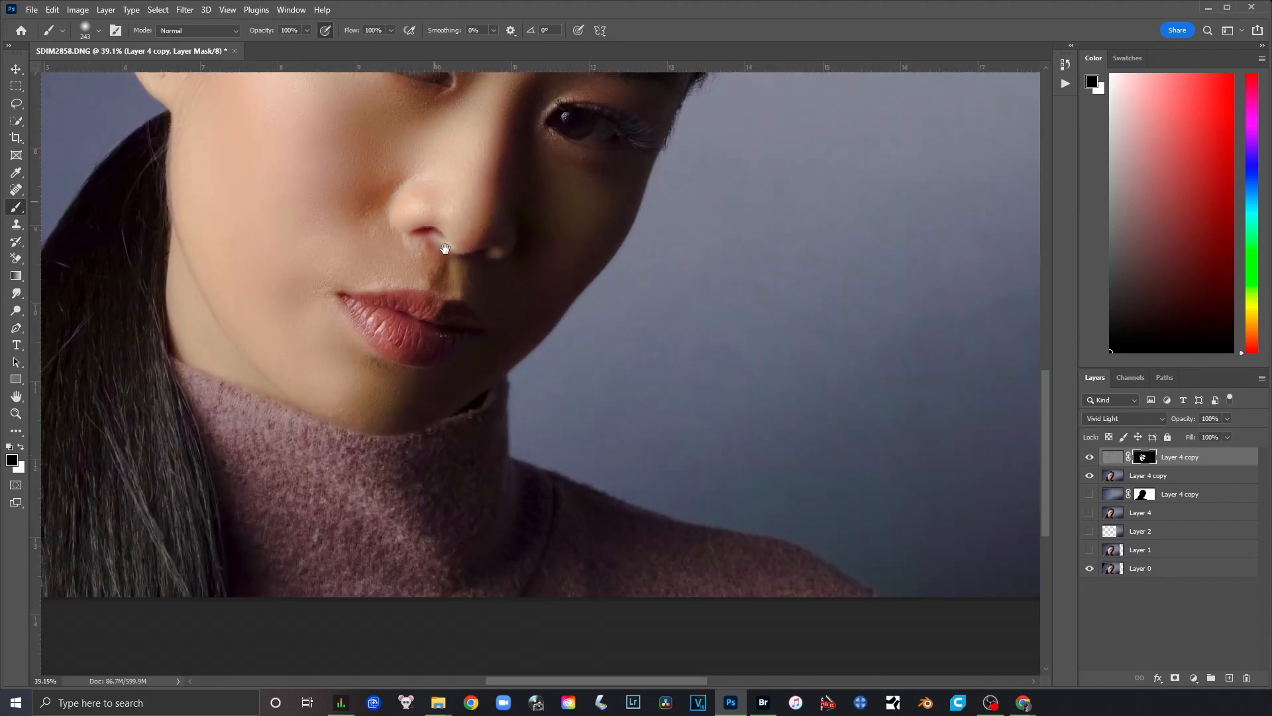
pyautogui.scroll(5, 462, 227)
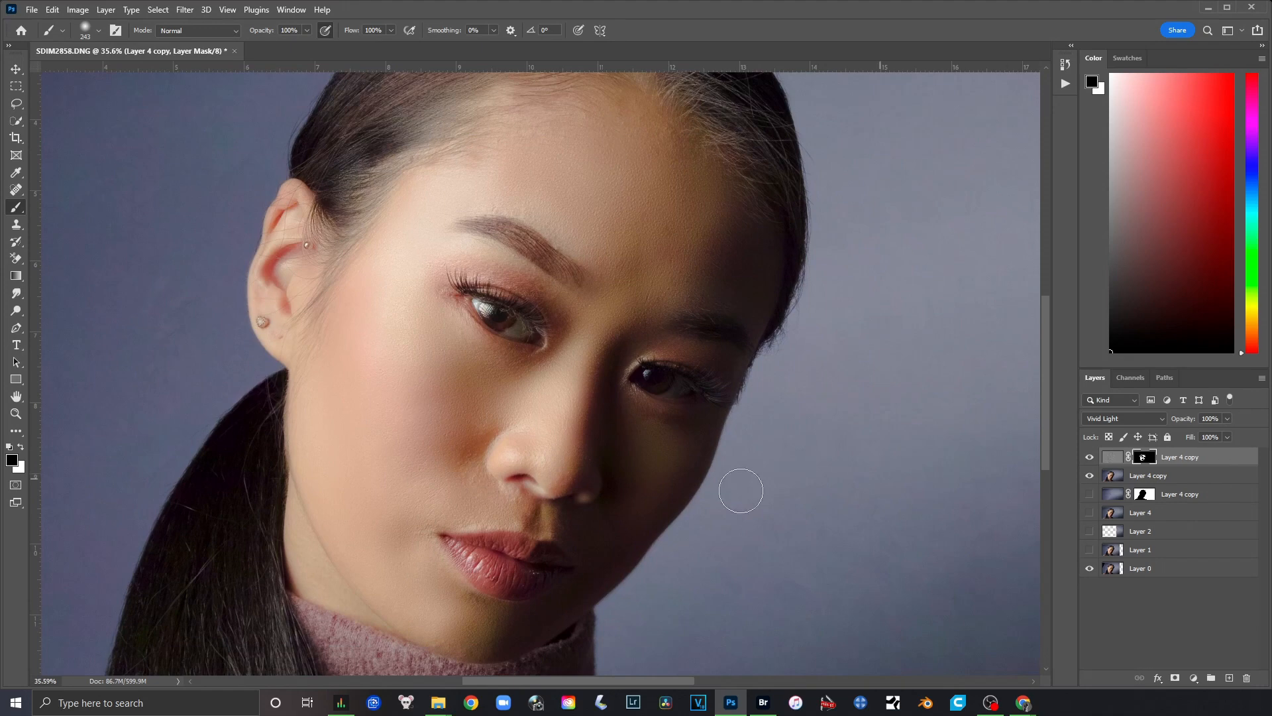
pyautogui.scroll(-6, 603, 456)
pyautogui.scroll(5, 483, 439)
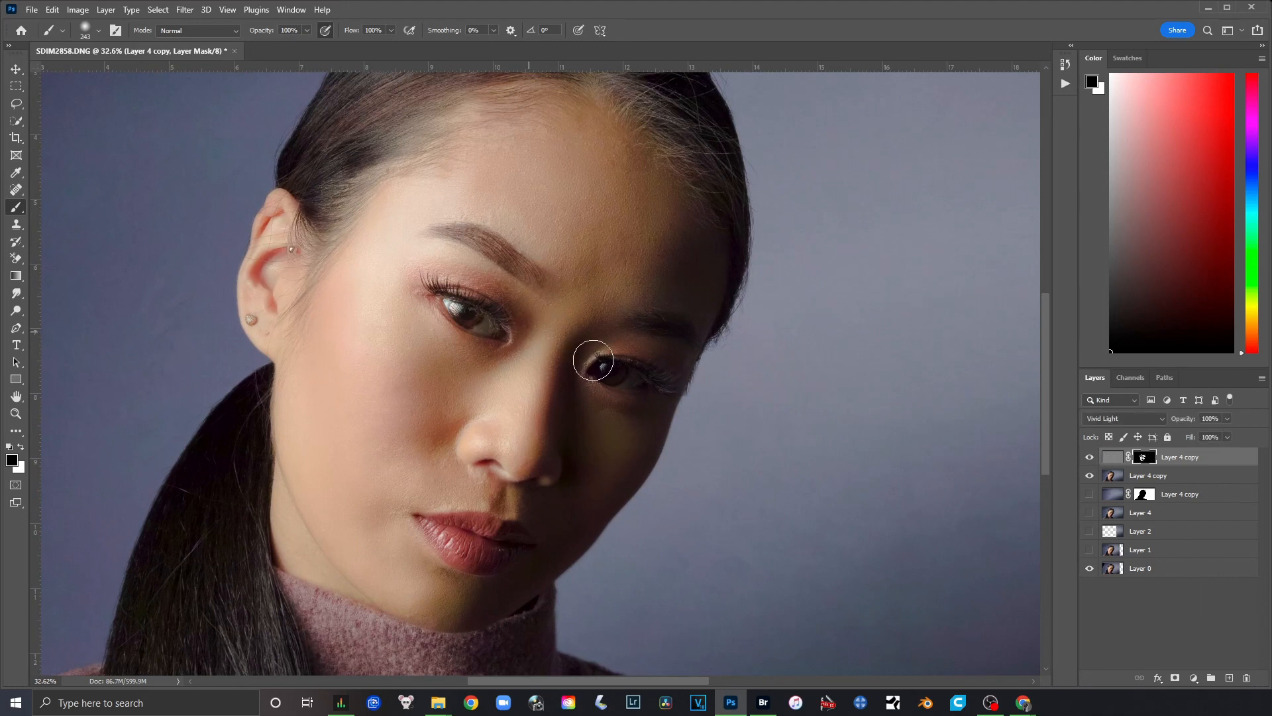
pyautogui.click(1090, 457)
pyautogui.click(1090, 457)
pyautogui.click(1089, 457)
pyautogui.scroll(-2, 683, 440)
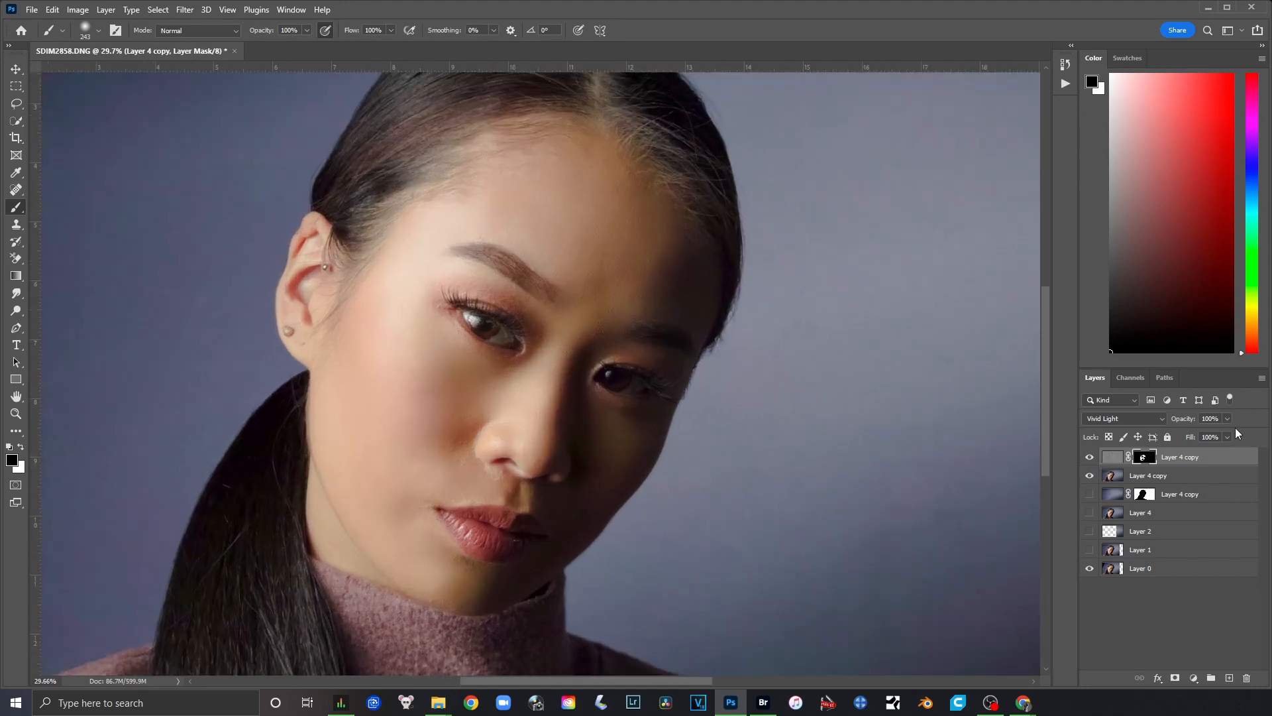
# Lower the Vivid Light smoothing layer's opacity to 43% and check the skin with the layer hidden and shown.
pyautogui.click(1227, 419)
pyautogui.moveTo(1197, 435); pyautogui.dragTo(1192, 435)
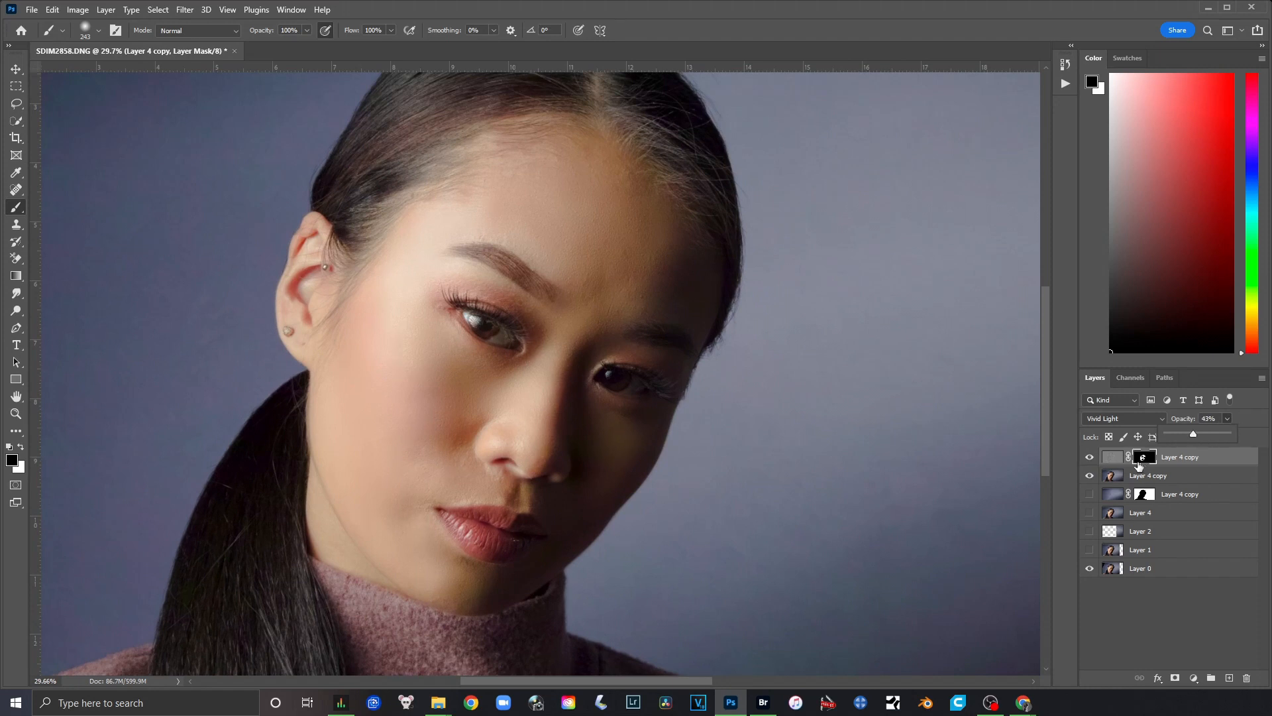
pyautogui.click(1089, 457)
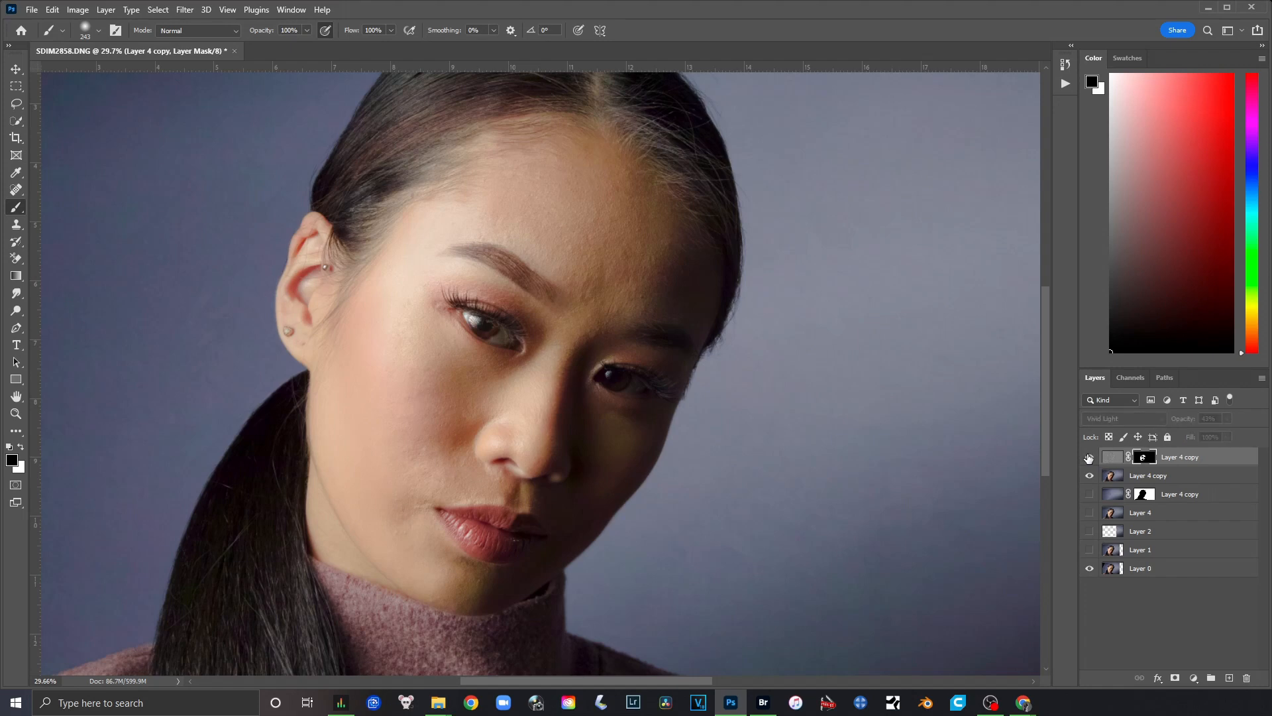
pyautogui.scroll(3, 528, 400)
pyautogui.moveTo(555, 309); pyautogui.dragTo(607, 407)
pyautogui.click(1089, 458)
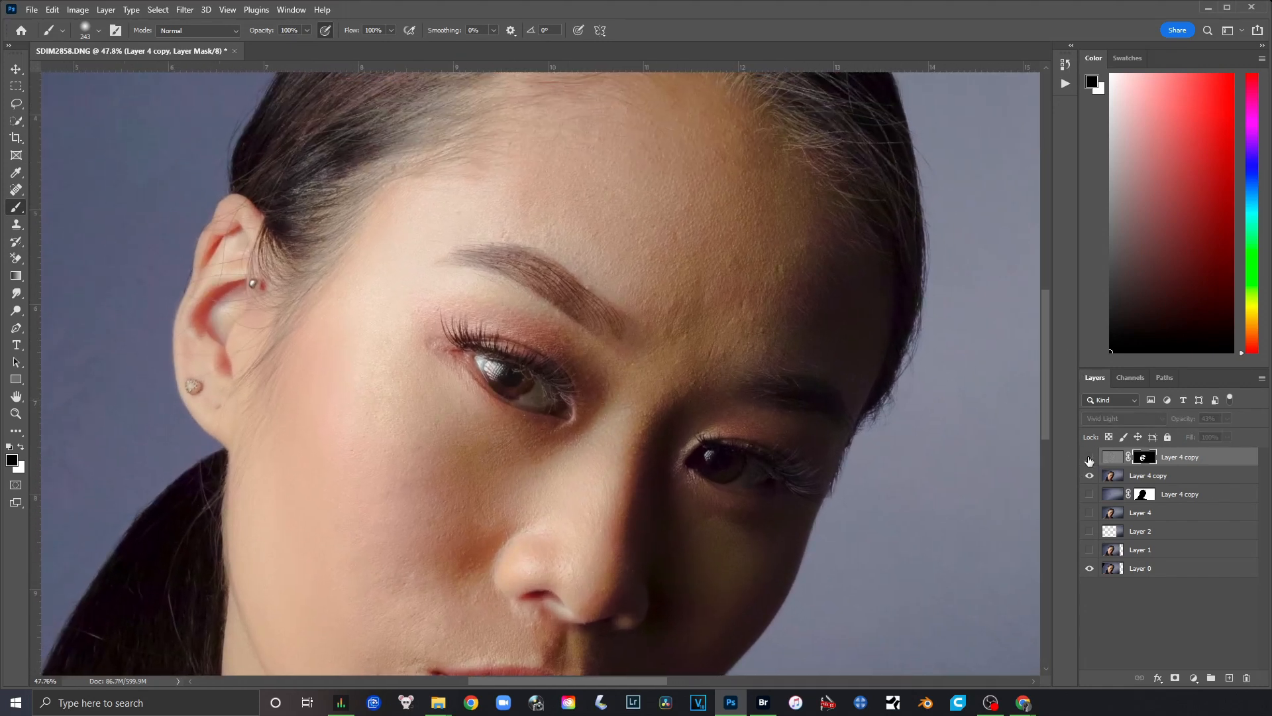
pyautogui.click(1089, 459)
pyautogui.scroll(-3, 686, 412)
pyautogui.scroll(-1, 686, 411)
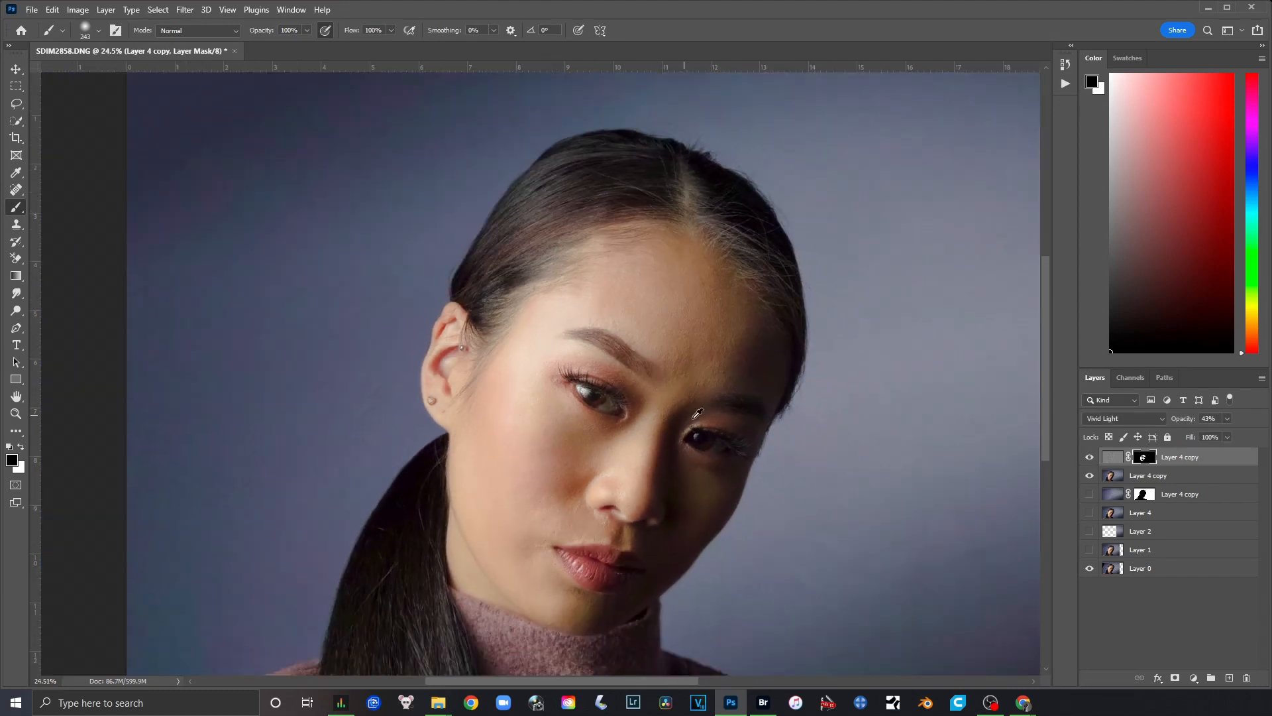
# Duplicate the Vivid Light smoothing layer together with the portrait layer beneath it and merge the copies into one layer.
pyautogui.click(1140, 475)
pyautogui.keyDown('shift'); pyautogui.click(1229, 458); pyautogui.keyUp('shift')
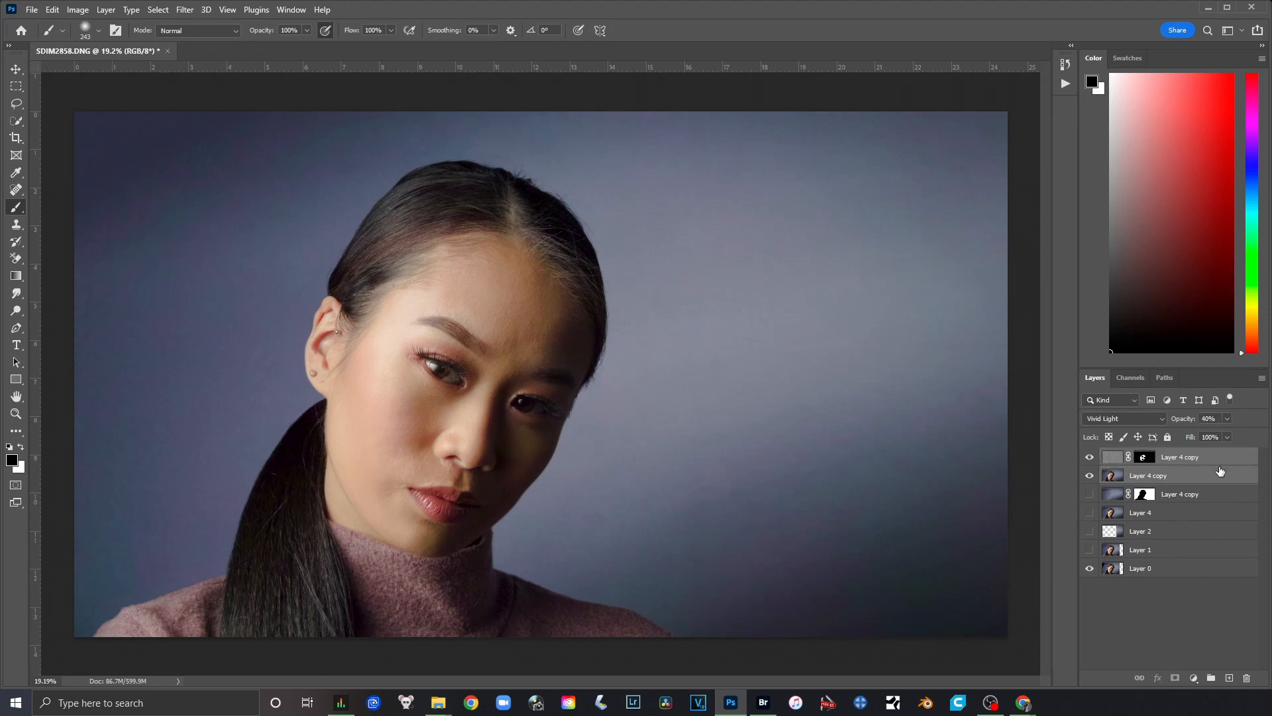
pyautogui.hotkey('ctrl', 'j')
pyautogui.rightClick(1219, 474)
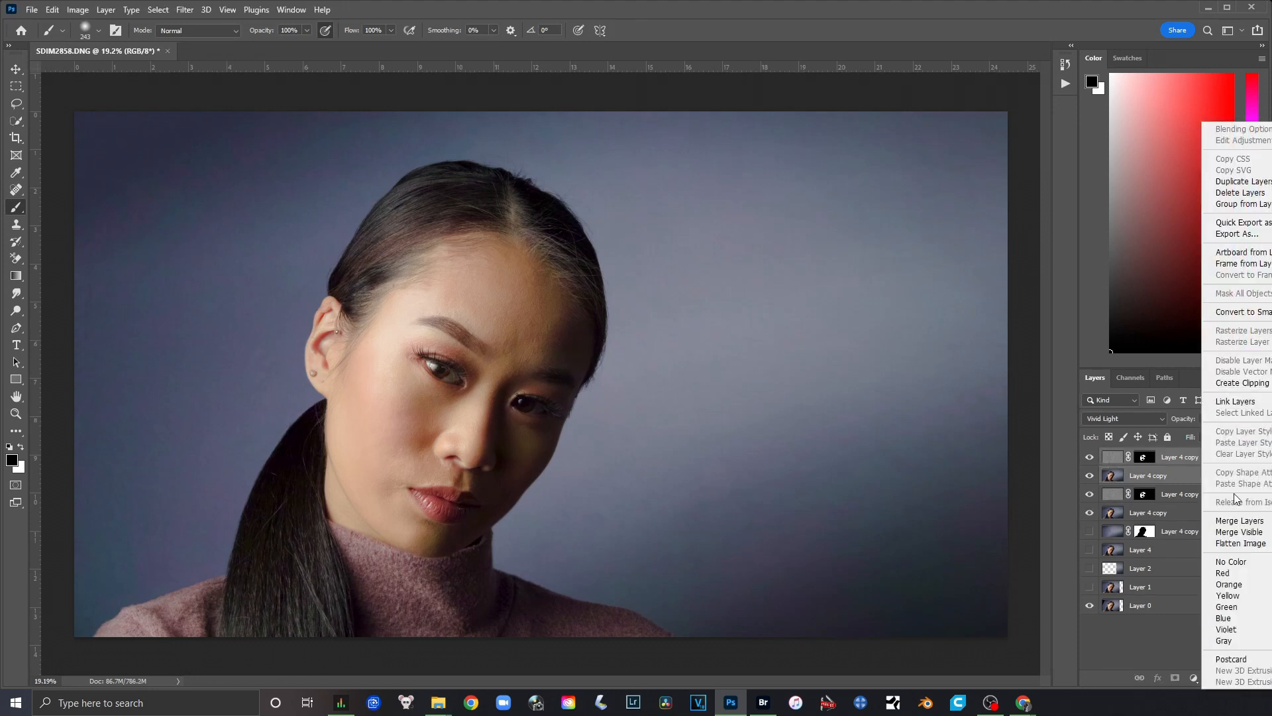
pyautogui.click(1238, 521)
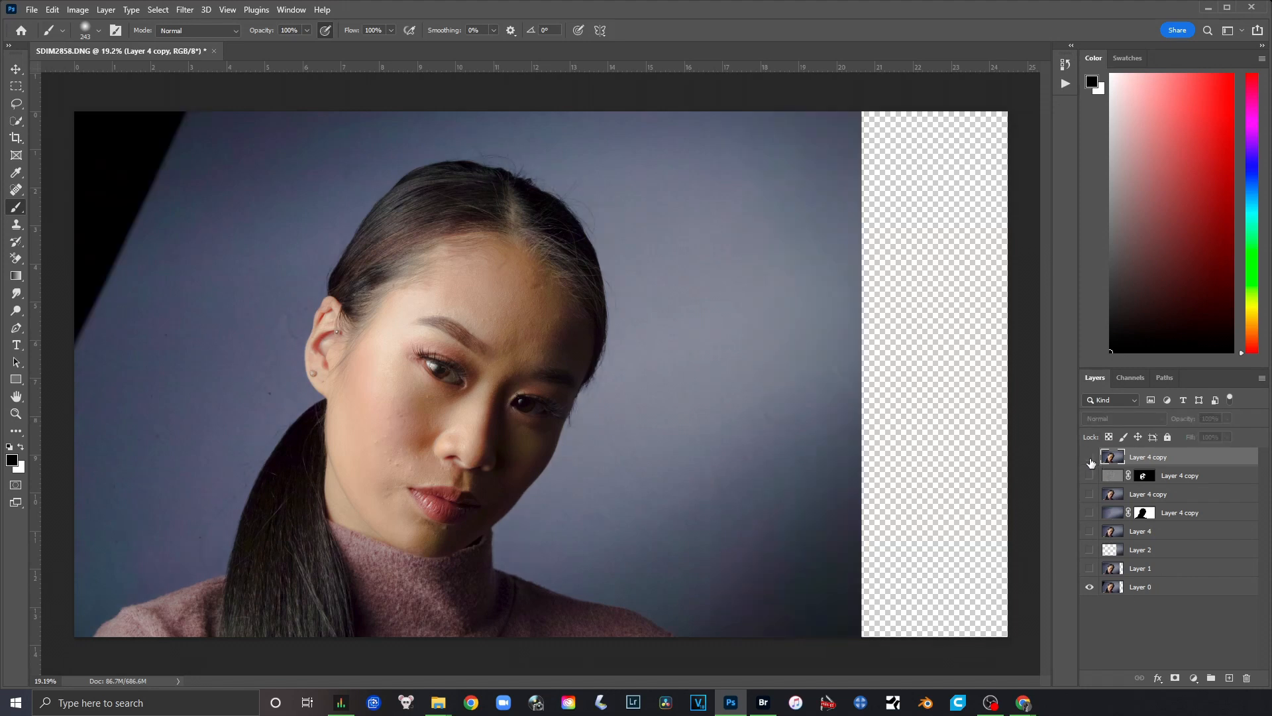
# Compare the merged portrait layer with the original photo and examine the forehead, eye and cheek skin up close.
pyautogui.click(1089, 458)
pyautogui.click(1089, 458)
pyautogui.click(1090, 458)
pyautogui.scroll(-1, 477, 358)
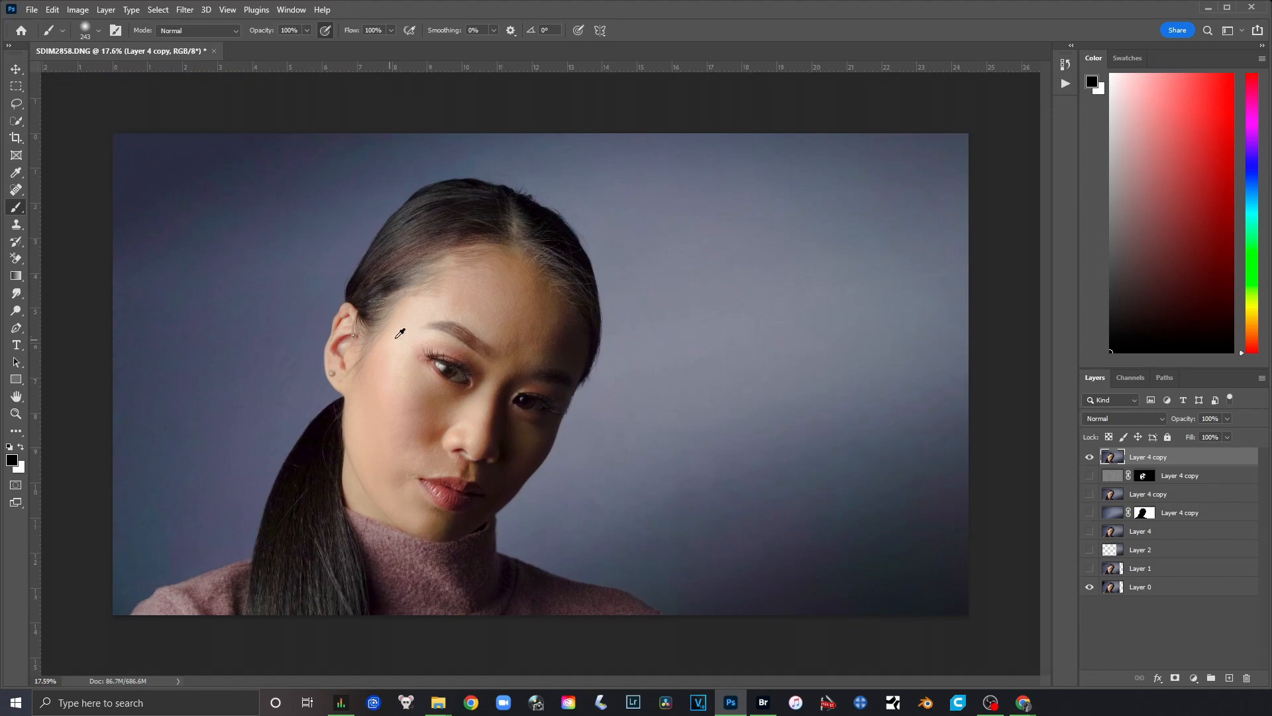
pyautogui.scroll(7, 414, 351)
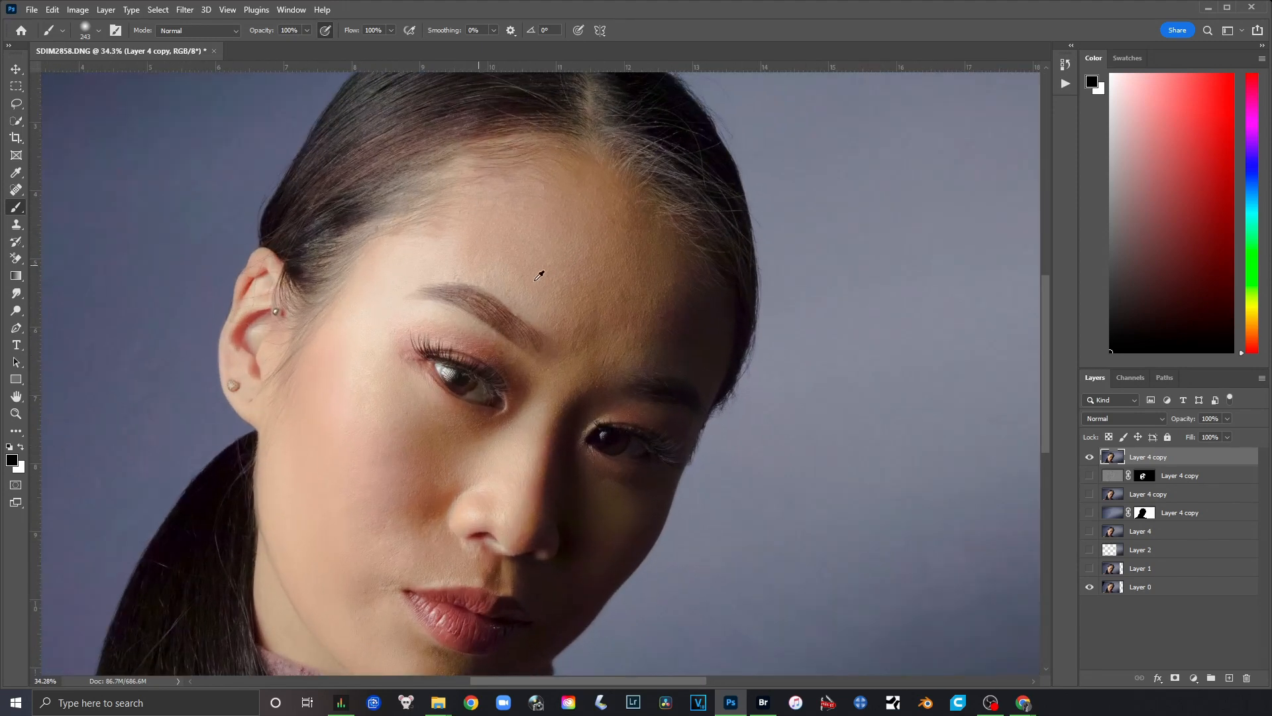
pyautogui.scroll(4, 385, 298)
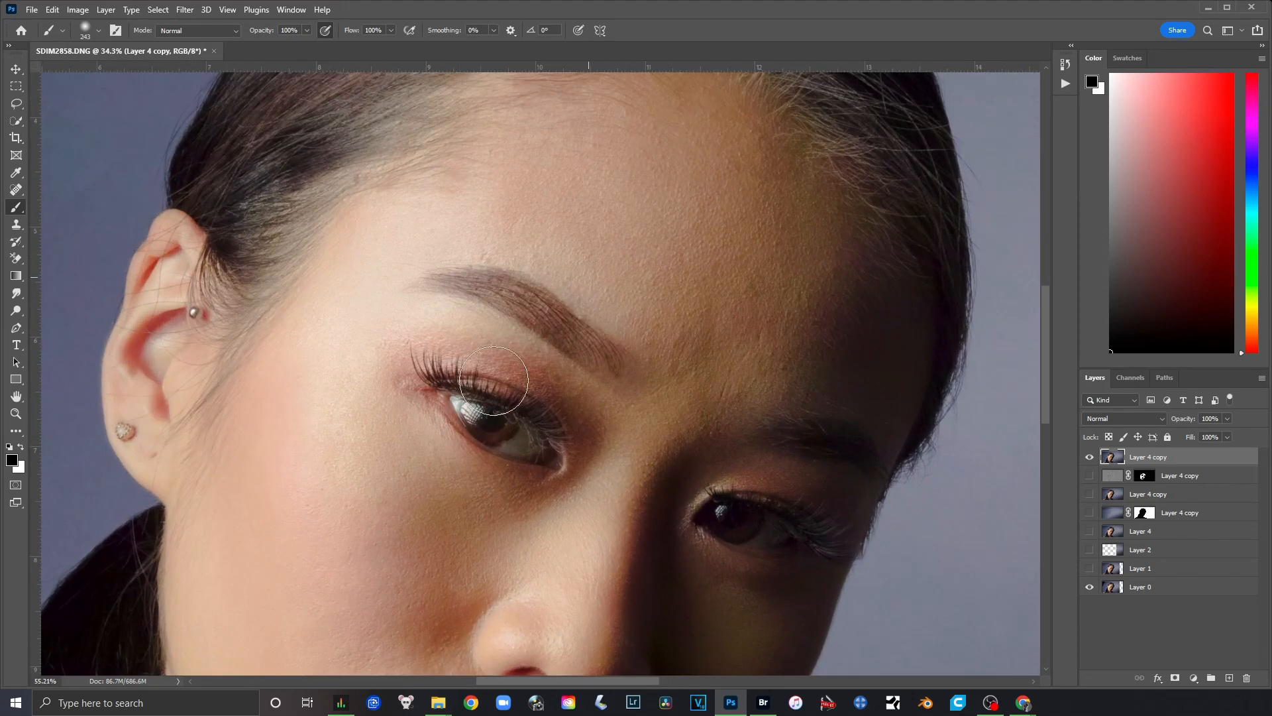
pyautogui.scroll(-3, 411, 170)
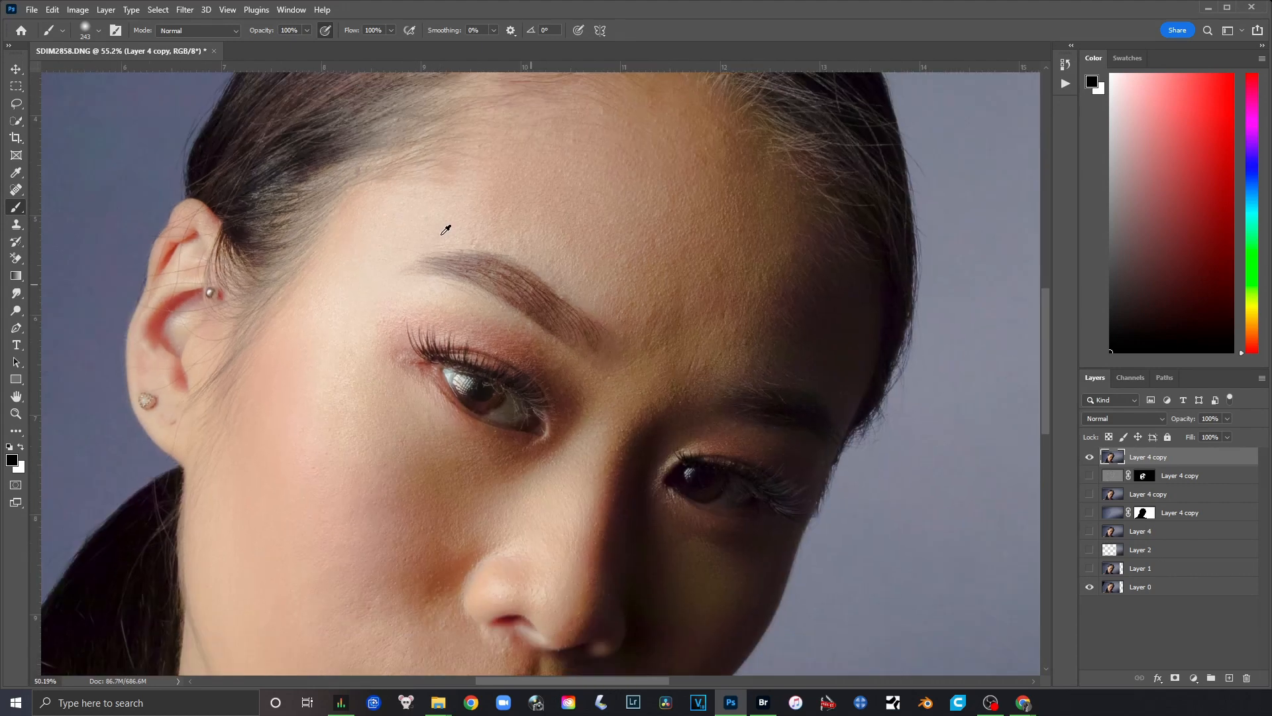
pyautogui.scroll(4, 435, 247)
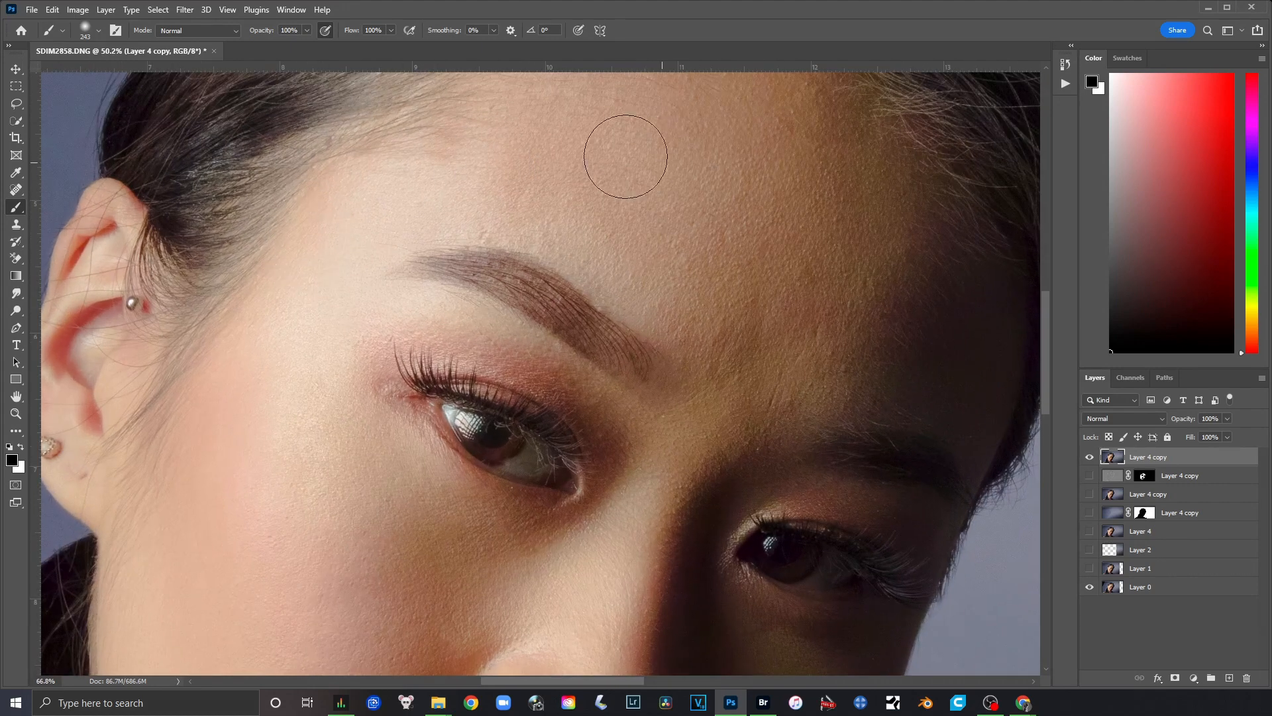
pyautogui.scroll(-3, 519, 236)
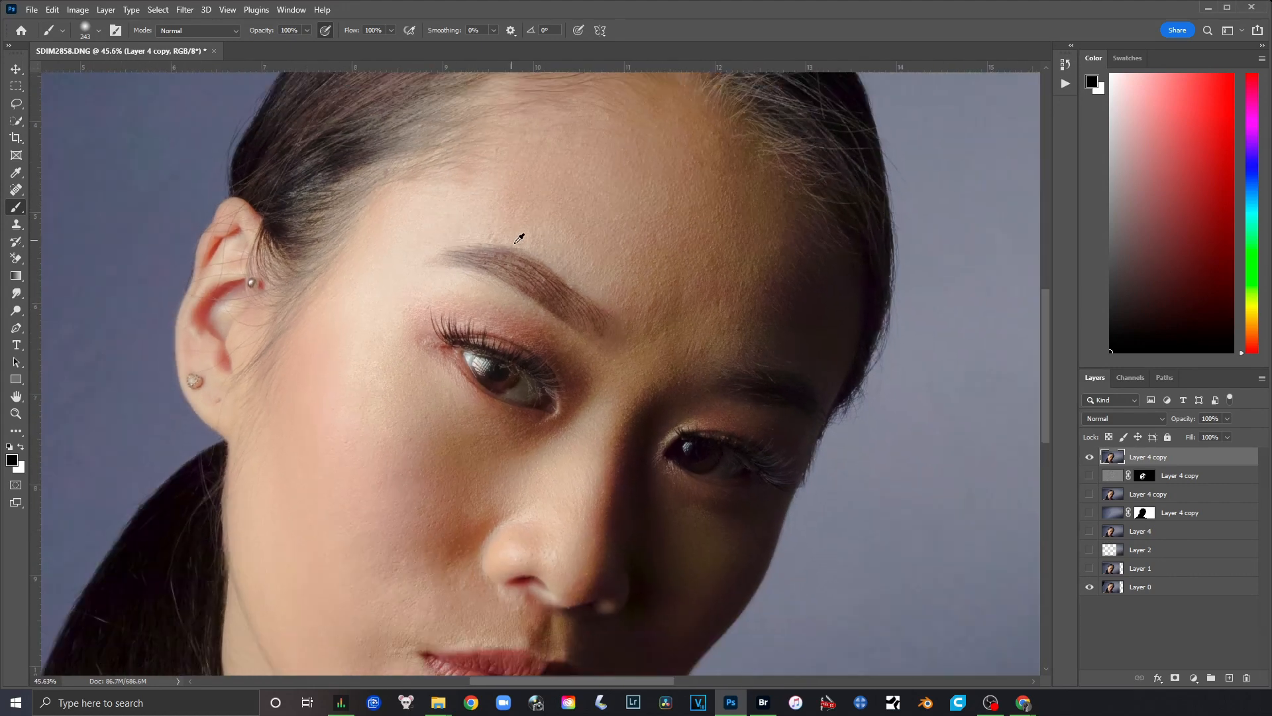
pyautogui.scroll(2, 515, 263)
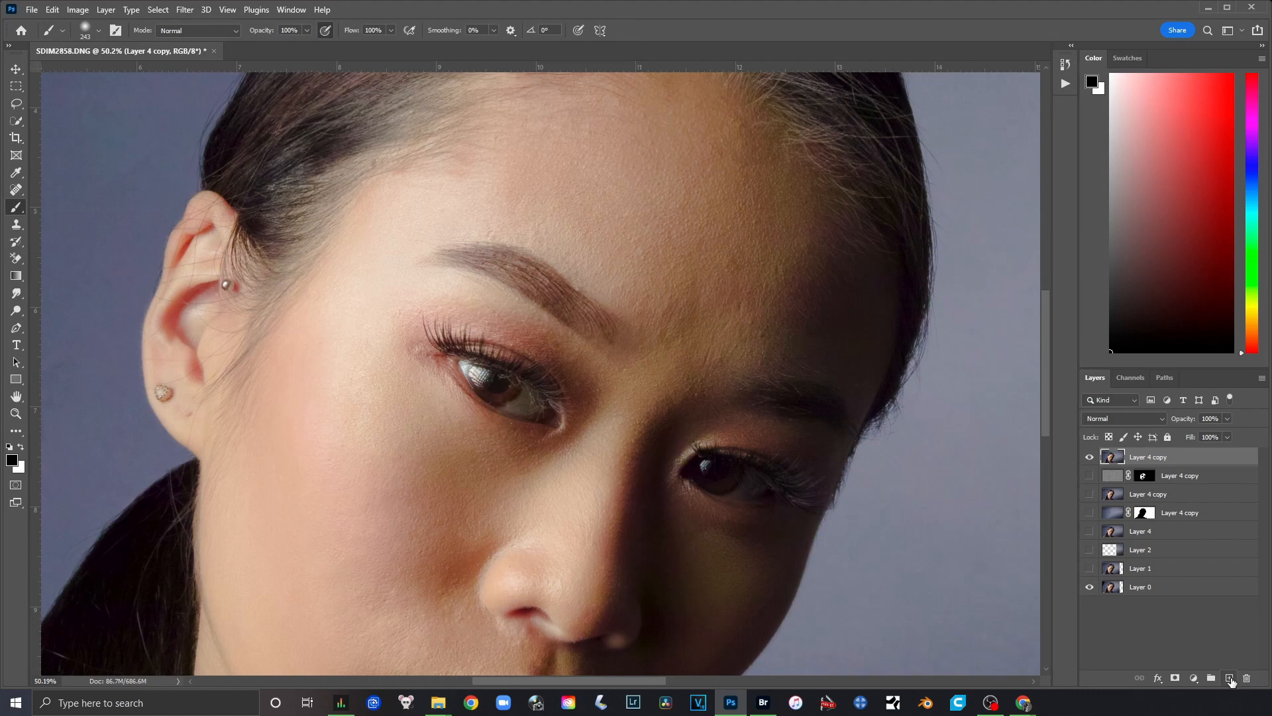
# Add a new empty layer above the merged portrait and activate the Eyedropper tool.
pyautogui.click(1230, 678)
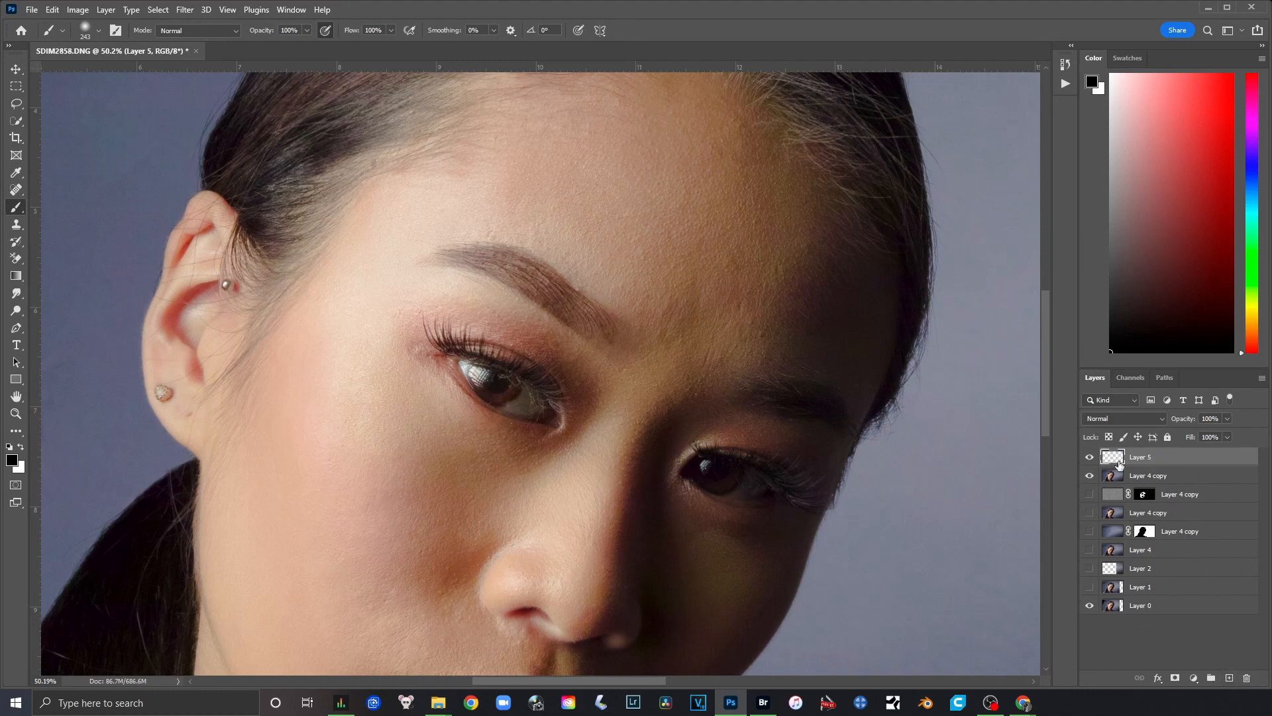
pyautogui.scroll(-3, 737, 424)
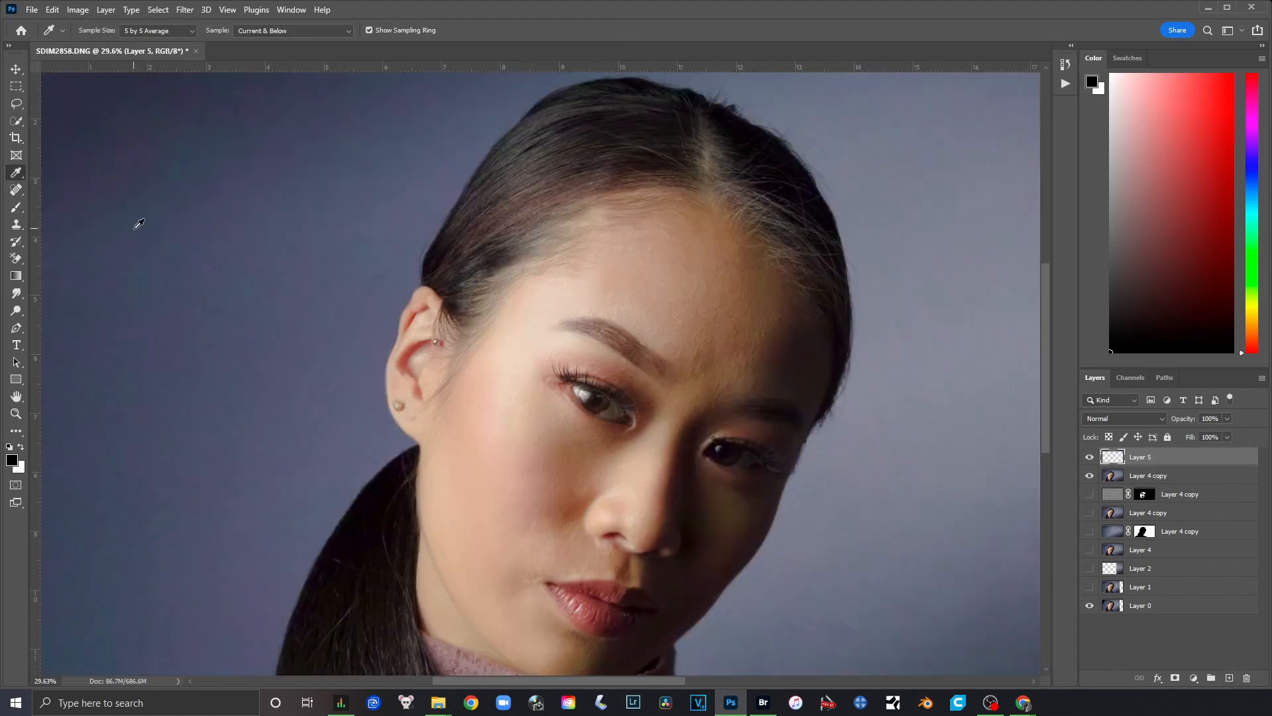
pyautogui.click(17, 68)
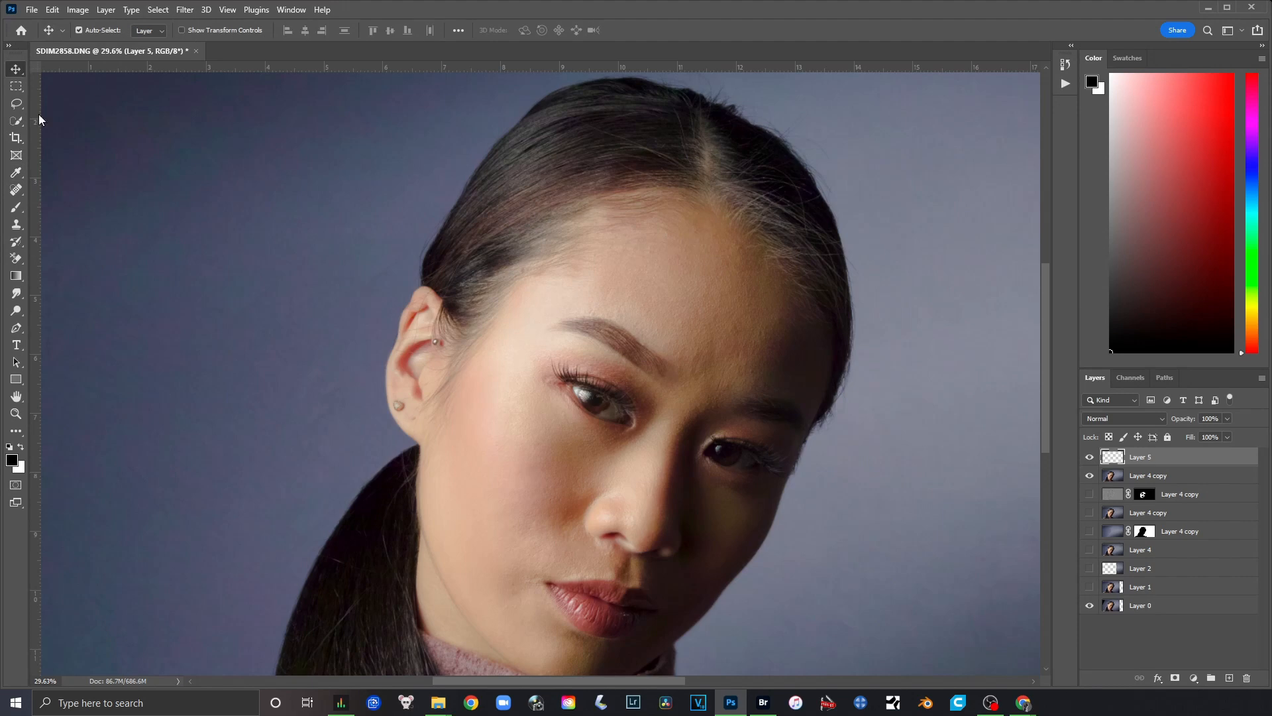
pyautogui.click(18, 174)
# Sample a light peach skin tone from the brighter cheek as the foreground colour.
pyautogui.scroll(4, 627, 287)
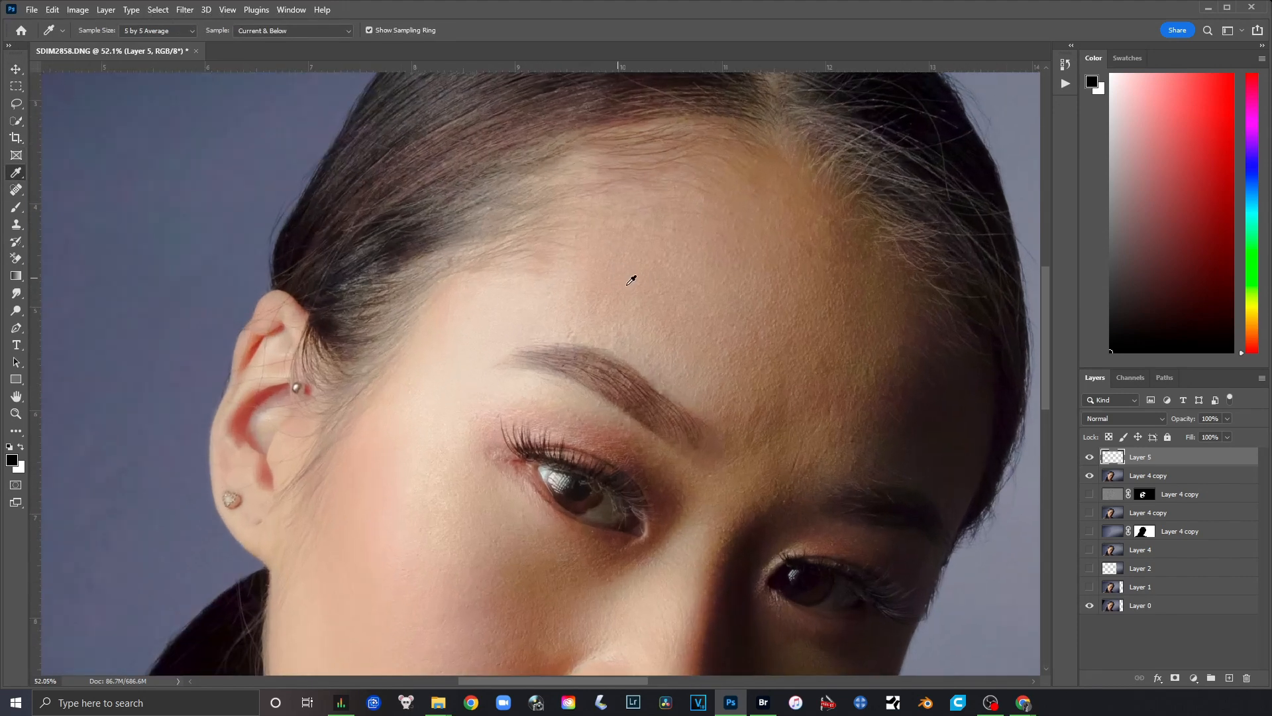
pyautogui.moveTo(634, 332); pyautogui.dragTo(851, 140)
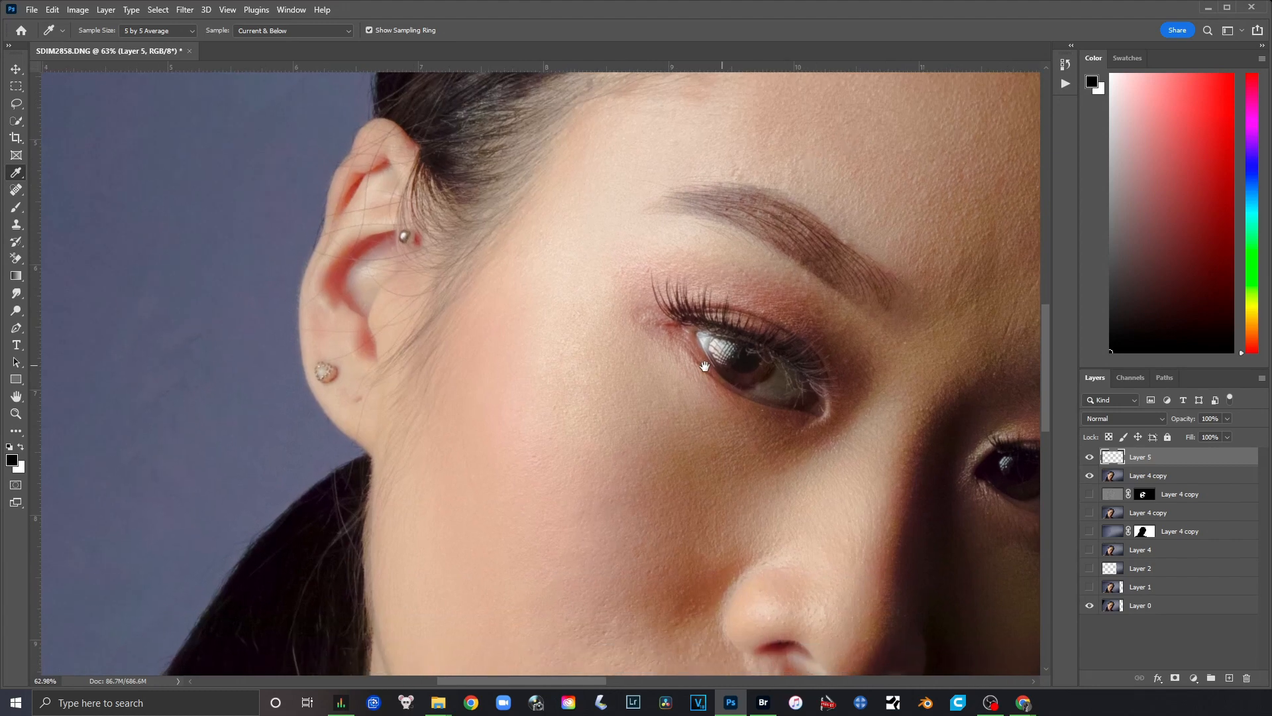
pyautogui.moveTo(638, 336); pyautogui.dragTo(610, 455)
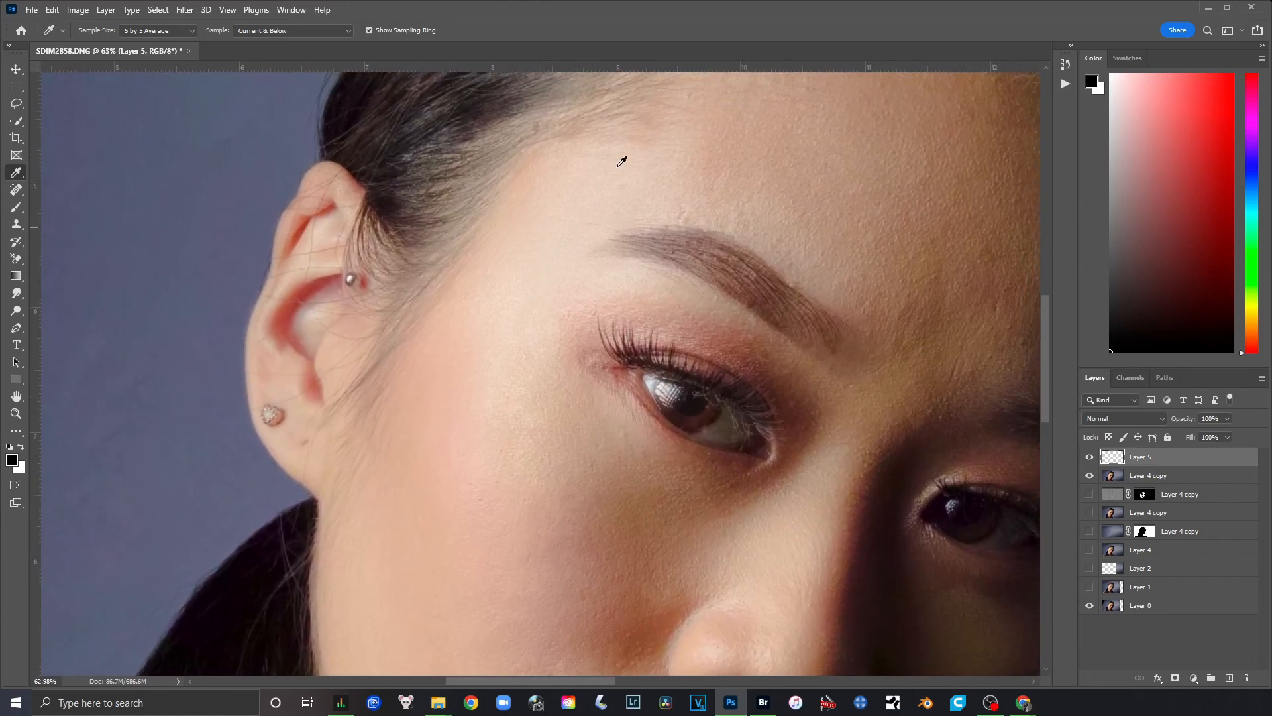
pyautogui.click(447, 484)
pyautogui.click(447, 487)
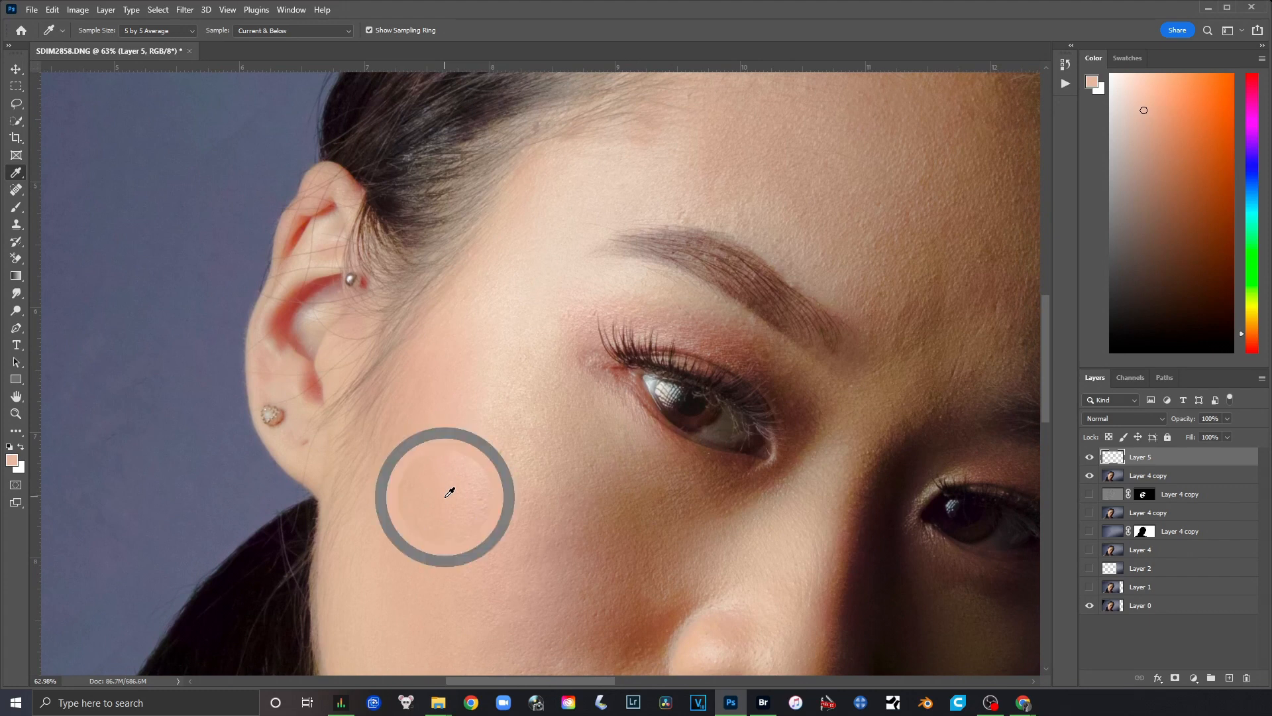
pyautogui.click(460, 495)
pyautogui.click(490, 506)
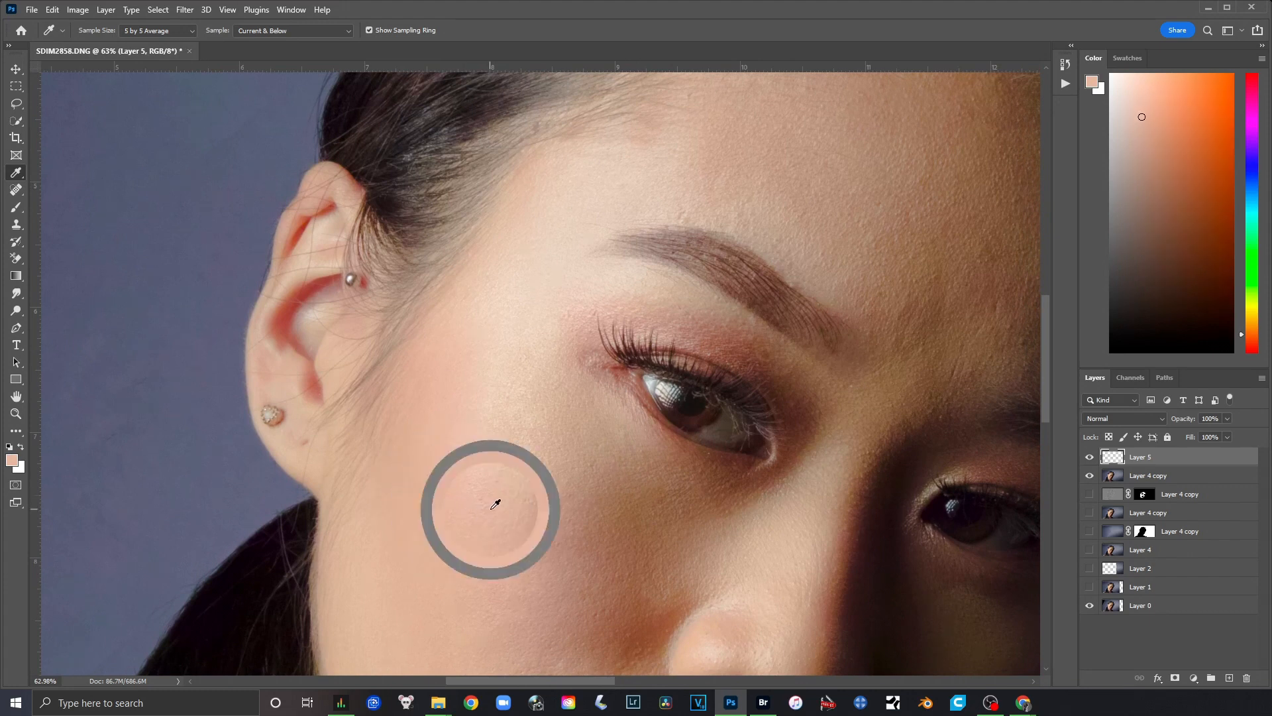
pyautogui.click(468, 503)
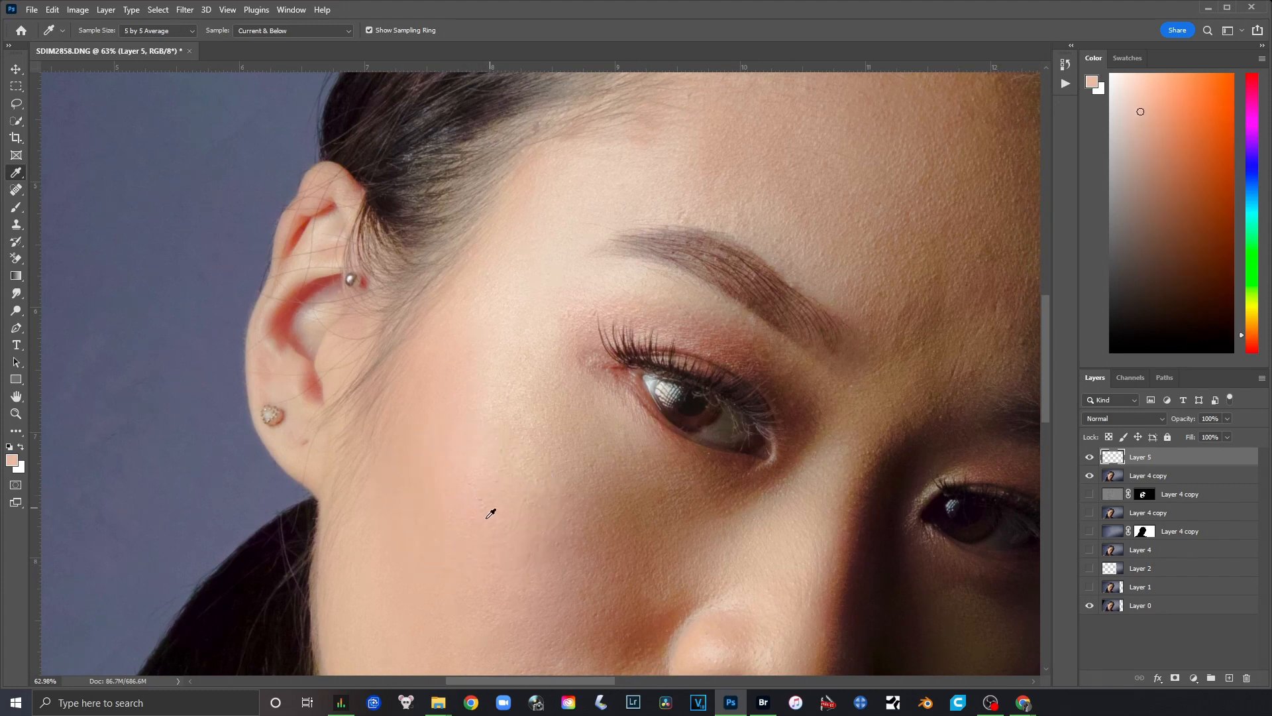
pyautogui.scroll(-2, 603, 401)
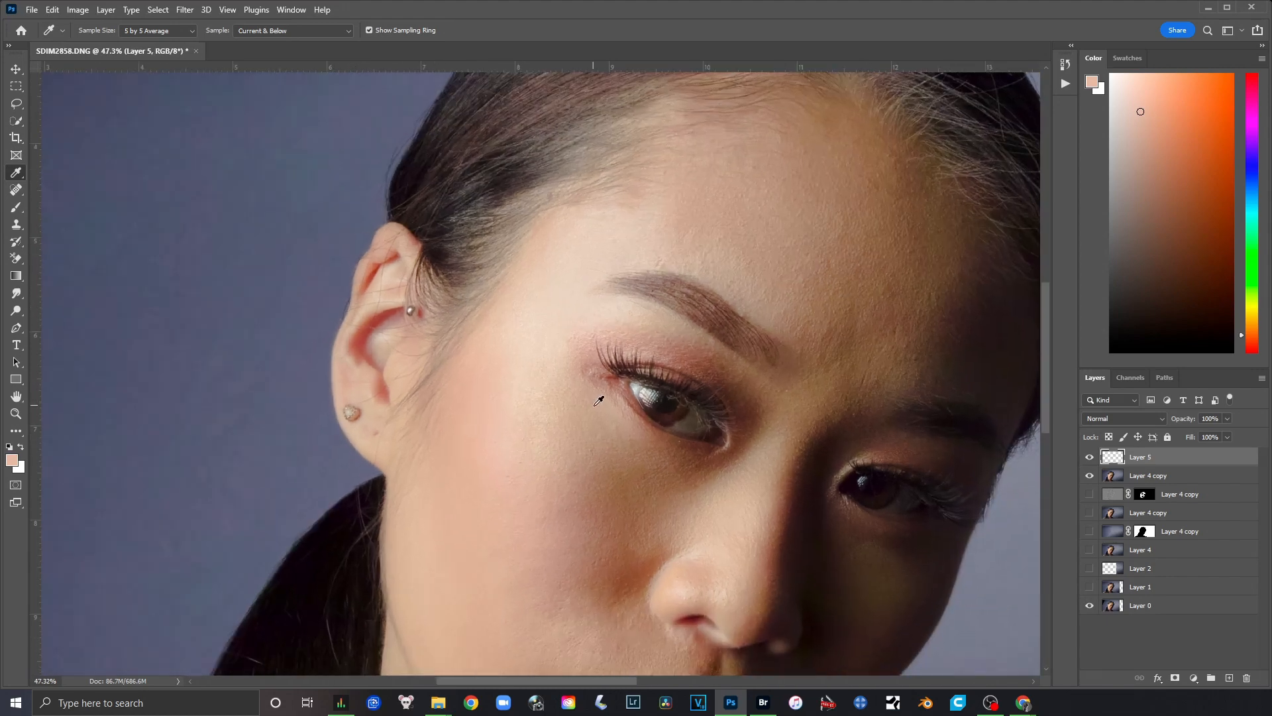
pyautogui.scroll(1, 603, 401)
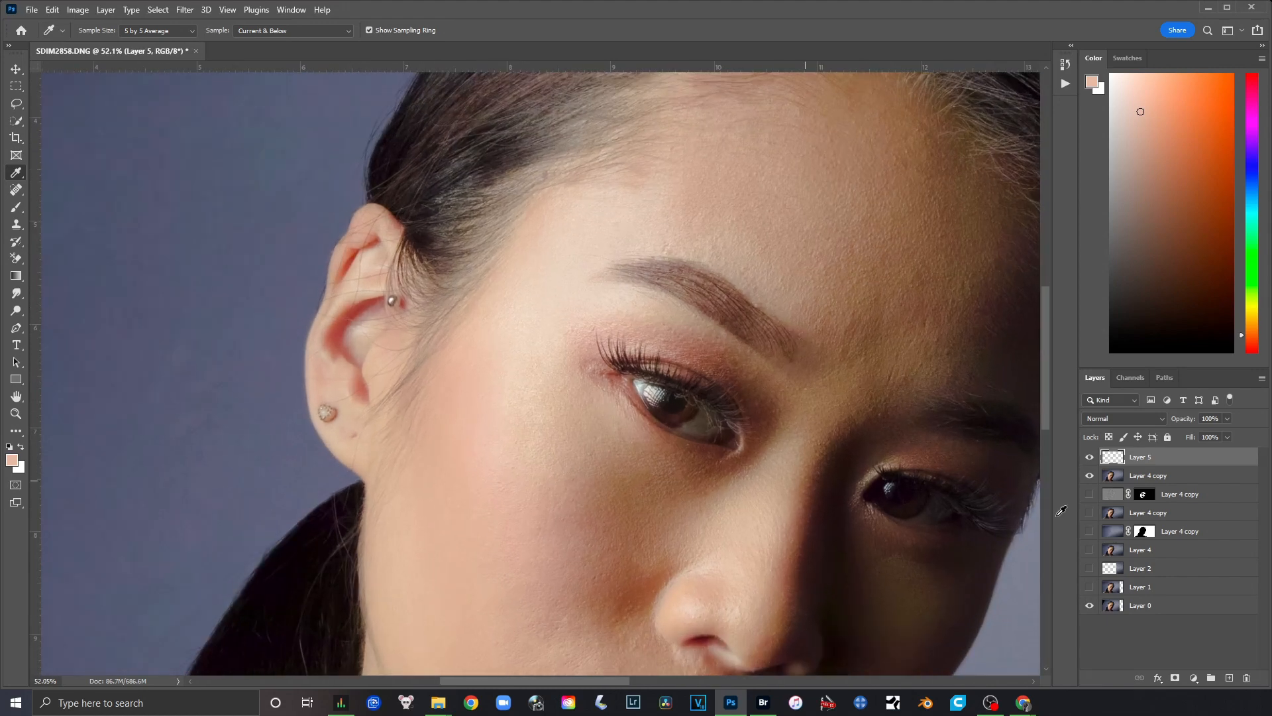
# Set up a soft brush in Darken mode at 10% opacity and enlarge it for painting the skin.
pyautogui.click(14, 210)
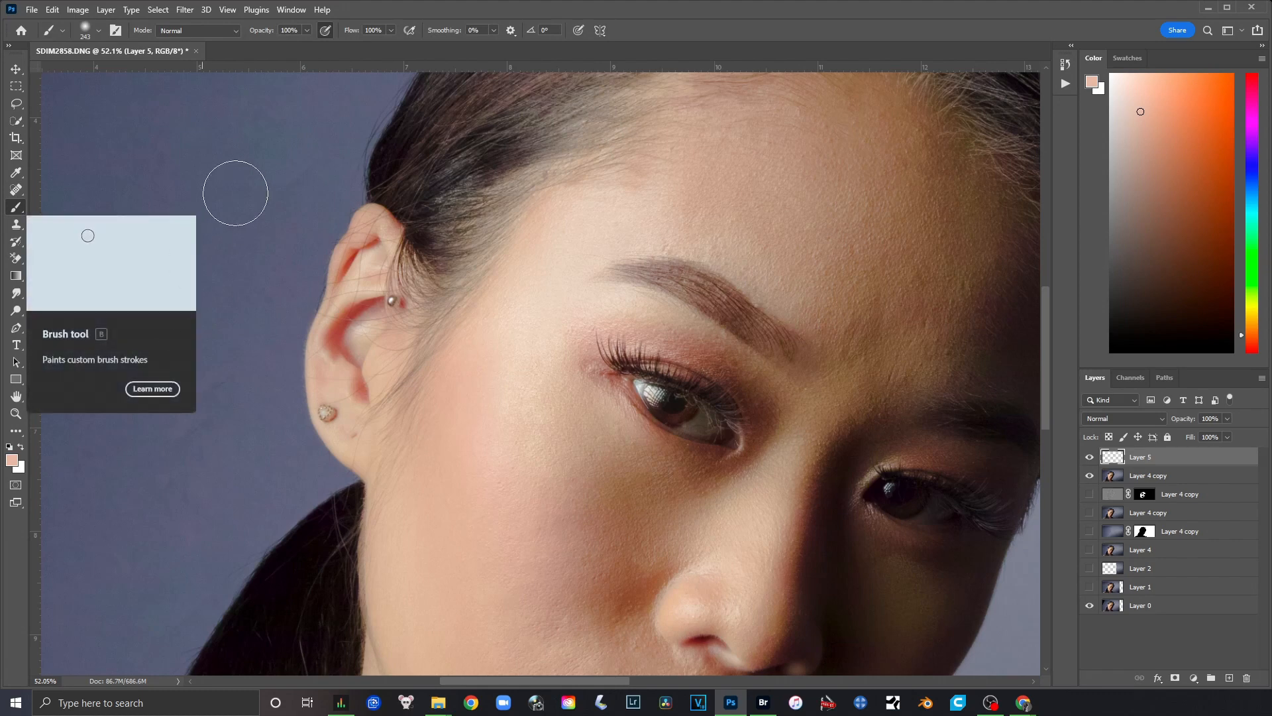
pyautogui.click(236, 29)
pyautogui.click(191, 93)
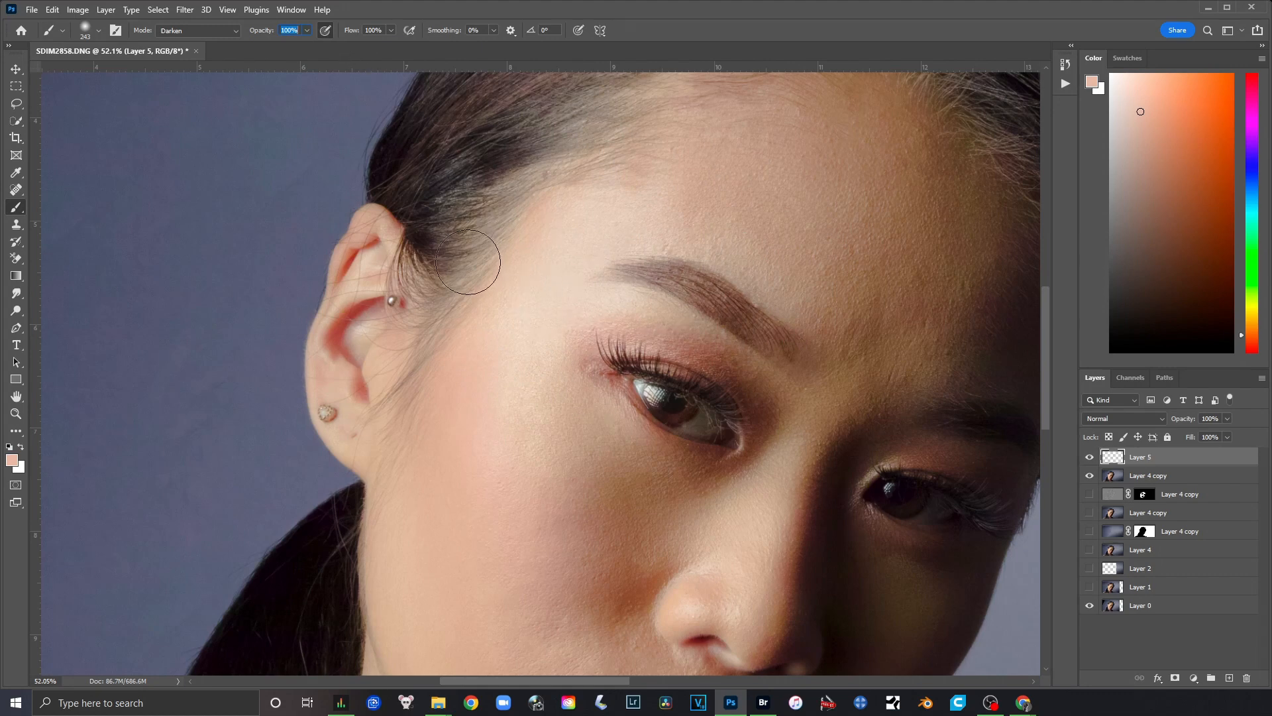
pyautogui.click(307, 31)
pyautogui.moveTo(258, 45); pyautogui.dragTo(252, 44)
pyautogui.rightClick(698, 277)
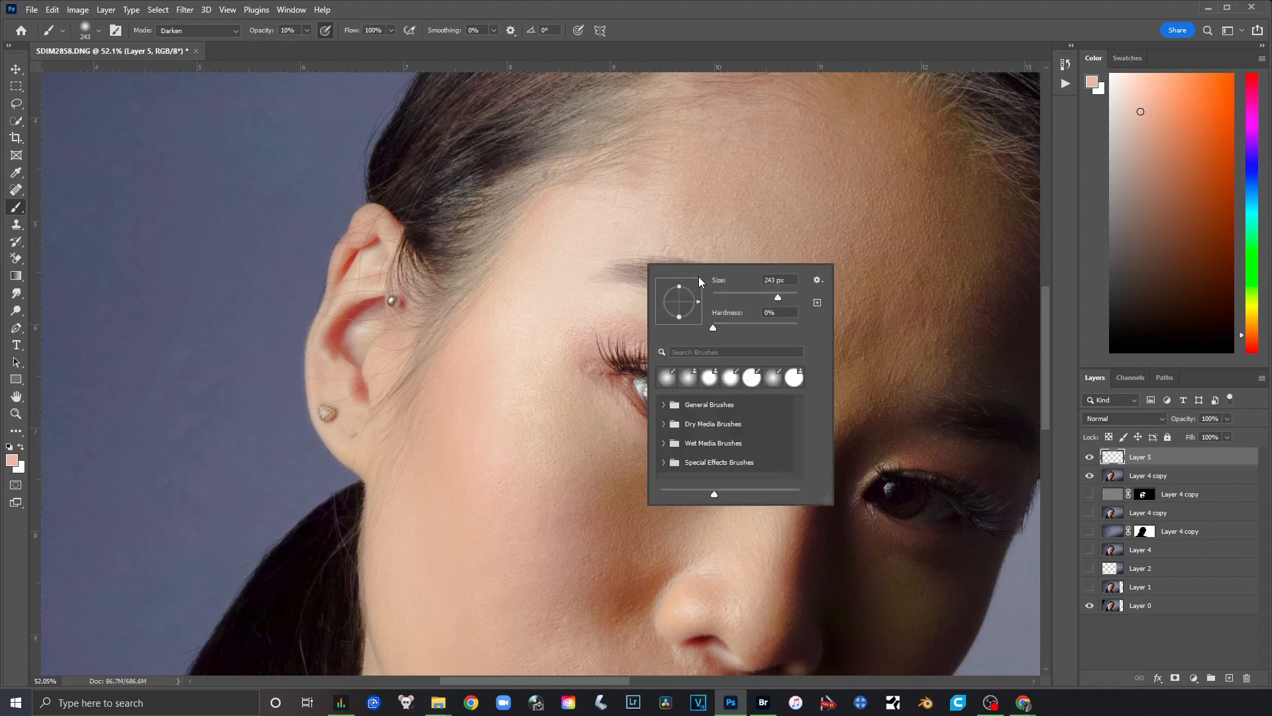
pyautogui.click(785, 297)
# Paint the sampled peach tone over the bright skin of the face on the empty layer and compare it with the layer hidden.
pyautogui.moveTo(527, 367)
pyautogui.mouseDown()
pyautogui.moveTo(538, 252)
pyautogui.moveTo(532, 365)
pyautogui.moveTo(530, 324)
pyautogui.moveTo(598, 205)
pyautogui.moveTo(616, 212)
pyautogui.moveTo(616, 279)
pyautogui.moveTo(632, 265)
pyautogui.moveTo(685, 274)
pyautogui.moveTo(645, 280)
pyautogui.moveTo(638, 162)
pyautogui.moveTo(645, 215)
pyautogui.moveTo(577, 327)
pyautogui.moveTo(579, 247)
pyautogui.moveTo(554, 271)
pyautogui.moveTo(521, 370)
pyautogui.moveTo(563, 293)
pyautogui.moveTo(618, 276)
pyautogui.moveTo(584, 299)
pyautogui.moveTo(624, 279)
pyautogui.moveTo(634, 194)
pyautogui.moveTo(714, 208)
pyautogui.moveTo(638, 198)
pyautogui.moveTo(739, 198)
pyautogui.moveTo(709, 211)
pyautogui.moveTo(617, 169)
pyautogui.moveTo(659, 217)
pyautogui.moveTo(652, 182)
pyautogui.moveTo(713, 228)
pyautogui.moveTo(672, 199)
pyautogui.moveTo(719, 196)
pyautogui.moveTo(543, 352)
pyautogui.mouseUp()
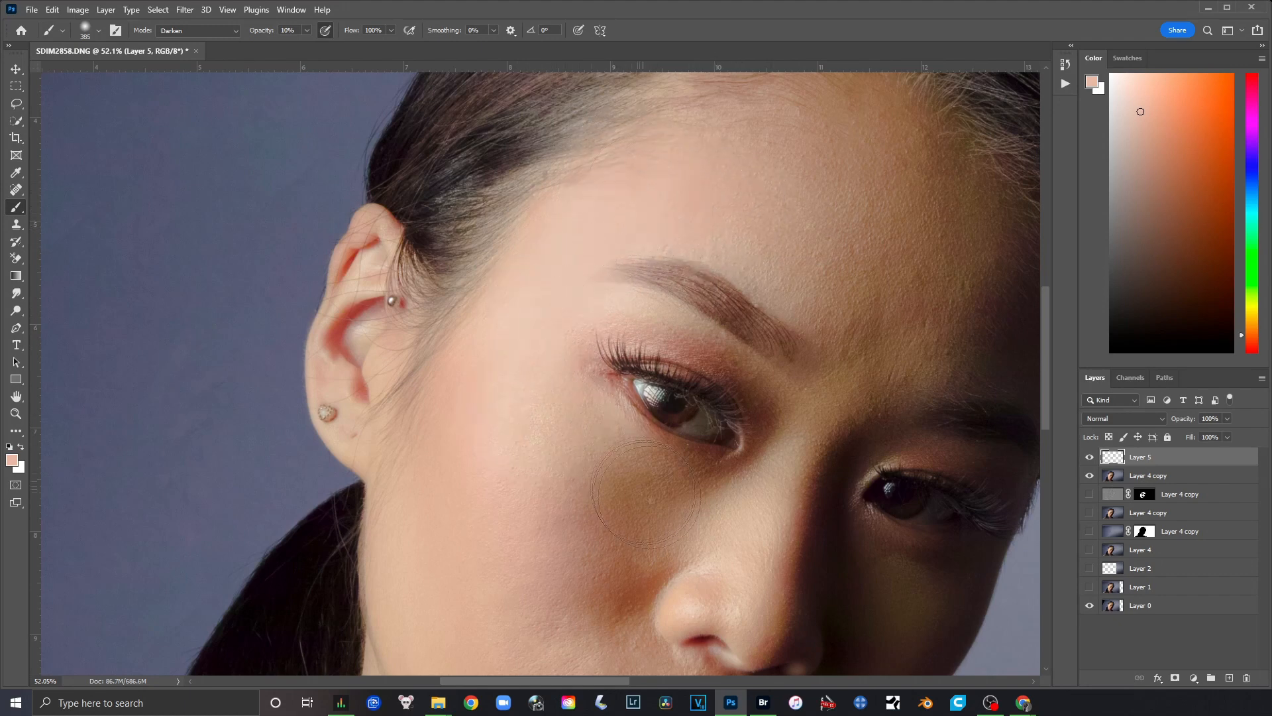
pyautogui.moveTo(712, 562); pyautogui.dragTo(719, 308)
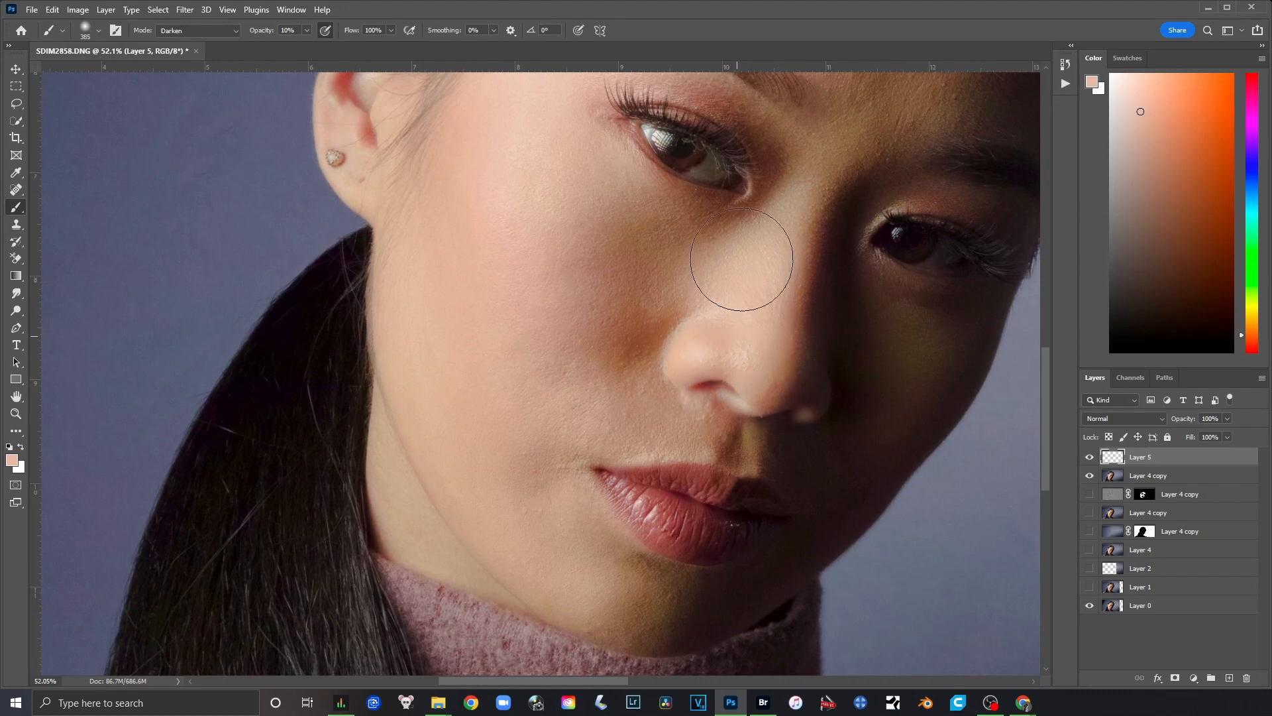
pyautogui.moveTo(690, 329); pyautogui.dragTo(764, 504)
pyautogui.scroll(-3, 663, 199)
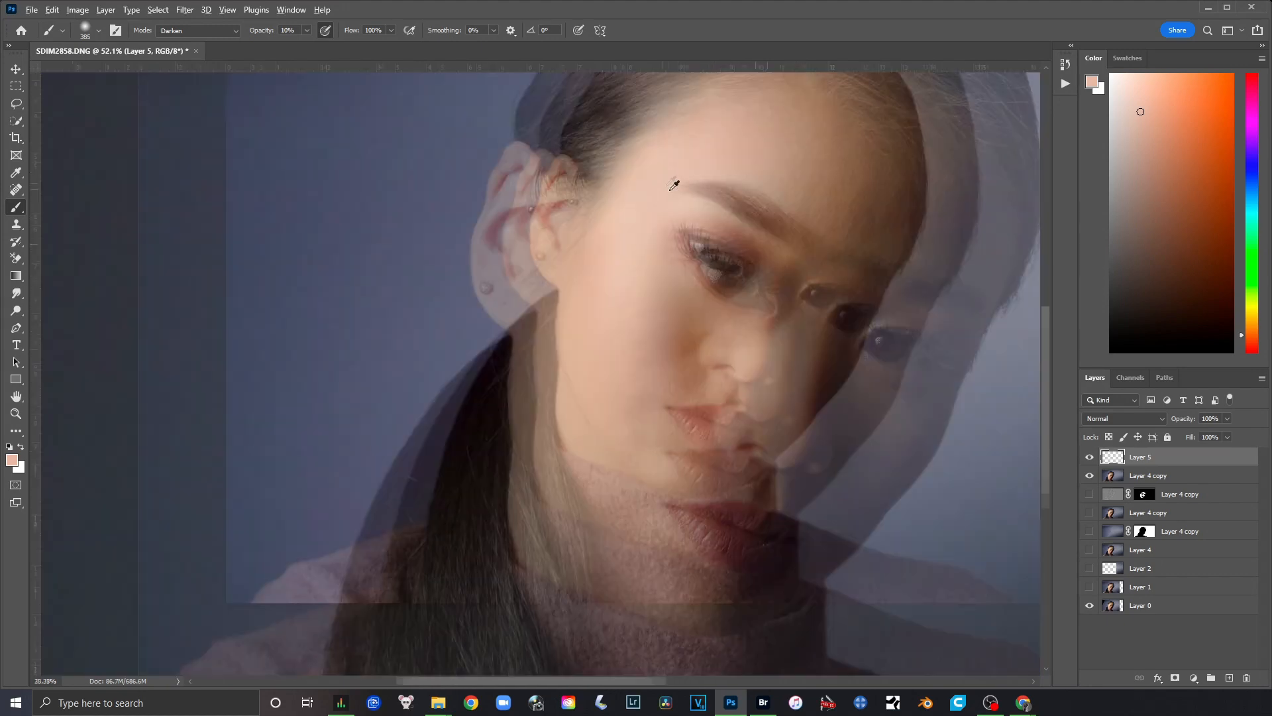
pyautogui.click(1089, 457)
pyautogui.click(1089, 456)
pyautogui.click(1089, 456)
pyautogui.click(1089, 457)
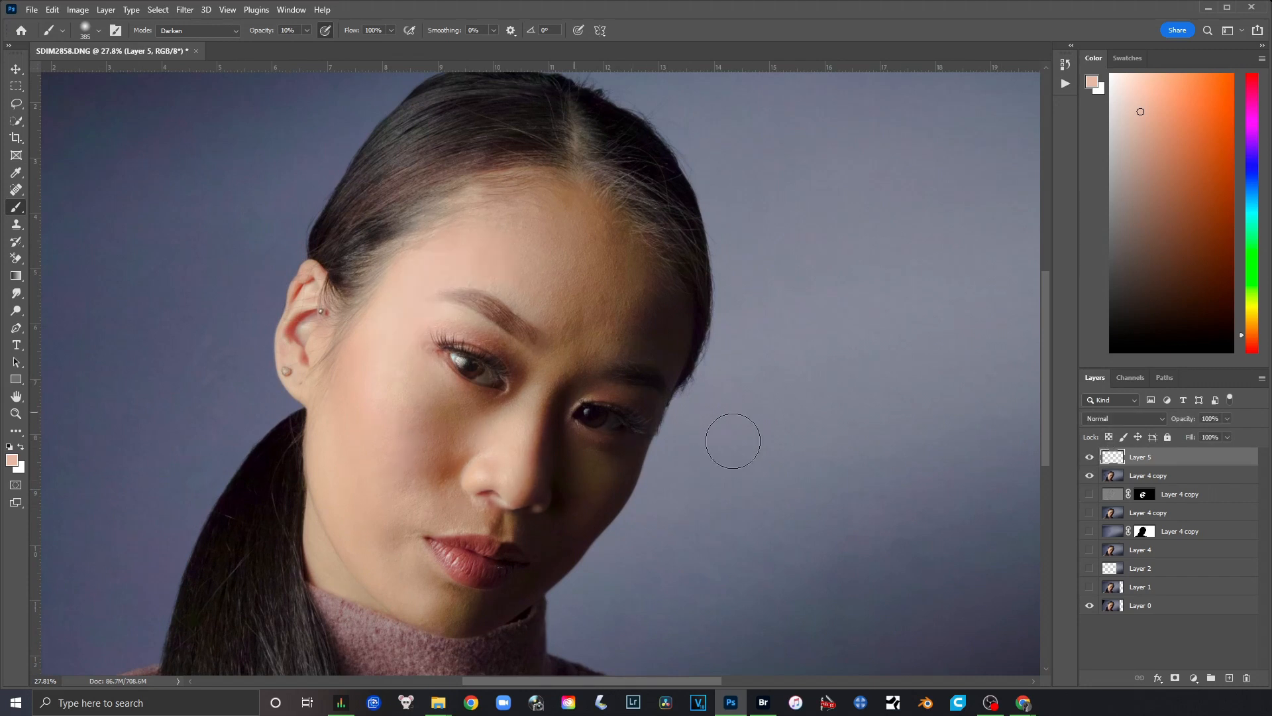
# Set the painted skin tone layer's blend mode to Darken and check the face with and without it.
pyautogui.click(1163, 420)
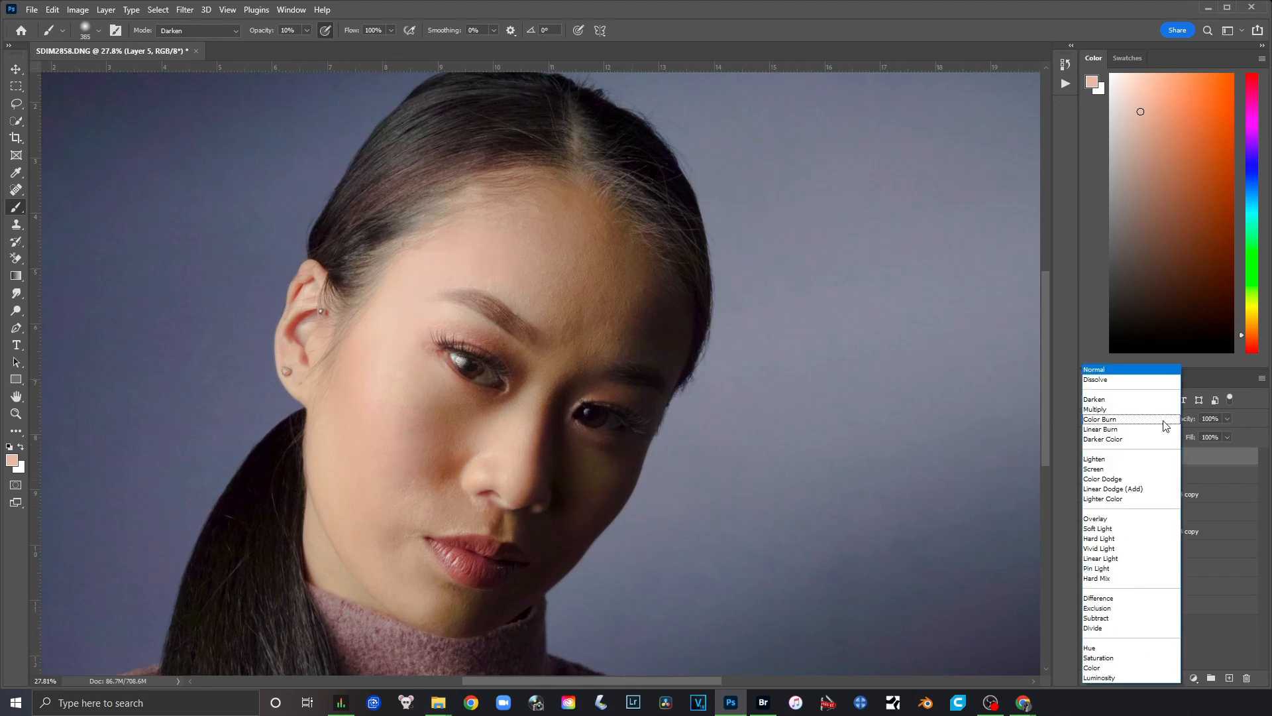
pyautogui.click(1107, 403)
pyautogui.click(1089, 458)
pyautogui.click(1089, 457)
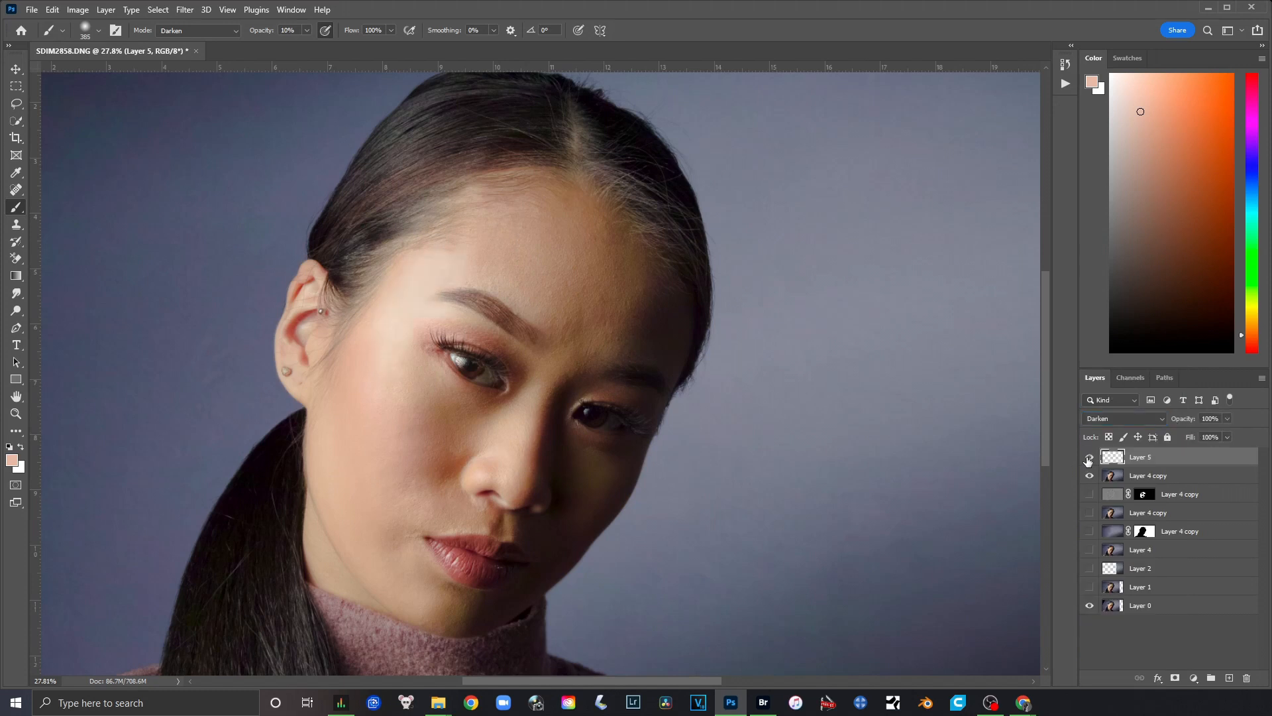
# Compare the face with and without the painted tone layer, examining the forehead, eye and cheek skin up close.
pyautogui.click(1088, 458)
pyautogui.click(1089, 458)
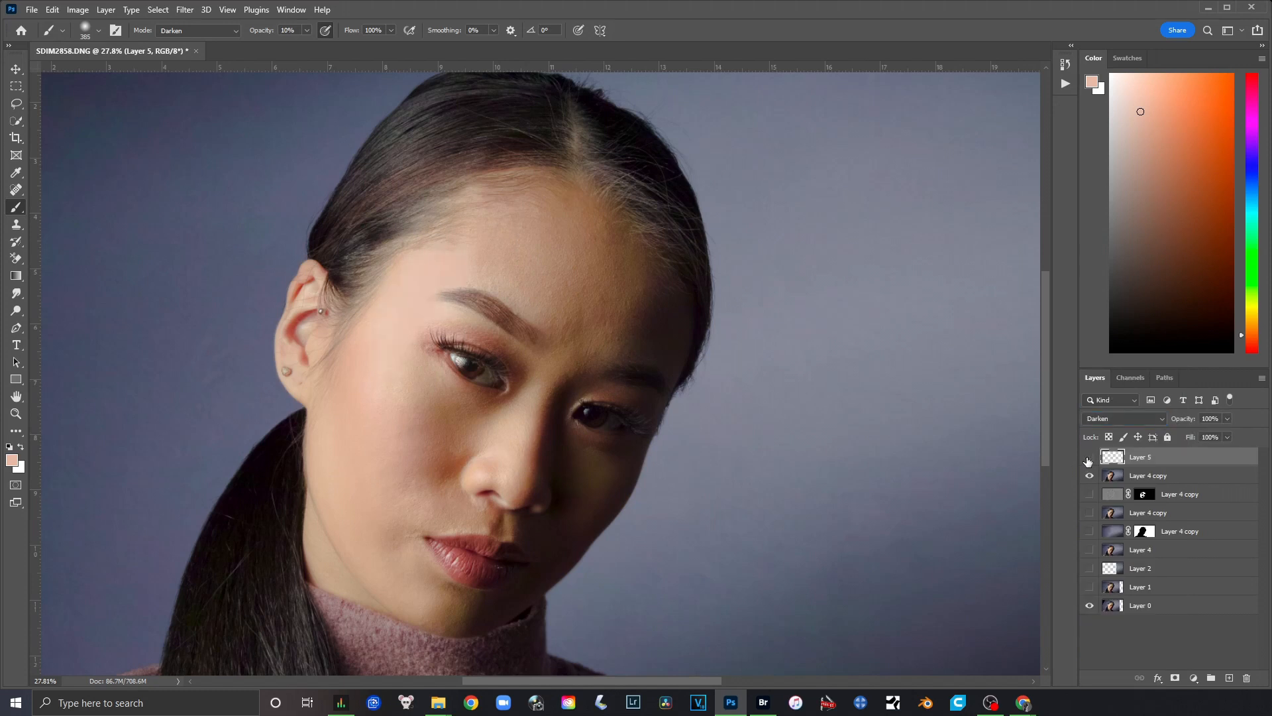
pyautogui.click(1088, 458)
pyautogui.click(1088, 458)
pyautogui.scroll(3, 426, 287)
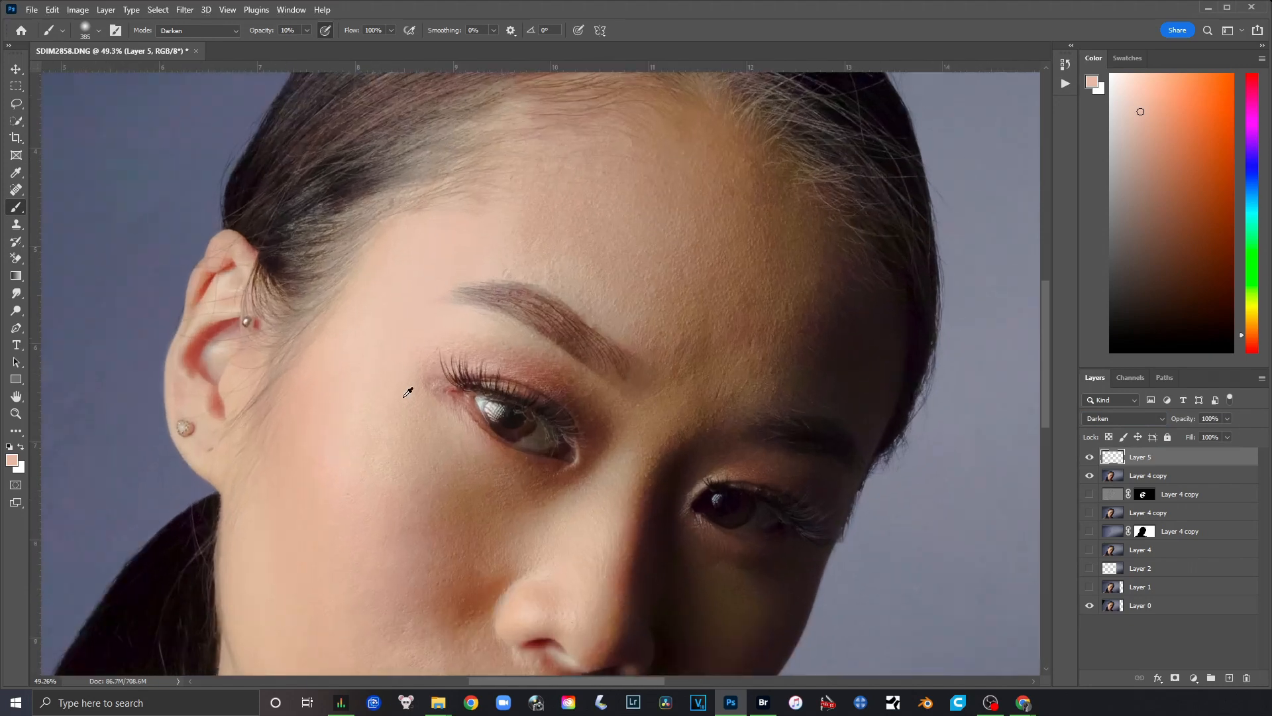
pyautogui.scroll(-2, 420, 285)
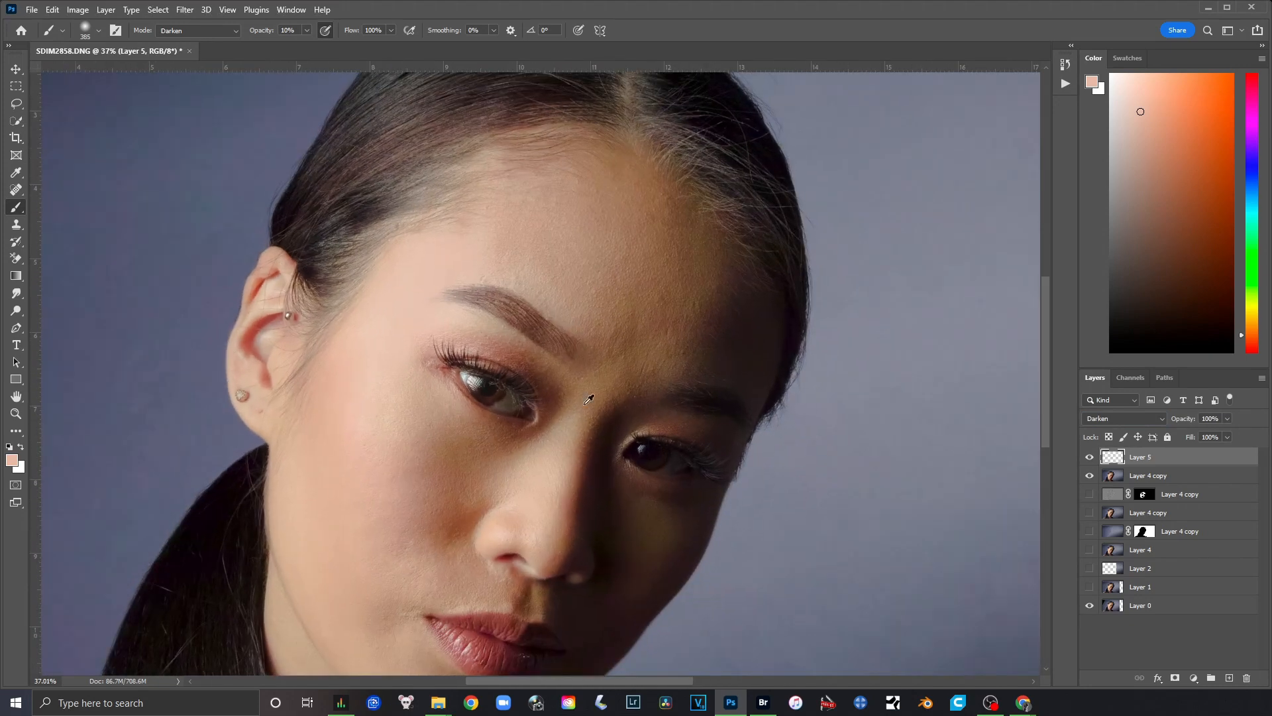
pyautogui.click(1088, 457)
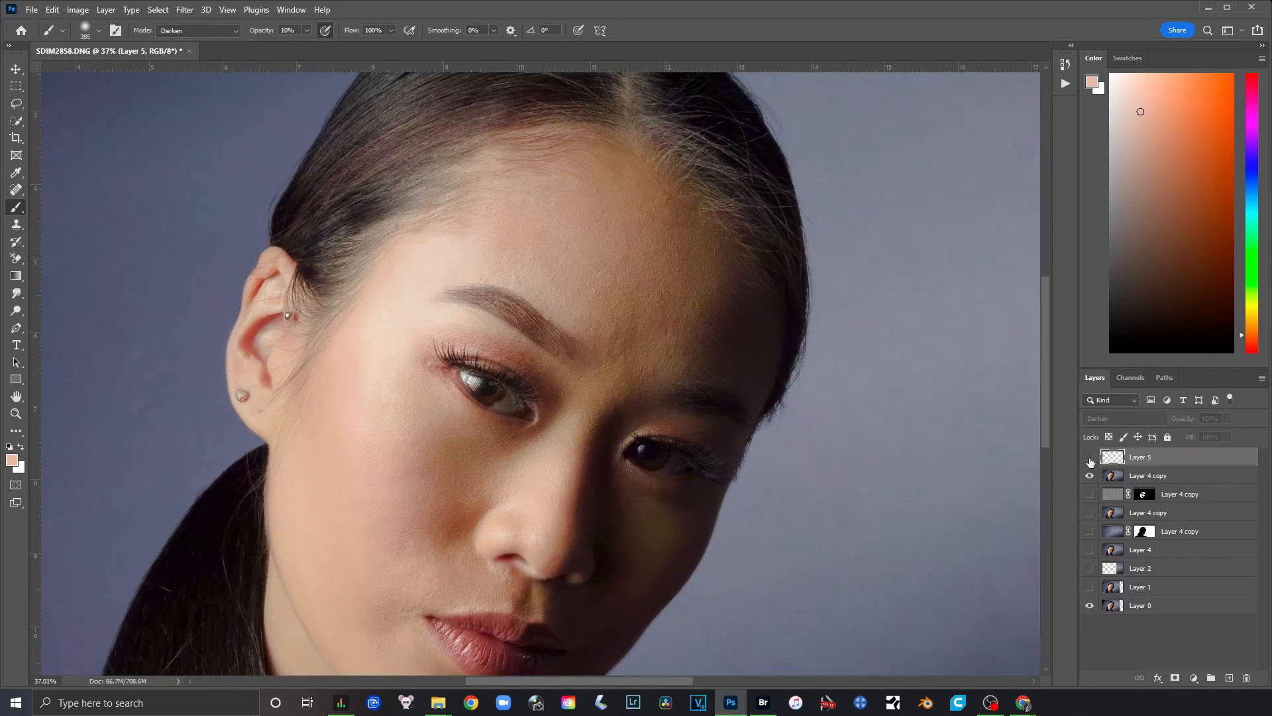
pyautogui.click(1089, 458)
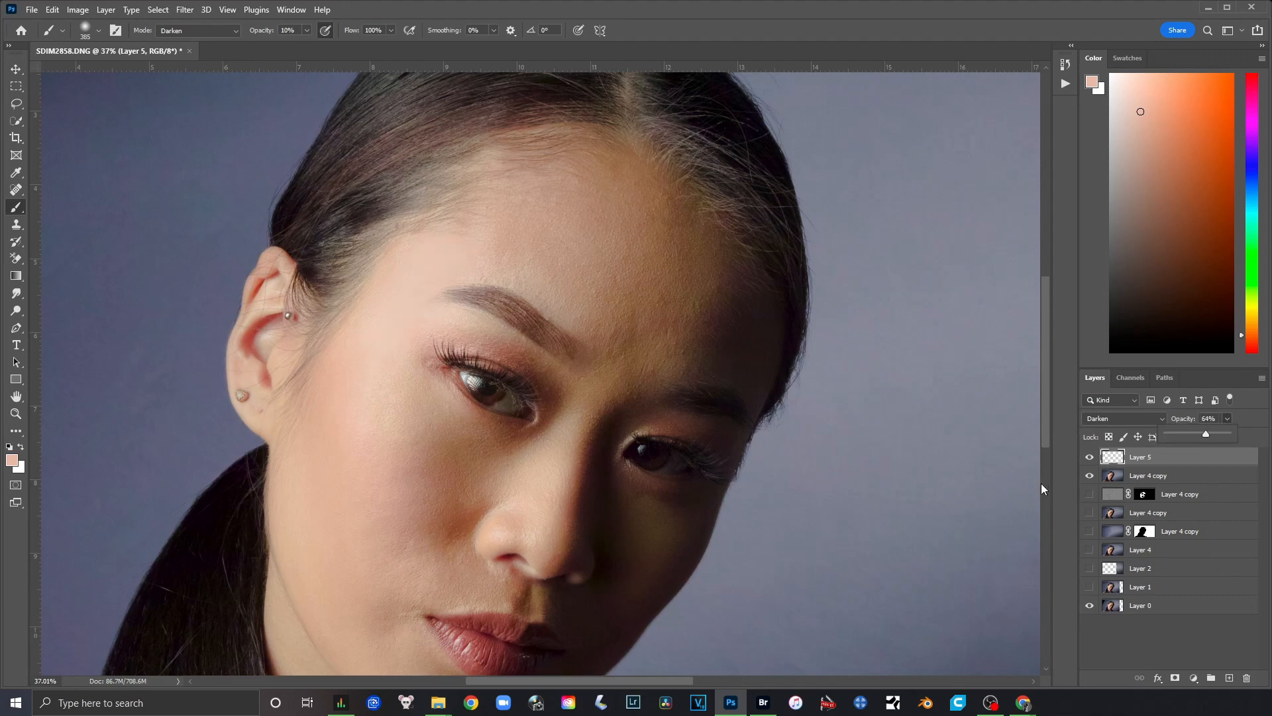
# Lower the painted skin tone layer's opacity to 41% and check its effect on the whole portrait.
pyautogui.click(1228, 420)
pyautogui.moveTo(1213, 435); pyautogui.dragTo(1213, 435)
pyautogui.scroll(-3, 557, 451)
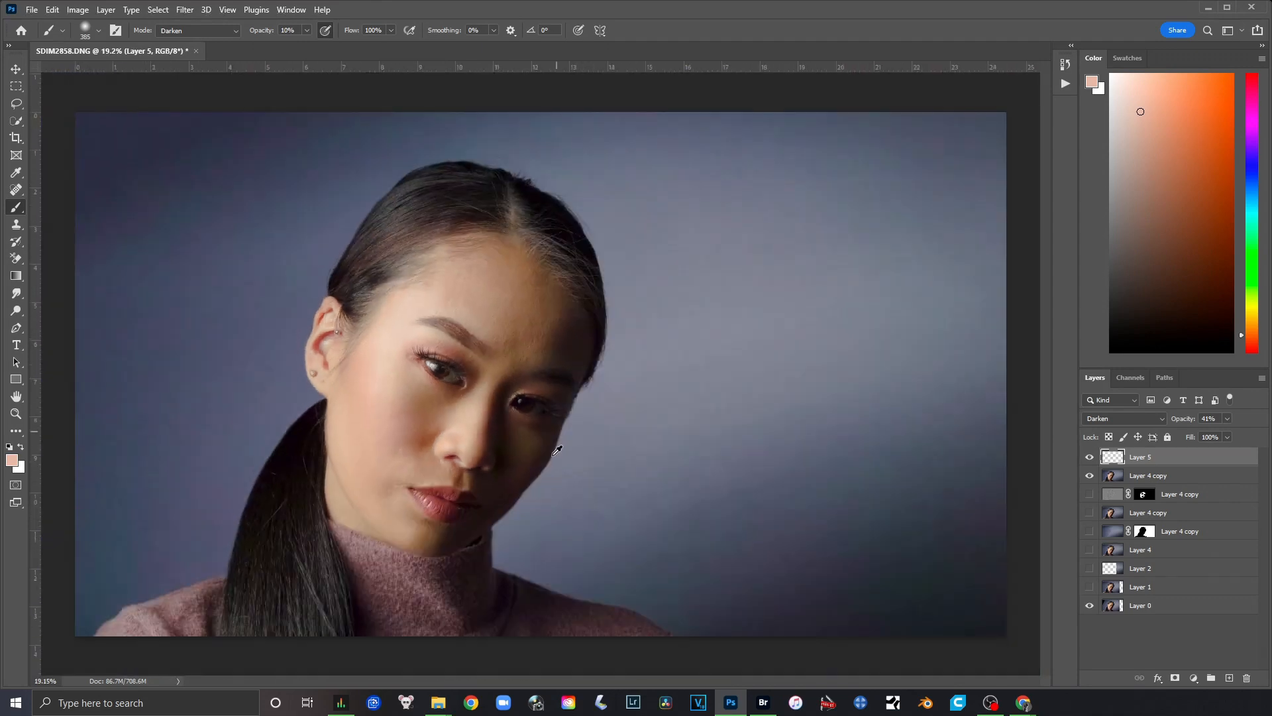
pyautogui.scroll(-1, 556, 451)
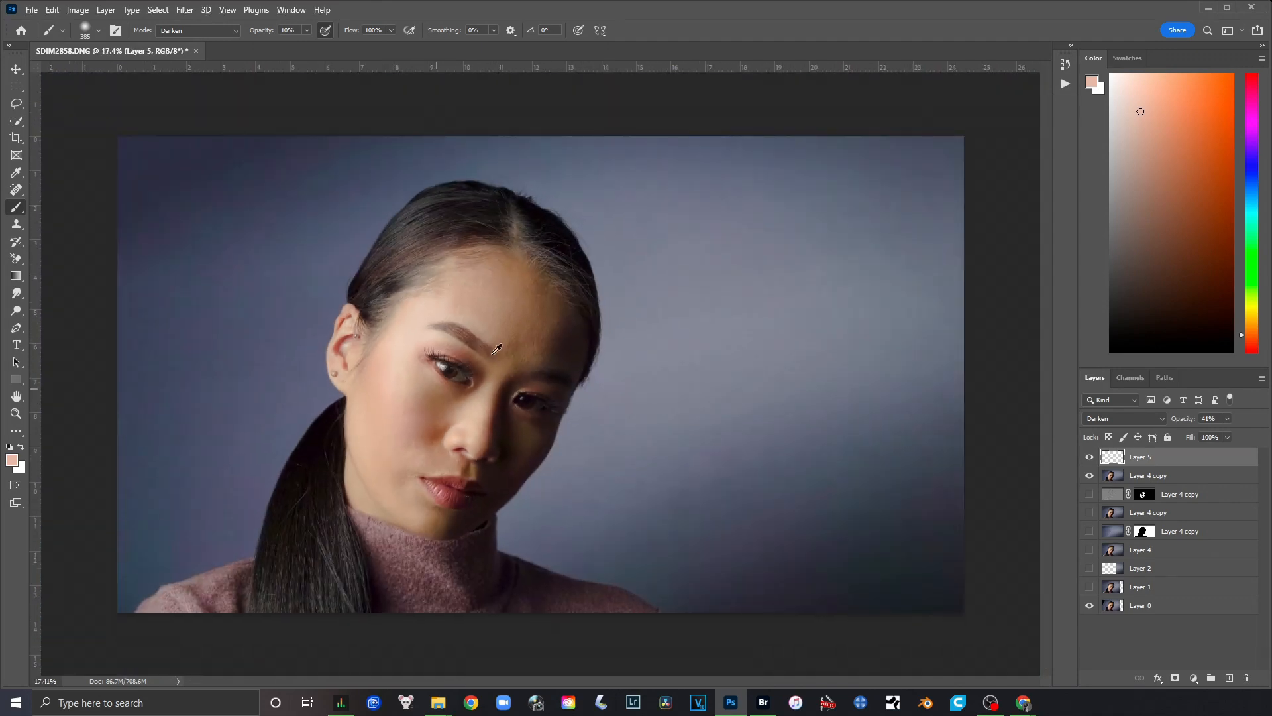
pyautogui.click(1089, 457)
pyautogui.scroll(1, 542, 381)
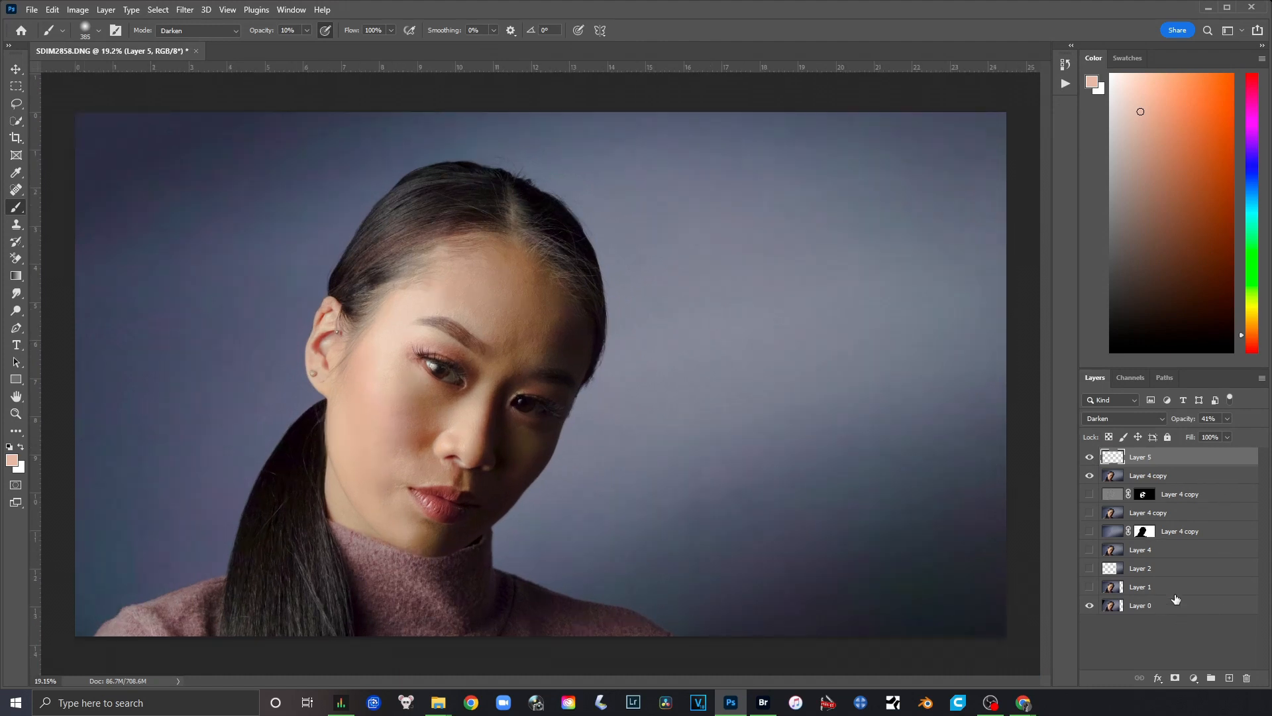
# Duplicate the painted tone layer together with the portrait layer beneath it and merge the copies into one layer.
pyautogui.keyDown('shift'); pyautogui.click(1207, 482); pyautogui.keyUp('shift')
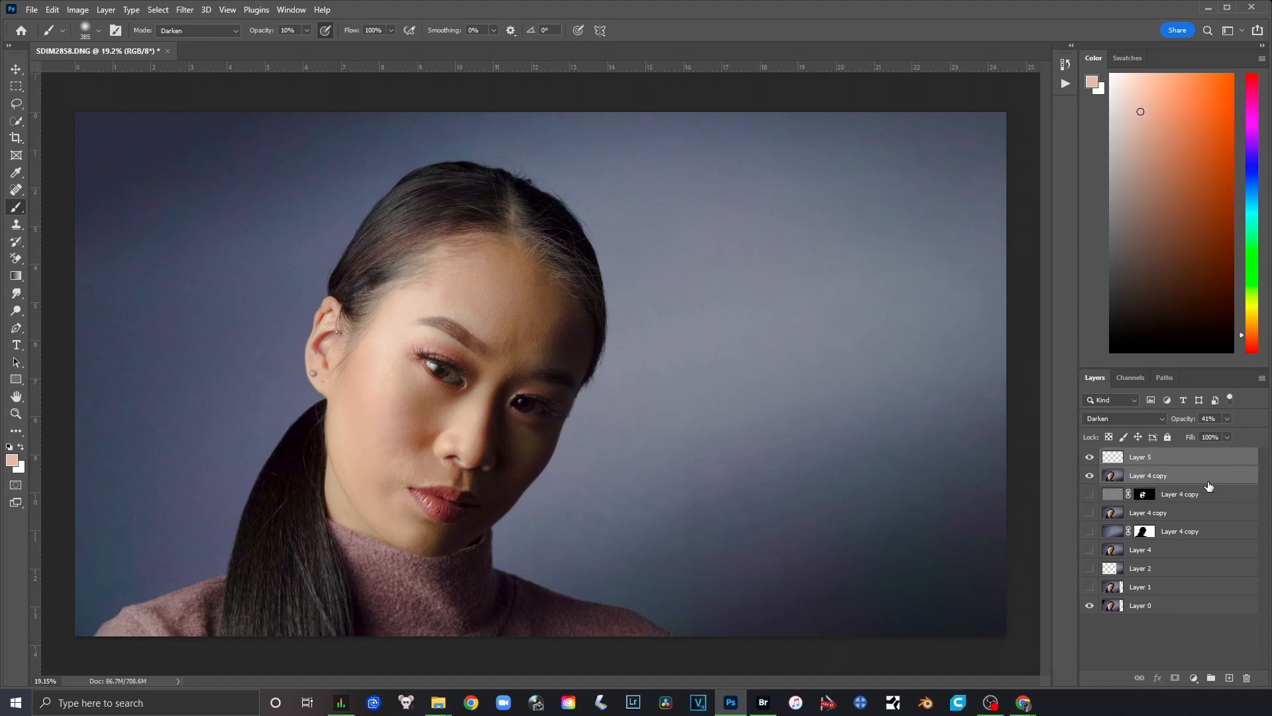
pyautogui.hotkey('ctrl', 'j')
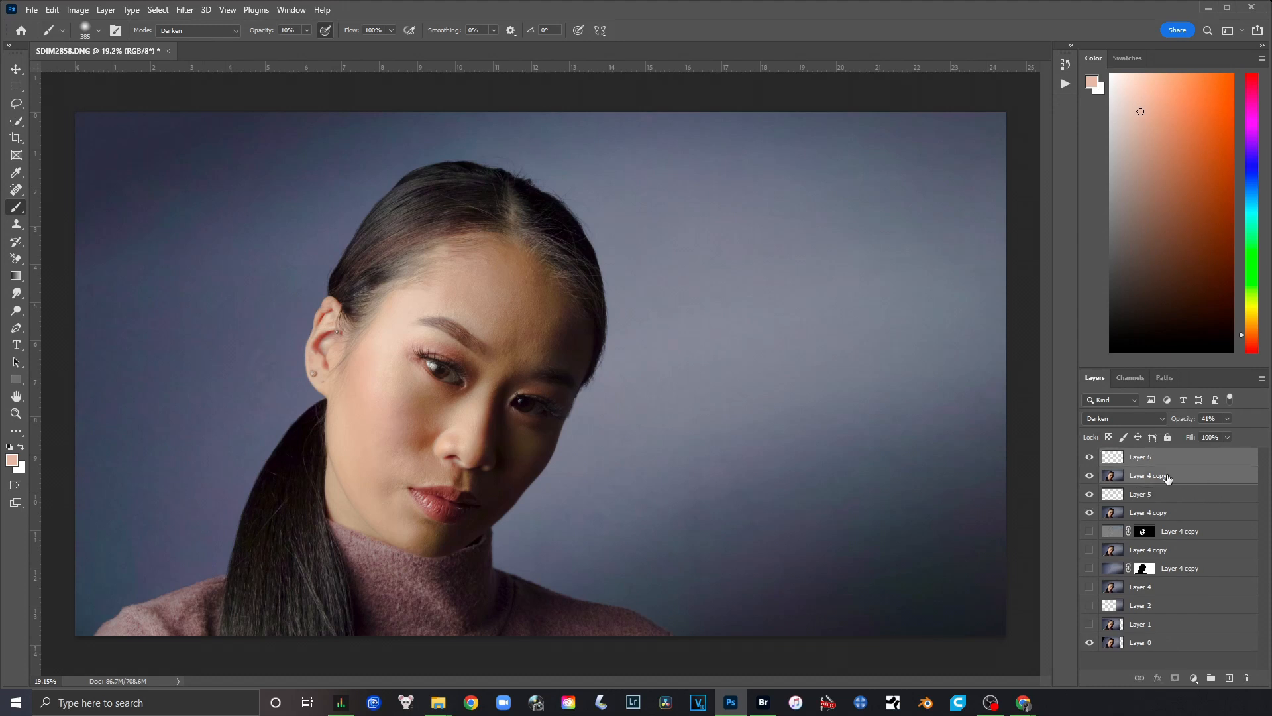
pyautogui.rightClick(1184, 476)
pyautogui.click(1233, 524)
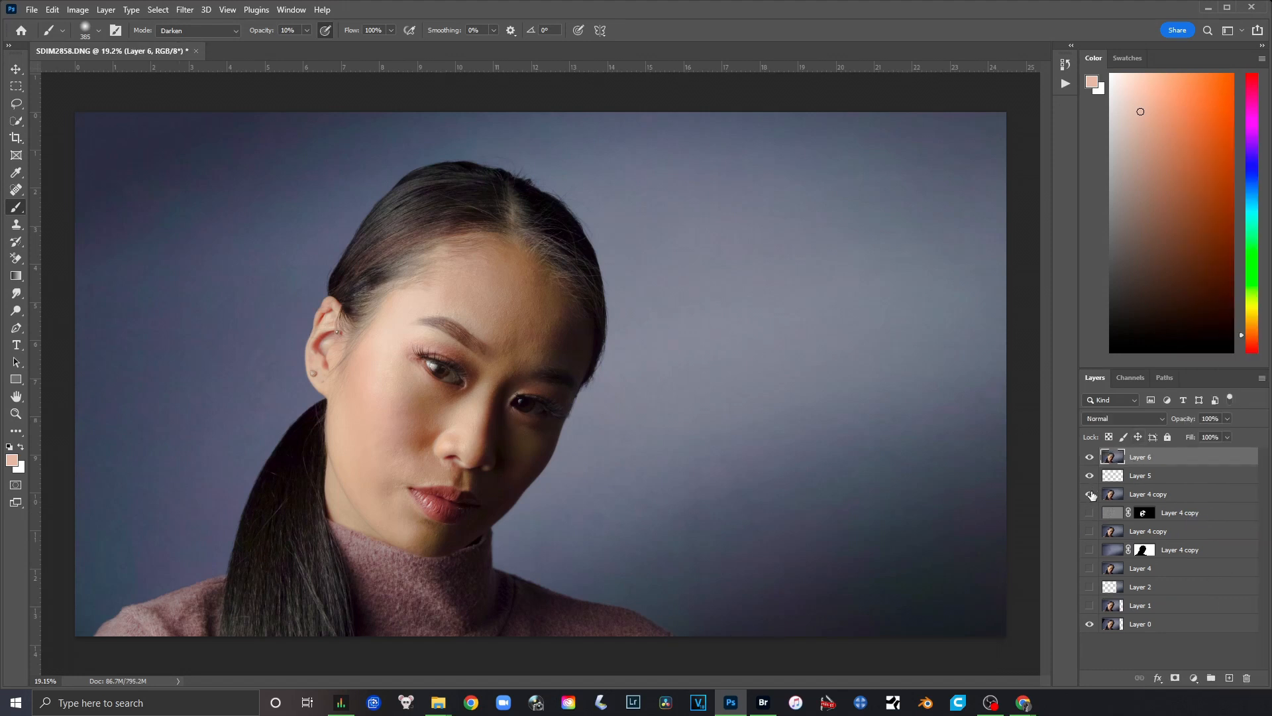
# Group all layers from Layer 1 up to Layer 5 into a group named Retouching.
pyautogui.click(1193, 613)
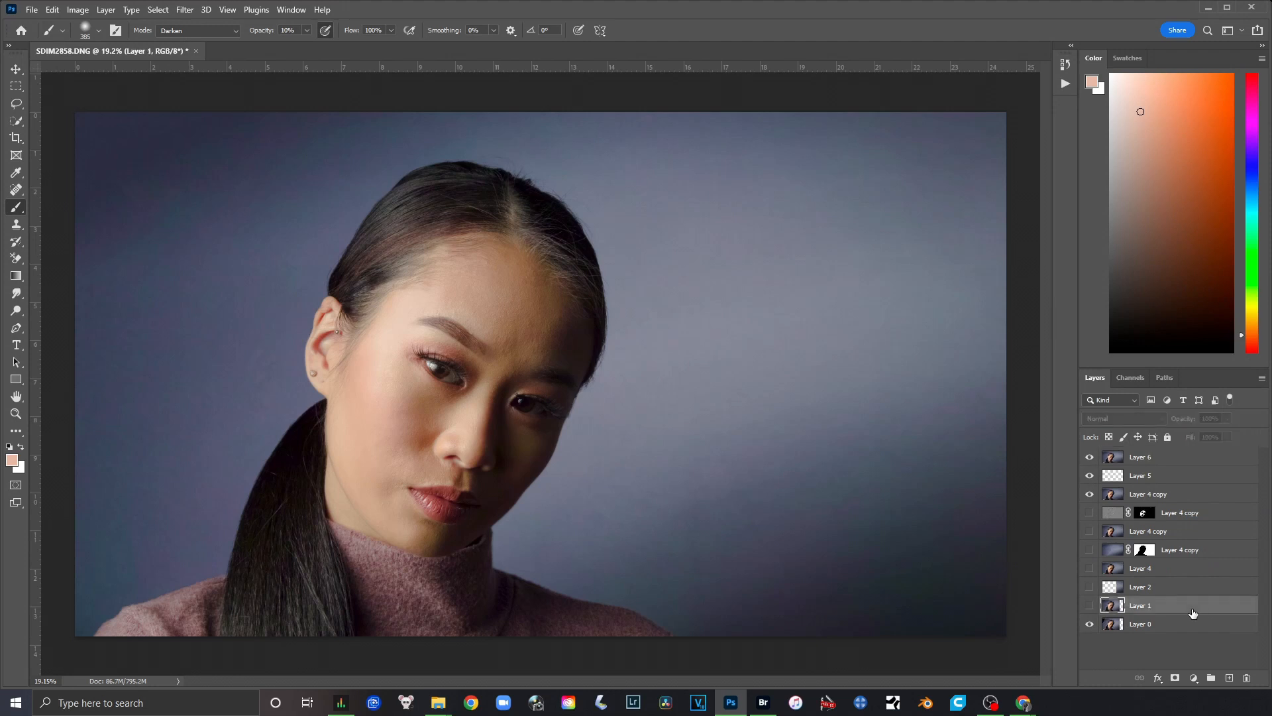
pyautogui.keyDown('shift'); pyautogui.click(1205, 480); pyautogui.keyUp('shift')
pyautogui.rightClick(1200, 511)
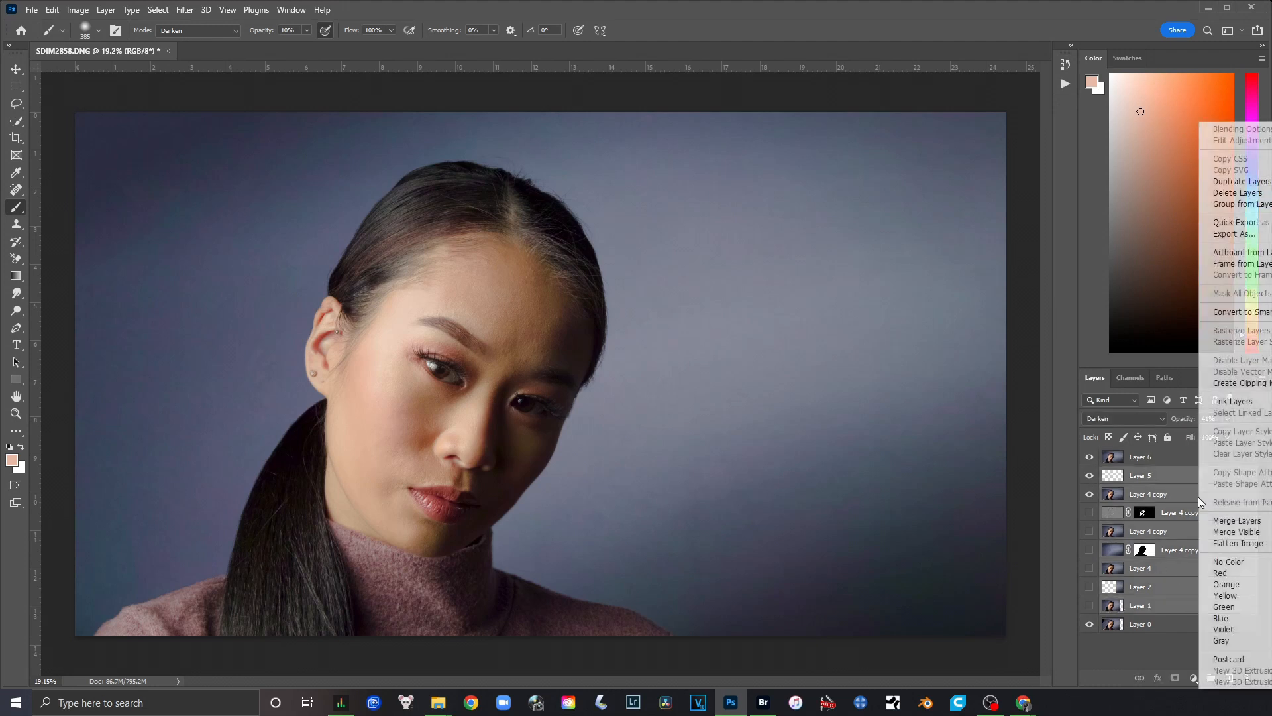
pyautogui.rightClick(1166, 477)
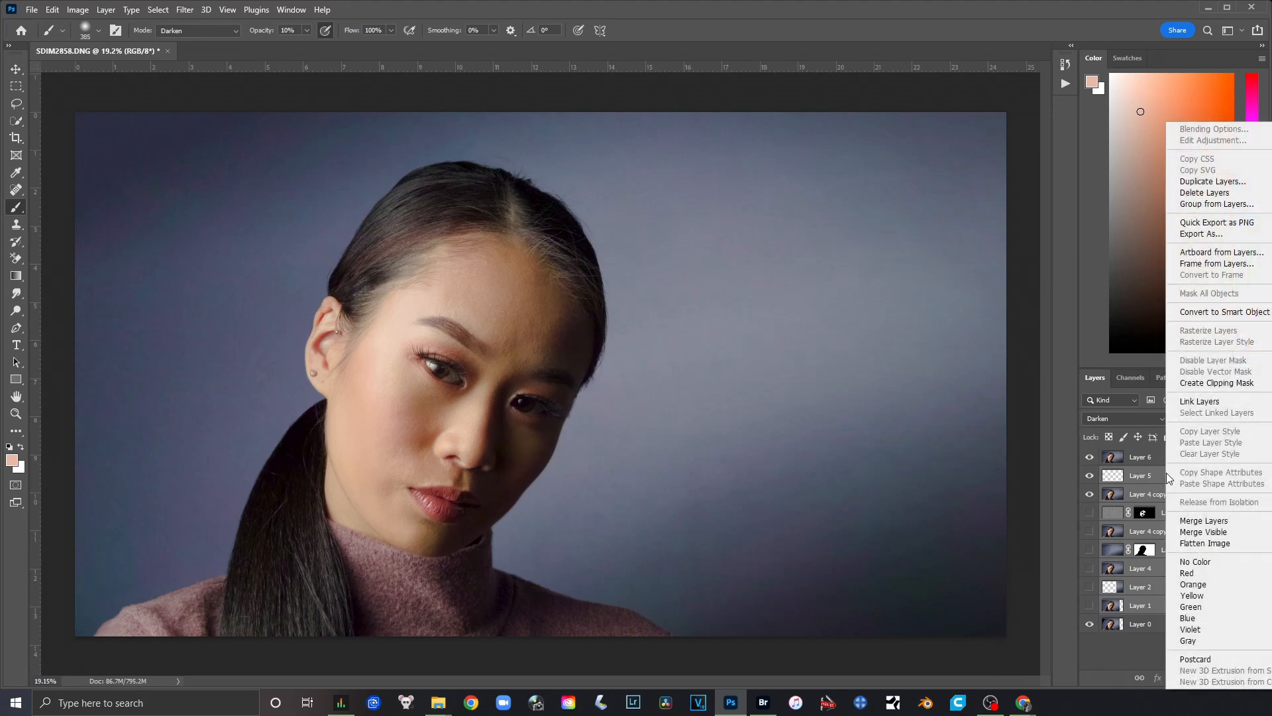
pyautogui.click(1214, 204)
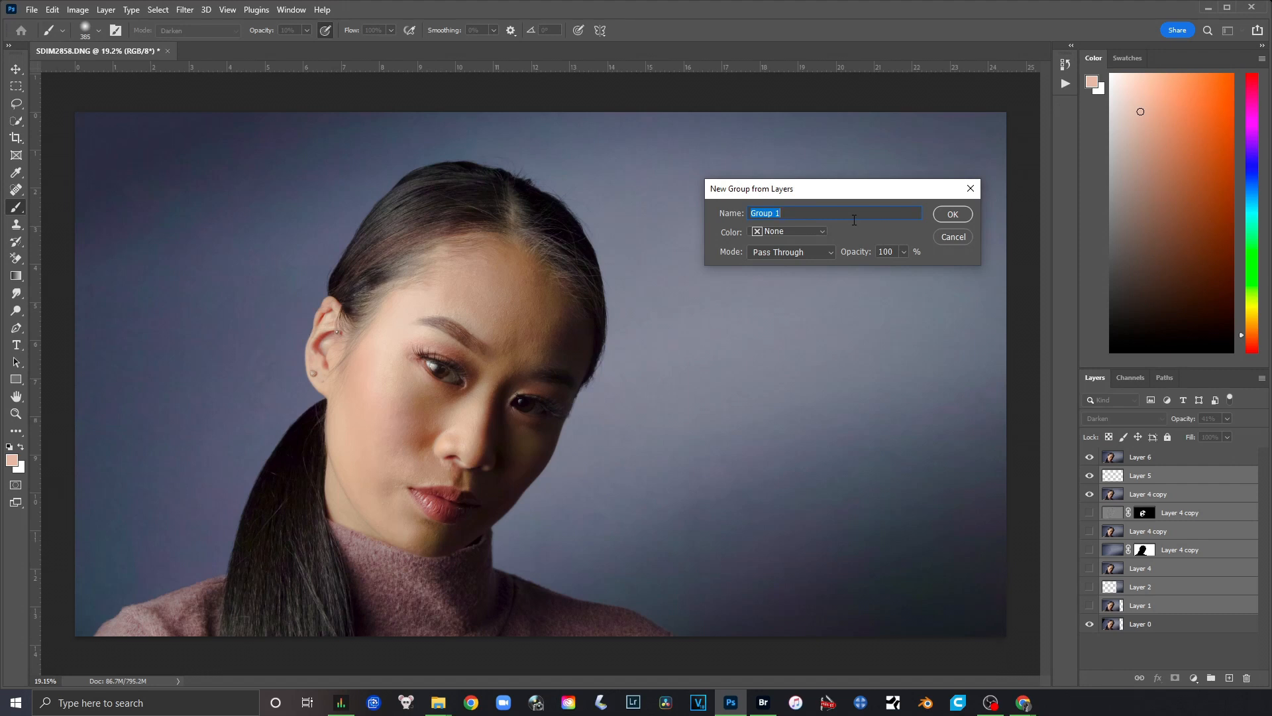
pyautogui.write('Retouching')
pyautogui.press('Return')
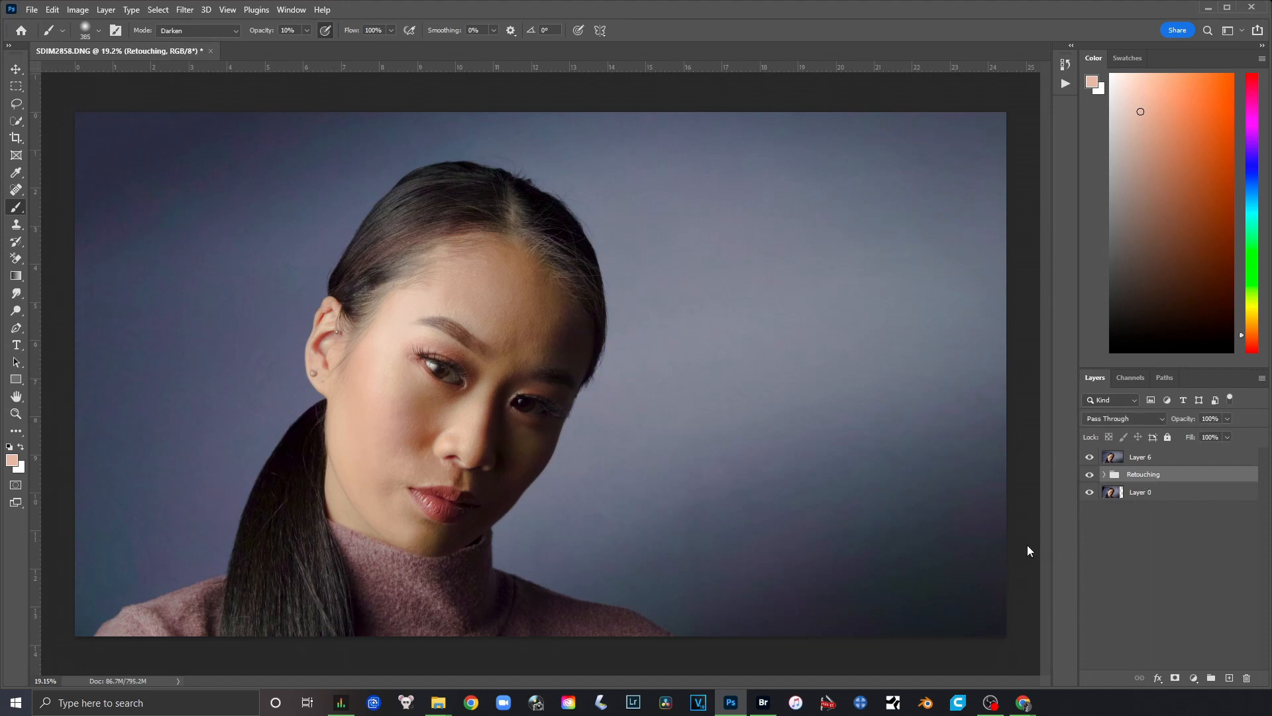
# Hide the Retouching group and add a Levels adjustment layer above the merged portrait in Layer 6.
pyautogui.click(1140, 456)
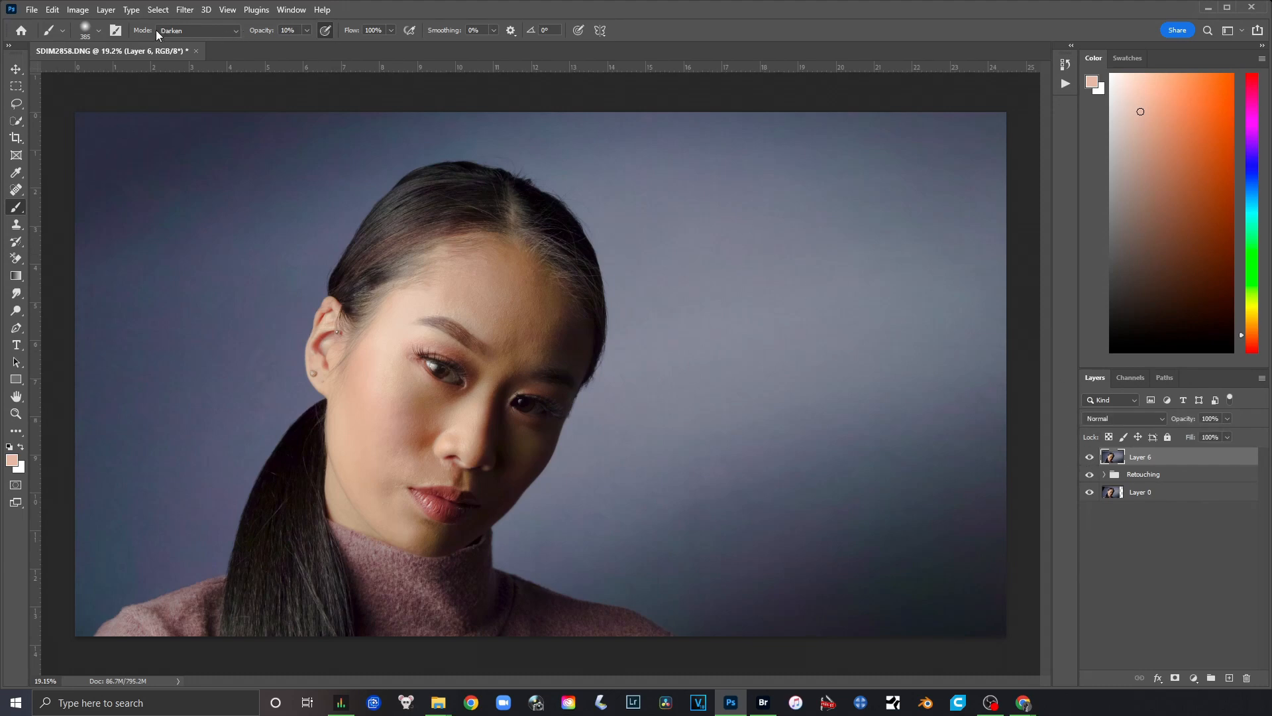
pyautogui.click(1090, 474)
pyautogui.click(106, 9)
pyautogui.moveTo(184, 184)
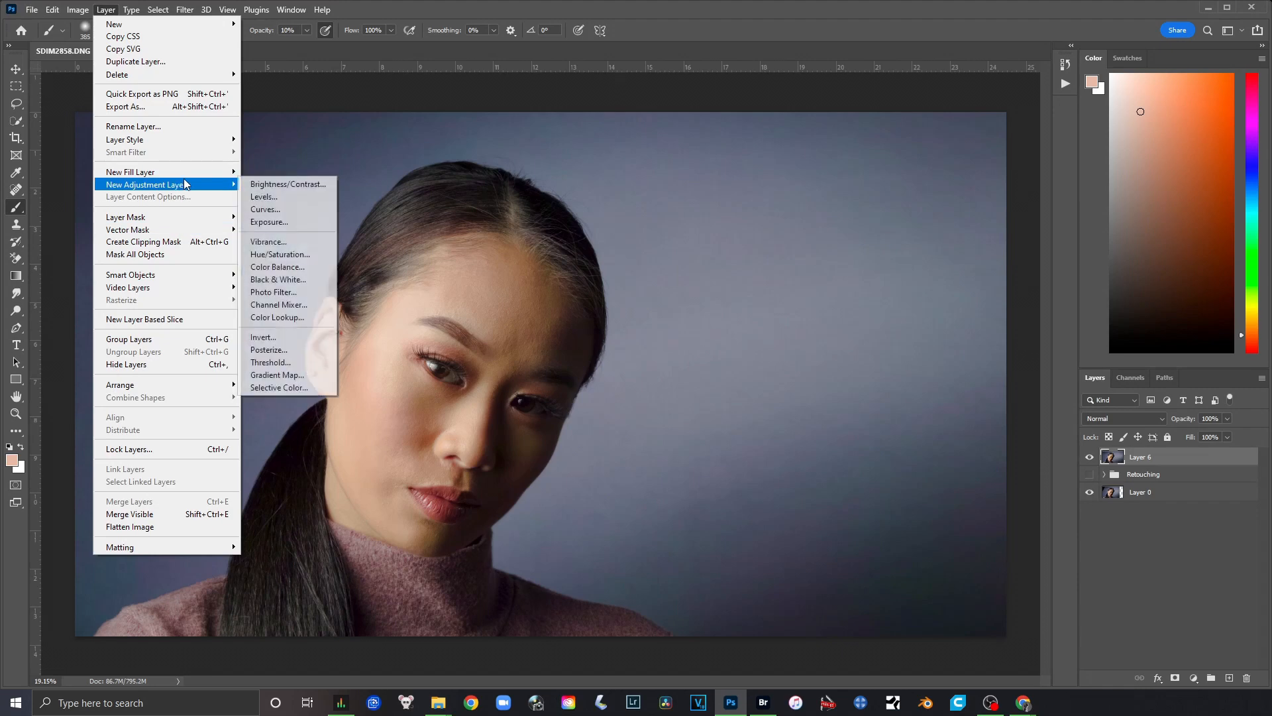
pyautogui.click(263, 196)
pyautogui.click(744, 227)
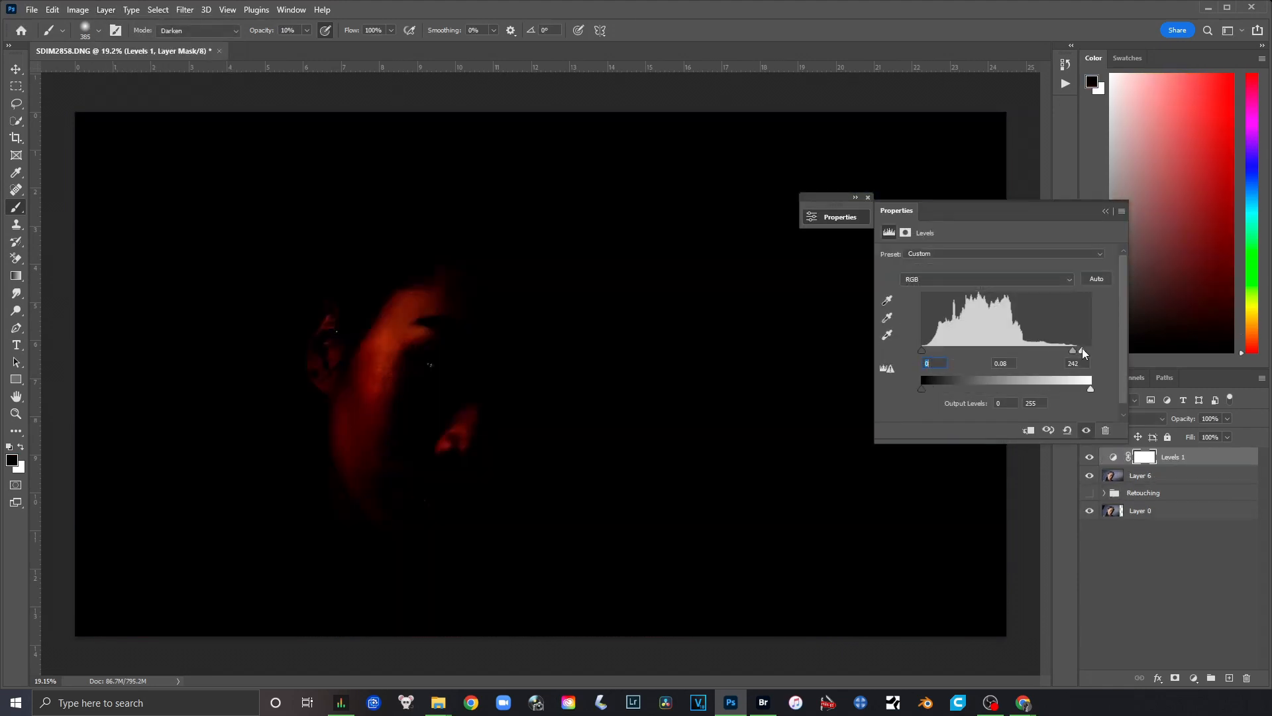
# Set the Levels white input to 226 and the midtones to 0.90, and compare the portrait with and without the adjustment.
pyautogui.moveTo(1083, 349); pyautogui.dragTo(1002, 357)
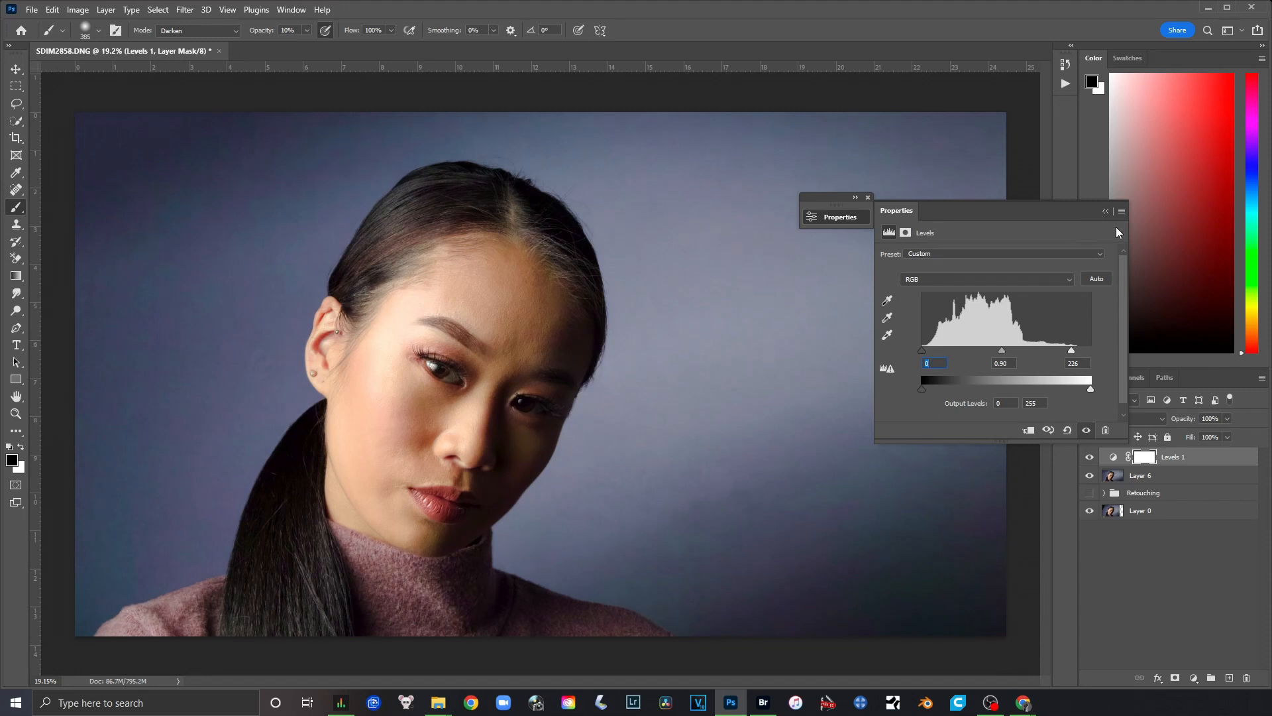
pyautogui.click(1106, 211)
pyautogui.click(1089, 458)
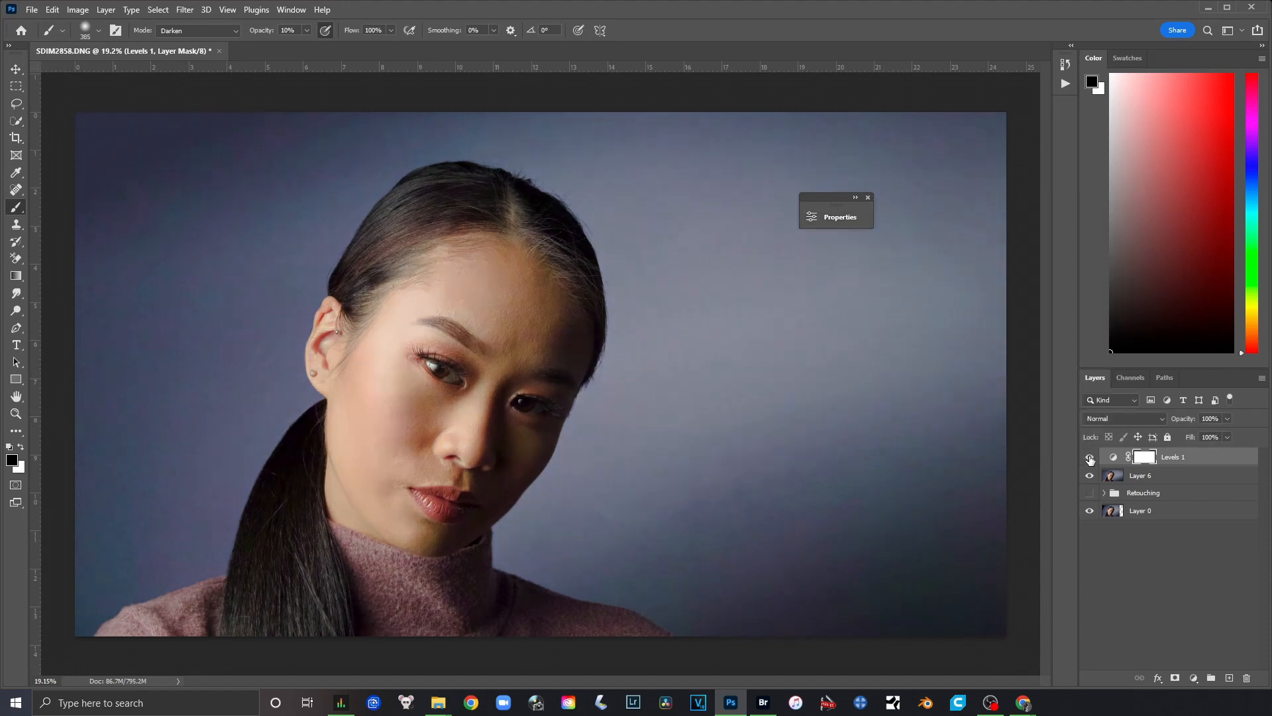
pyautogui.click(1089, 457)
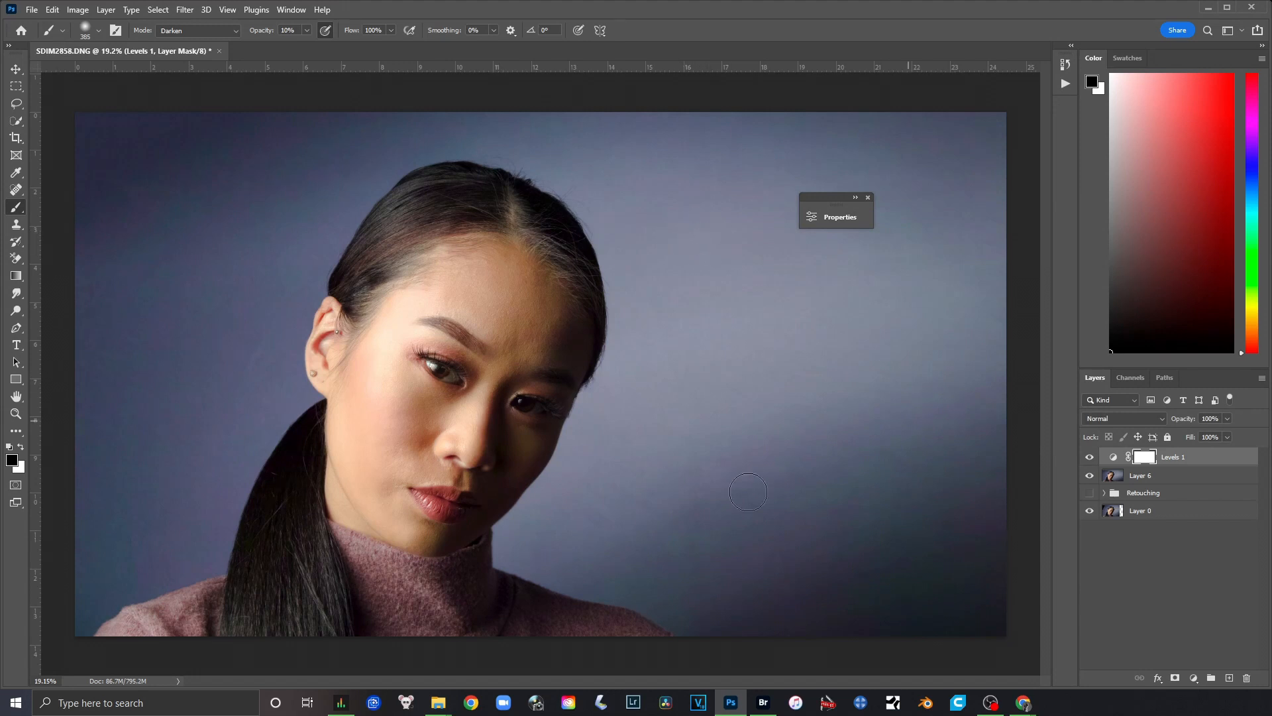
# Add a Color Balance adjustment layer above the Levels layer.
pyautogui.click(1186, 481)
pyautogui.click(1191, 459)
pyautogui.click(106, 10)
pyautogui.moveTo(192, 184)
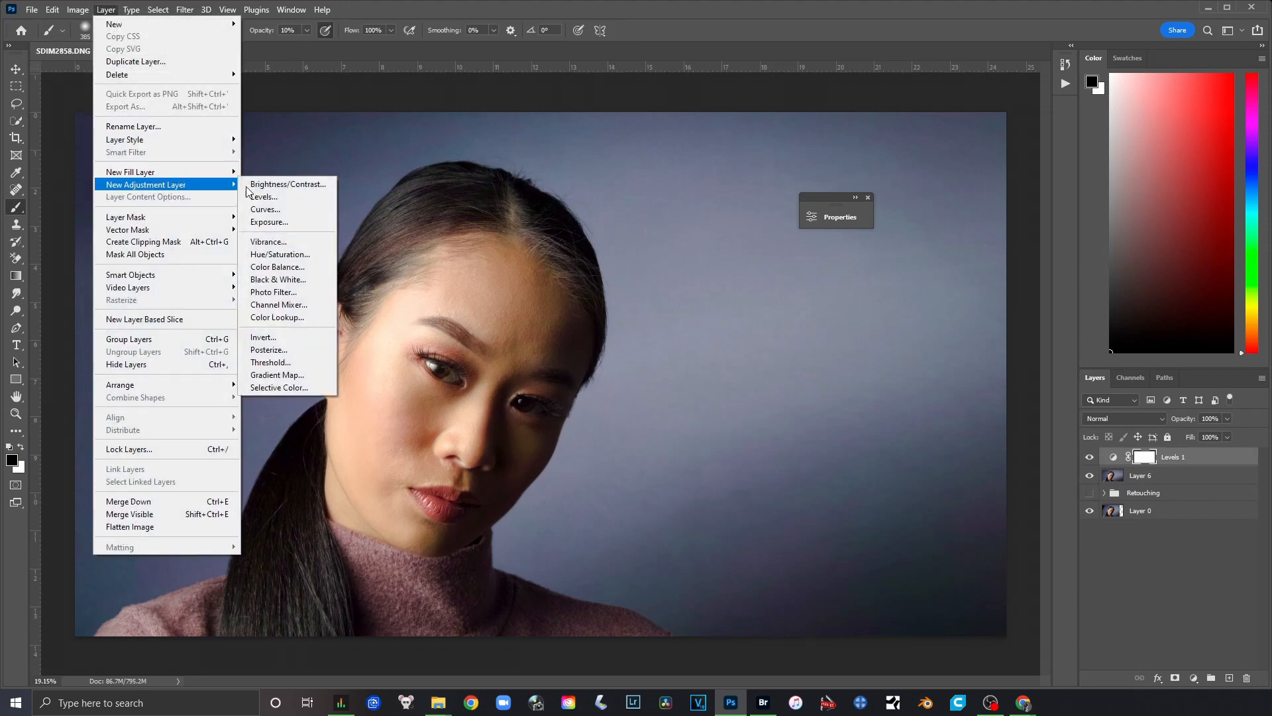
pyautogui.click(289, 266)
pyautogui.click(745, 223)
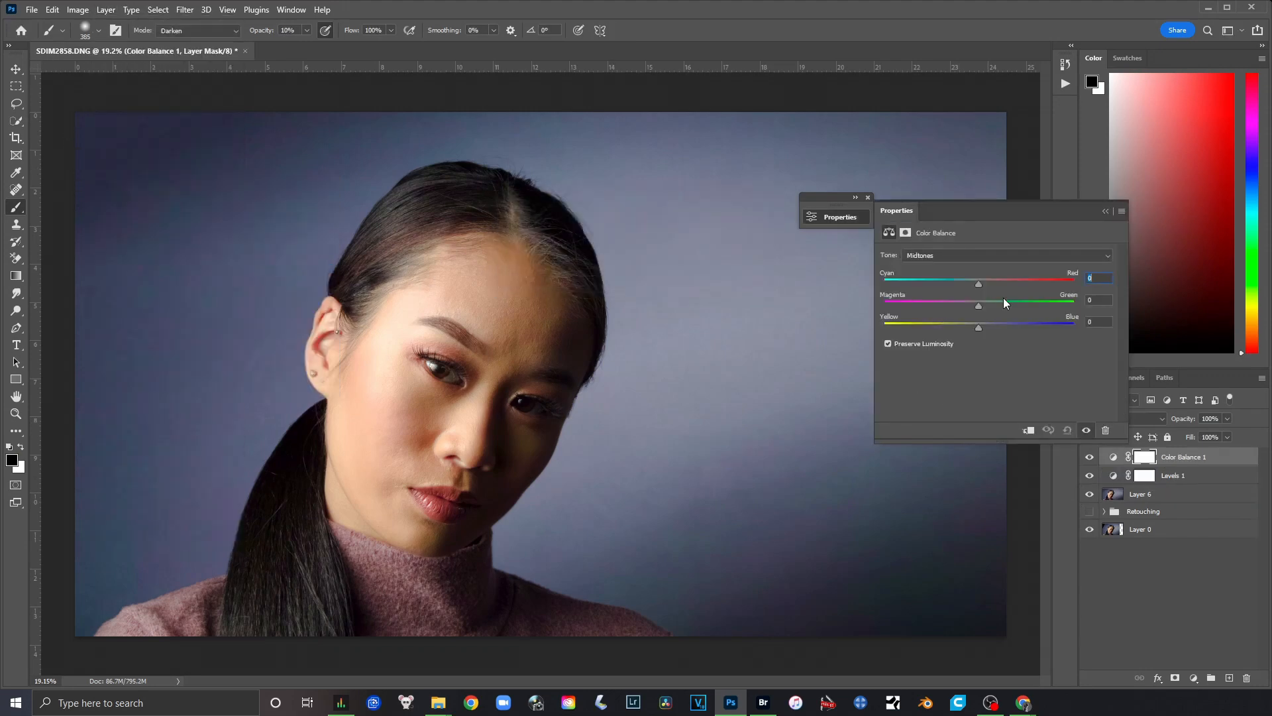
# Shift the Color Balance midtones slightly towards cyan and blue, and compare the portrait with and without the adjustment.
pyautogui.moveTo(980, 283); pyautogui.dragTo(975, 282)
pyautogui.moveTo(977, 328); pyautogui.dragTo(980, 327)
pyautogui.click(975, 258)
pyautogui.click(1089, 457)
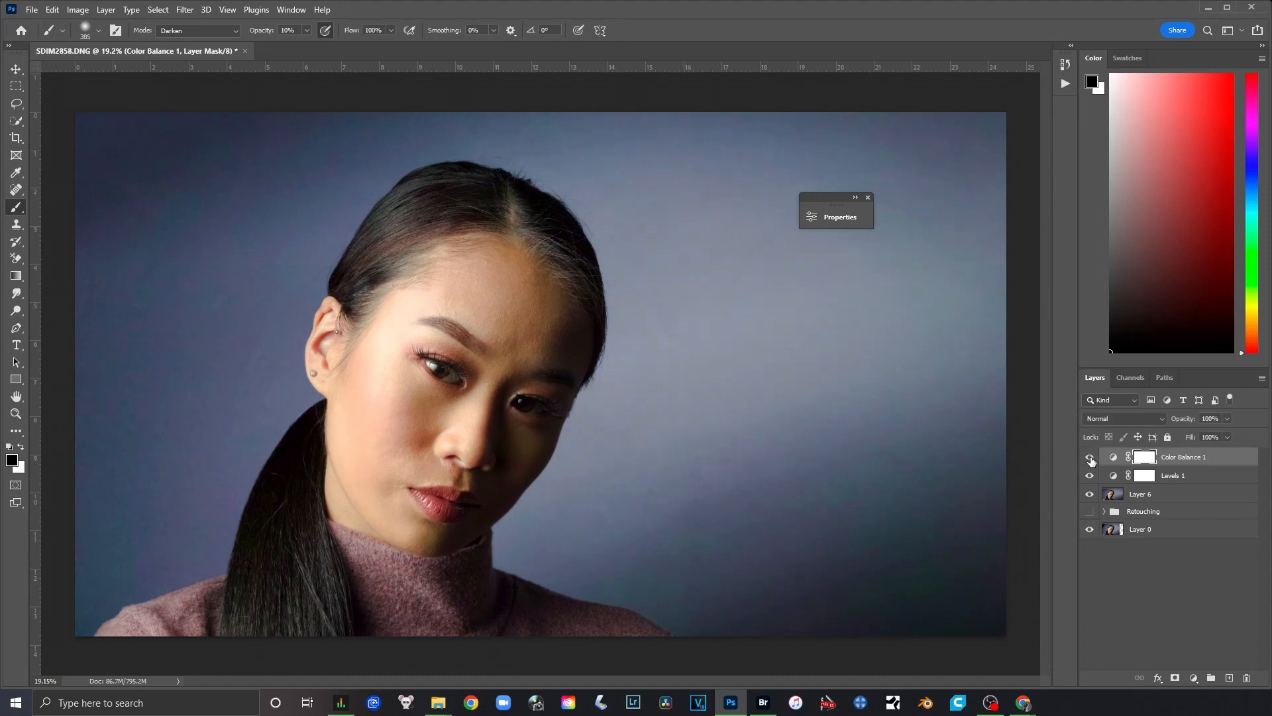
pyautogui.click(1089, 458)
pyautogui.click(1090, 458)
# Add a Hue/Saturation adjustment layer above the Color Balance layer and try its master saturation between +80 and +1.
pyautogui.click(120, 13)
pyautogui.moveTo(209, 187)
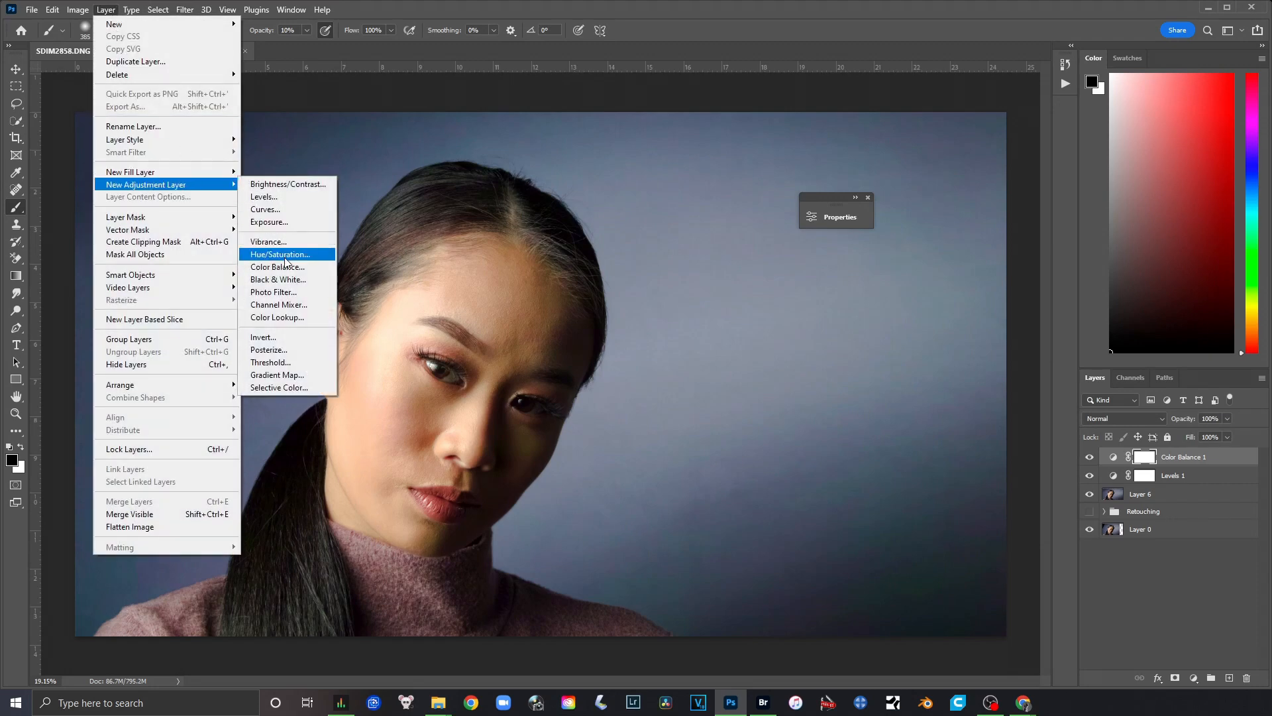
pyautogui.click(286, 255)
pyautogui.moveTo(996, 330); pyautogui.dragTo(1001, 332)
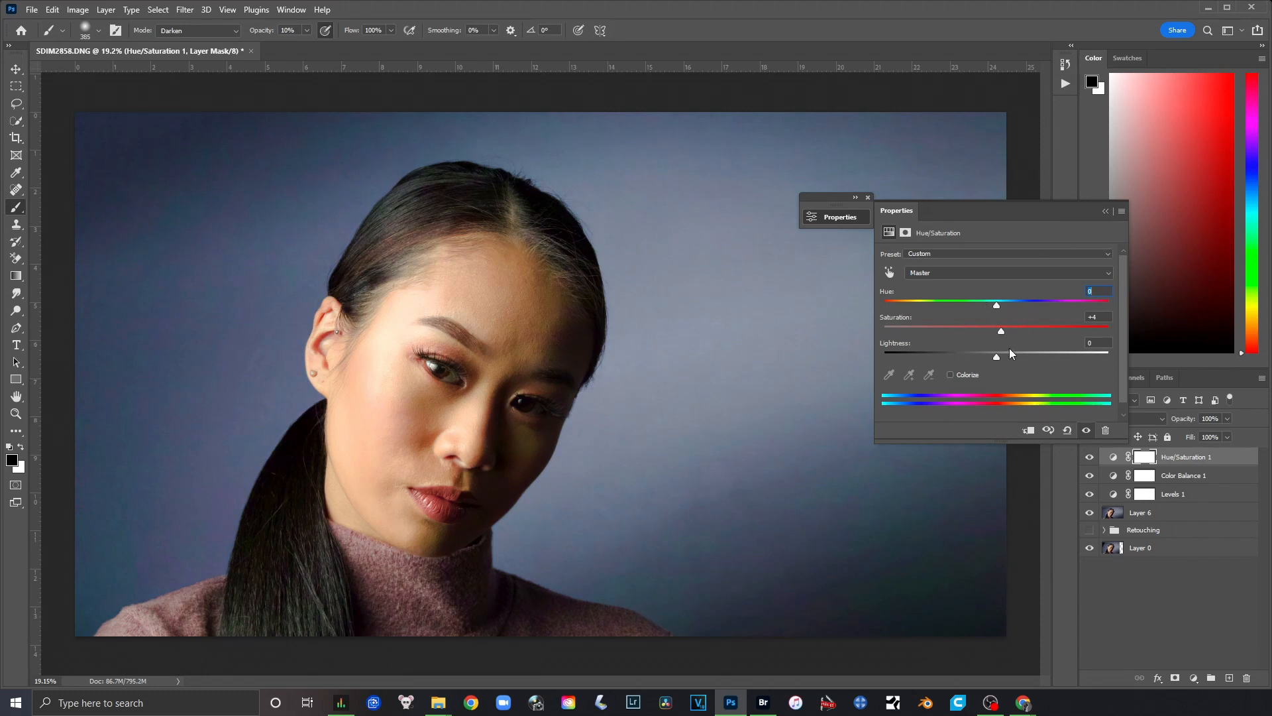
pyautogui.moveTo(1000, 332); pyautogui.dragTo(1087, 339)
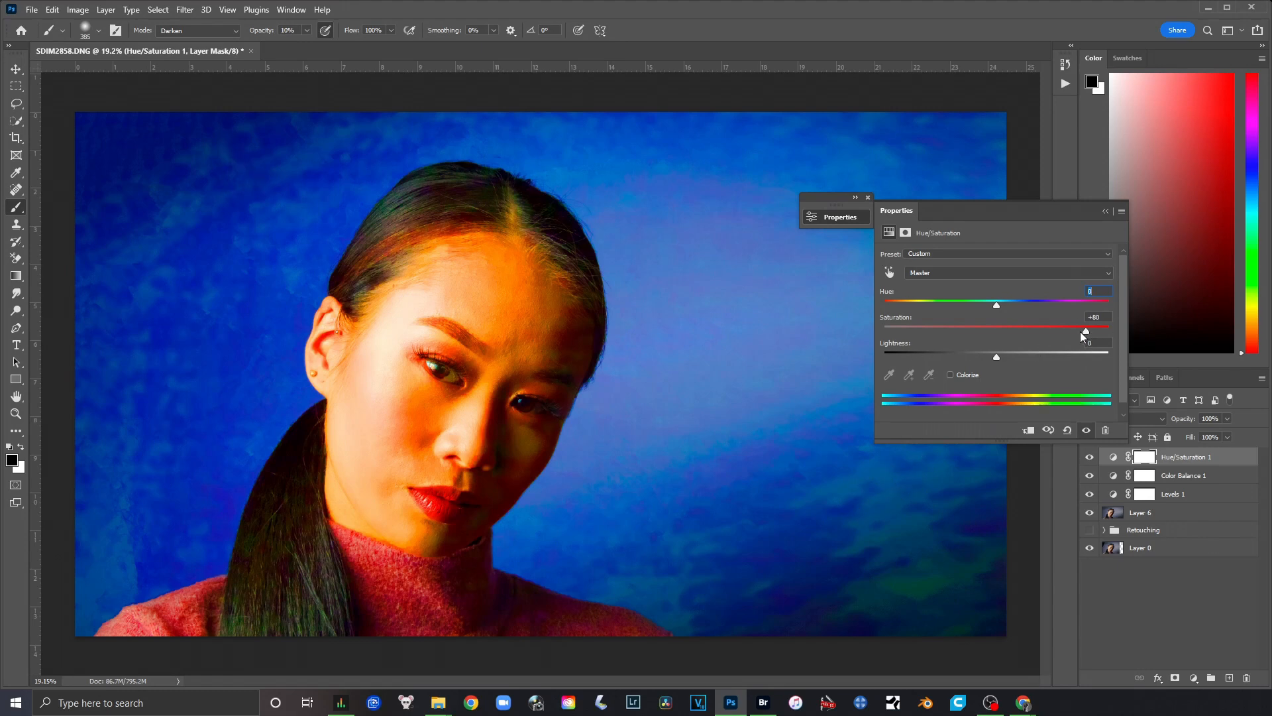
pyautogui.moveTo(1085, 332); pyautogui.dragTo(1020, 331)
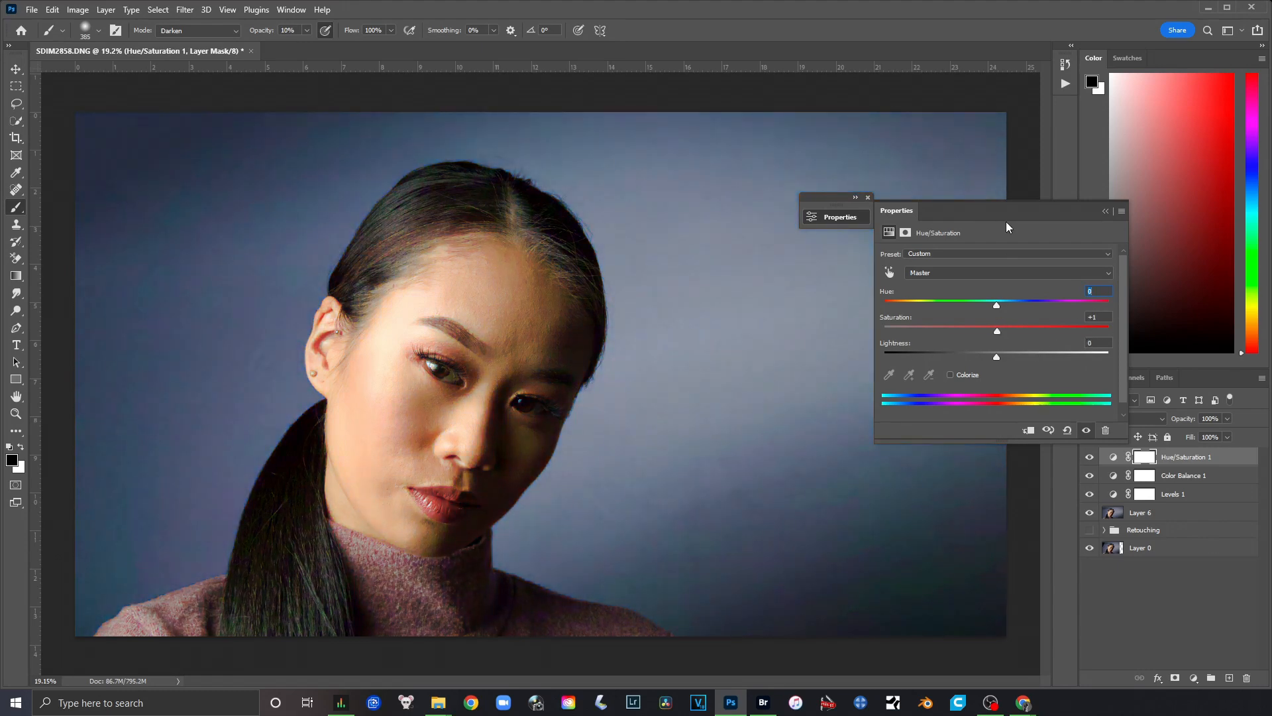
pyautogui.moveTo(1006, 216); pyautogui.dragTo(1008, 155)
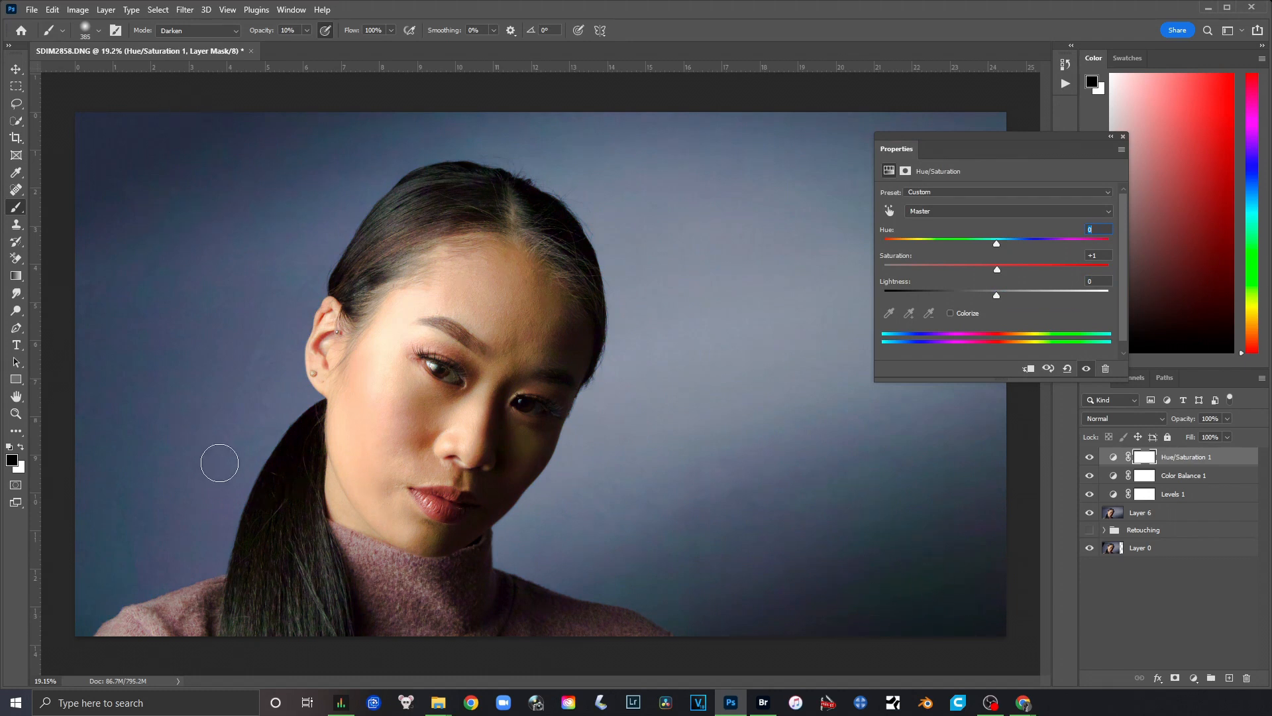
pyautogui.moveTo(999, 137); pyautogui.dragTo(1023, 196)
# Try different saturation amounts for the Cyans range and sample the dark backdrop as its target colour.
pyautogui.click(1056, 260)
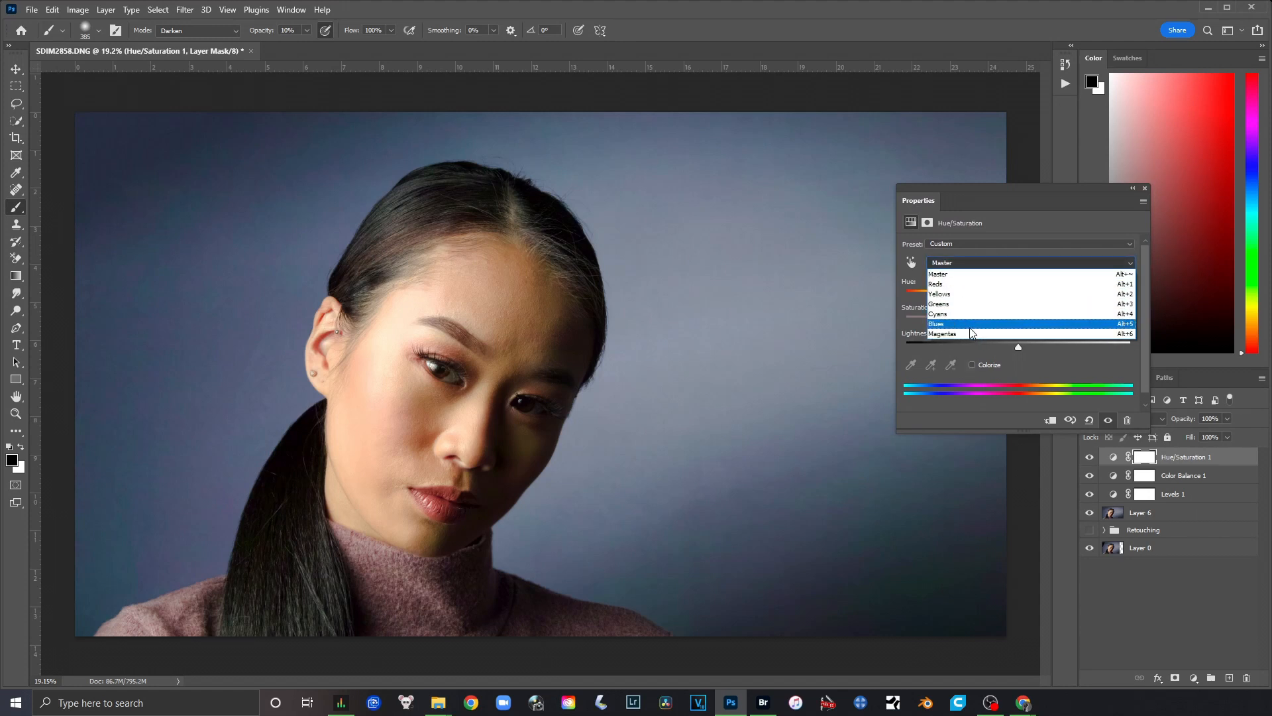
pyautogui.click(969, 316)
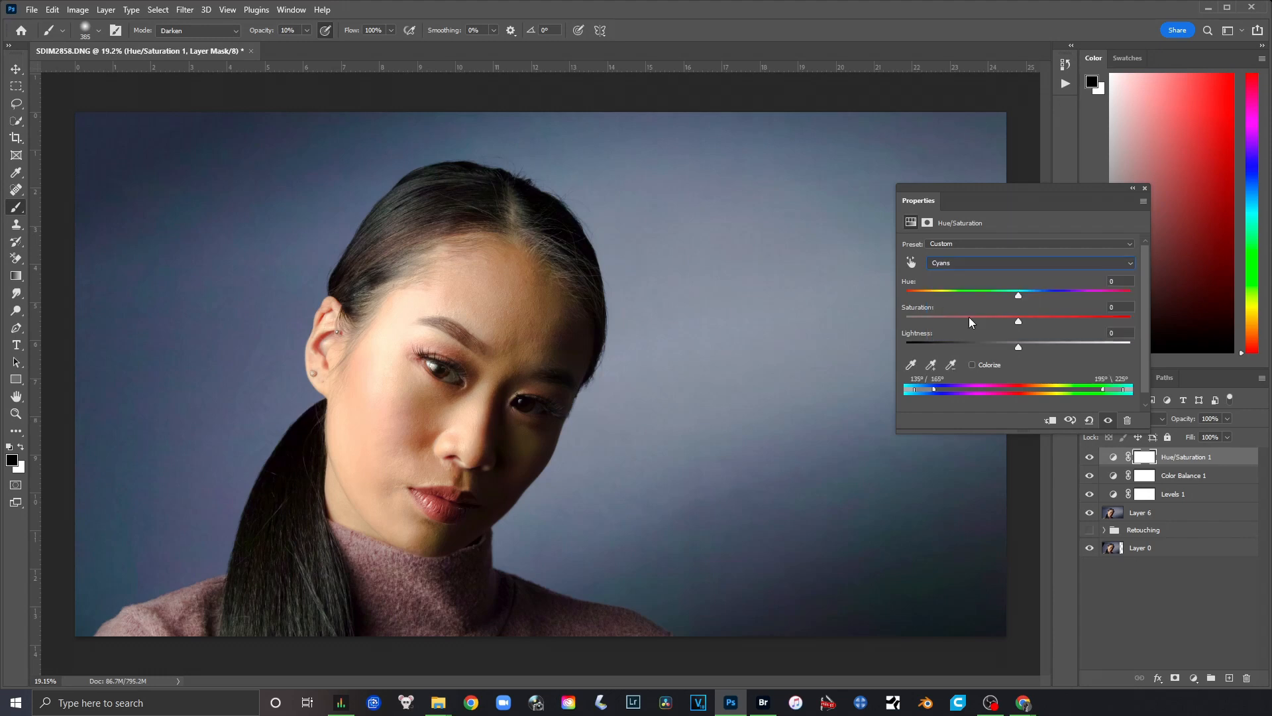
pyautogui.moveTo(1019, 324); pyautogui.dragTo(1123, 338)
pyautogui.moveTo(1123, 341); pyautogui.dragTo(1080, 325)
pyautogui.click(1019, 320)
pyautogui.click(911, 364)
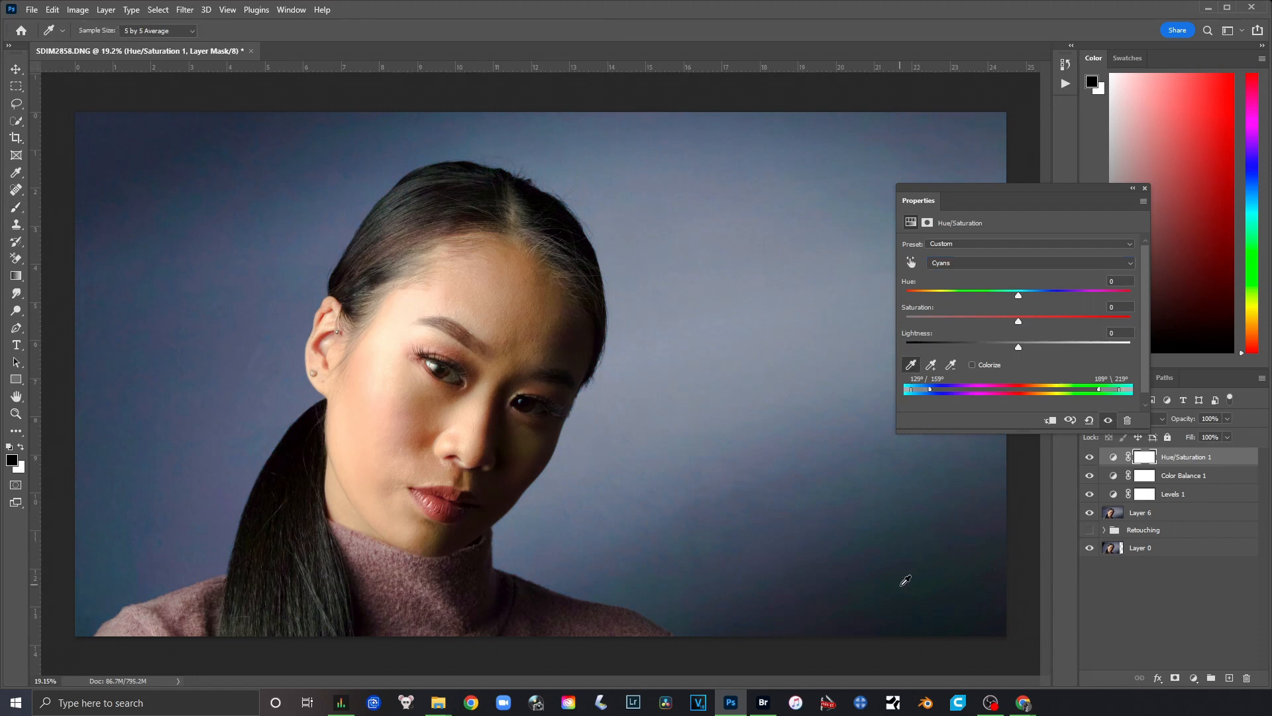
pyautogui.moveTo(1019, 320)
pyautogui.mouseDown()
pyautogui.moveTo(1133, 325)
pyautogui.moveTo(1019, 329)
pyautogui.mouseUp()
pyautogui.press('b')
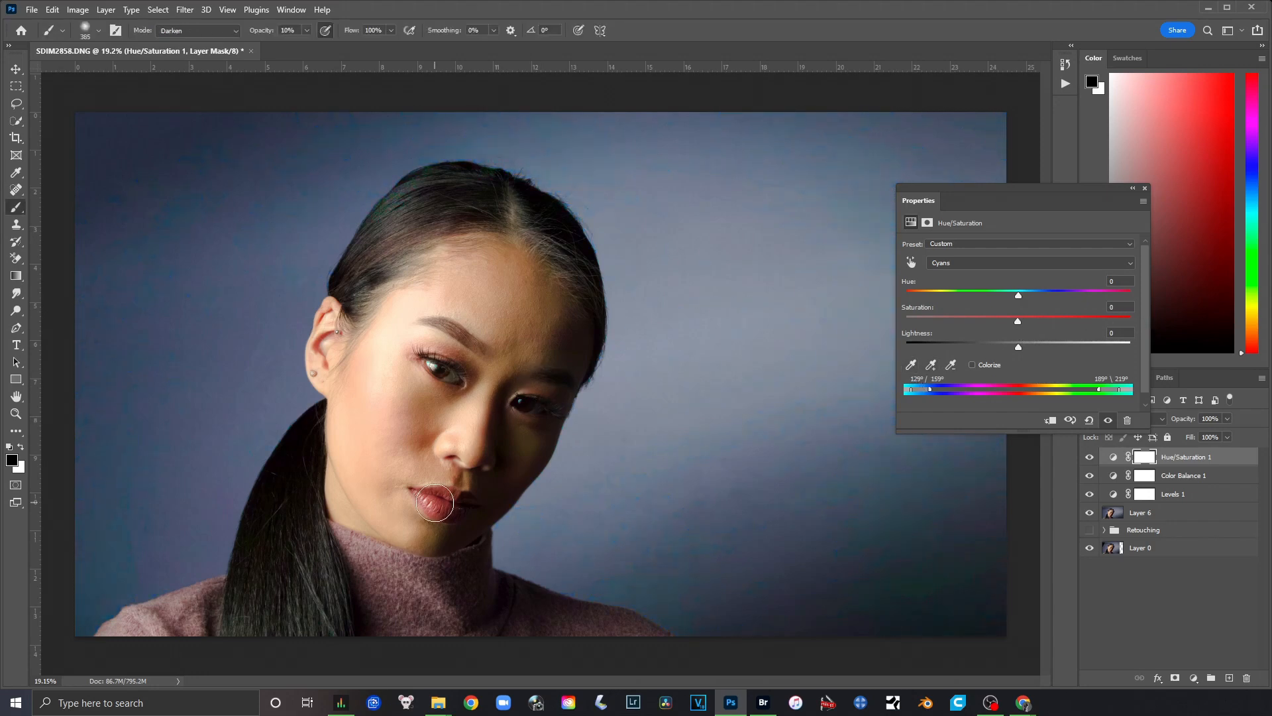
# Try sampling the sweater as the Reds target, raising its saturation to +100 and shifting the colour range limits.
pyautogui.click(911, 364)
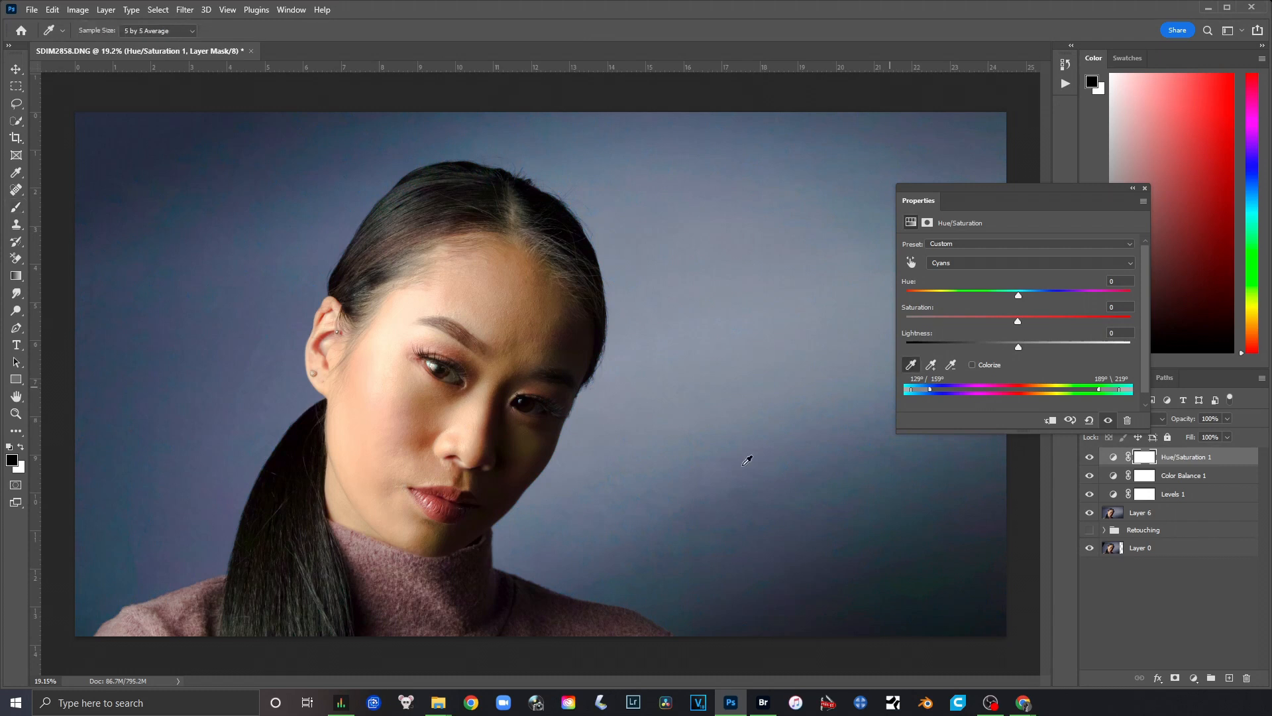
pyautogui.click(402, 570)
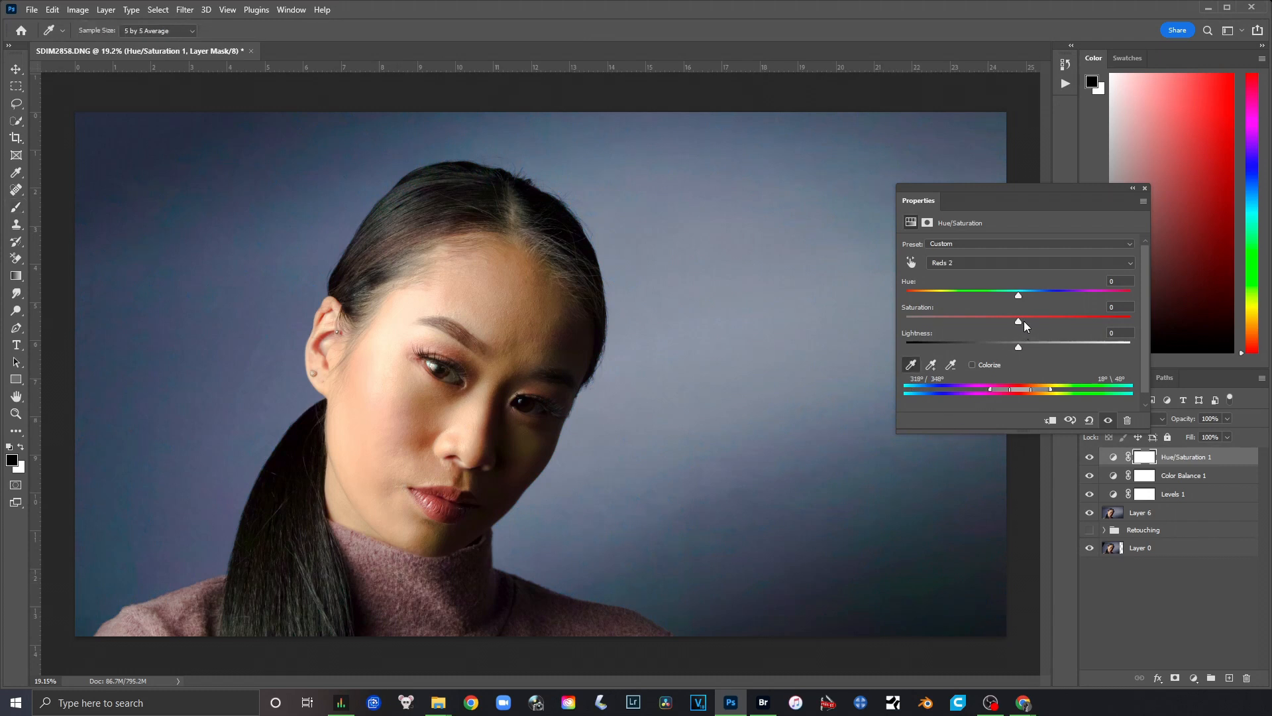
pyautogui.moveTo(1056, 319); pyautogui.dragTo(1131, 320)
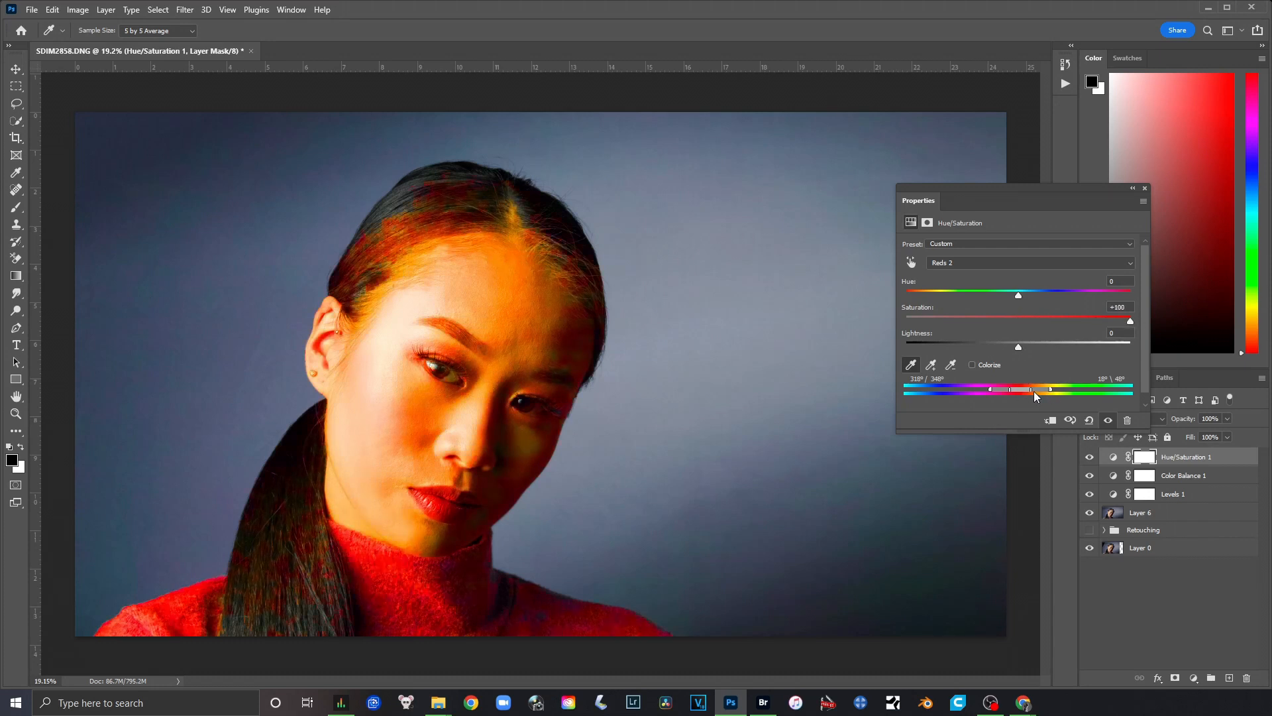
pyautogui.moveTo(1035, 388); pyautogui.dragTo(988, 393)
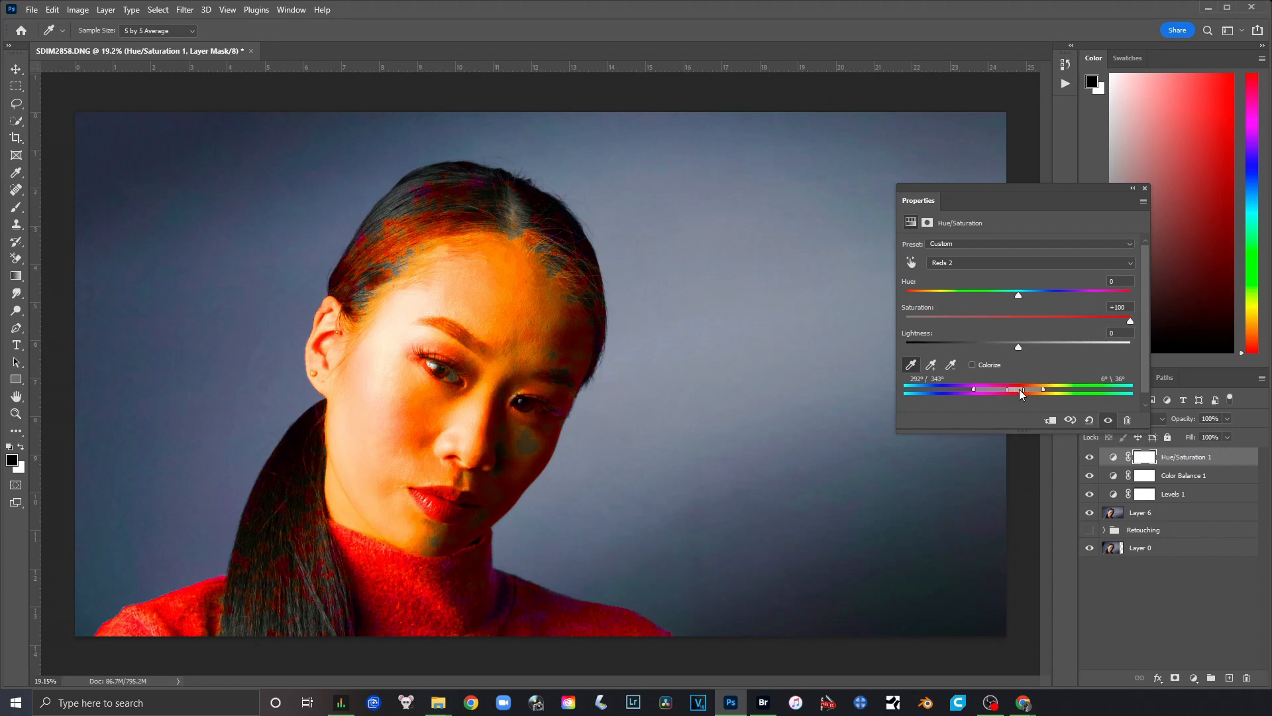
pyautogui.moveTo(1020, 393)
pyautogui.mouseDown()
pyautogui.moveTo(1060, 390)
pyautogui.moveTo(988, 399)
pyautogui.moveTo(1005, 399)
pyautogui.mouseUp()
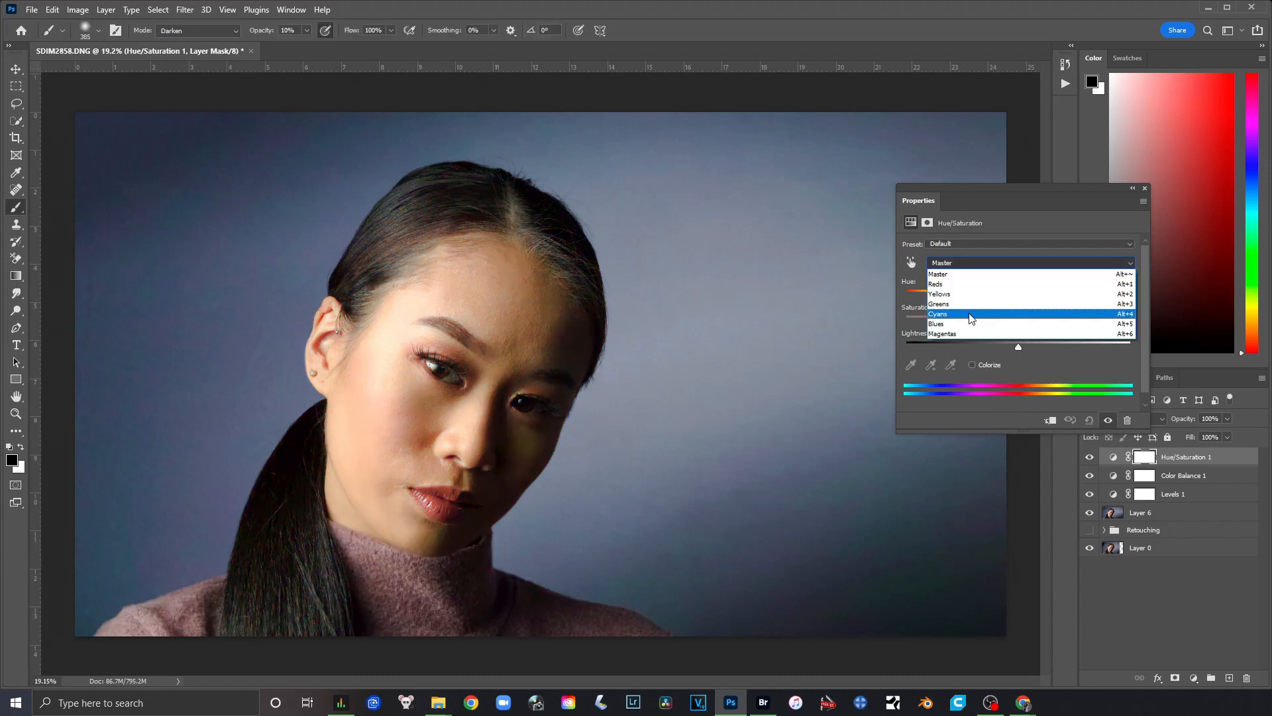
# Target the Cyans sampled from the dark backdrop, with saturation +100 and range limits of 122°/145° and 204°\221°.
pyautogui.click(967, 311)
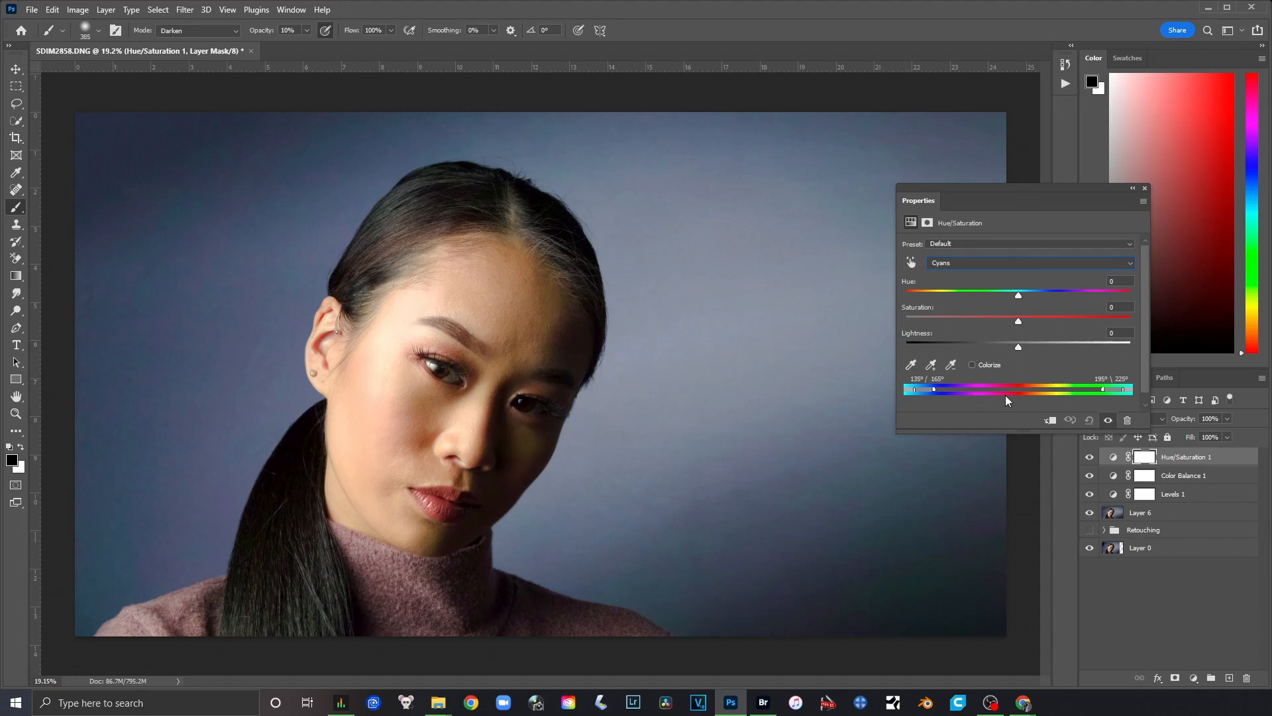
pyautogui.click(911, 364)
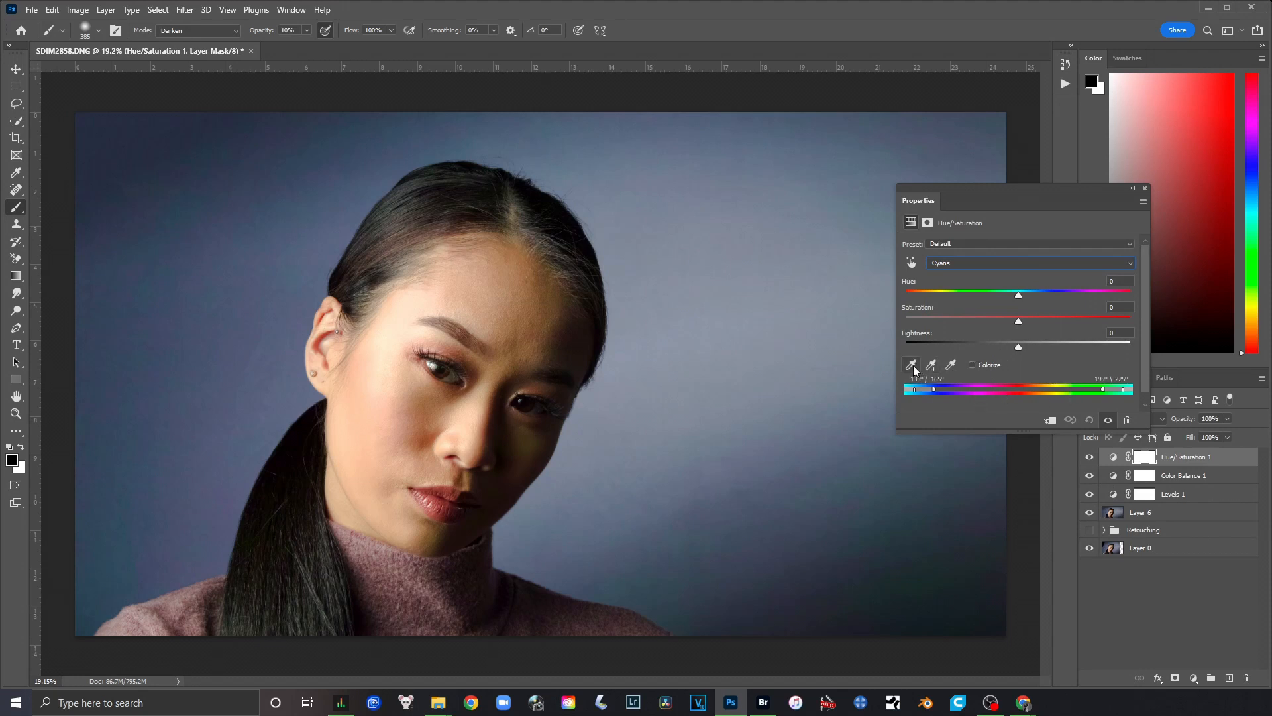
pyautogui.click(918, 583)
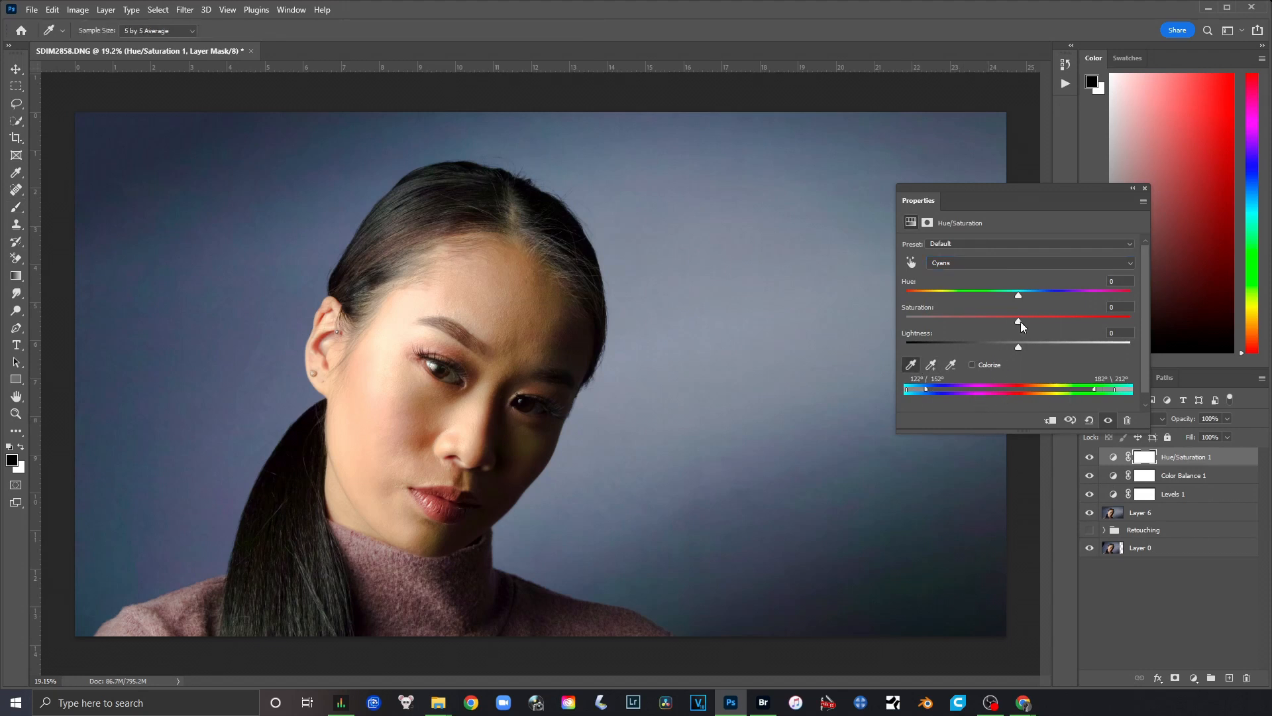
pyautogui.moveTo(1023, 321); pyautogui.dragTo(1164, 328)
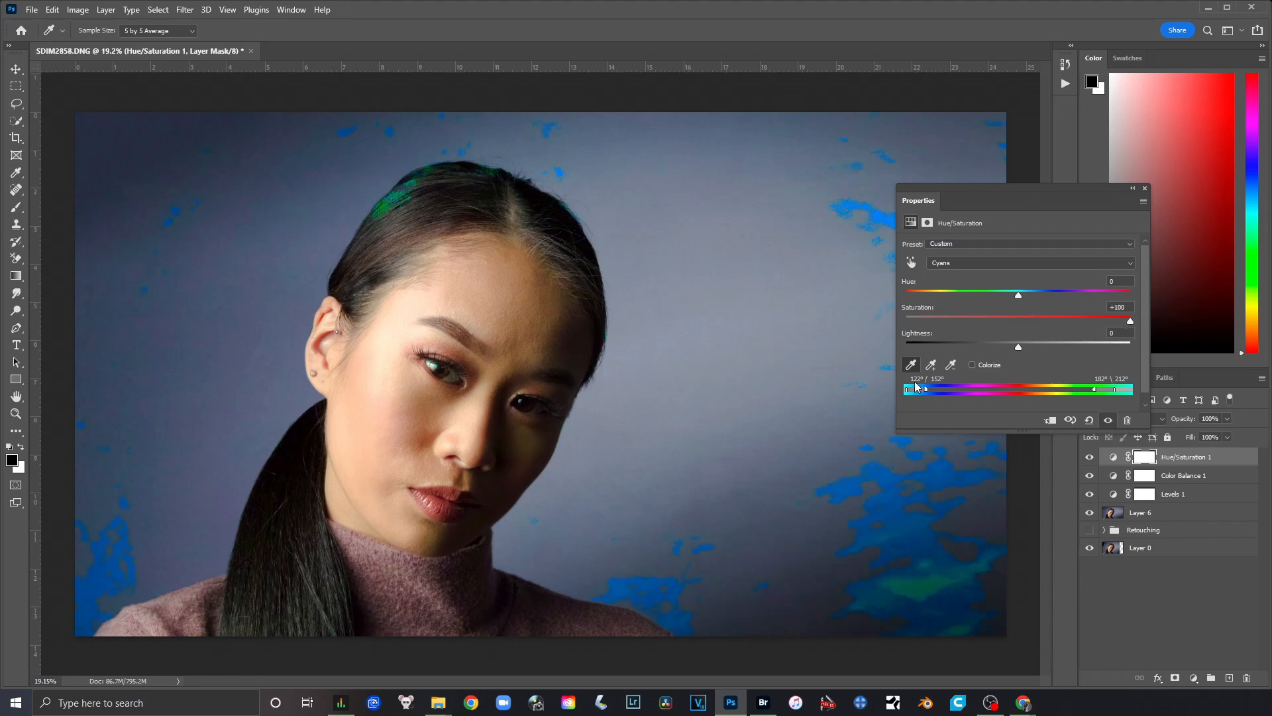
pyautogui.moveTo(928, 390); pyautogui.dragTo(928, 390)
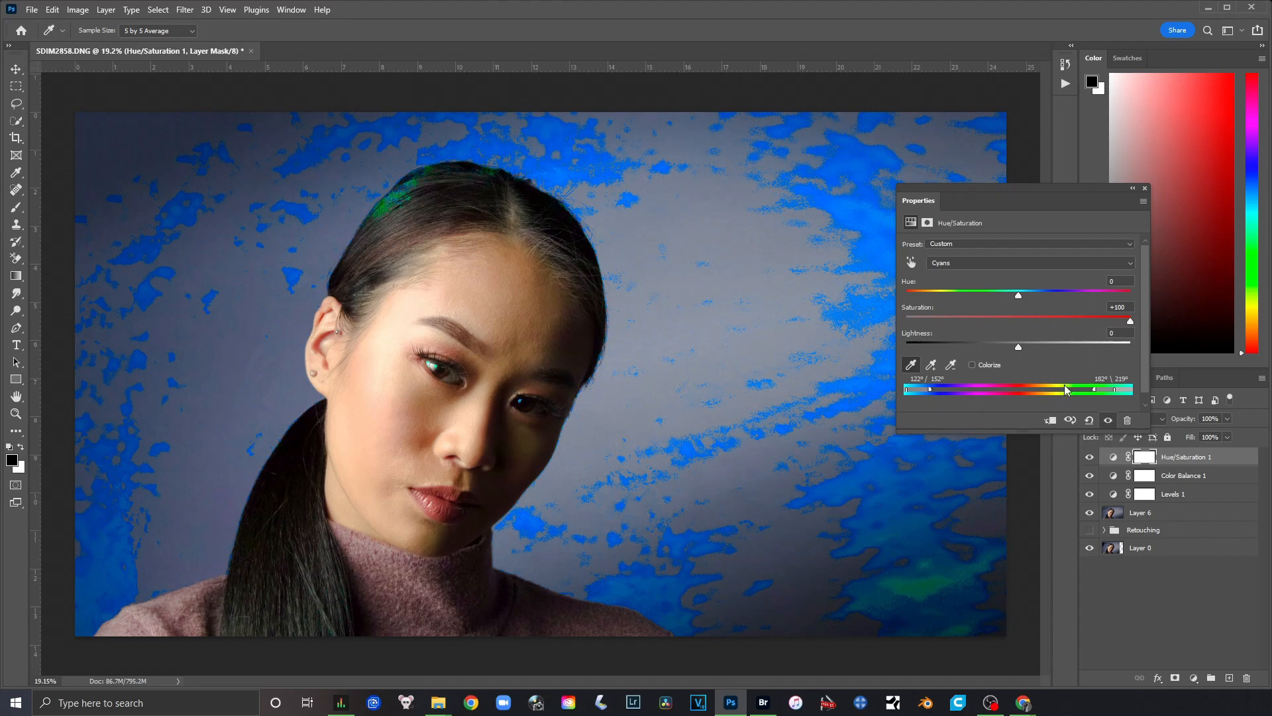
pyautogui.moveTo(1114, 390); pyautogui.dragTo(1110, 389)
pyautogui.moveTo(905, 391); pyautogui.dragTo(930, 393)
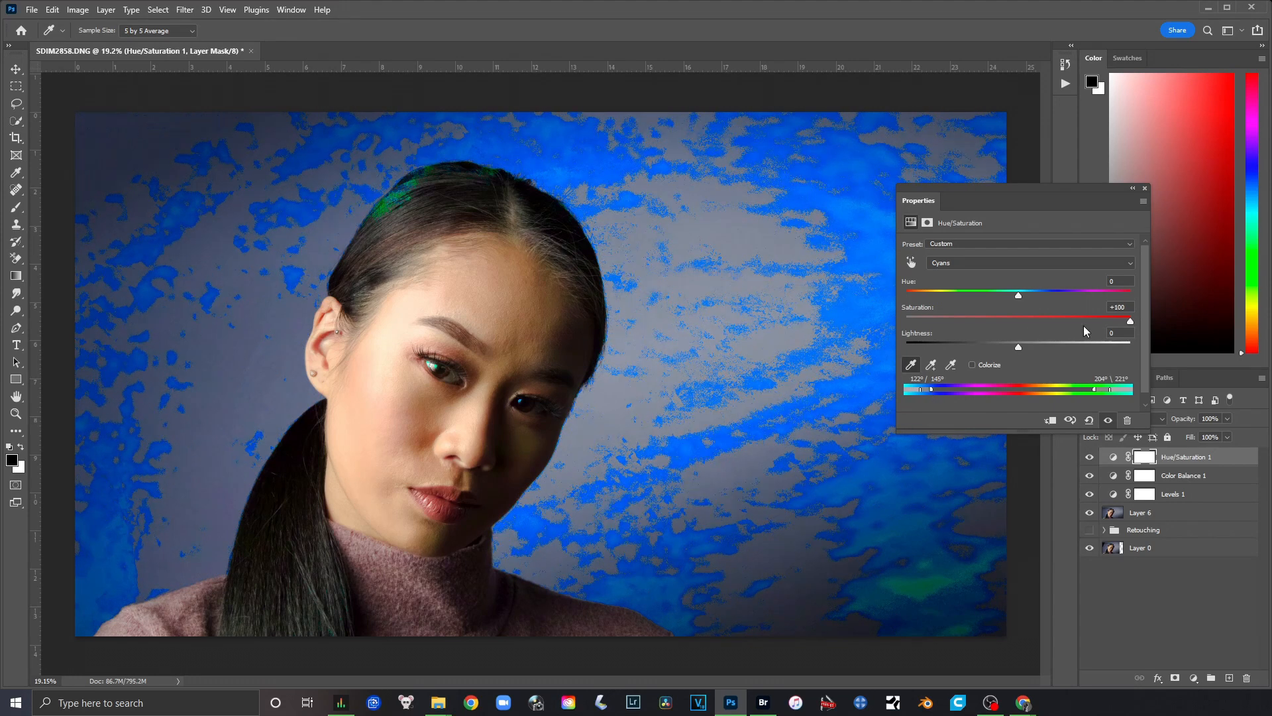
# Readjust the Cyans saturation with lower and higher amounts, and compare the portrait with and without the Hue/Saturation adjustment.
pyautogui.moveTo(1129, 323); pyautogui.dragTo(1012, 332)
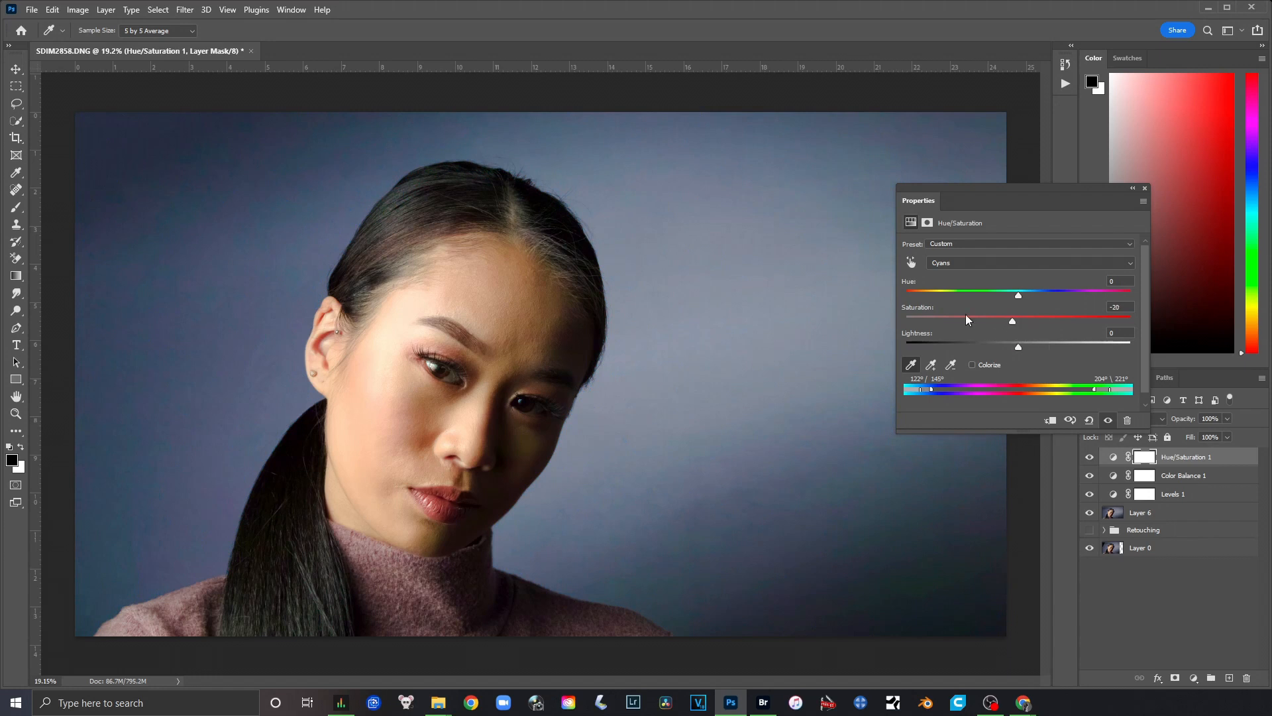
pyautogui.moveTo(966, 319); pyautogui.dragTo(875, 312)
pyautogui.moveTo(966, 309); pyautogui.dragTo(1094, 318)
pyautogui.moveTo(1016, 323); pyautogui.dragTo(1039, 296)
pyautogui.click(1133, 188)
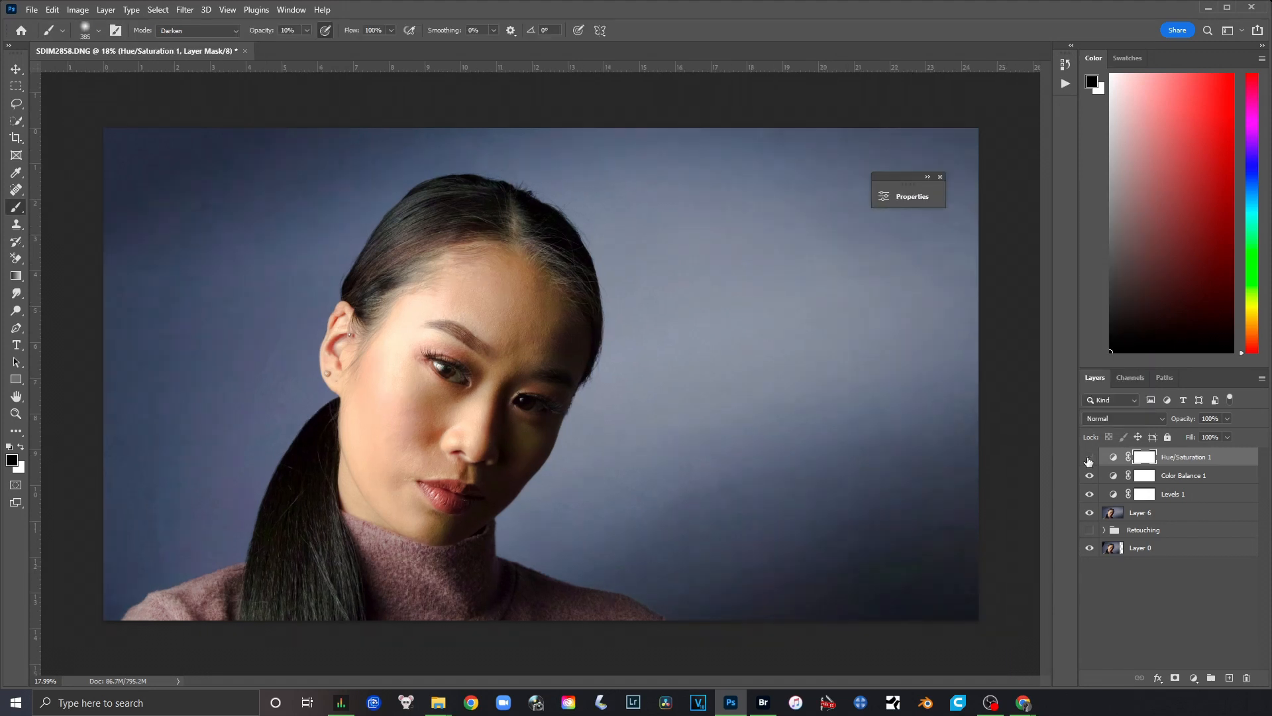
pyautogui.click(1088, 458)
pyautogui.click(1088, 458)
pyautogui.click(1088, 458)
pyautogui.click(1088, 458)
# Reopen the Hue/Saturation adjustment and set the saturation of the Blues range to -100.
pyautogui.click(1114, 457)
pyautogui.doubleClick(1115, 458)
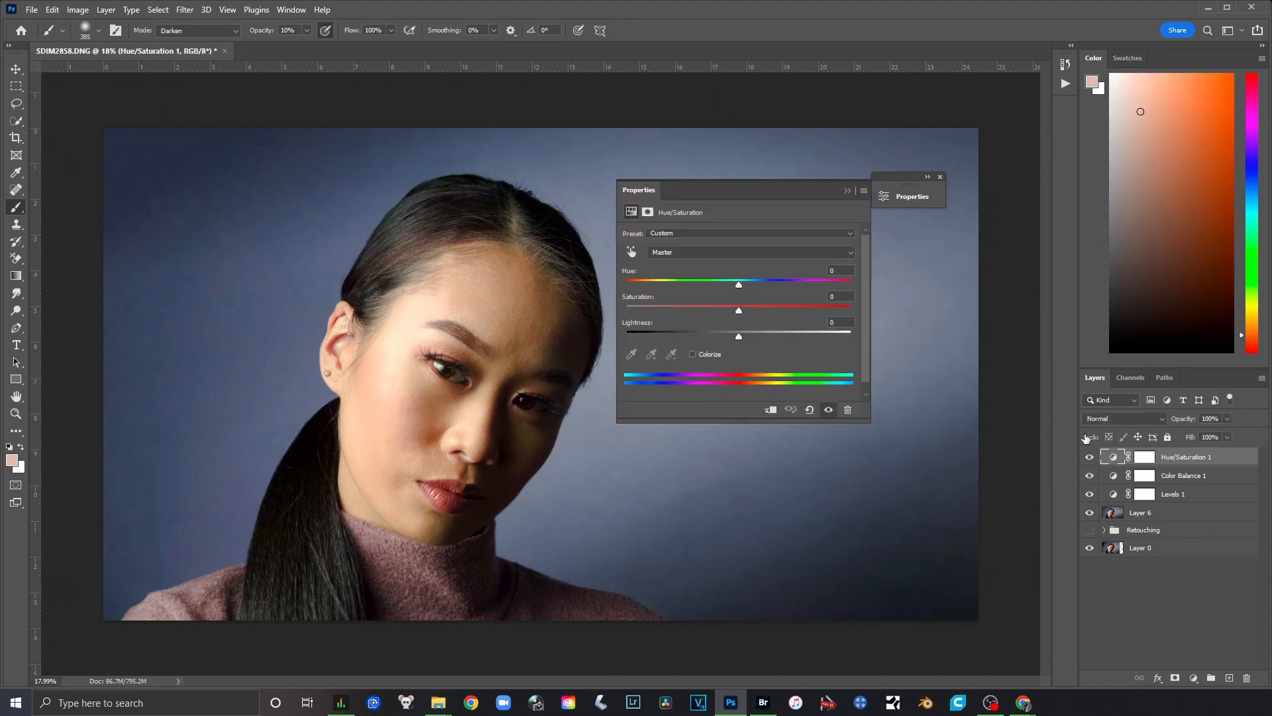
pyautogui.click(726, 251)
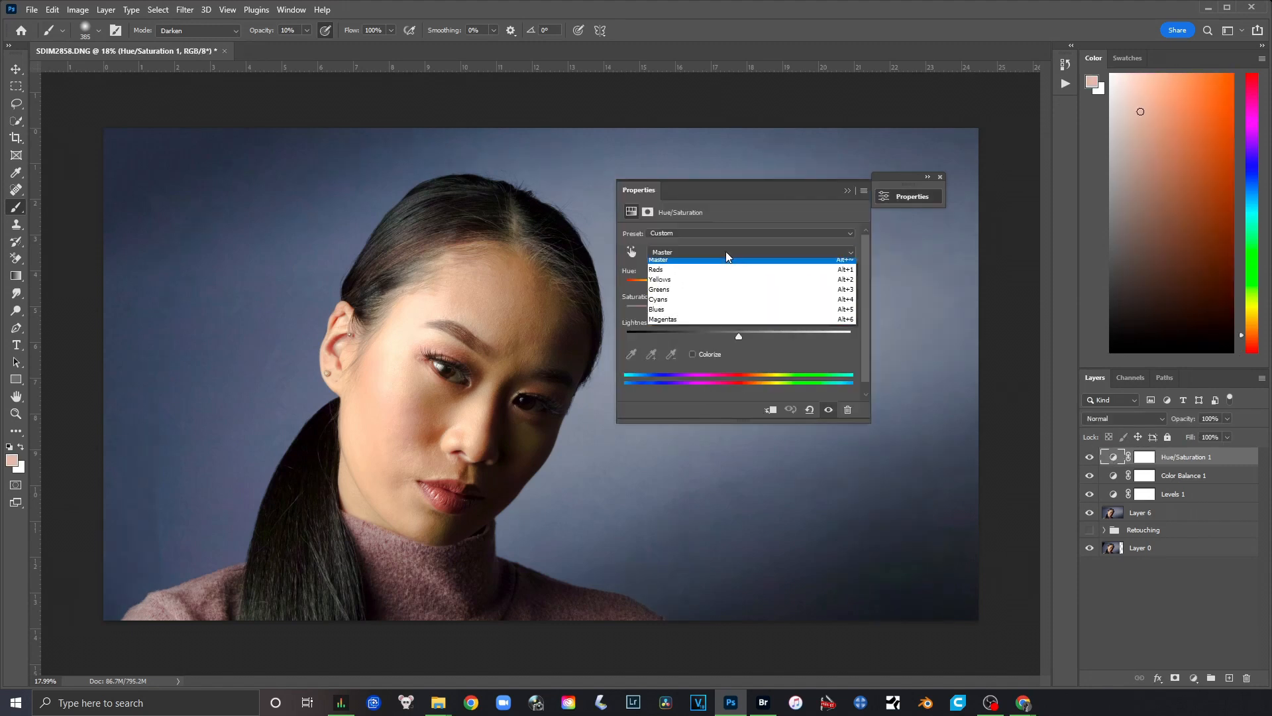
pyautogui.click(694, 314)
pyautogui.moveTo(739, 310); pyautogui.dragTo(487, 315)
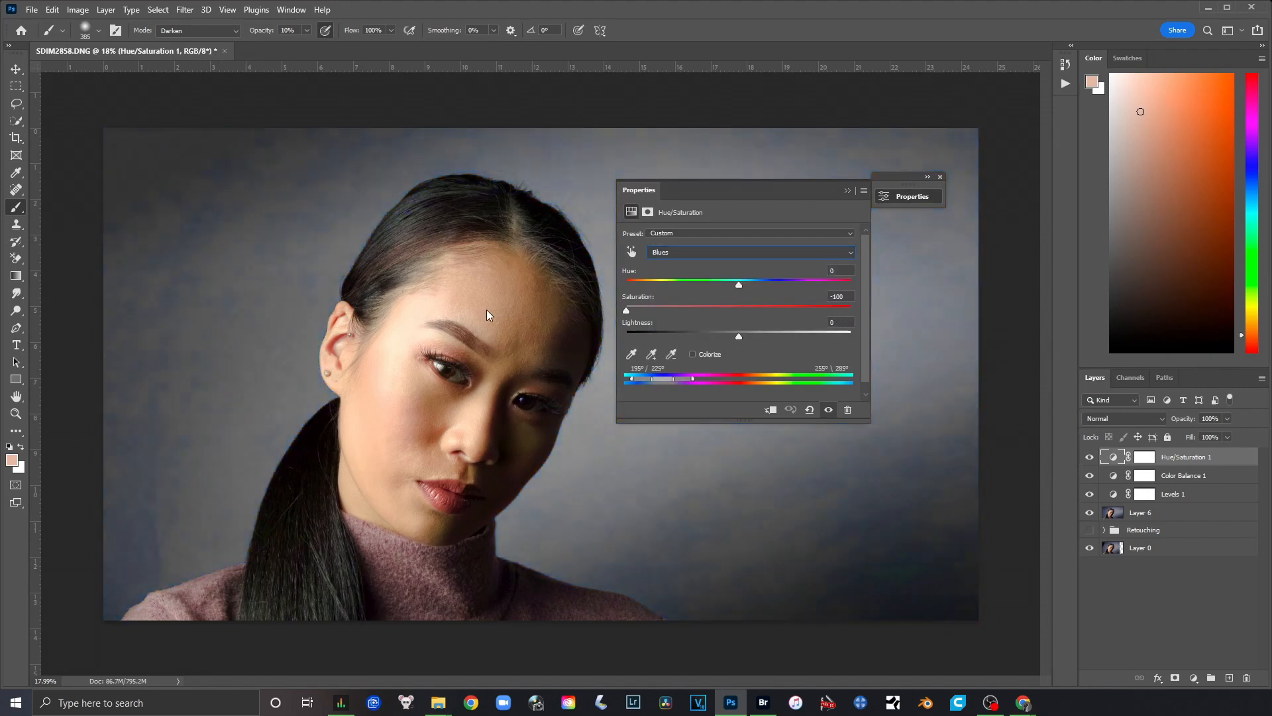
pyautogui.moveTo(645, 308); pyautogui.dragTo(610, 306)
# Widen the Blues range limits to 91°/206° and 269°\300°, and set its hue to -164 and saturation to -48.
pyautogui.moveTo(692, 378); pyautogui.dragTo(642, 379)
pyautogui.moveTo(626, 309); pyautogui.dragTo(696, 309)
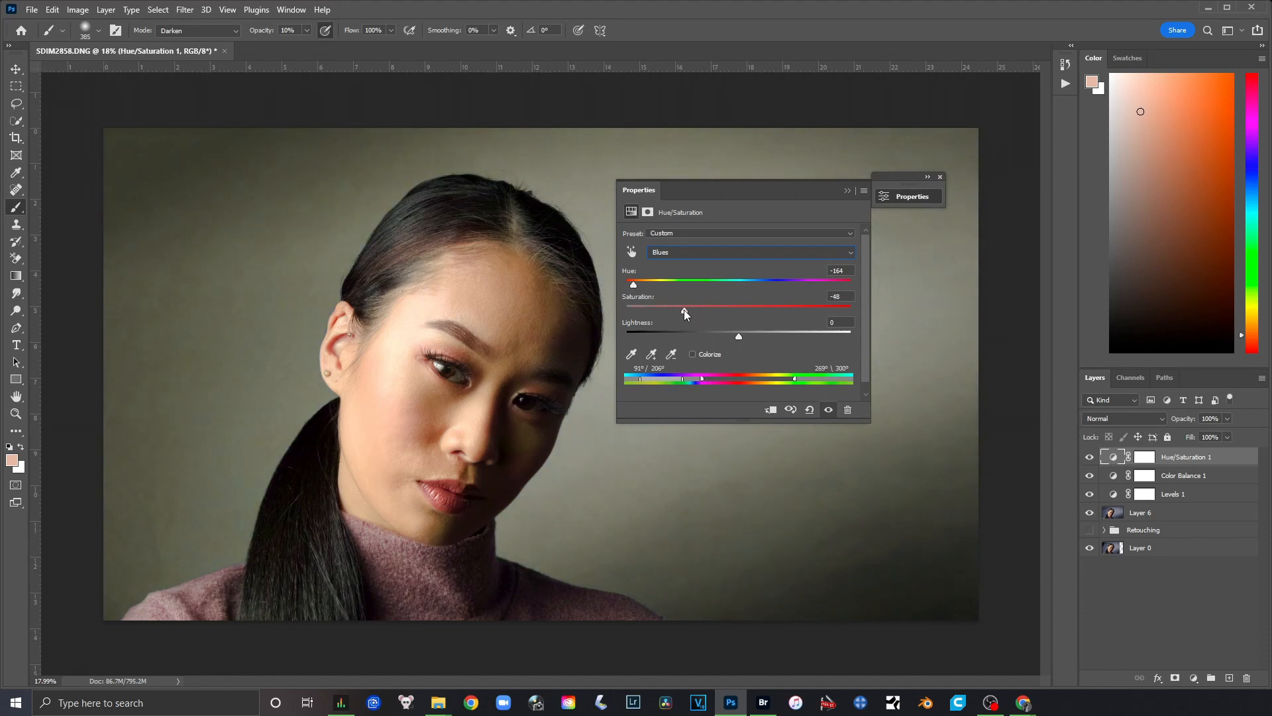
pyautogui.click(847, 190)
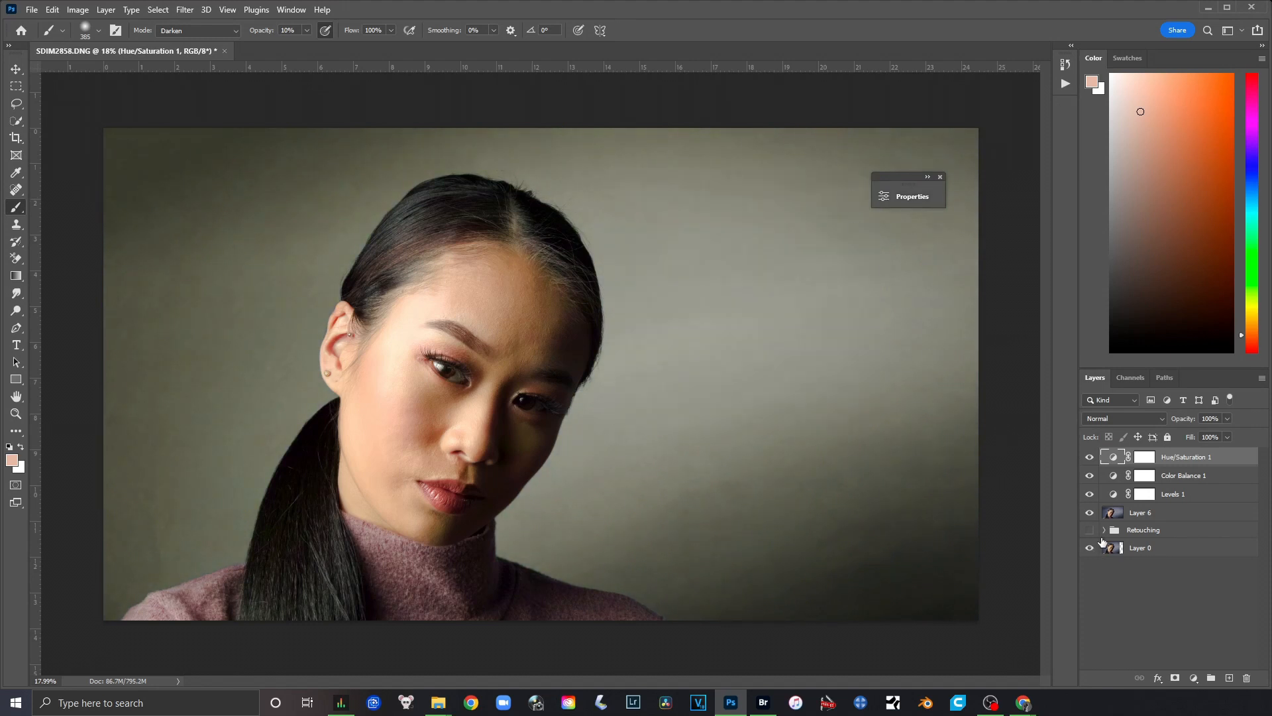
# Lower the Hue/Saturation layer's opacity to 64% and compare the portrait with and without it.
pyautogui.click(1228, 418)
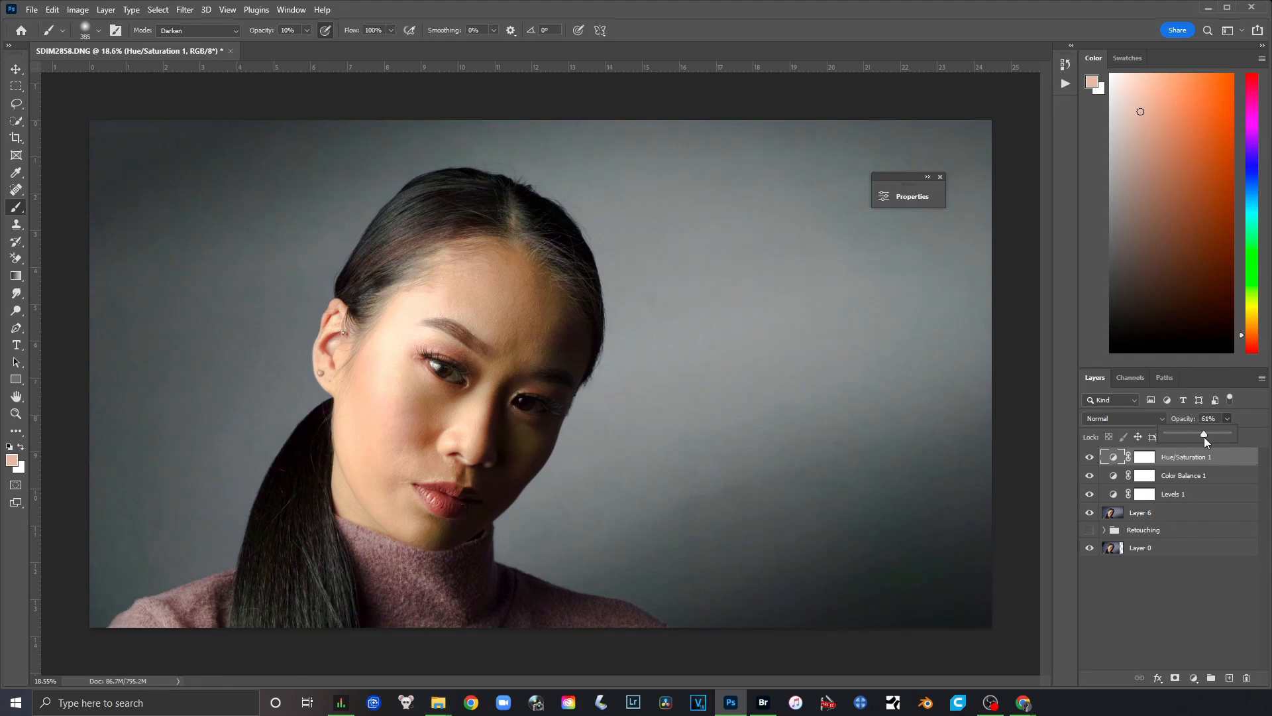
pyautogui.moveTo(1211, 436); pyautogui.dragTo(1205, 435)
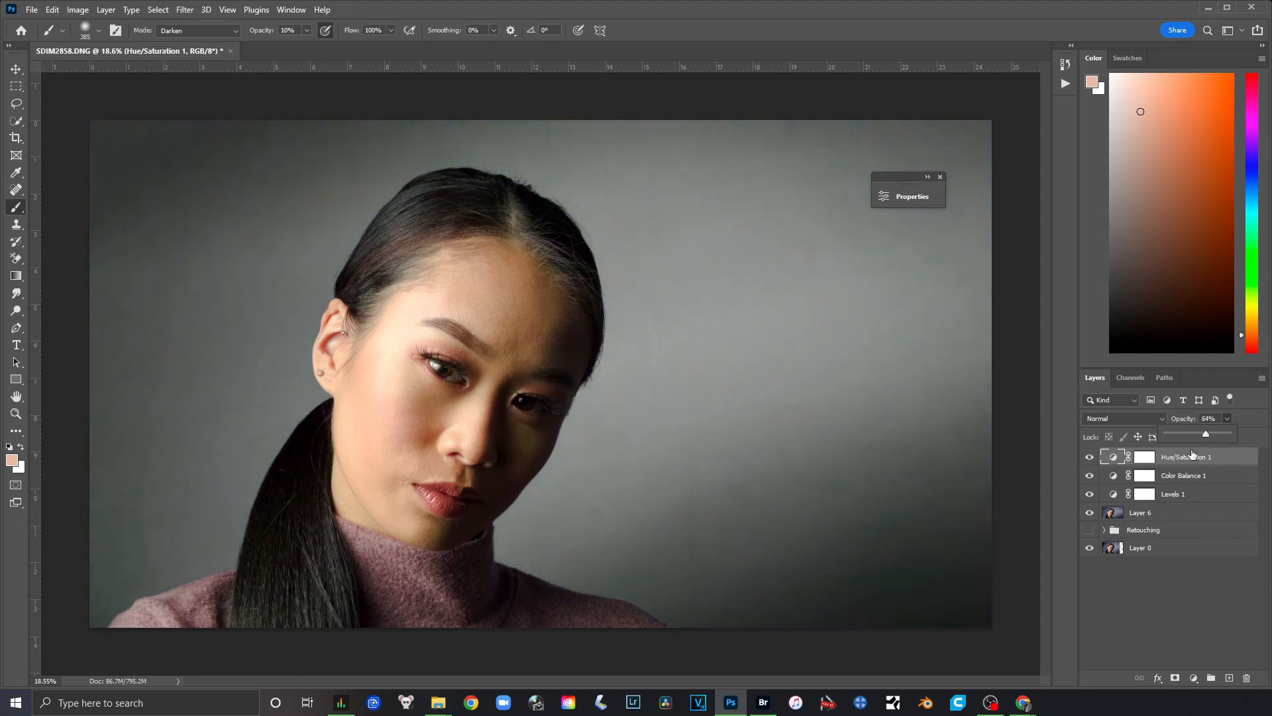
pyautogui.click(1090, 456)
pyautogui.click(1092, 458)
pyautogui.click(1092, 457)
# Select the Color Balance, Levels and Hue/Saturation layers in turn, and clear the layer selection.
pyautogui.click(1217, 479)
pyautogui.click(1219, 488)
pyautogui.click(1218, 463)
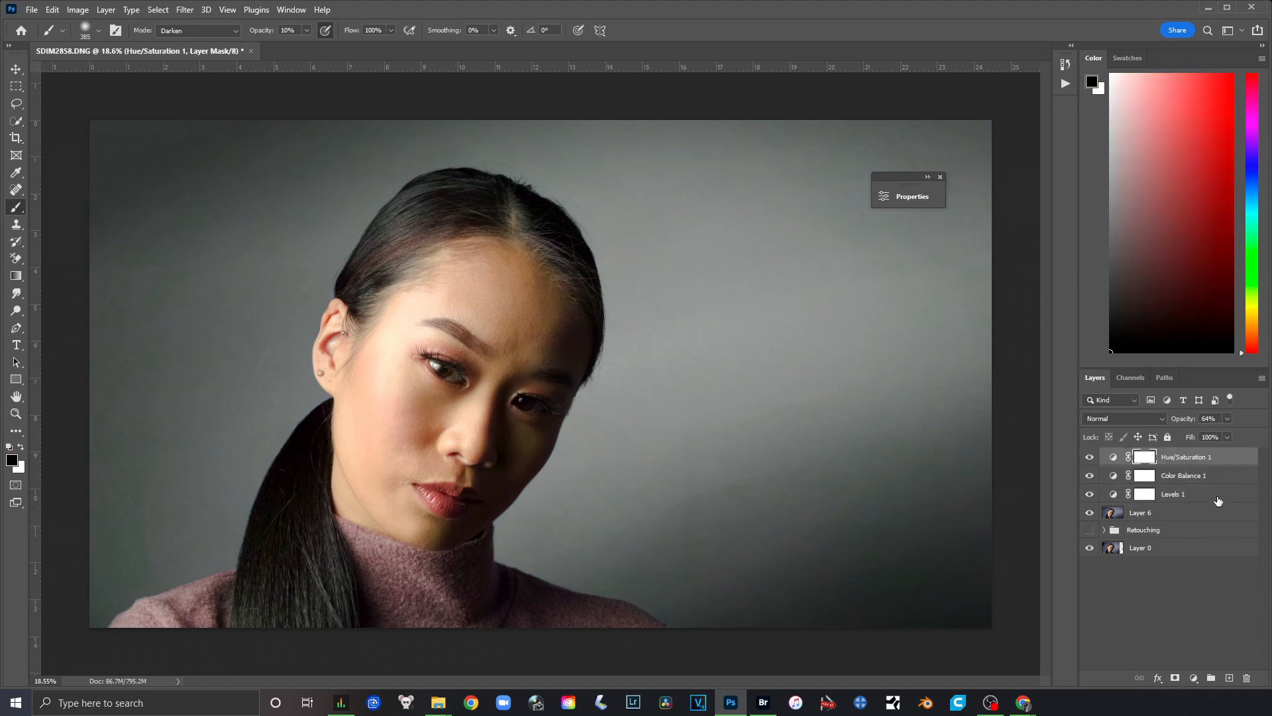
pyautogui.click(1174, 600)
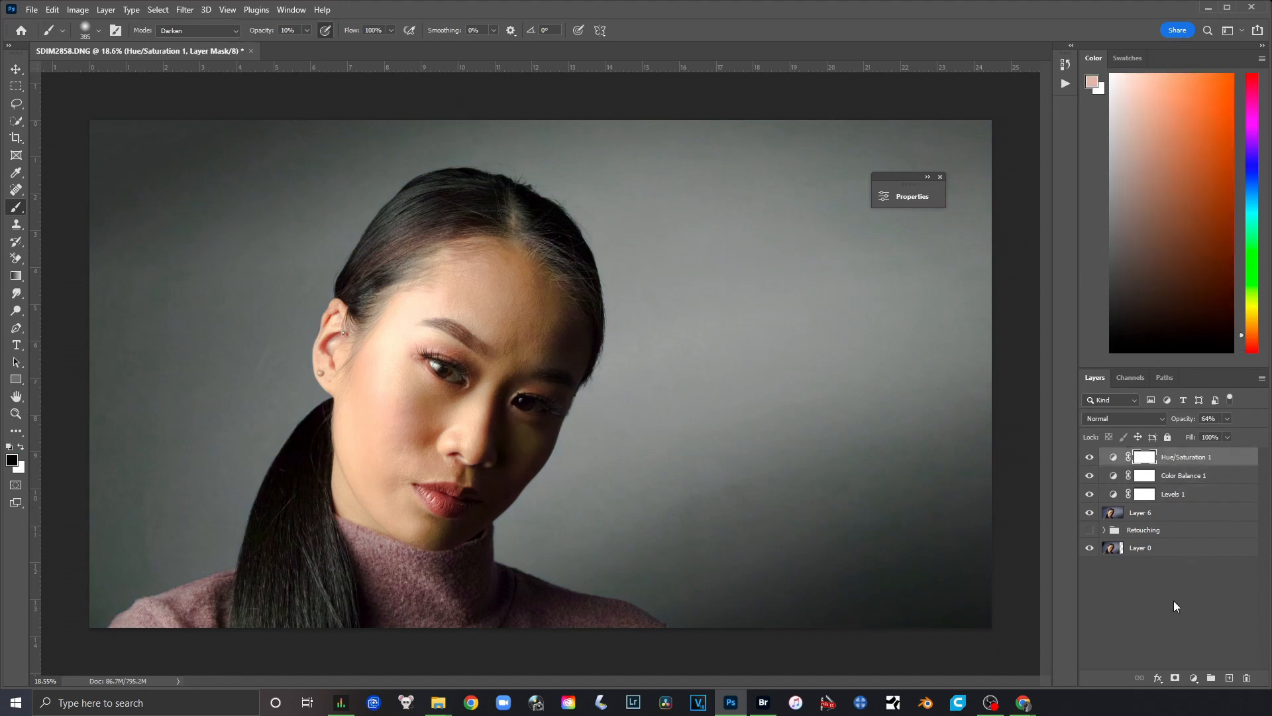
# Run Image Processor on the open image to save a quality 12 JPEG and a PSD in the same location, and select Layer 0.
pyautogui.click(31, 10)
pyautogui.moveTo(89, 343)
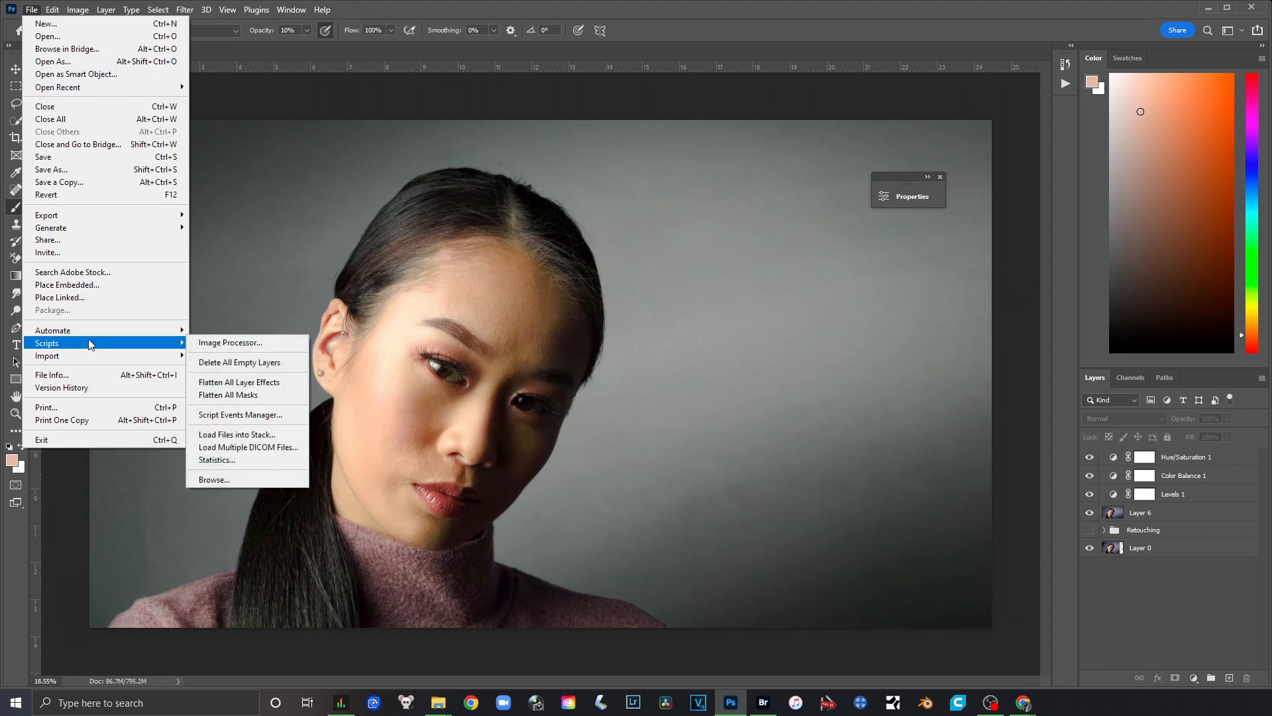
pyautogui.click(205, 341)
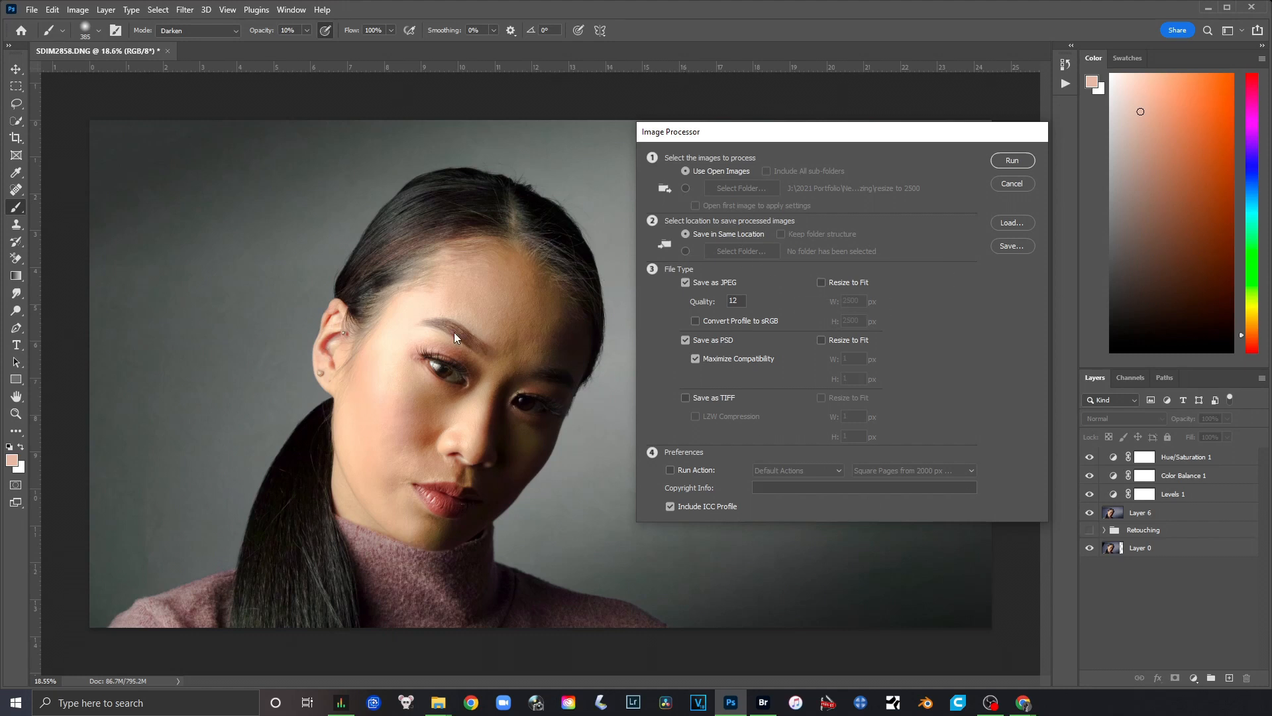
pyautogui.click(1019, 163)
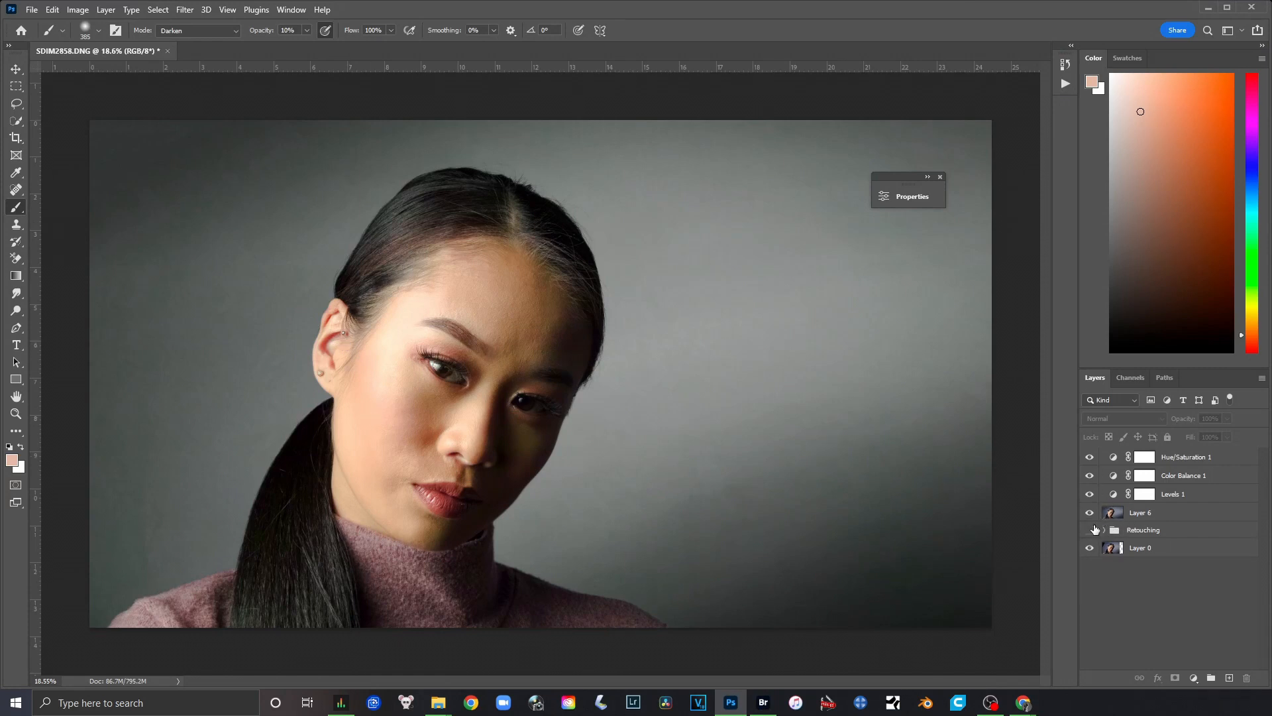
pyautogui.click(1202, 555)
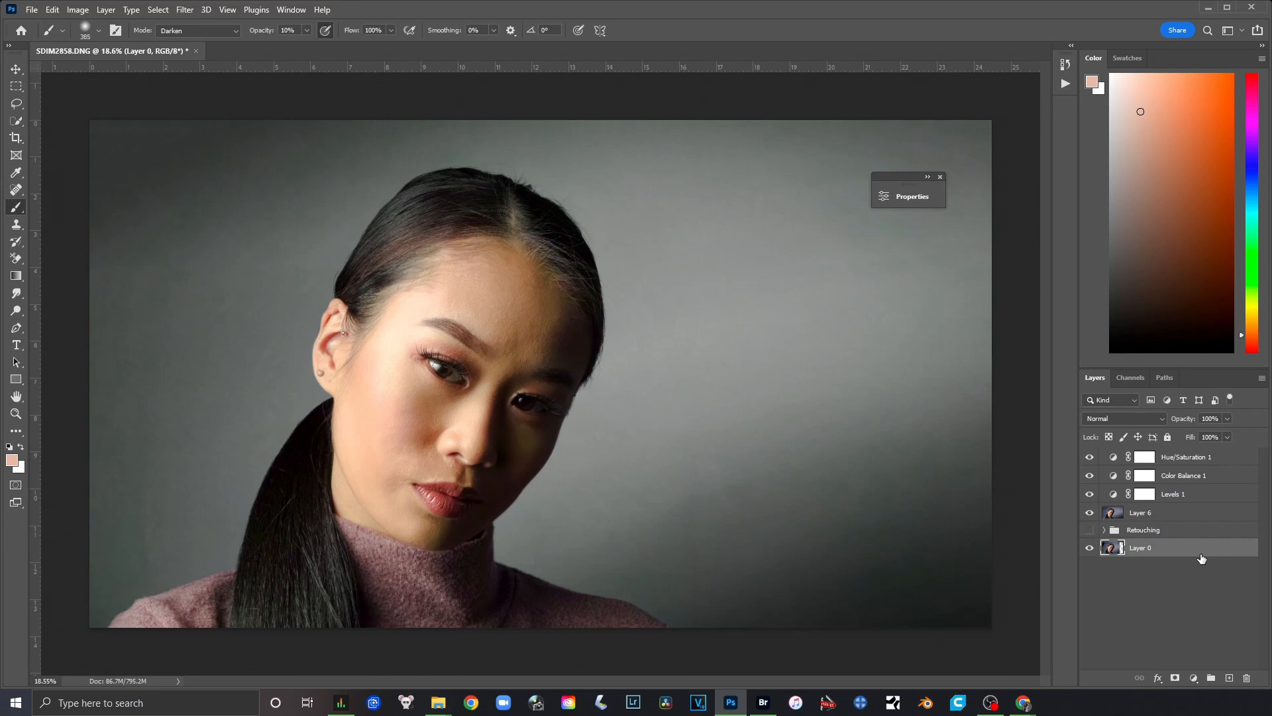
# Paste the copied original portrait as a new layer above Layer 0 and place it at the very top of the layer stack.
pyautogui.hotkey('ctrl', 'v')
pyautogui.moveTo(1196, 556); pyautogui.dragTo(1189, 453)
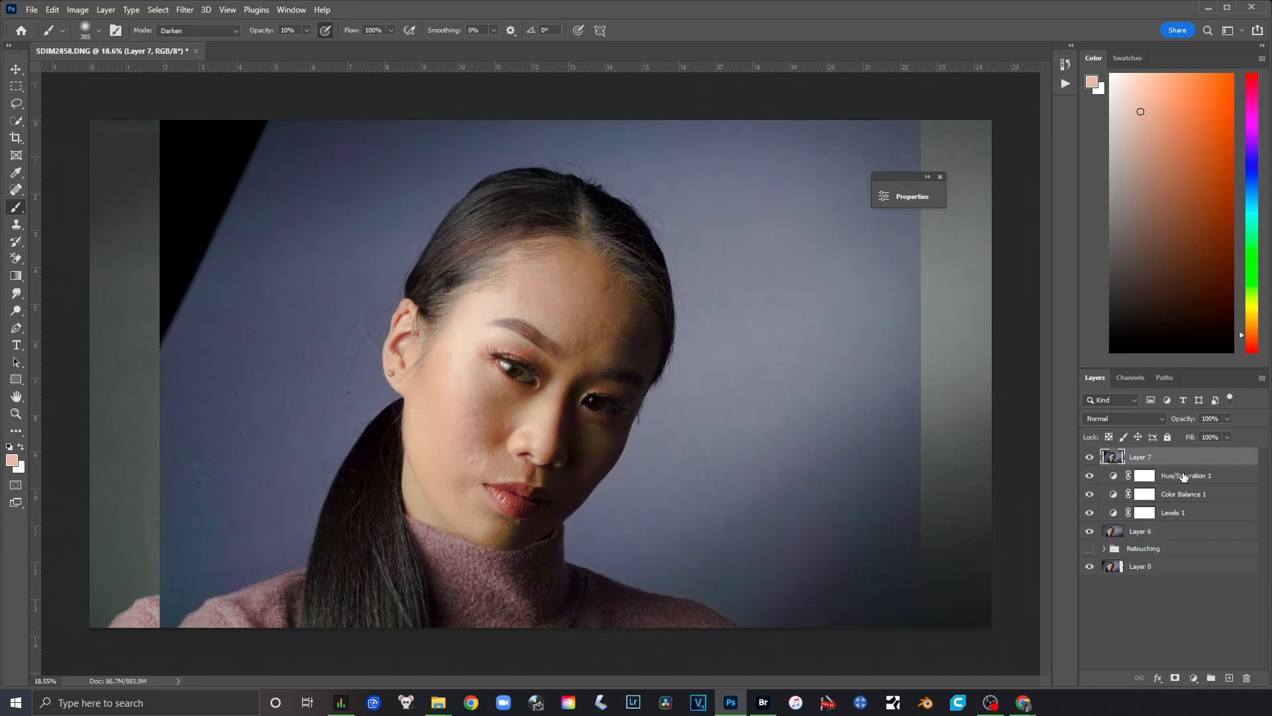
pyautogui.click(1089, 457)
pyautogui.click(1089, 457)
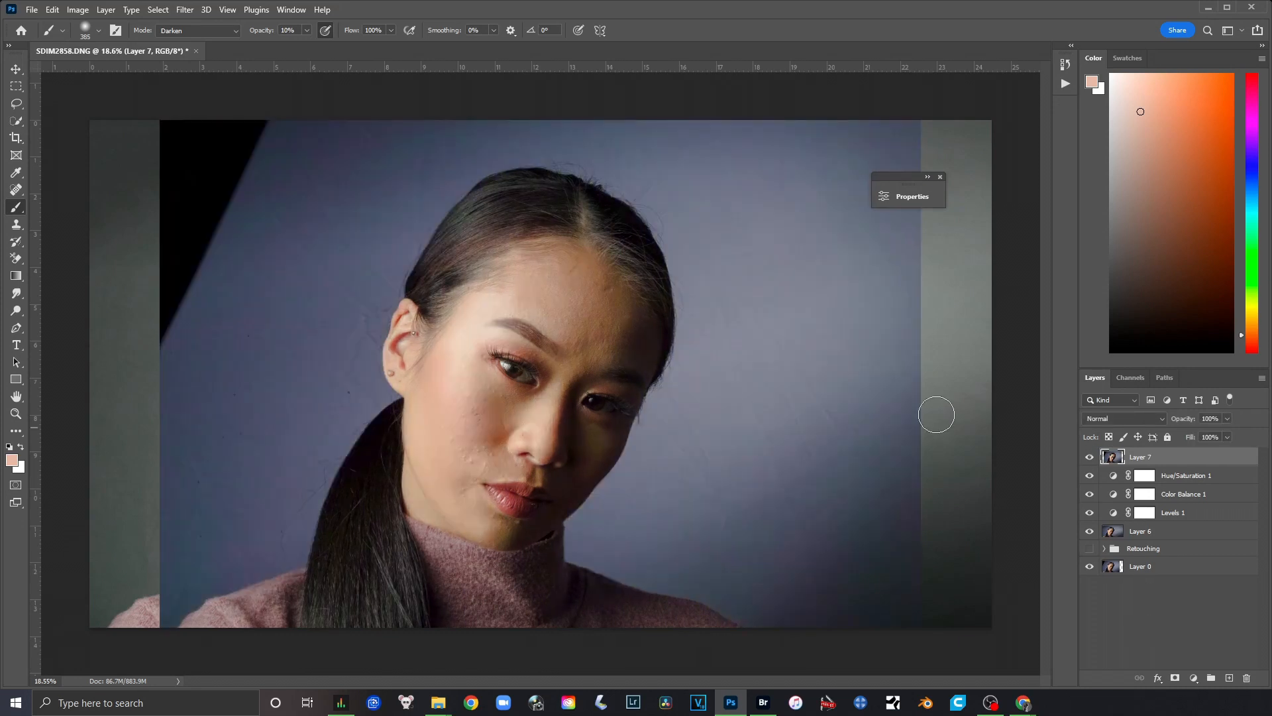
# Move the pasted original to line up with the retouched portrait, and compare before and after, leaving the pasted layer hidden.
pyautogui.click(17, 68)
pyautogui.moveTo(460, 363); pyautogui.dragTo(371, 352)
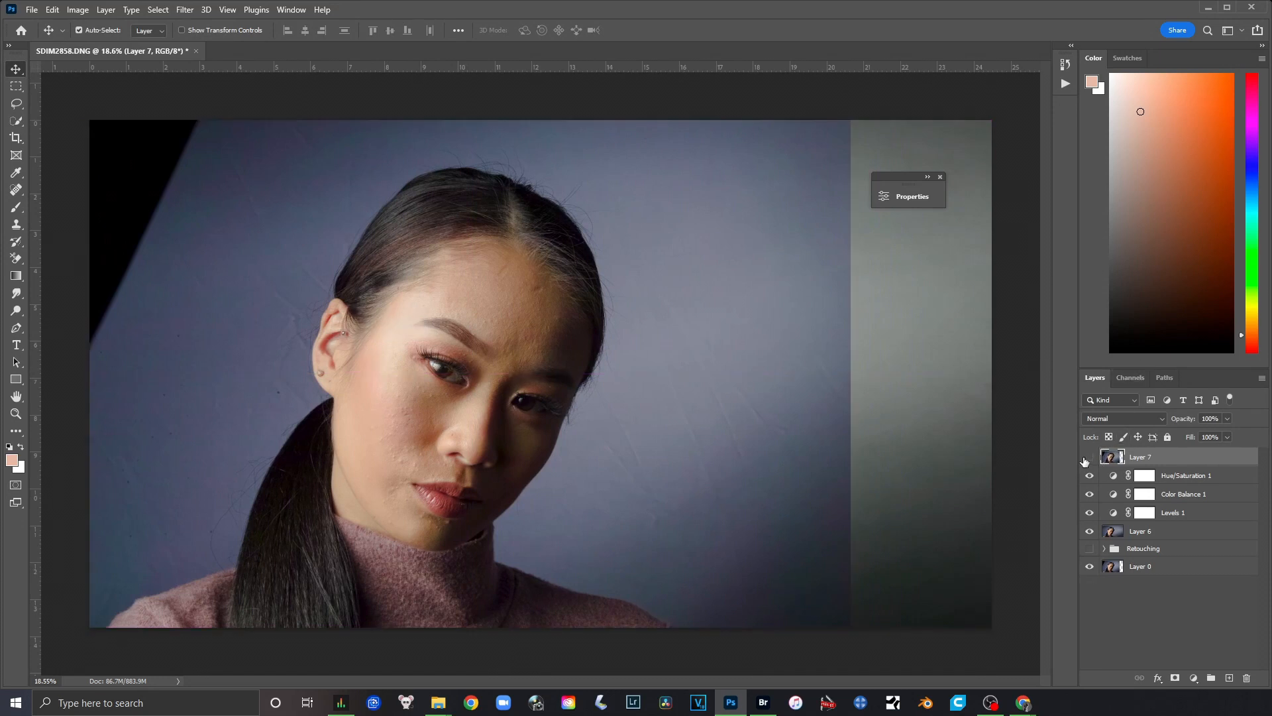
pyautogui.click(1088, 457)
pyautogui.click(1088, 457)
pyautogui.click(1088, 457)
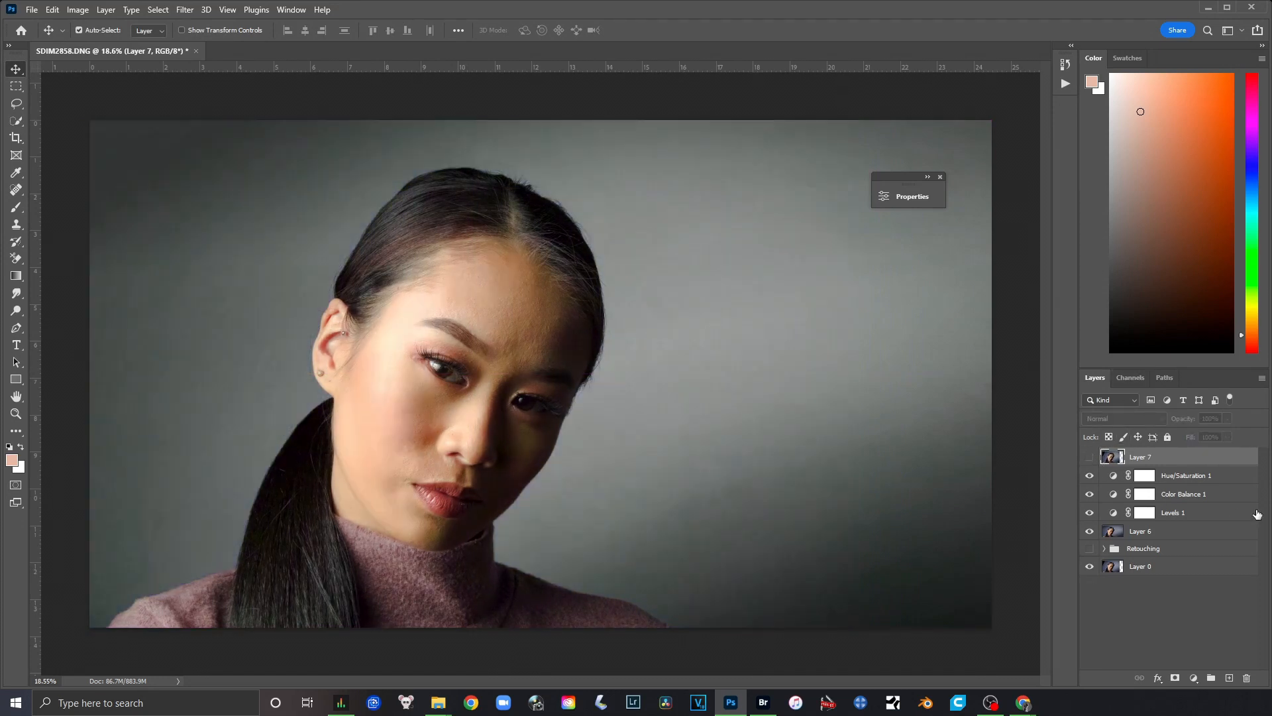
# Select the Hue/Saturation 1 layer and inspect the finished retouched portrait.
pyautogui.click(1226, 475)
pyautogui.scroll(2, 538, 371)
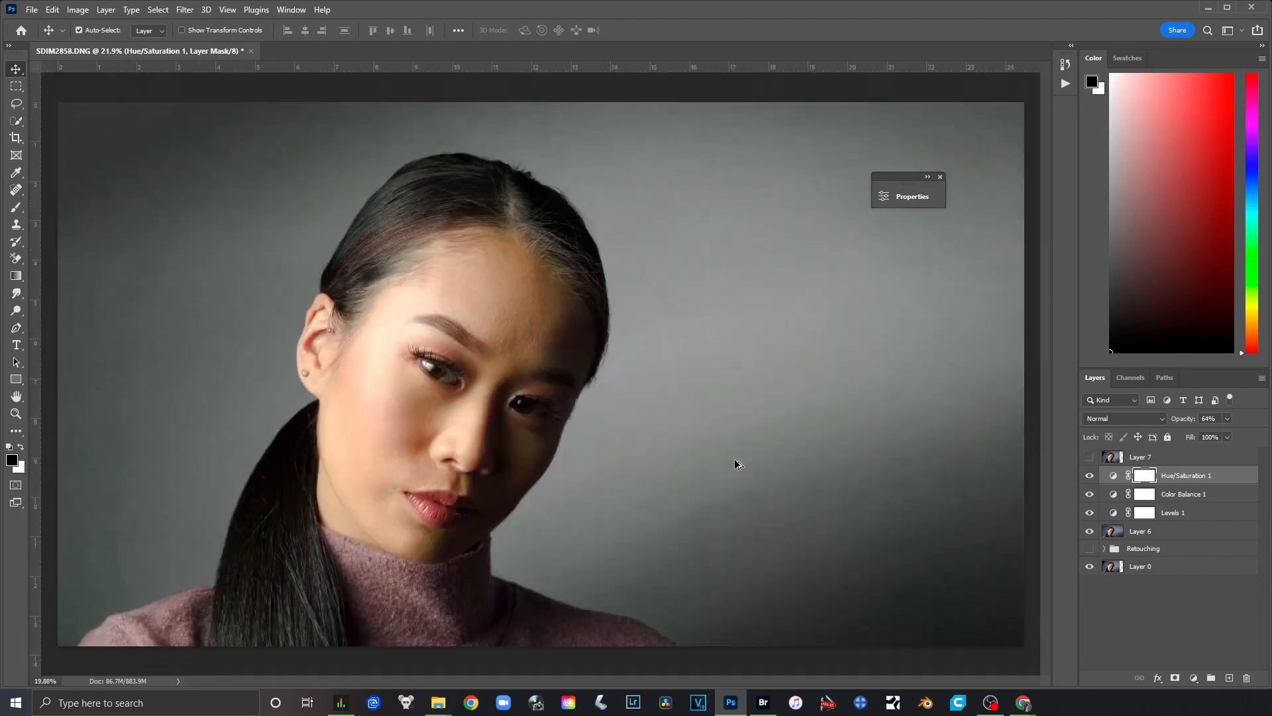
pyautogui.scroll(-1, 734, 459)
pyautogui.scroll(1, 734, 458)
pyautogui.scroll(-1, 735, 459)
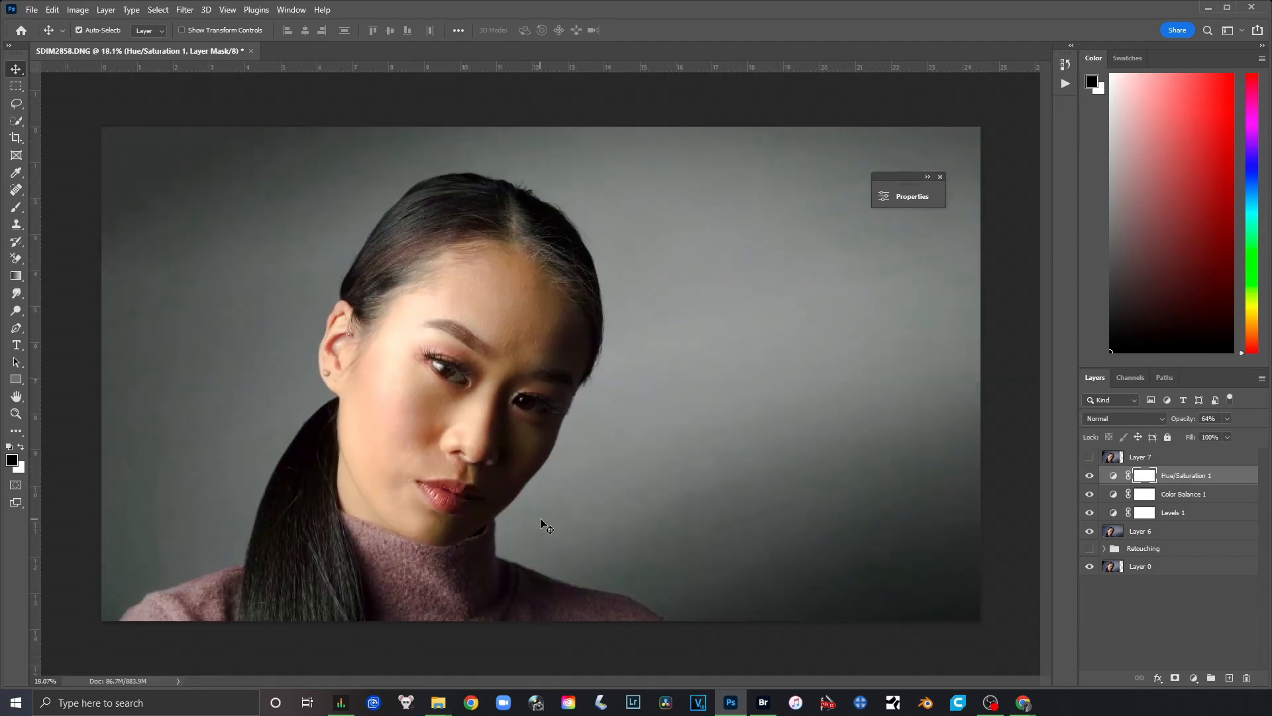